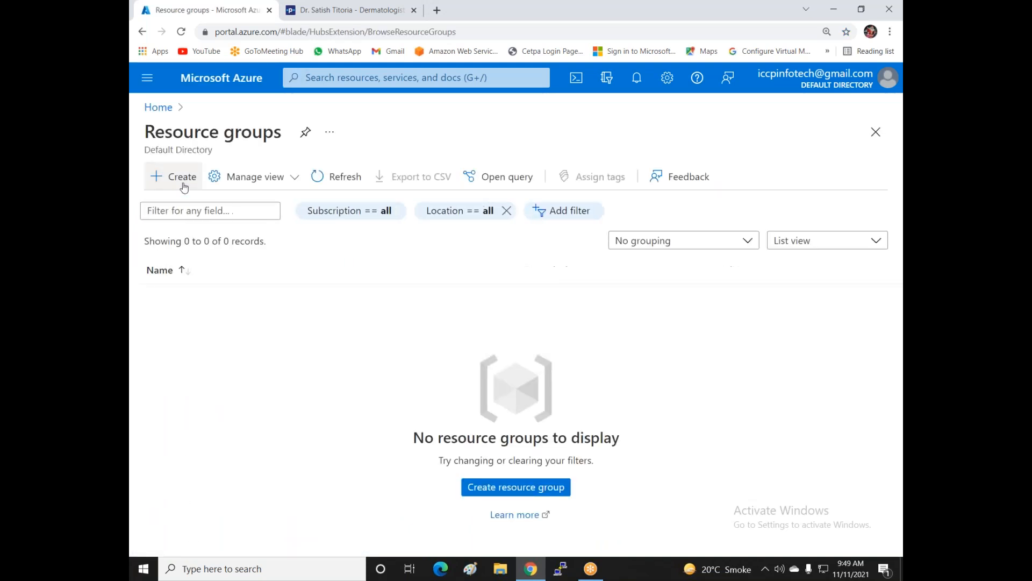
- Create resource group MY-RG in East US under the Pay-As-You-Go subscription
{"action": "left_click", "coordinate": [184, 184]}
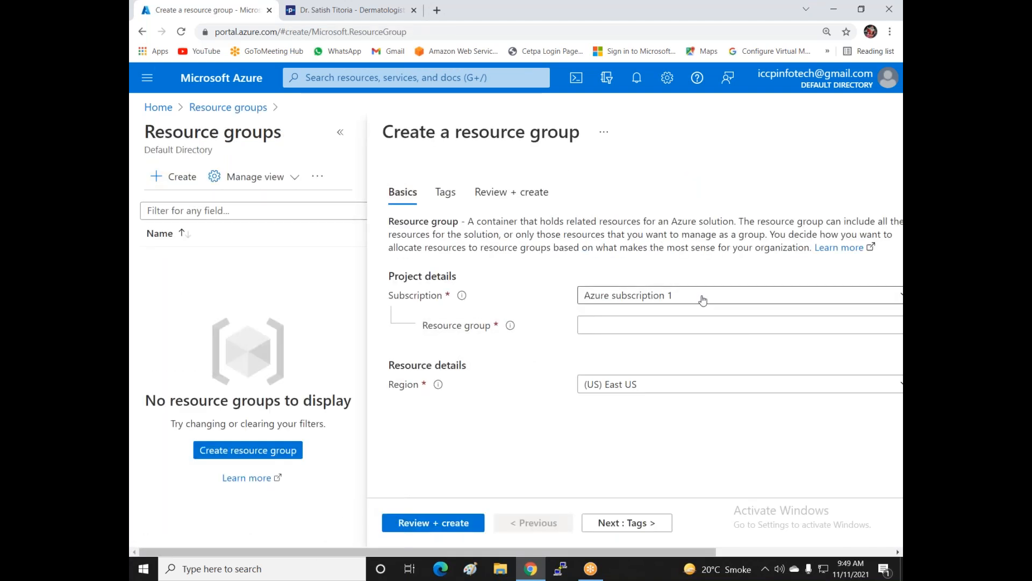
{"action": "left_click", "coordinate": [699, 297]}
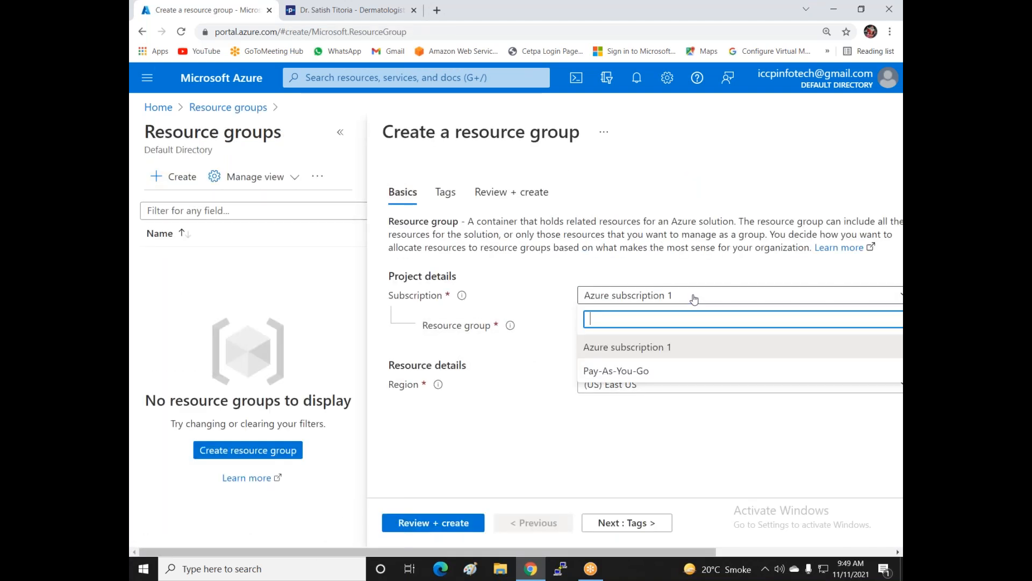
{"action": "left_click", "coordinate": [614, 371]}
{"action": "left_click", "coordinate": [618, 325]}
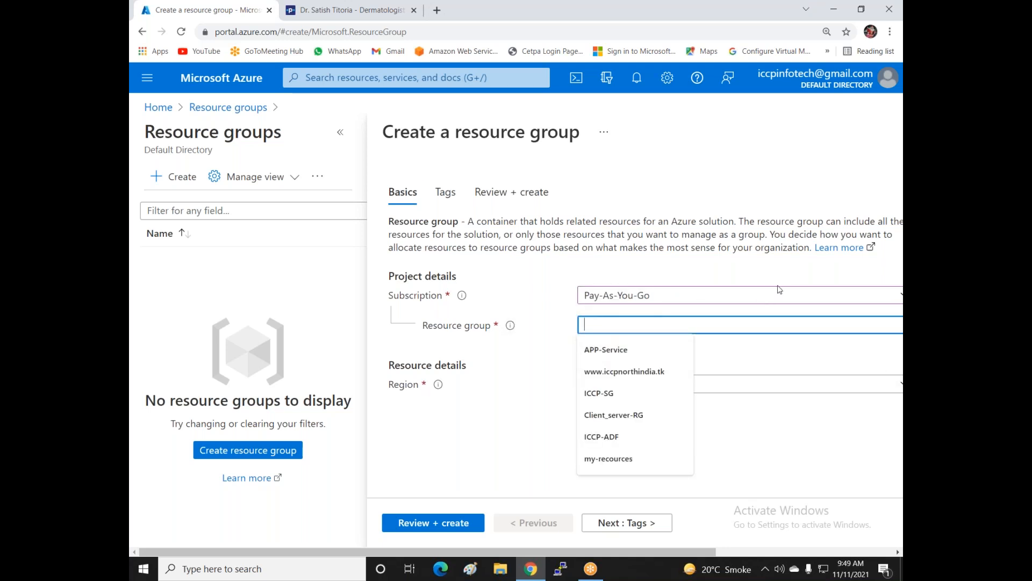
{"action": "type", "text": "MY"}
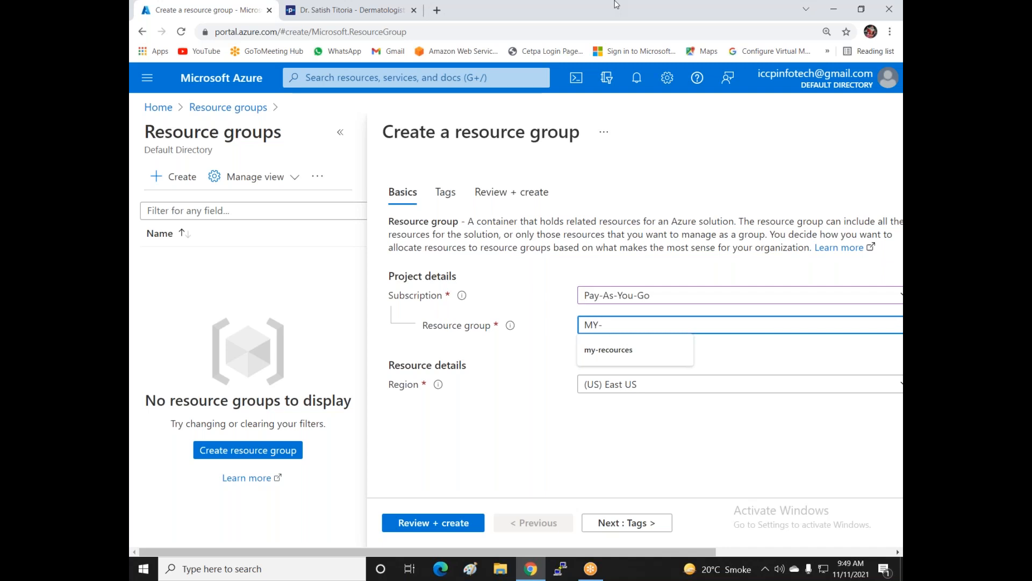
{"action": "type", "text": "-RG"}
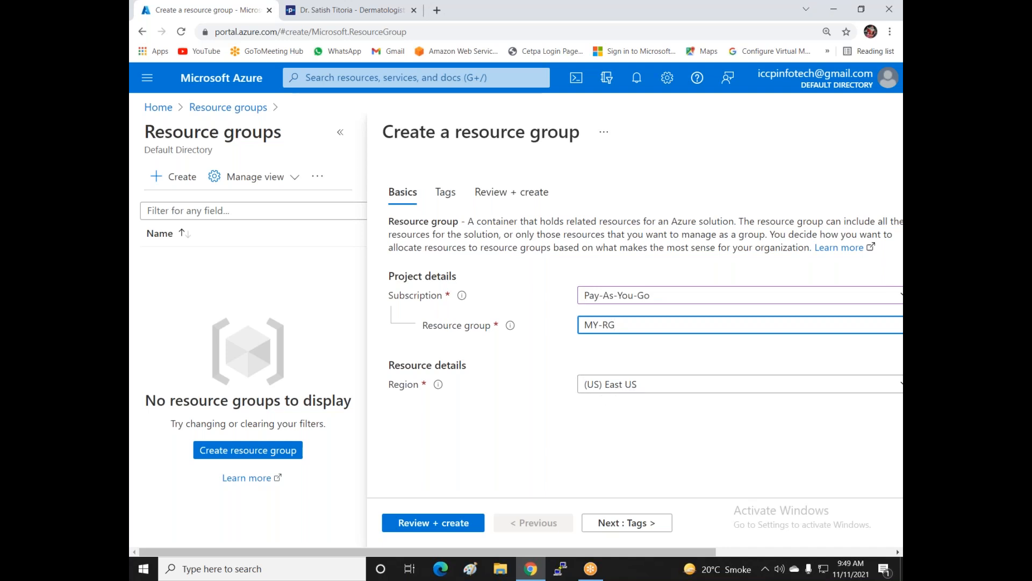
{"action": "left_click", "coordinate": [447, 524]}
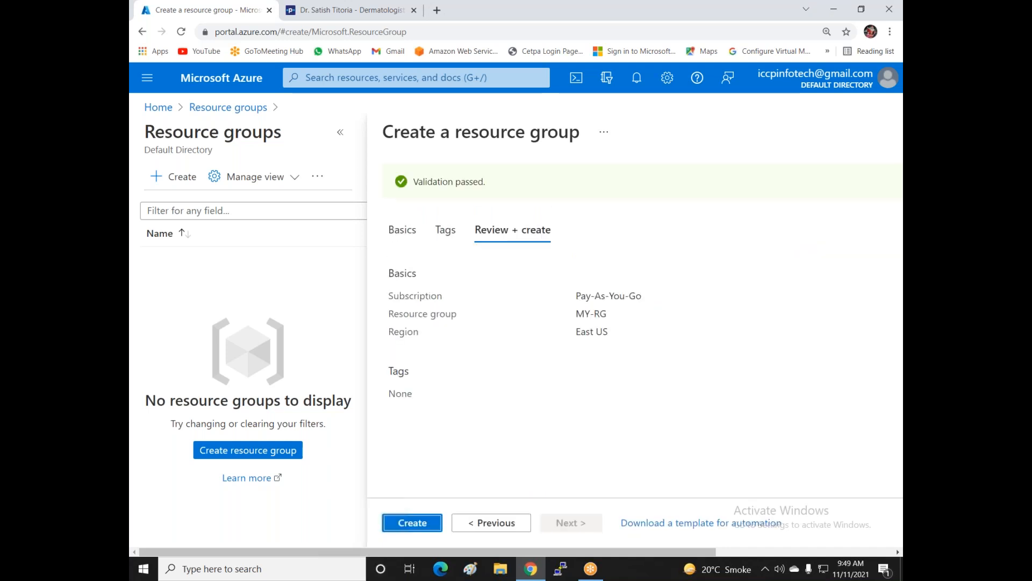
{"action": "left_click", "coordinate": [432, 529]}
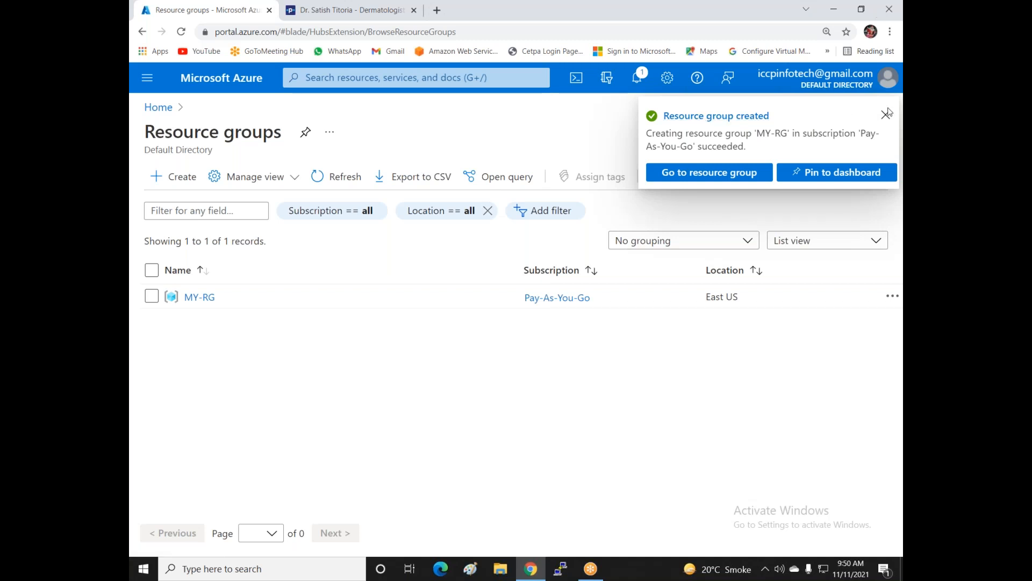
- Dismiss the 'Resource group created' notification
{"action": "left_click", "coordinate": [885, 116]}
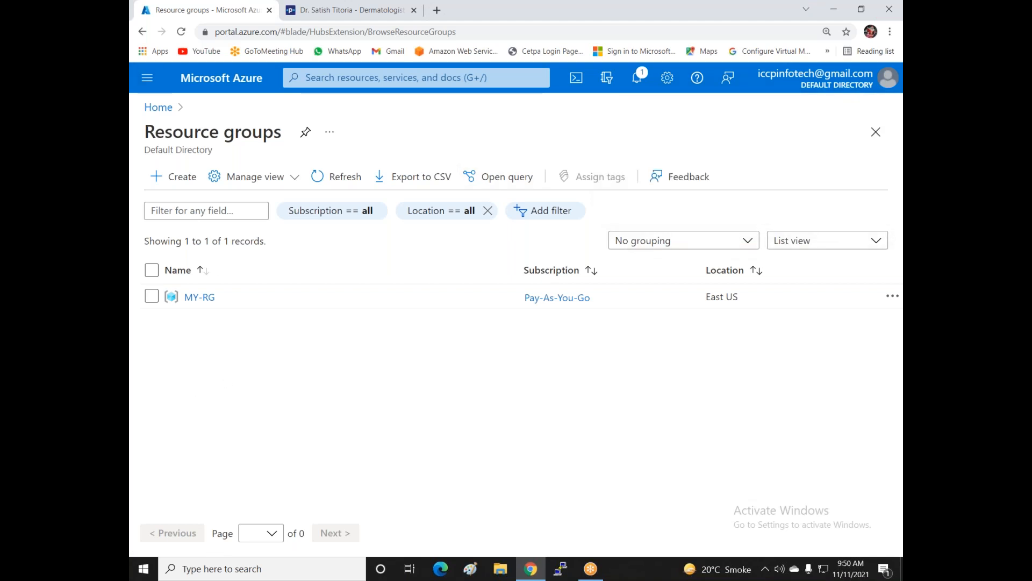
- Start a new virtual network from the Virtual networks list
{"action": "left_click", "coordinate": [147, 77]}
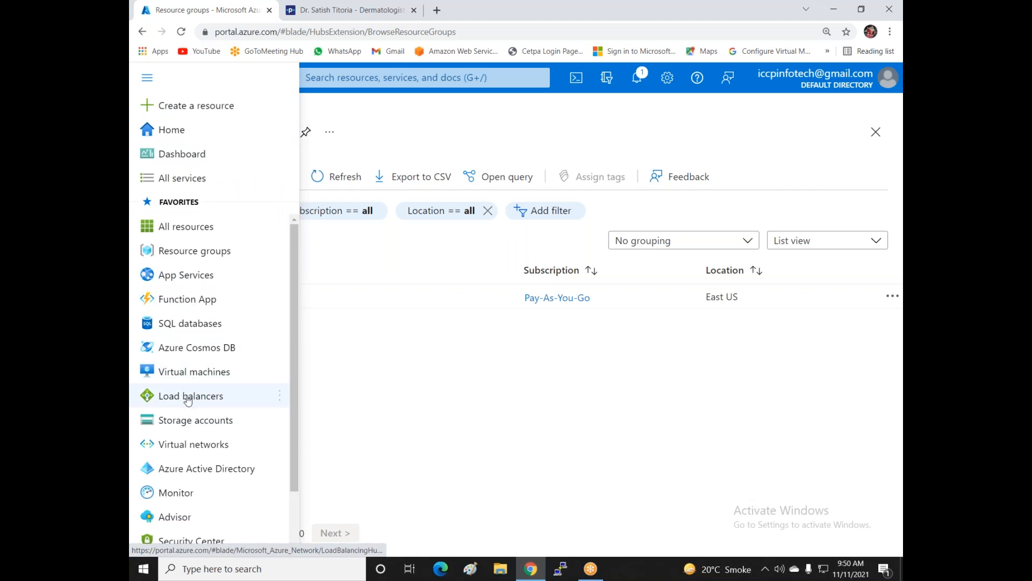
{"action": "left_click", "coordinate": [180, 445]}
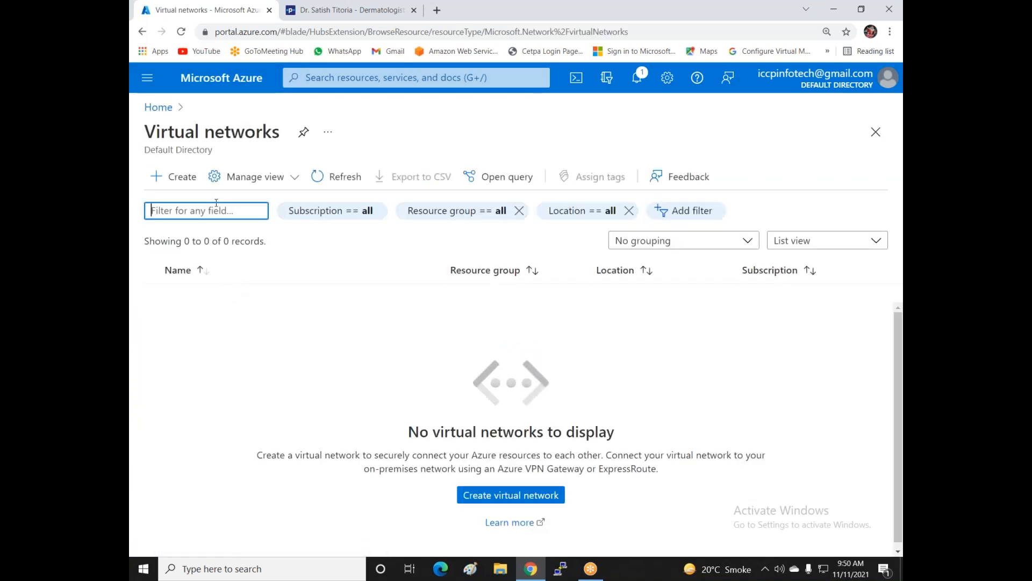
{"action": "left_click", "coordinate": [183, 177]}
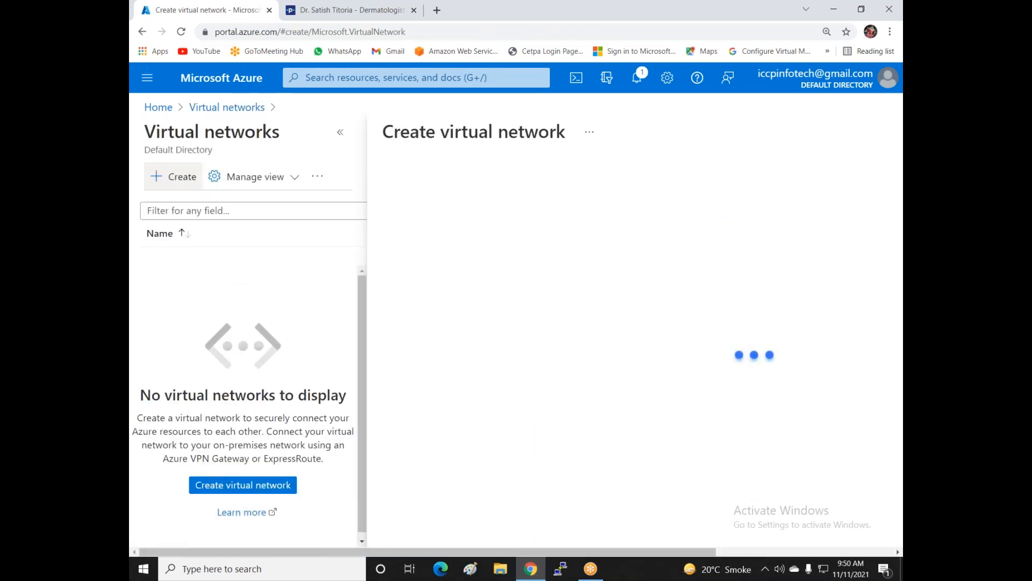
- Choose Pay-As-You-Go and MY-RG, and name the network Vnet1-East-US
{"action": "left_click", "coordinate": [668, 312]}
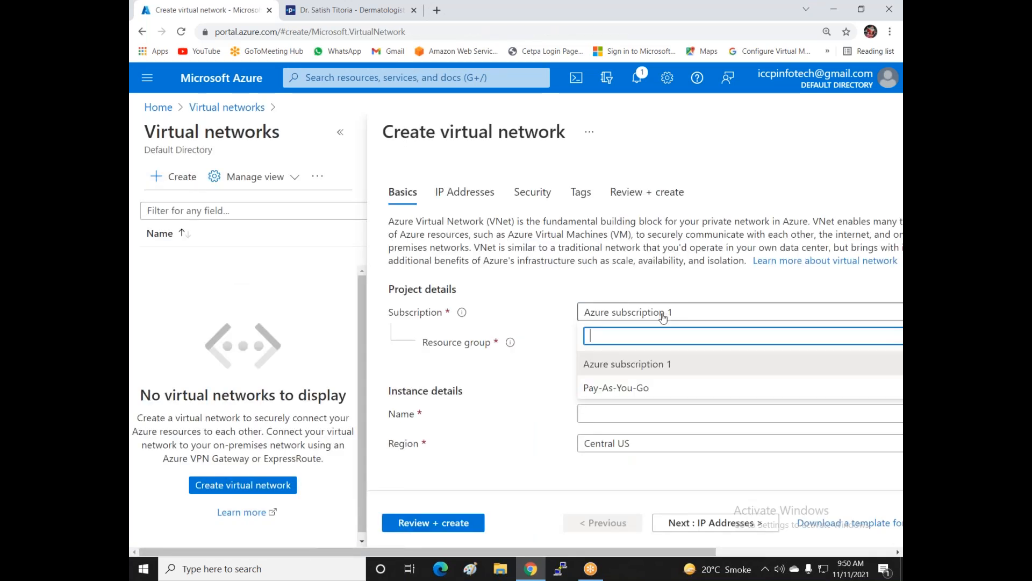
{"action": "left_click", "coordinate": [640, 387]}
{"action": "left_click", "coordinate": [633, 347]}
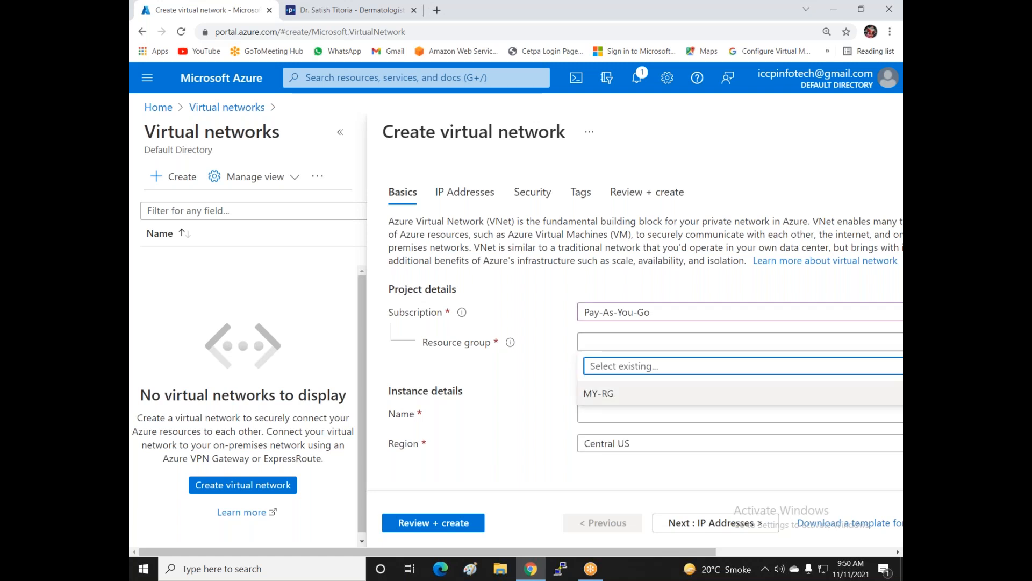
{"action": "left_click", "coordinate": [592, 394]}
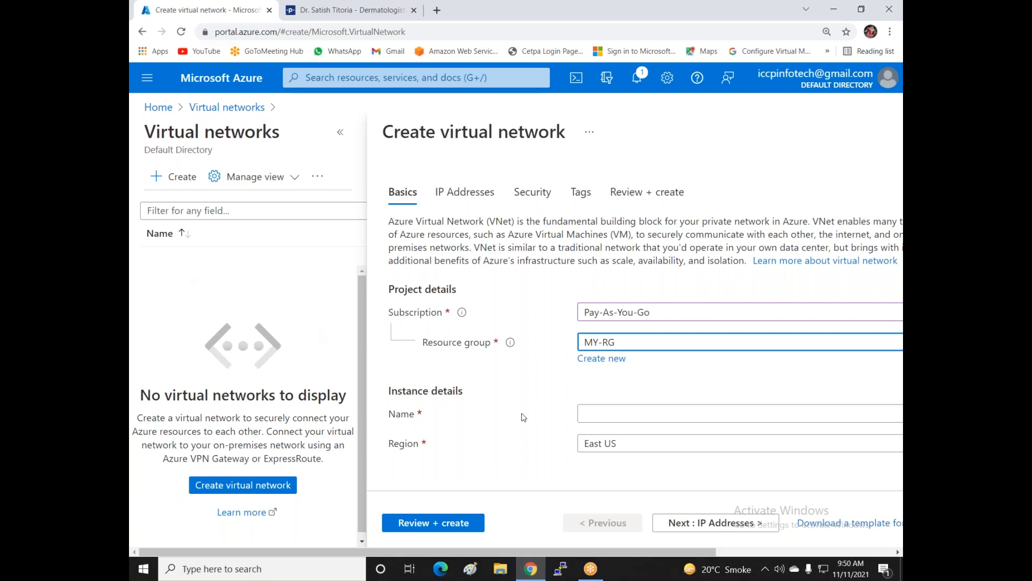
{"action": "left_click", "coordinate": [618, 412]}
{"action": "type", "text": "Vn"}
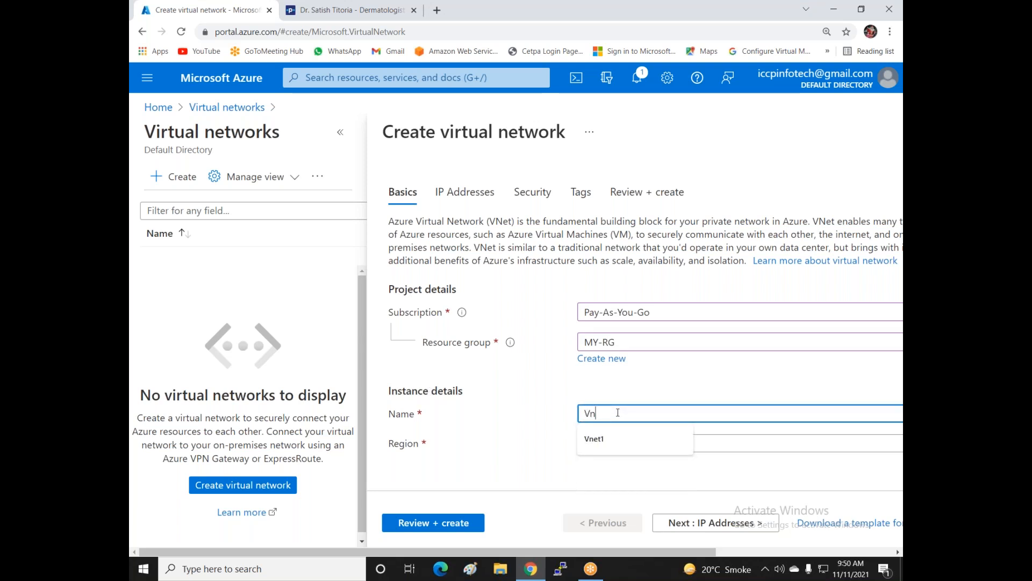
{"action": "type", "text": "et1"}
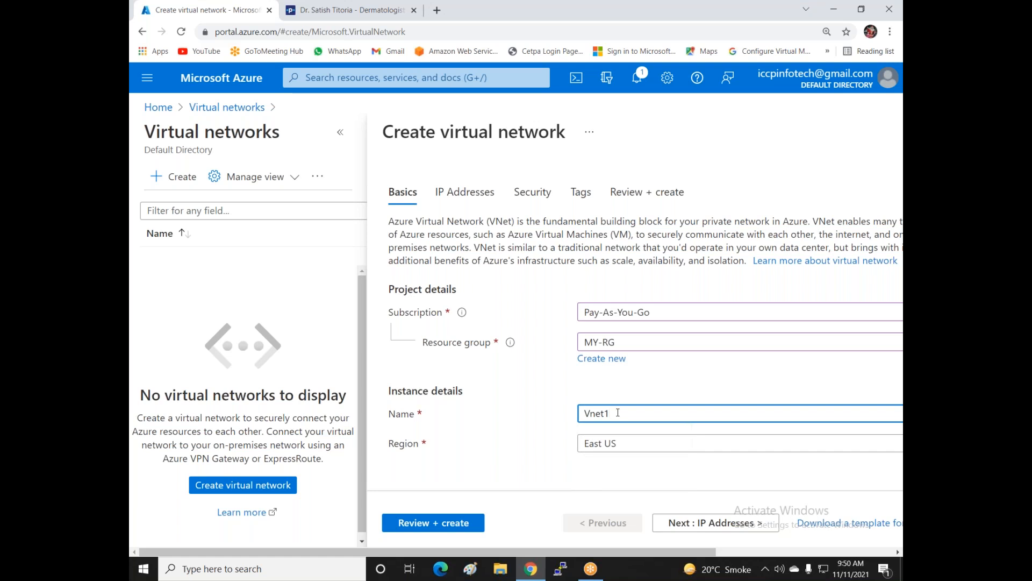
{"action": "type", "text": "-East-US"}
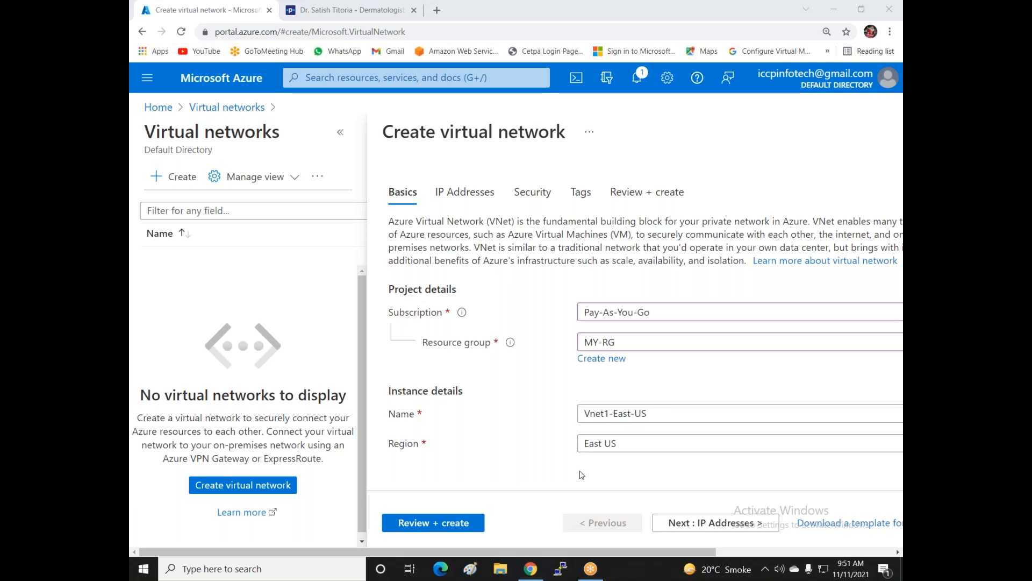
- Change the network's address space from 10.0.0.0/16 to 10.0.0.0/24
{"action": "left_click", "coordinate": [682, 530]}
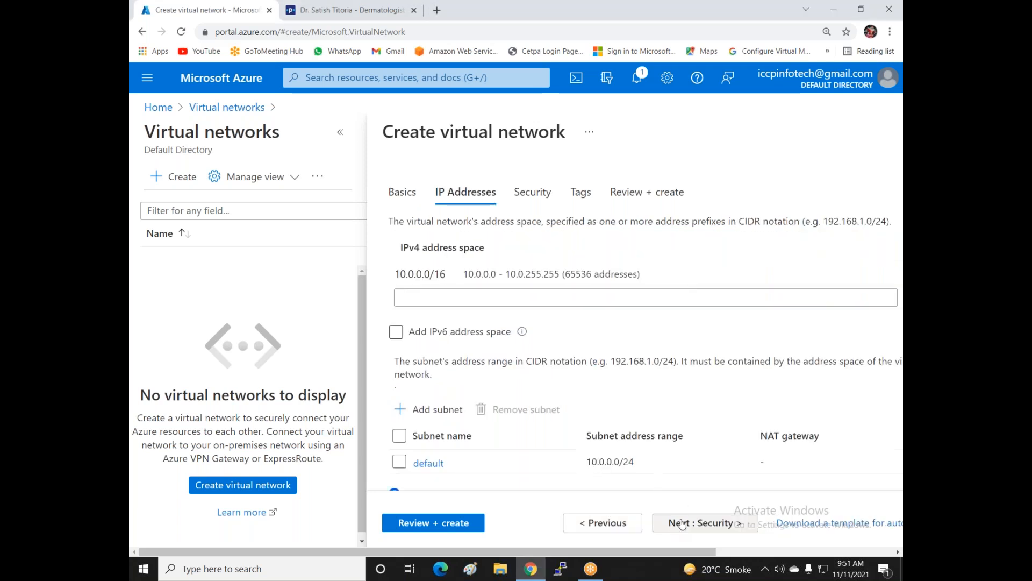
{"action": "left_click", "coordinate": [800, 275]}
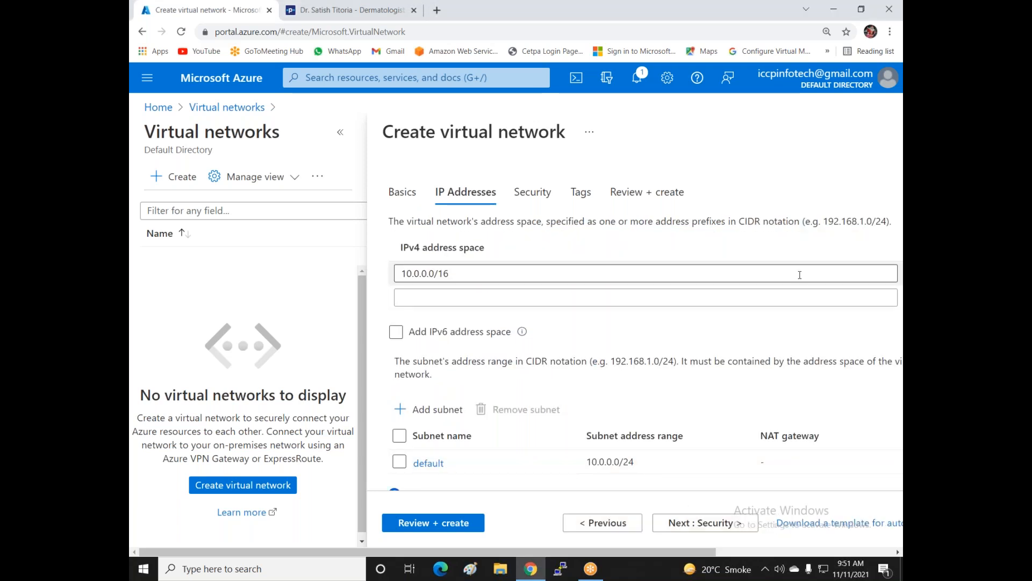
{"action": "type", "text": "\\"}
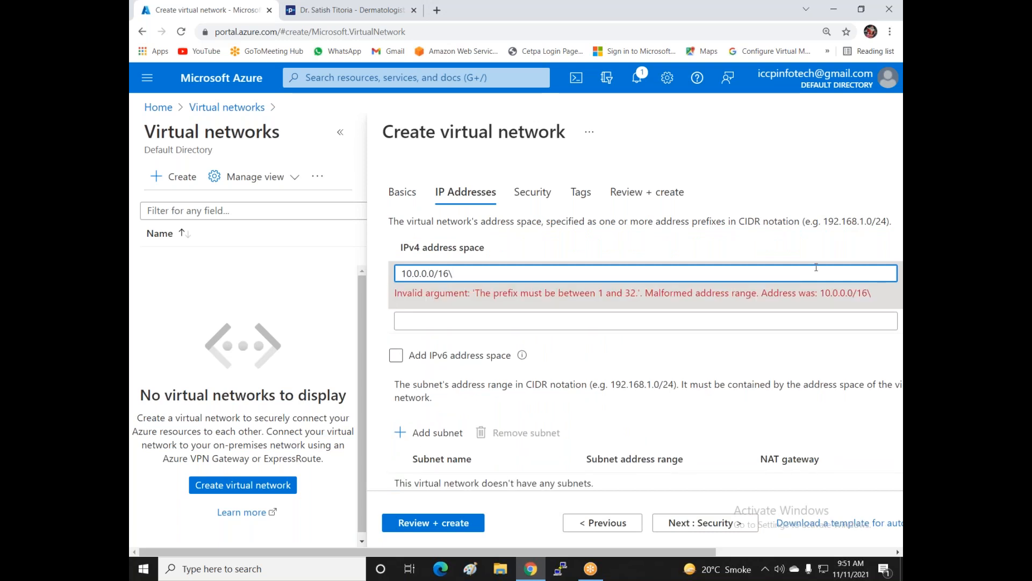
{"action": "key", "text": "BackSpace"}
{"action": "key", "text": "BackSpace"}
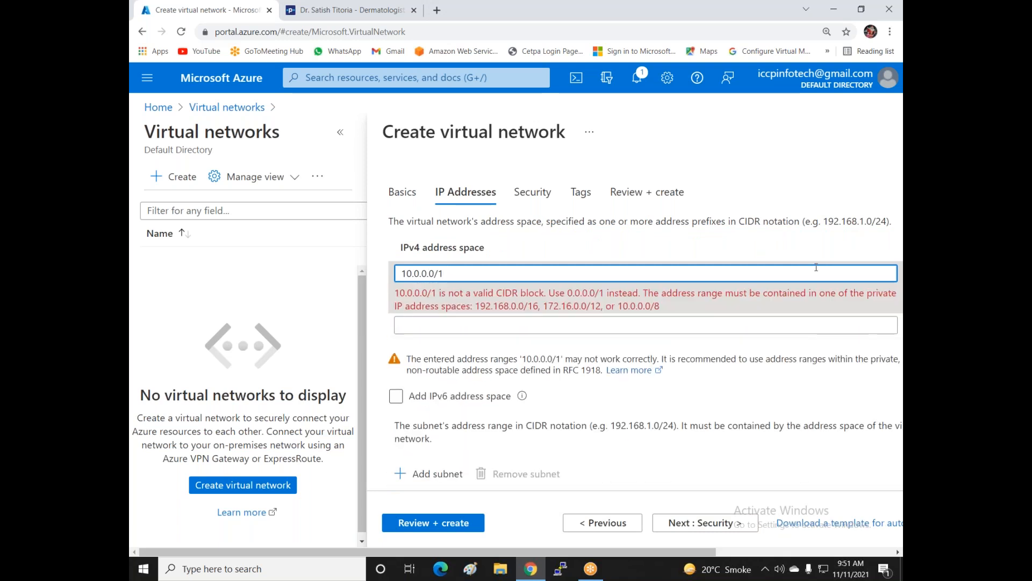
{"action": "key", "text": "BackSpace"}
{"action": "type", "text": "24"}
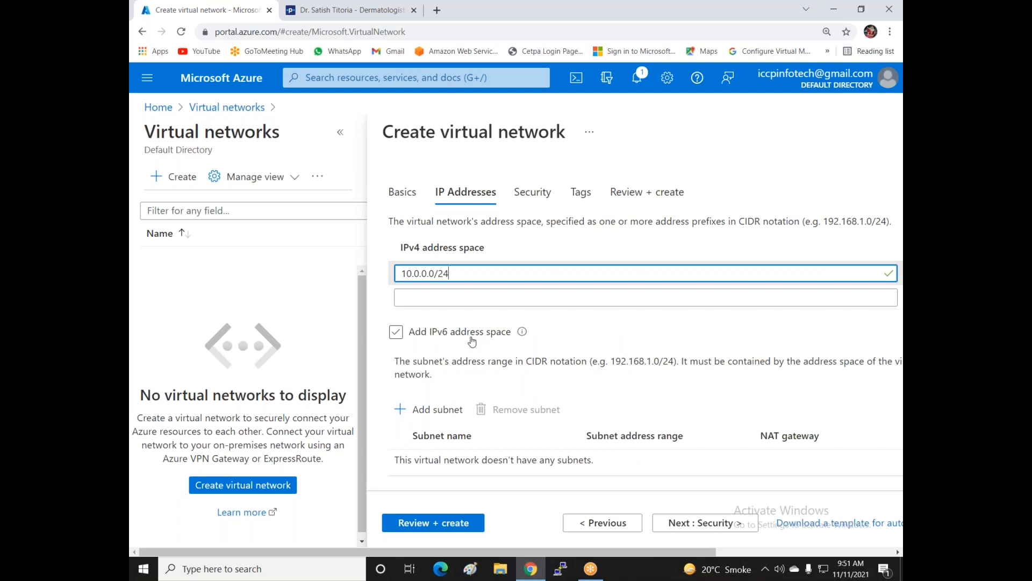
{"action": "scroll", "coordinate": [462, 342], "scroll_direction": "down", "scroll_amount": 2}
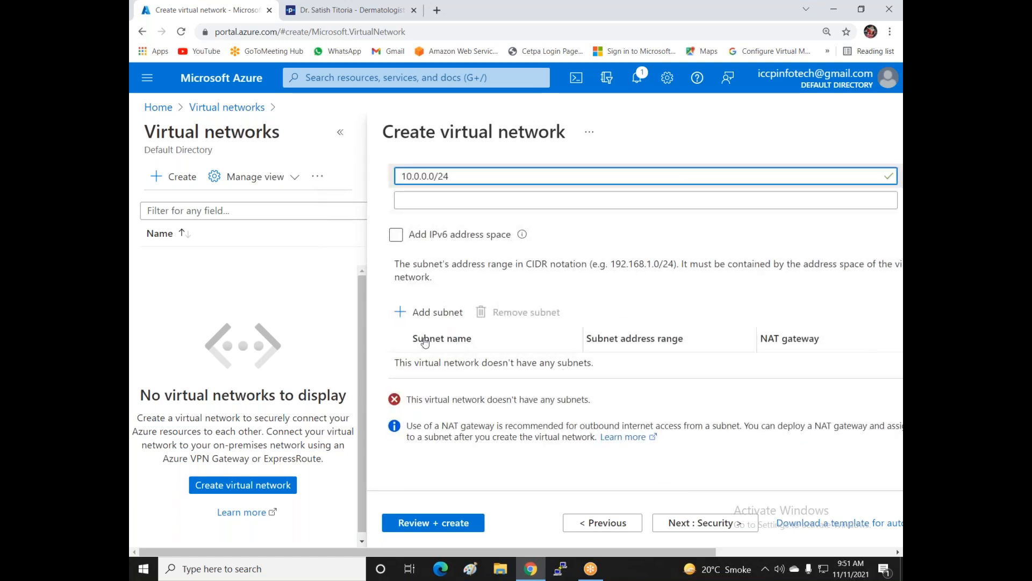
- Bring up the Add subnet pane, closing it once and reopening it
{"action": "left_click", "coordinate": [400, 312]}
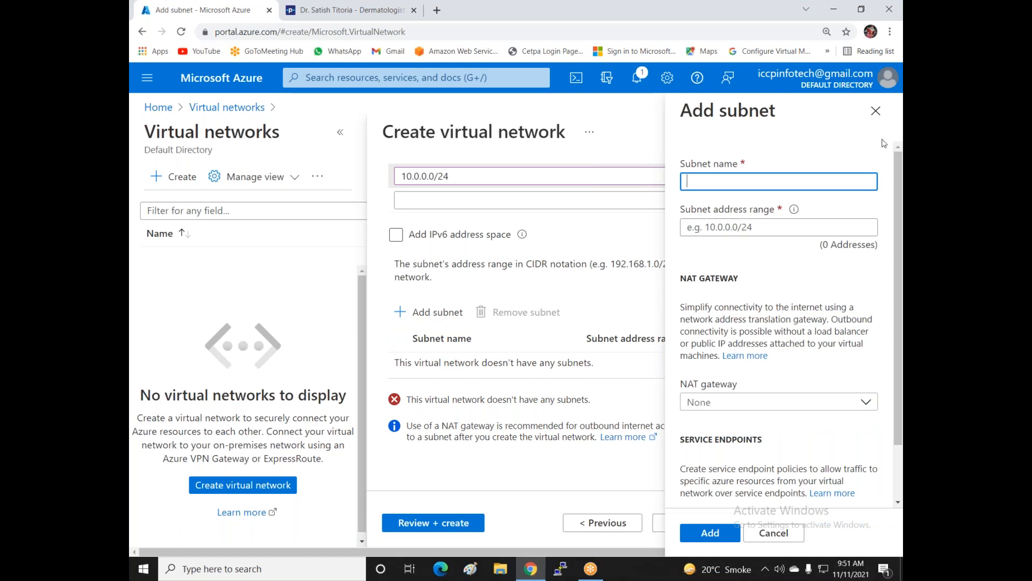
{"action": "left_click", "coordinate": [876, 111]}
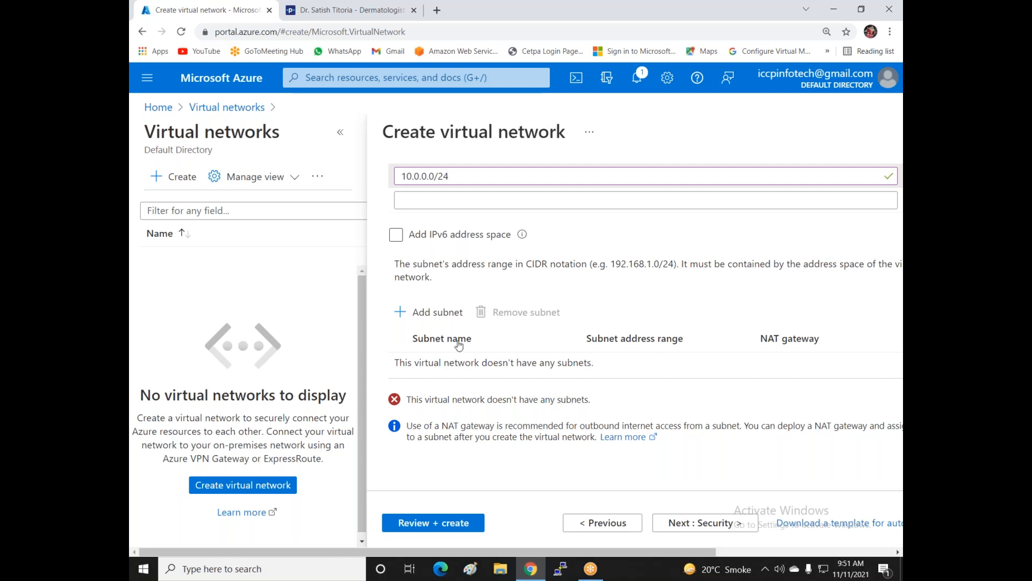
{"action": "left_click", "coordinate": [423, 310]}
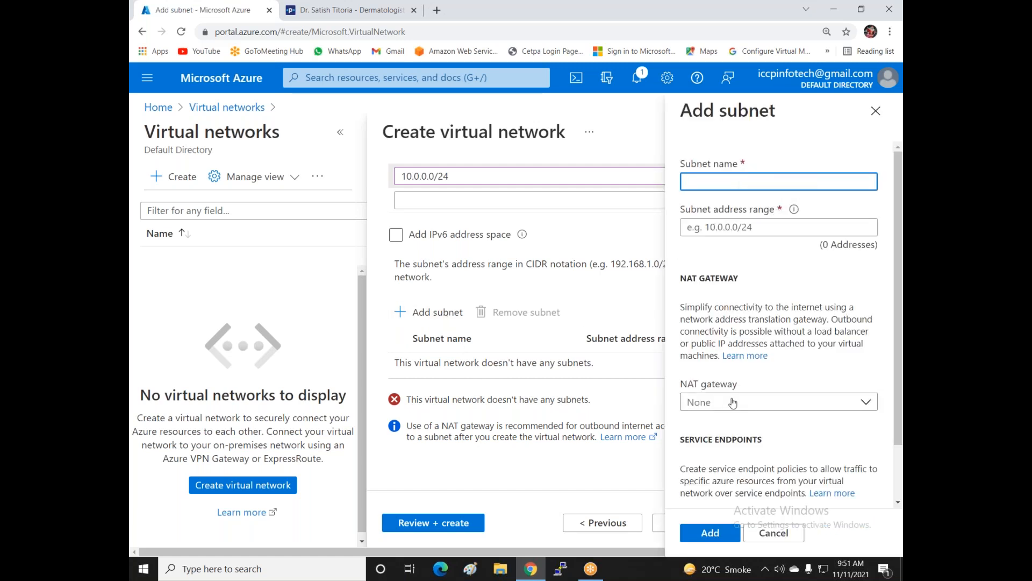
- Add subnet Lan-Sub1 with address range 10.0.0.0/26
{"action": "type", "text": "Lan-Sub1"}
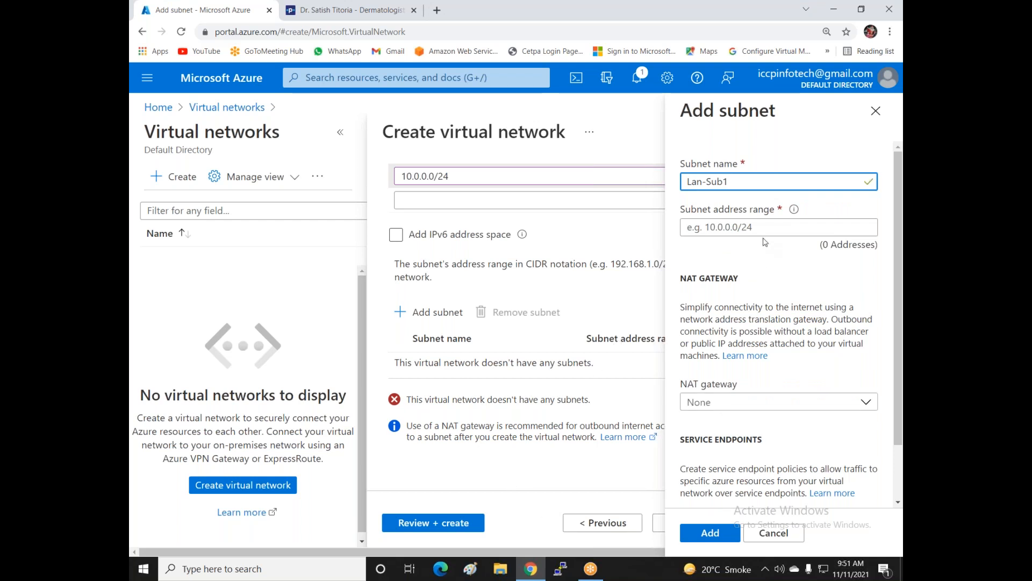
{"action": "left_click", "coordinate": [762, 230]}
{"action": "type", "text": "10."}
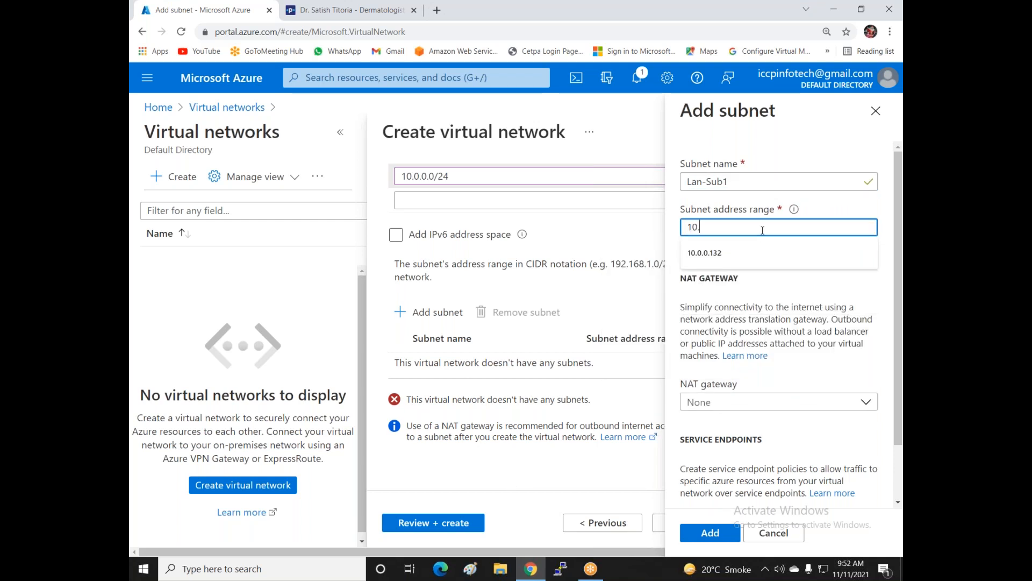
{"action": "type", "text": "0.0.0"}
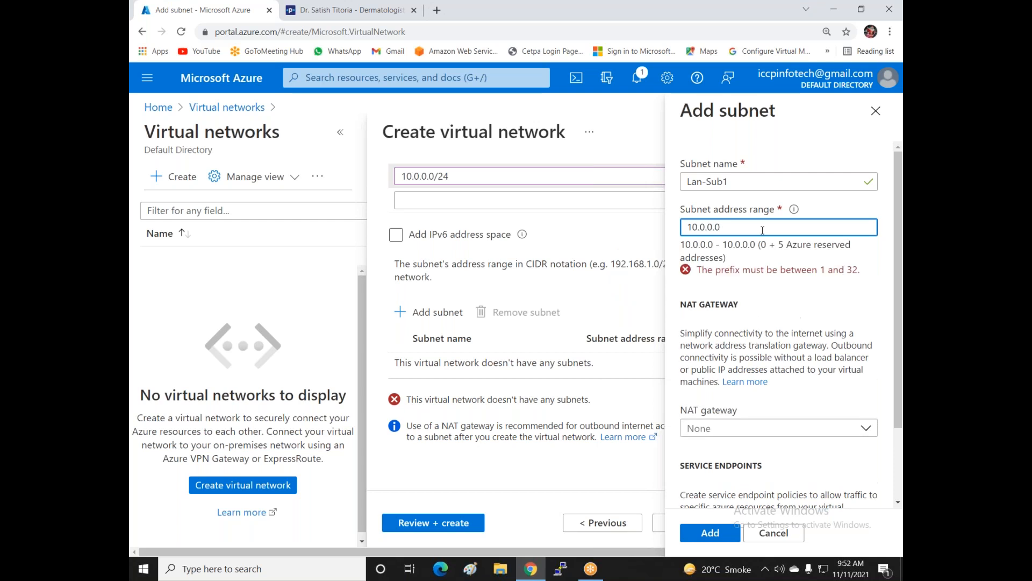
{"action": "type", "text": "/2"}
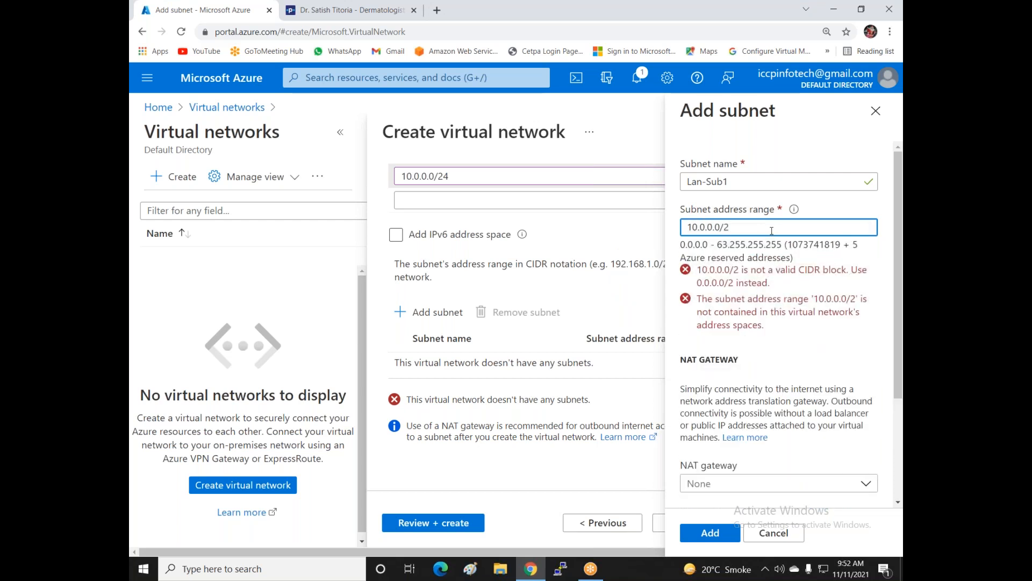
{"action": "type", "text": "6"}
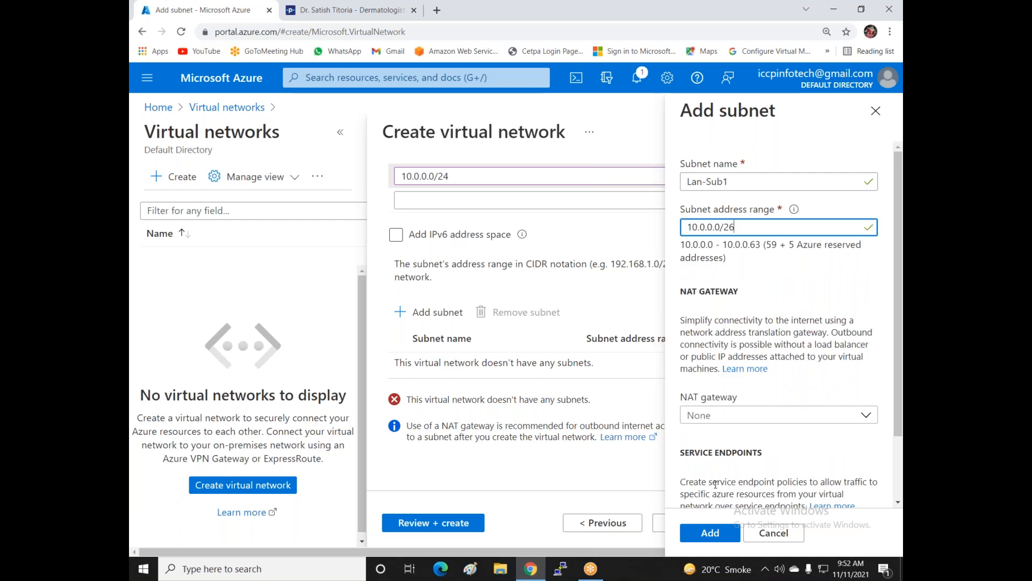
{"action": "left_click", "coordinate": [708, 533]}
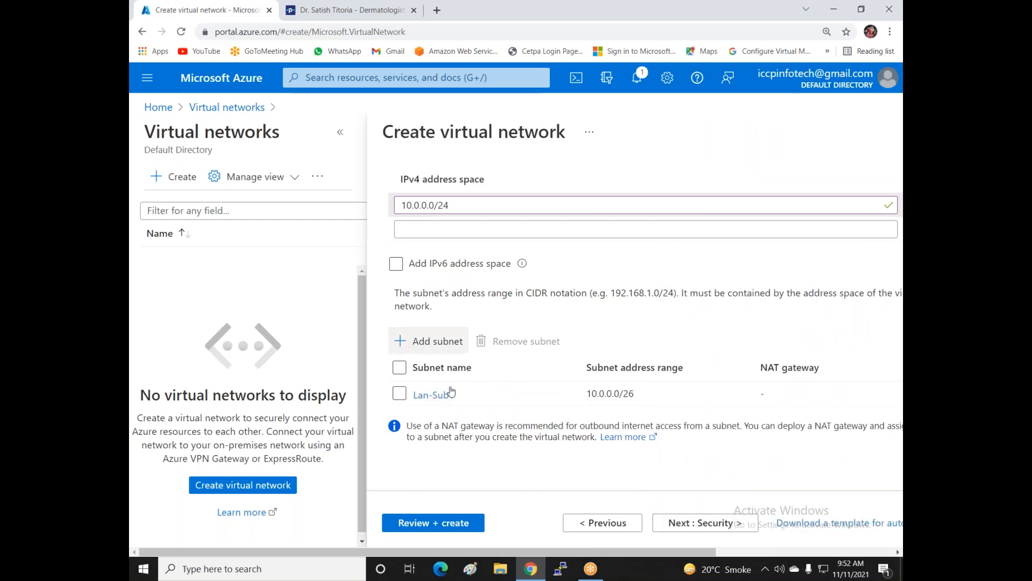
- Review and create Vnet1-East-US, deploying it into MY-RG
{"action": "left_click", "coordinate": [451, 529]}
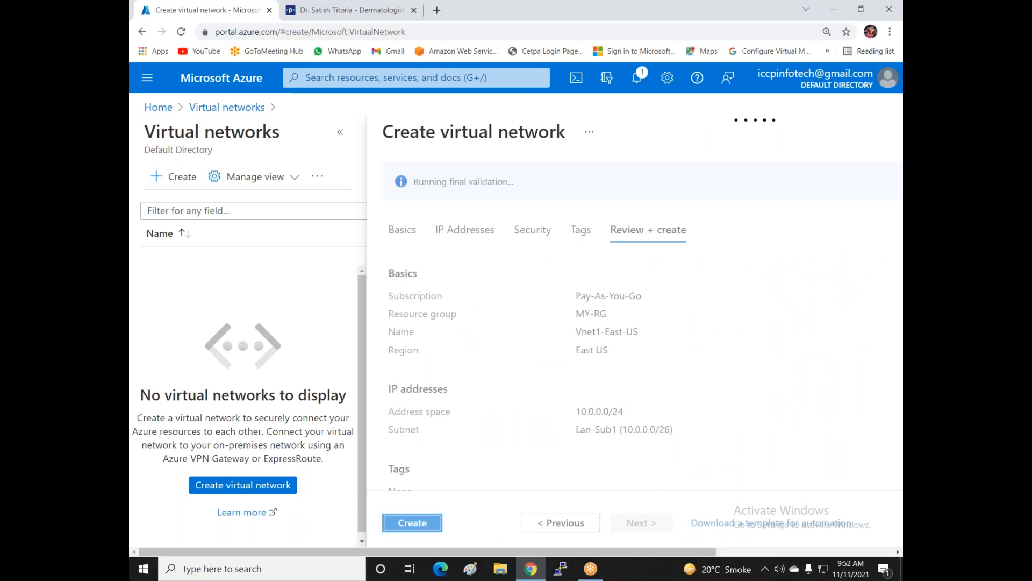
{"action": "left_click", "coordinate": [422, 526]}
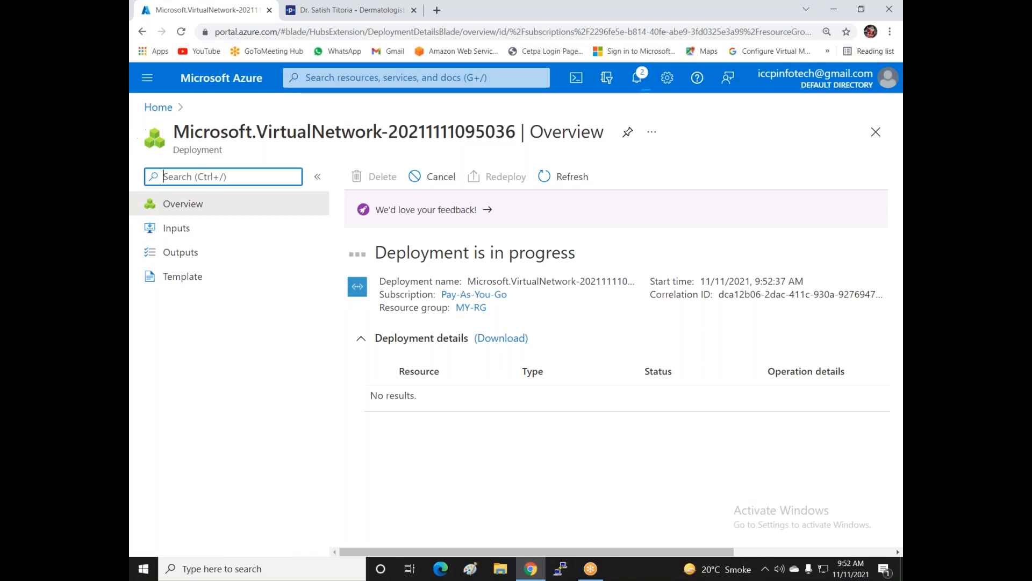
- From Home, start creating another virtual network
{"action": "left_click", "coordinate": [156, 109]}
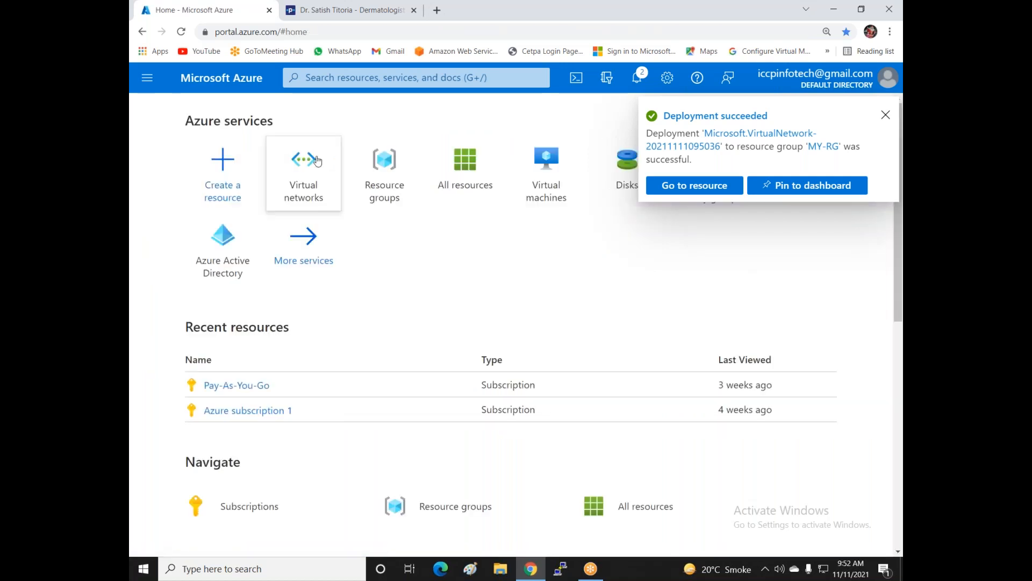
{"action": "left_click", "coordinate": [312, 179]}
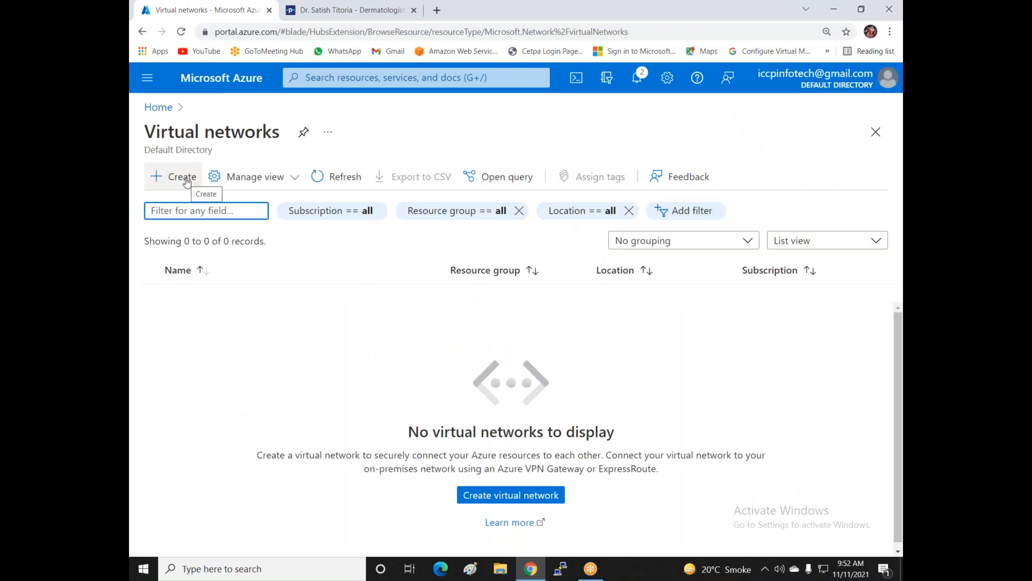
{"action": "left_click", "coordinate": [187, 180]}
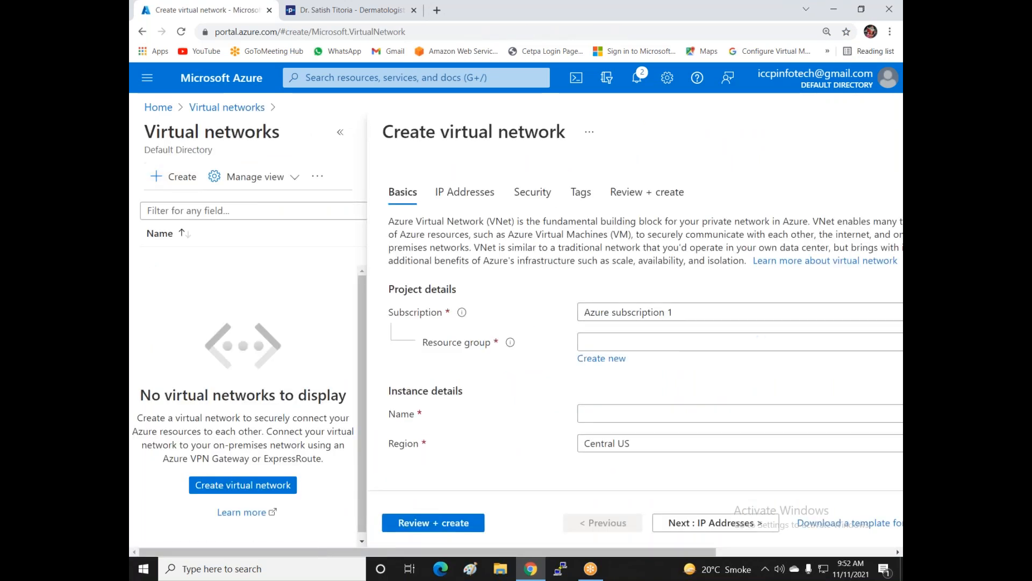
- Set Pay-As-You-Go, MY-RG, name Vnet2-India and region Central India, then continue
{"action": "left_click", "coordinate": [646, 312]}
{"action": "left_click", "coordinate": [647, 386]}
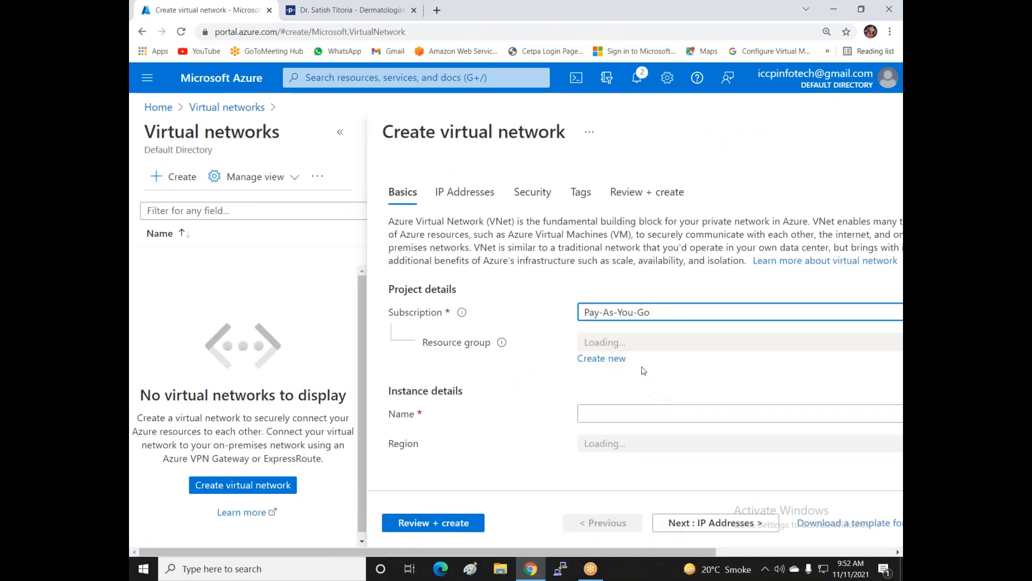
{"action": "left_click", "coordinate": [643, 344]}
{"action": "left_click", "coordinate": [613, 393]}
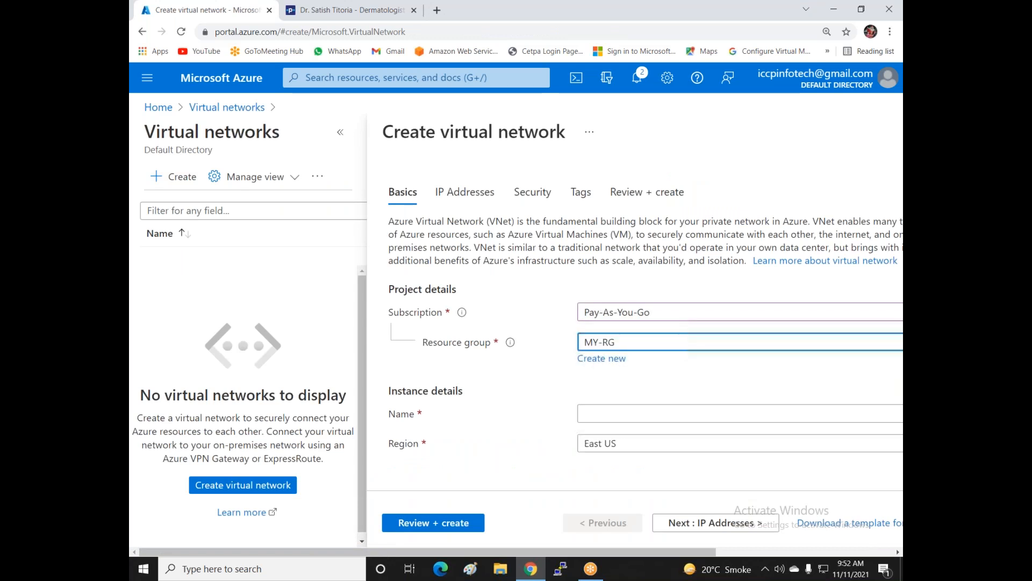
{"action": "left_click", "coordinate": [614, 419]}
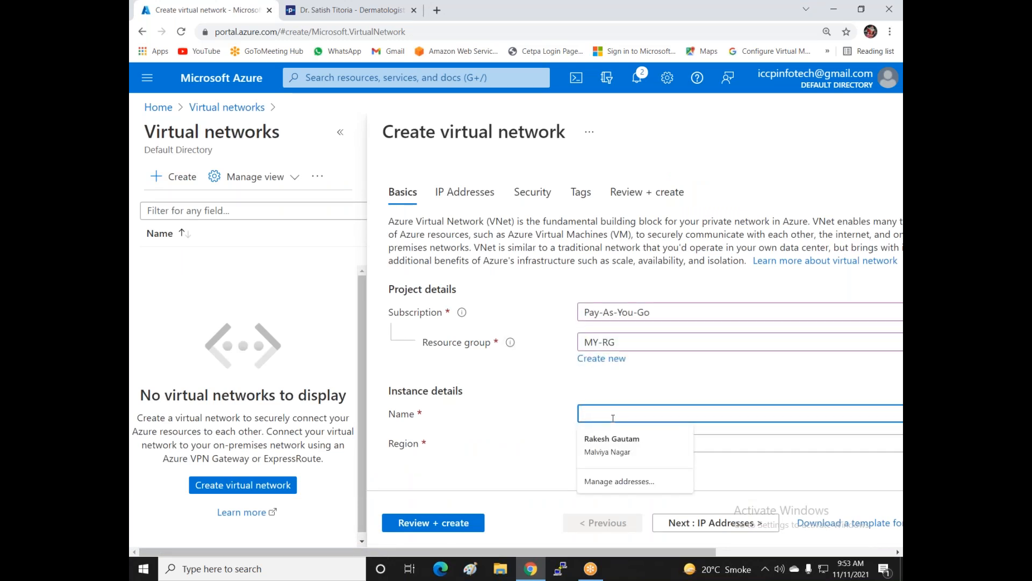
{"action": "type", "text": "Vne"}
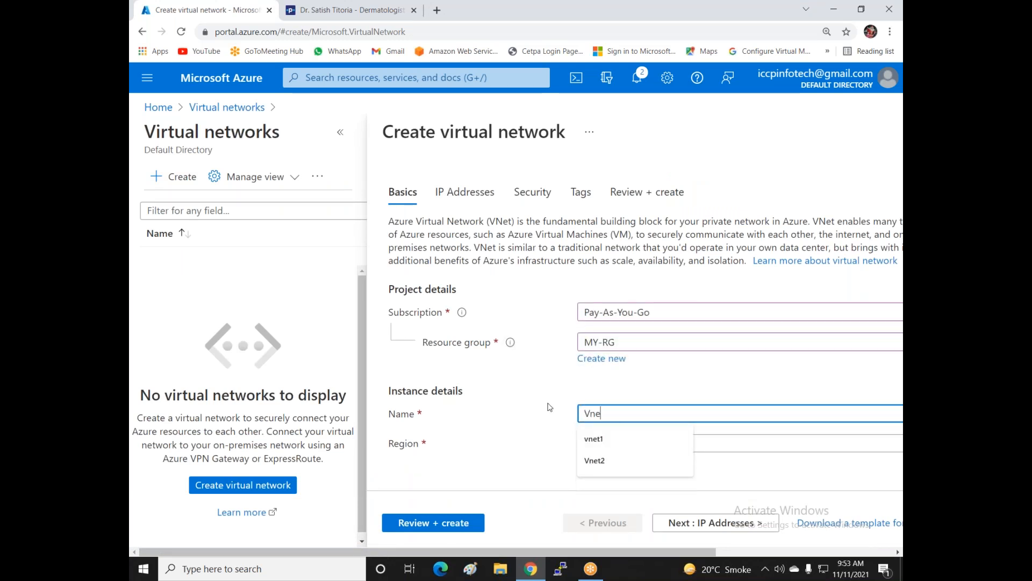
{"action": "type", "text": "t2-India"}
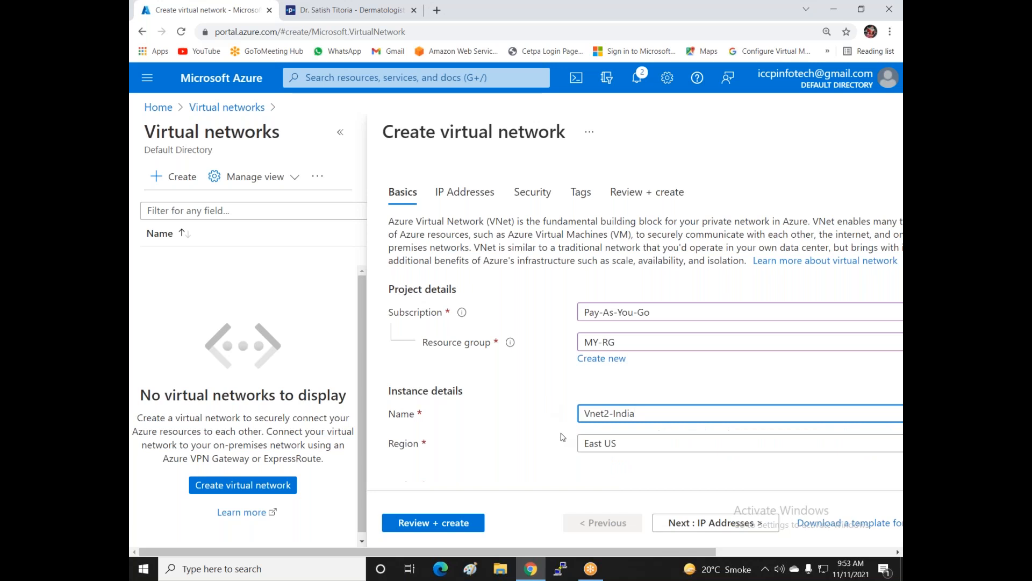
{"action": "left_click", "coordinate": [621, 444]}
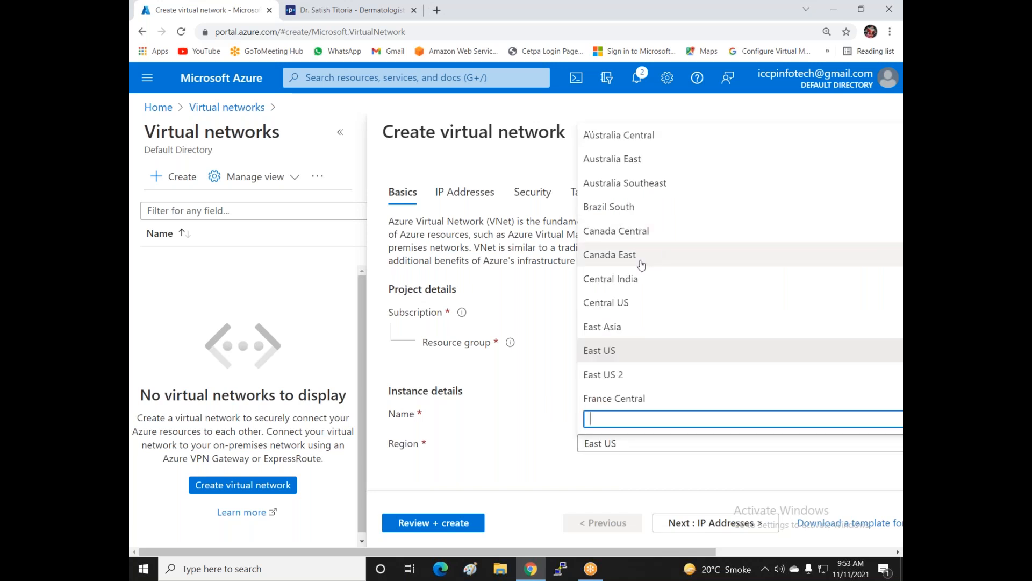
{"action": "left_click", "coordinate": [625, 281]}
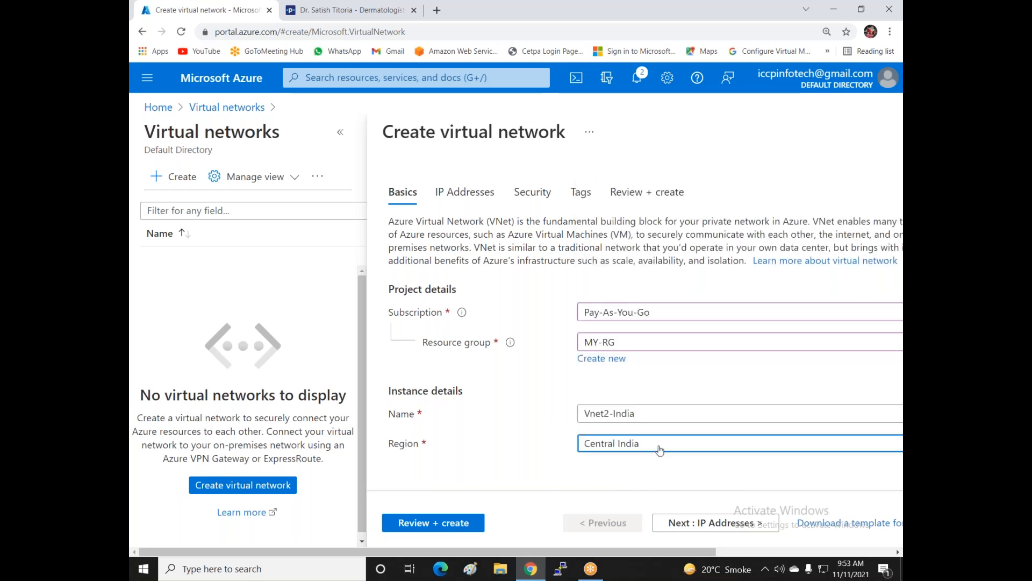
{"action": "left_click", "coordinate": [677, 526]}
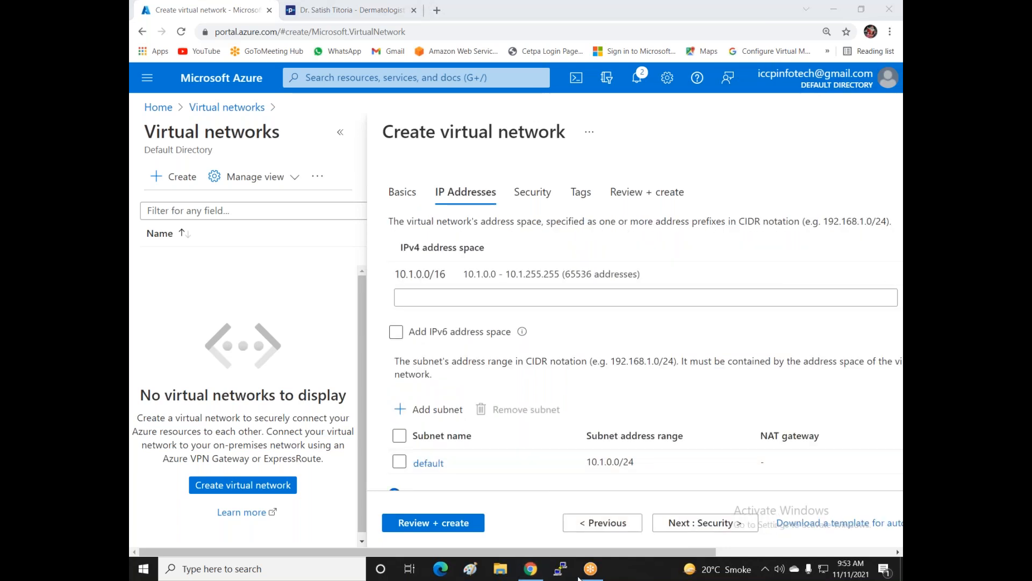
- Replace the default 10.1.0.0/16 address space with 192.168.1.0/24
{"action": "left_click_drag", "start_coordinate": [551, 552], "coordinate": [696, 532]}
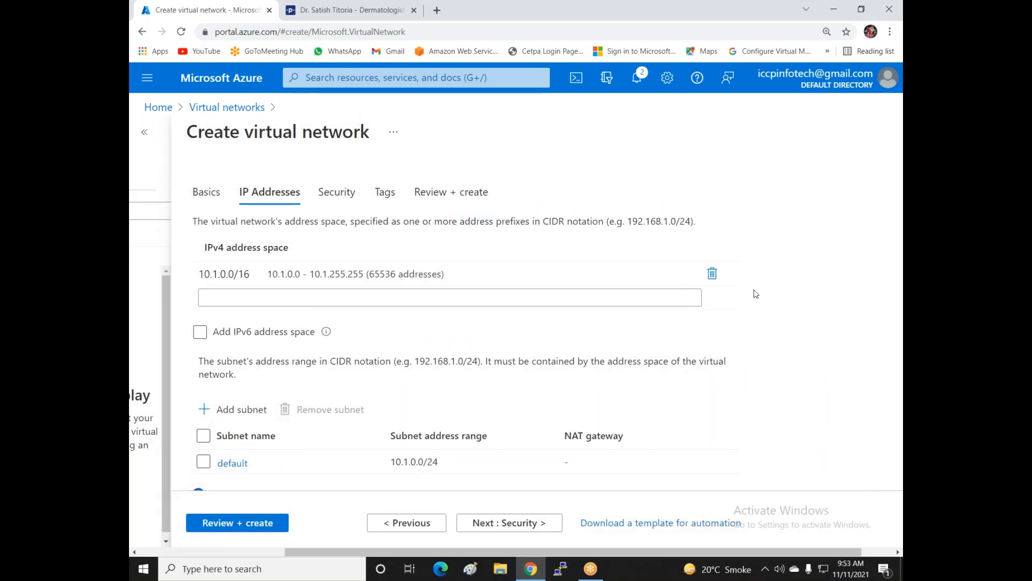
{"action": "left_click", "coordinate": [713, 273]}
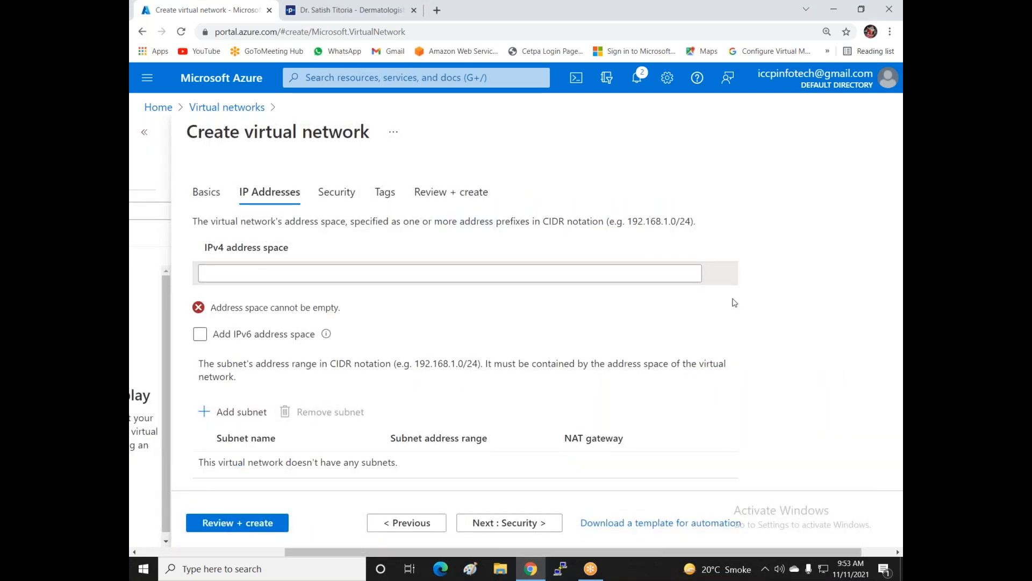
{"action": "key", "text": "ctrl+0"}
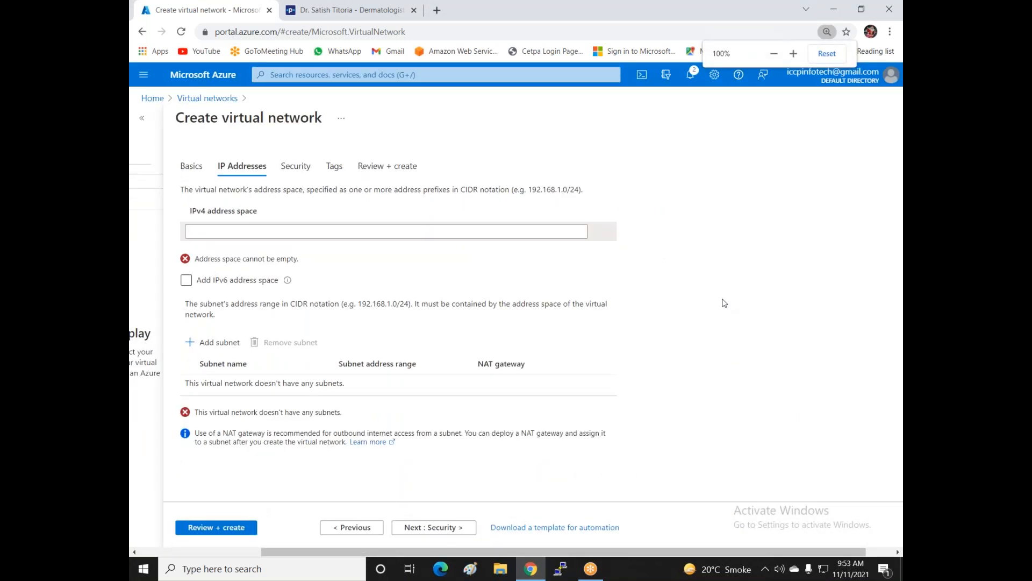
{"action": "left_click", "coordinate": [414, 248]}
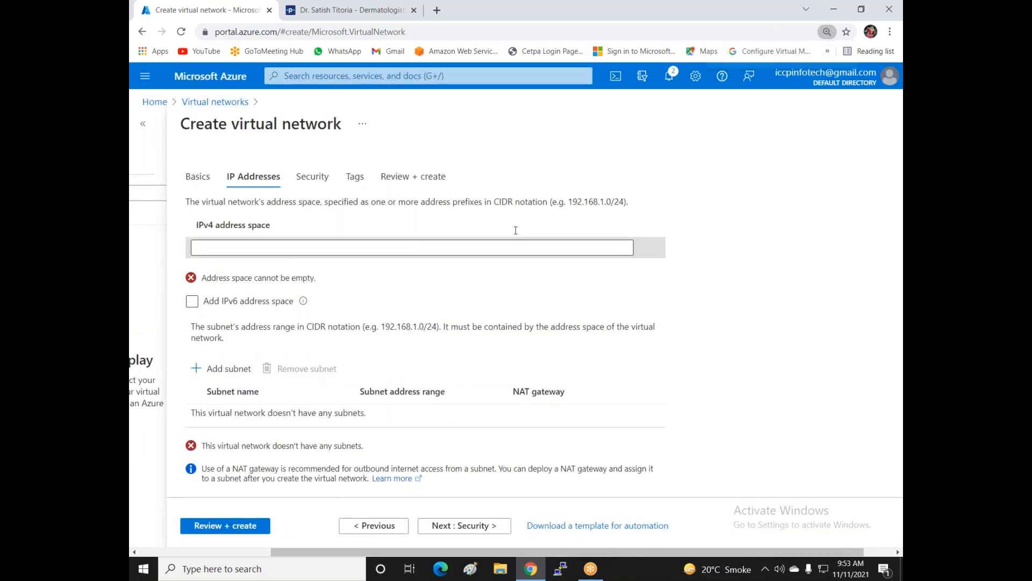
{"action": "type", "text": "1"}
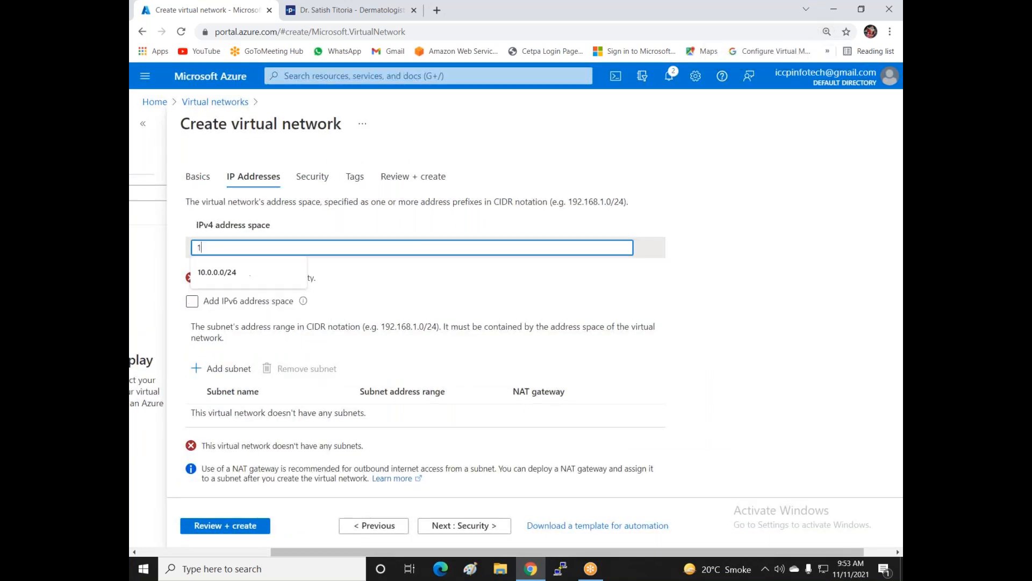
{"action": "type", "text": "92.168.1.0/24"}
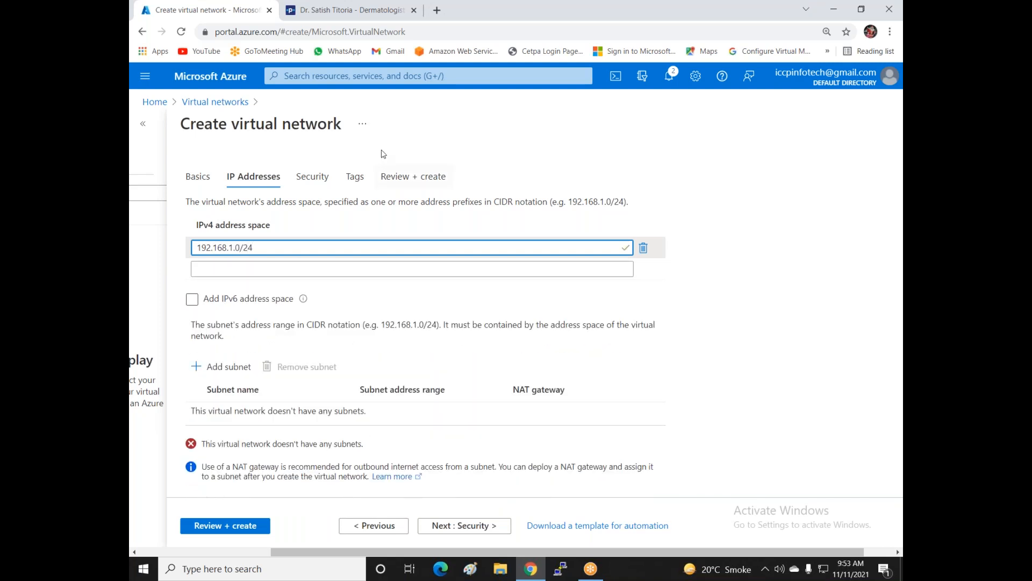
- Add subnet Lan2-Subnet2 with range 192.168.1.0/26
{"action": "left_click", "coordinate": [216, 368]}
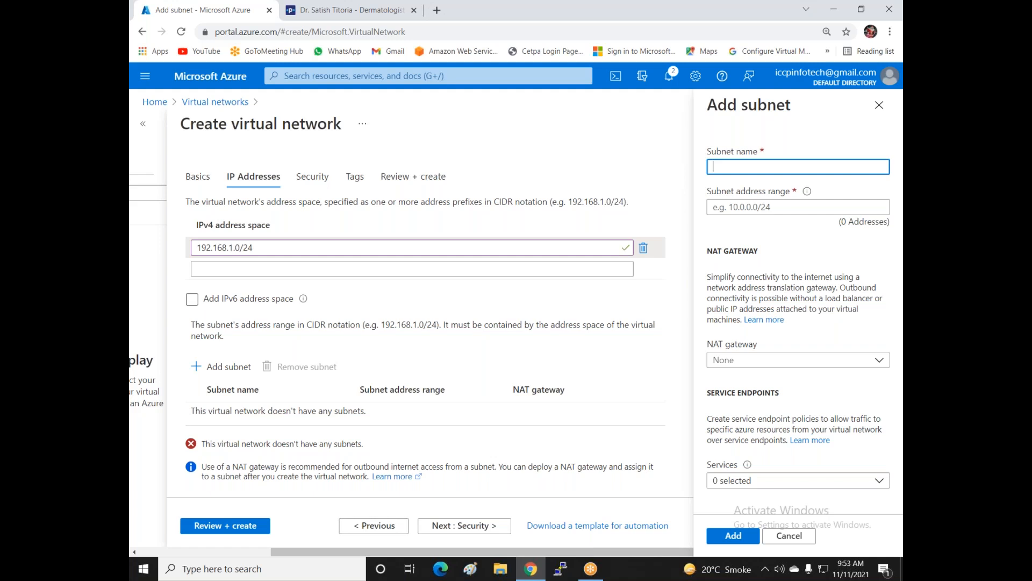
{"action": "type", "text": "Lan2-Subnet2"}
{"action": "key", "text": "Tab"}
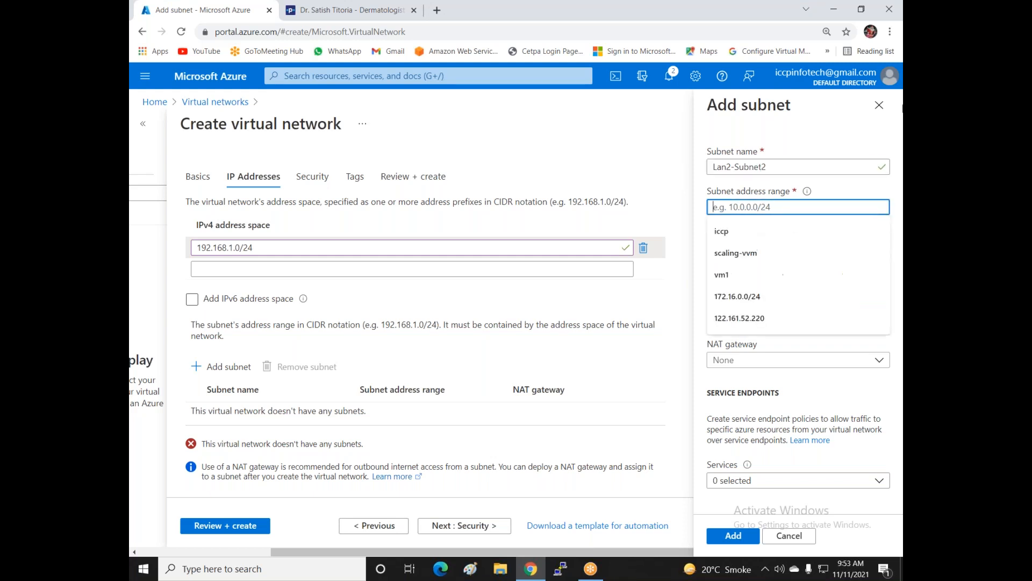
{"action": "type", "text": "192."}
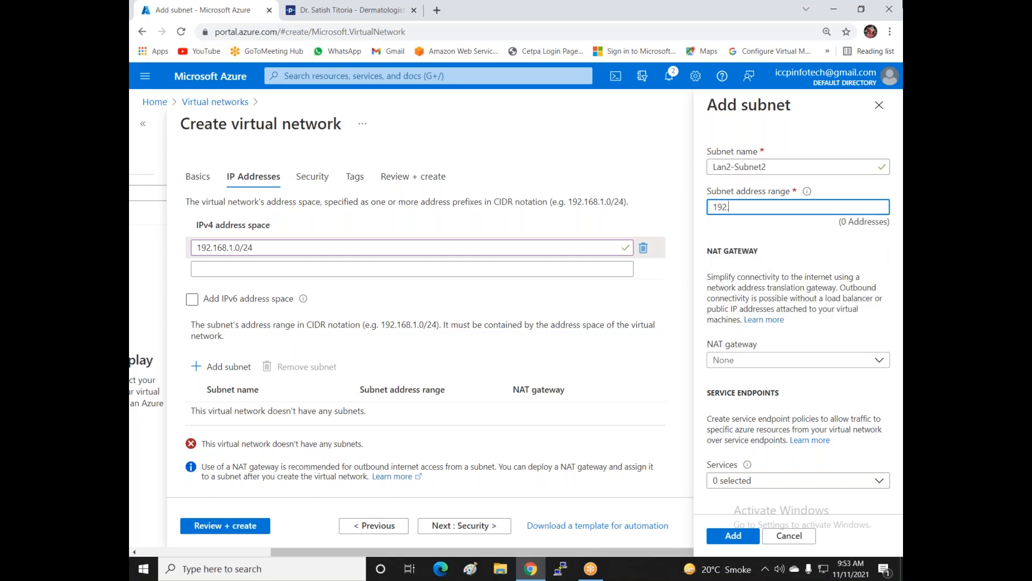
{"action": "type", "text": "168.1.0"}
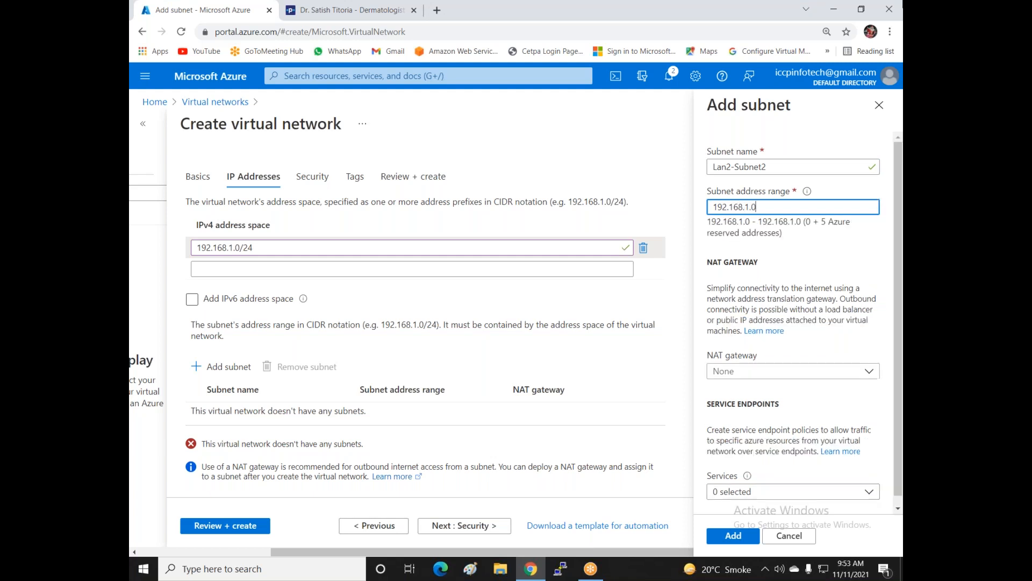
{"action": "type", "text": "/26"}
{"action": "left_click", "coordinate": [724, 535]}
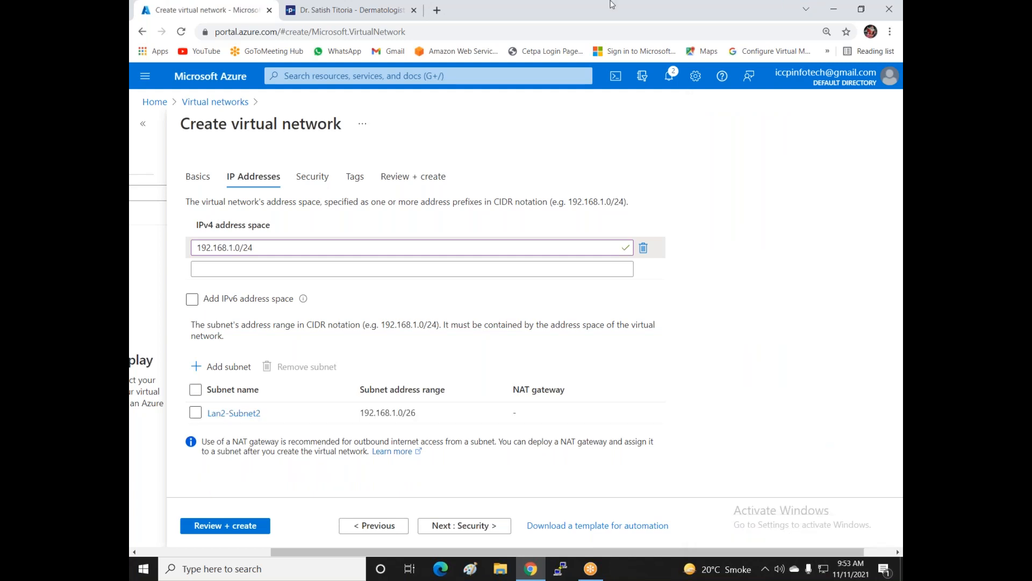
- Validate Vnet2-India's settings and create it in MY-RG
{"action": "left_click", "coordinate": [247, 533]}
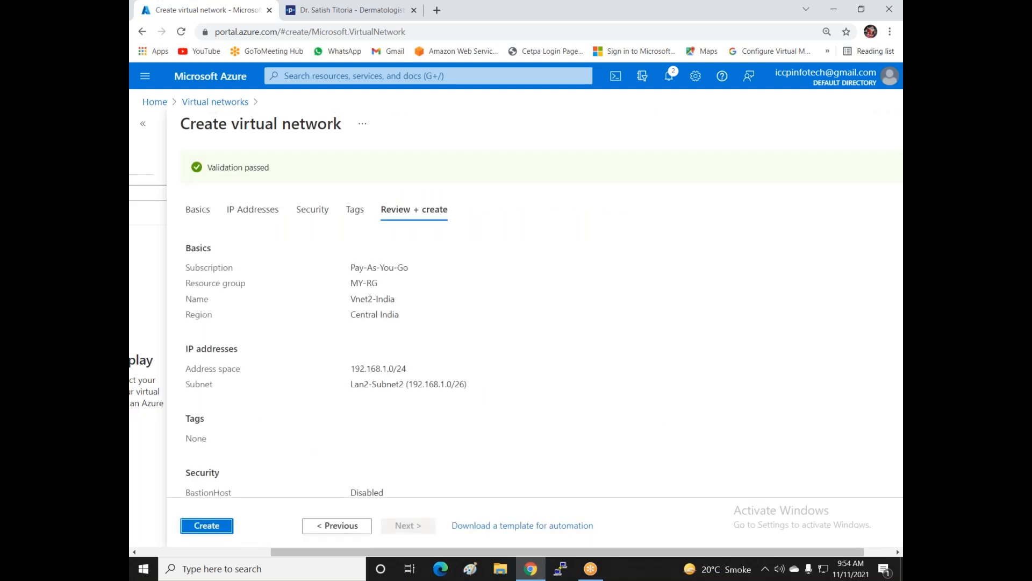
{"action": "left_click", "coordinate": [225, 531]}
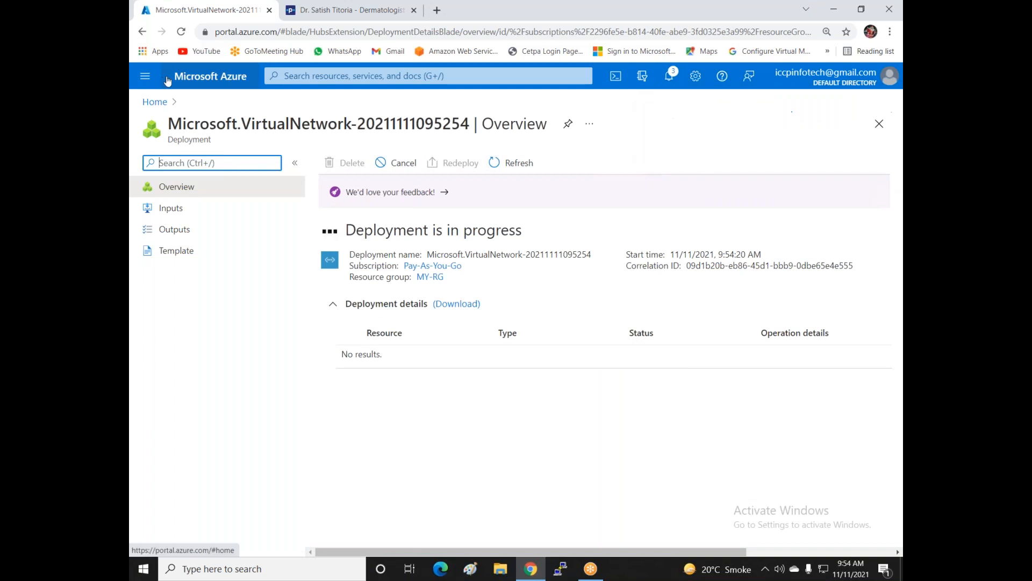
- Search 'virtual' to reach Virtual network gateways and dismiss the deployment notification
{"action": "left_click", "coordinate": [293, 76]}
{"action": "type", "text": "virtual"}
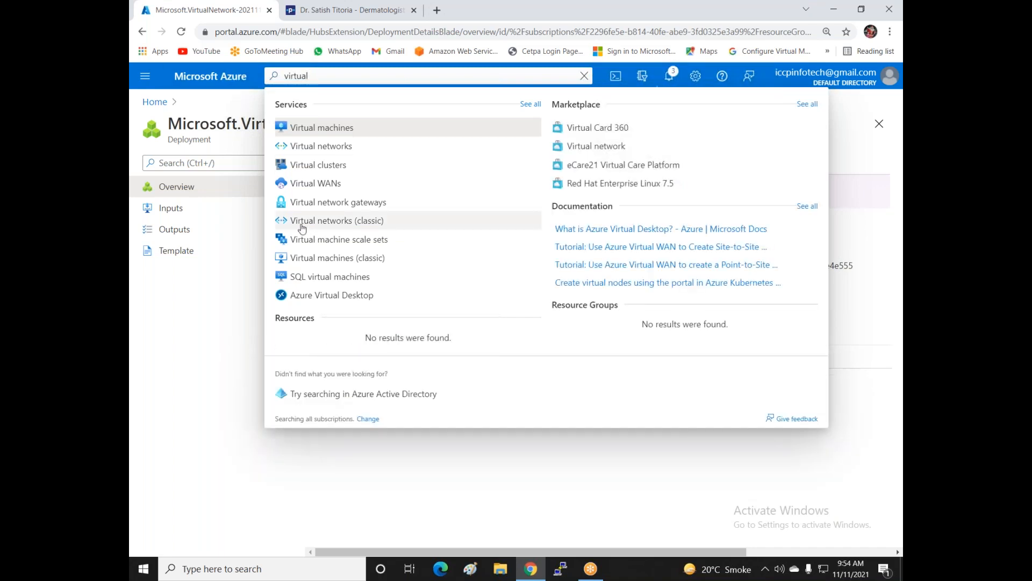
{"action": "left_click", "coordinate": [304, 202]}
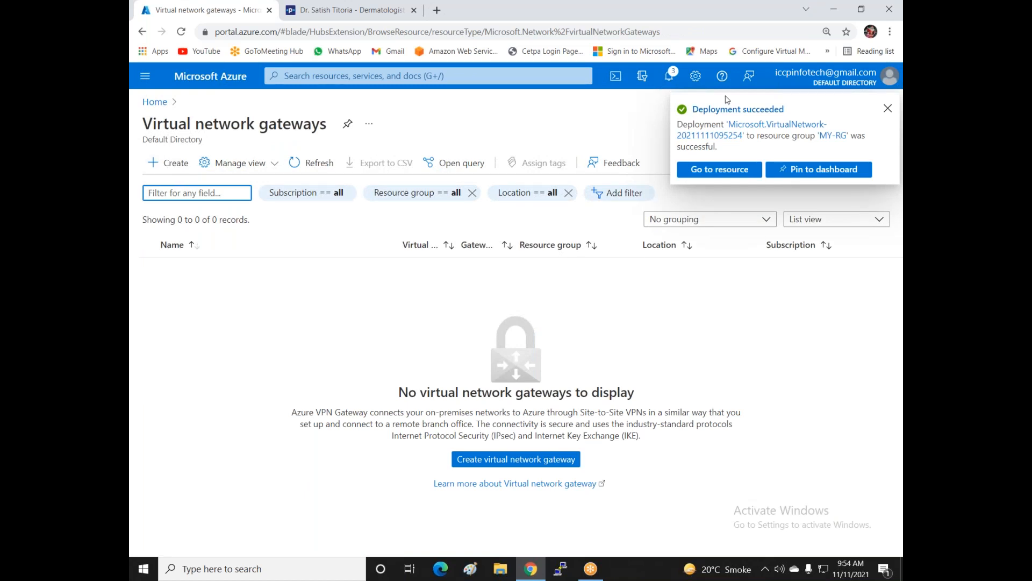
{"action": "left_click", "coordinate": [888, 108]}
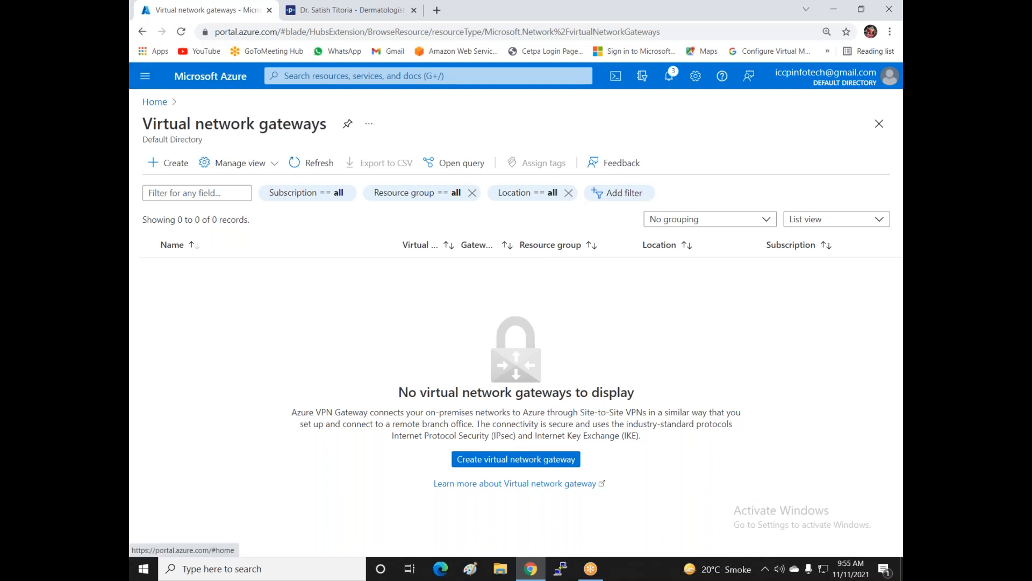
- Start a new gateway named vnet1-vng on the Pay-As-You-Go subscription in East US
{"action": "left_click", "coordinate": [177, 171]}
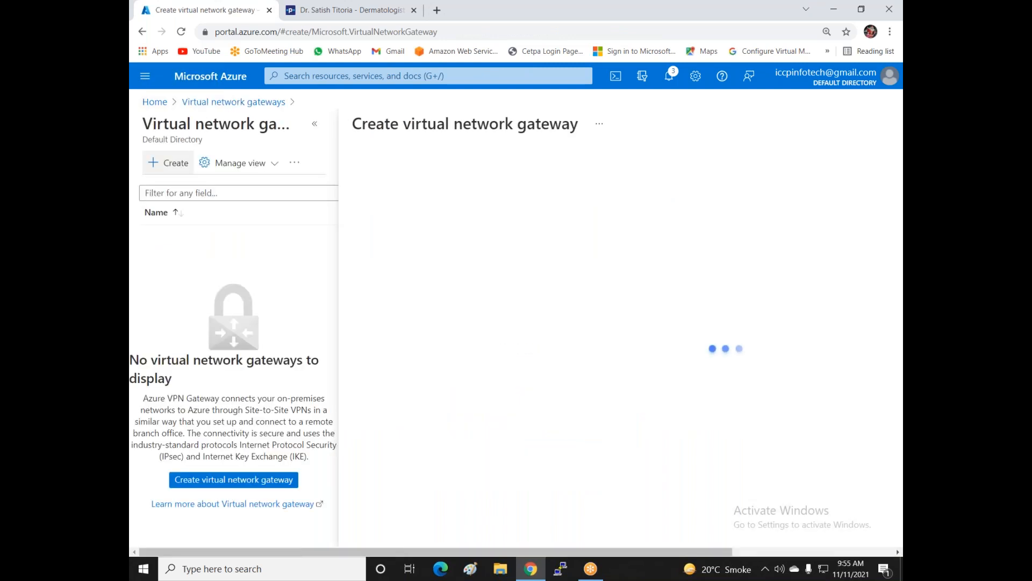
{"action": "left_click", "coordinate": [615, 285]}
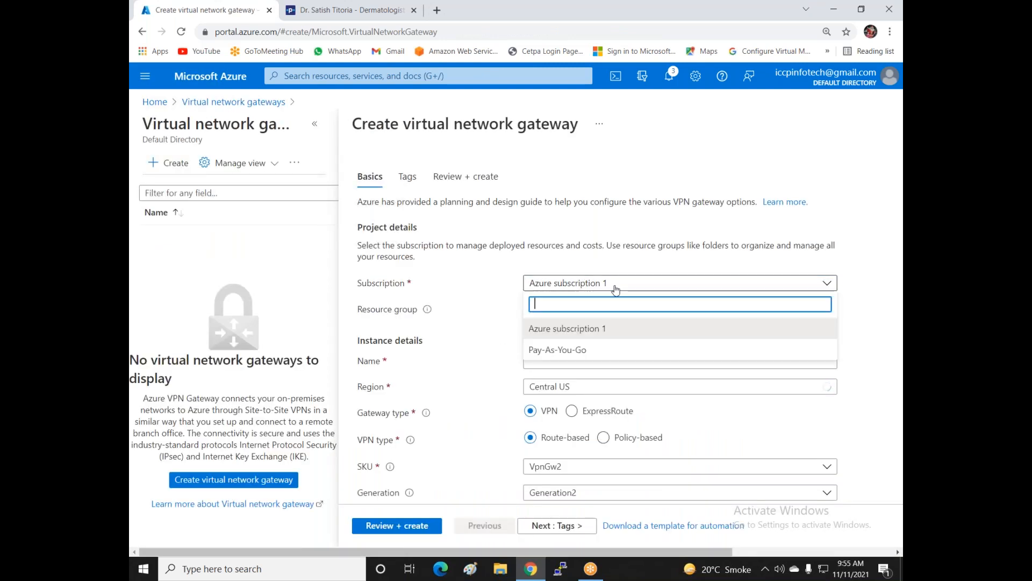
{"action": "left_click", "coordinate": [625, 351]}
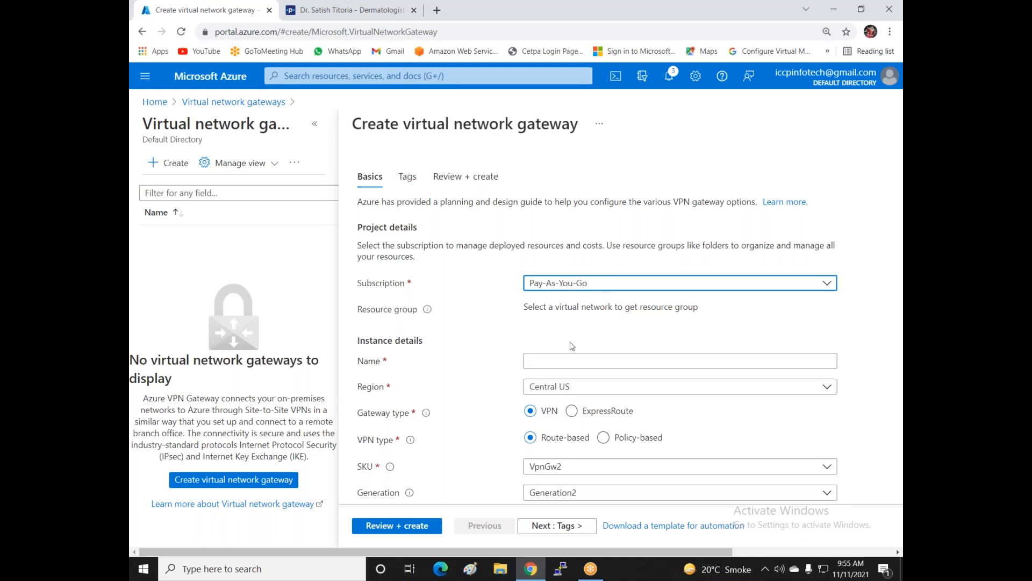
{"action": "left_click", "coordinate": [565, 363]}
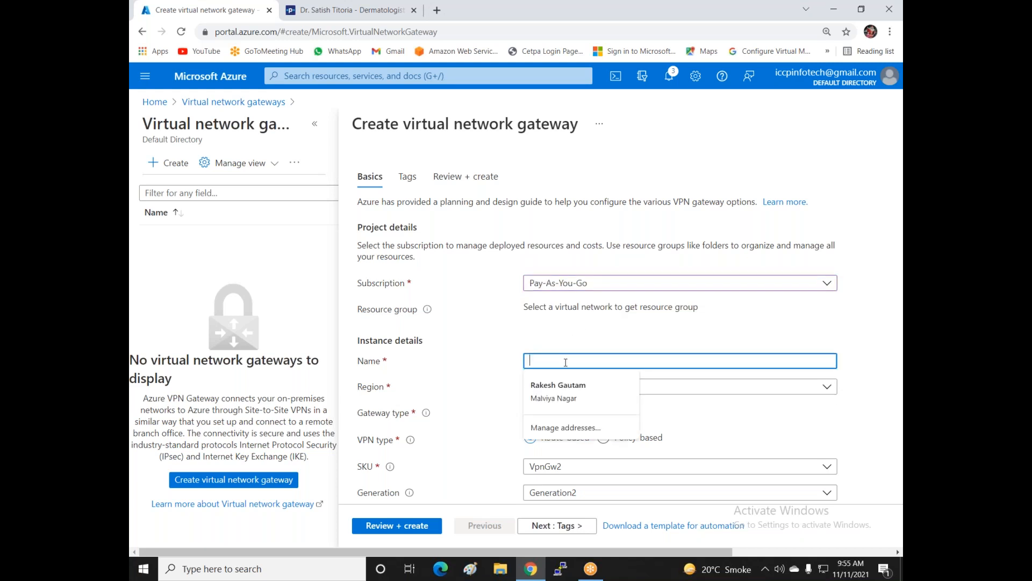
{"action": "type", "text": "vnet1-vng"}
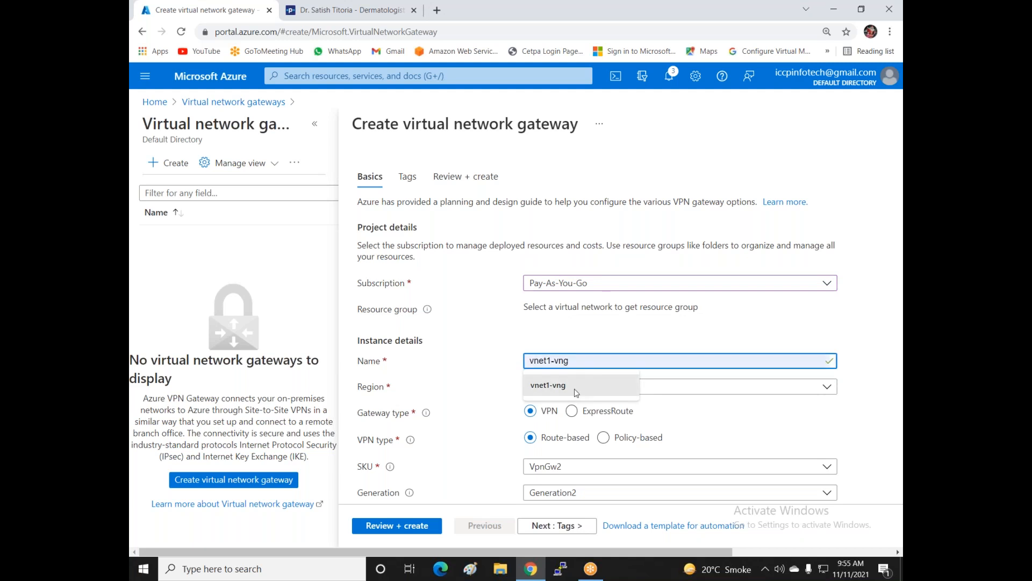
{"action": "left_click", "coordinate": [576, 391]}
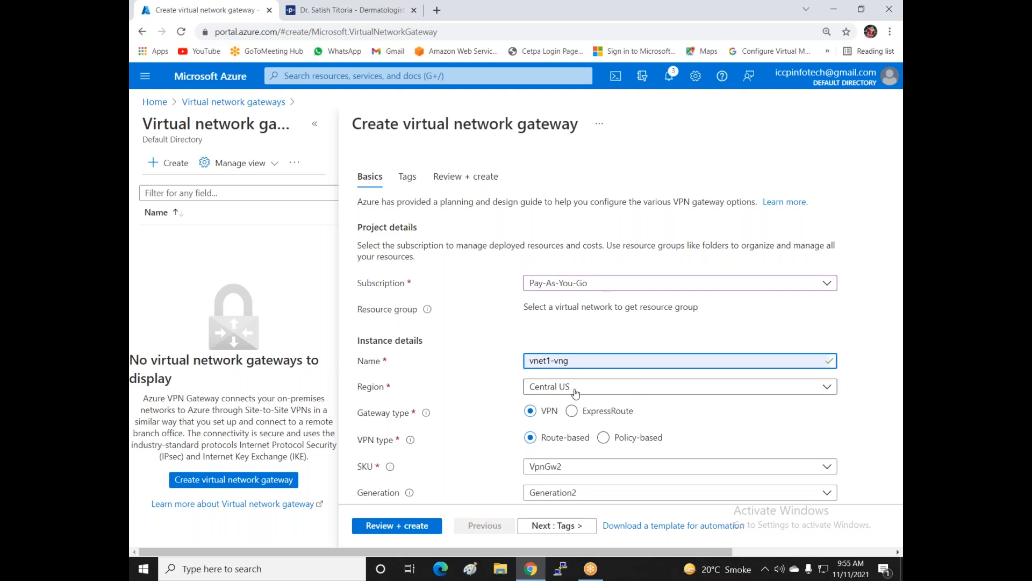
{"action": "left_click", "coordinate": [575, 391]}
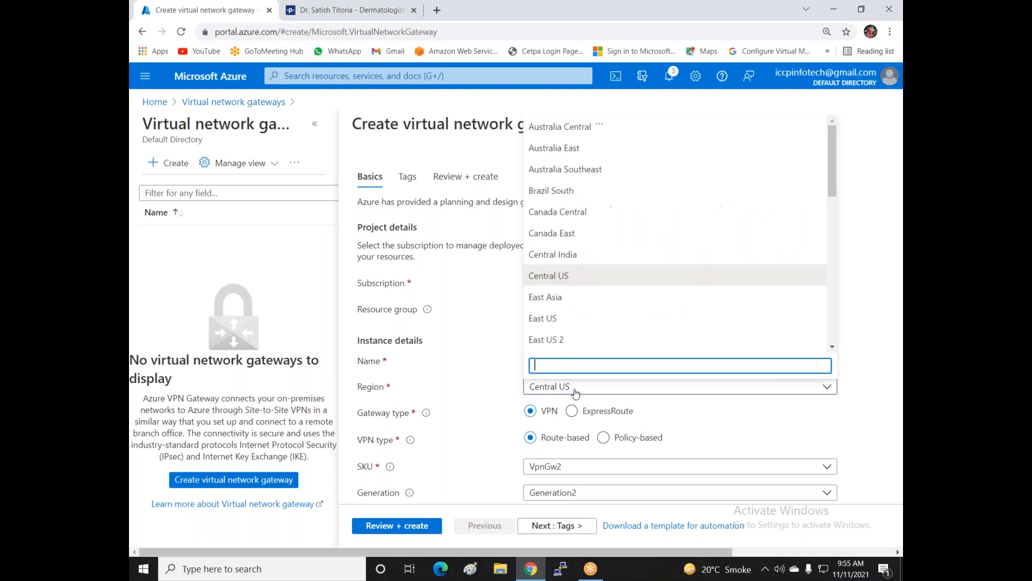
{"action": "left_click", "coordinate": [583, 320]}
{"action": "scroll", "coordinate": [583, 322], "scroll_direction": "down", "scroll_amount": 2}
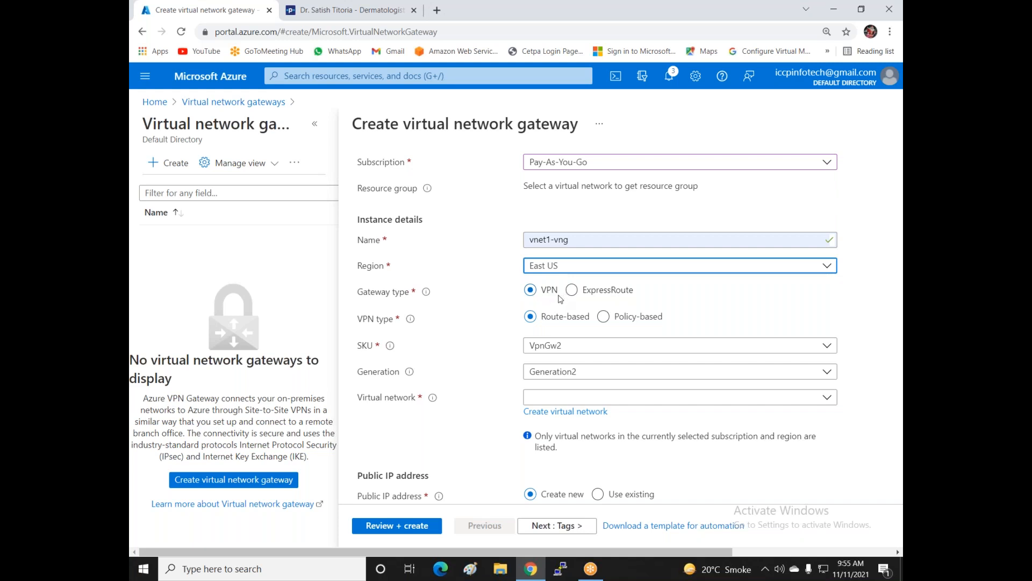
- Attach the gateway to Vnet1-East-US, keeping the region set to East US
{"action": "scroll", "coordinate": [570, 322], "scroll_direction": "down", "scroll_amount": 2}
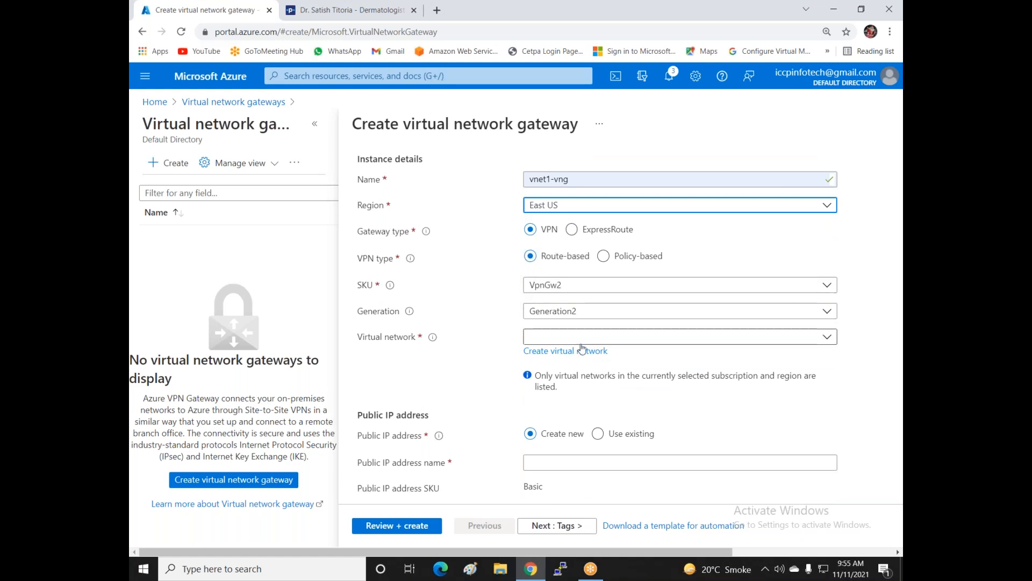
{"action": "left_click", "coordinate": [579, 339]}
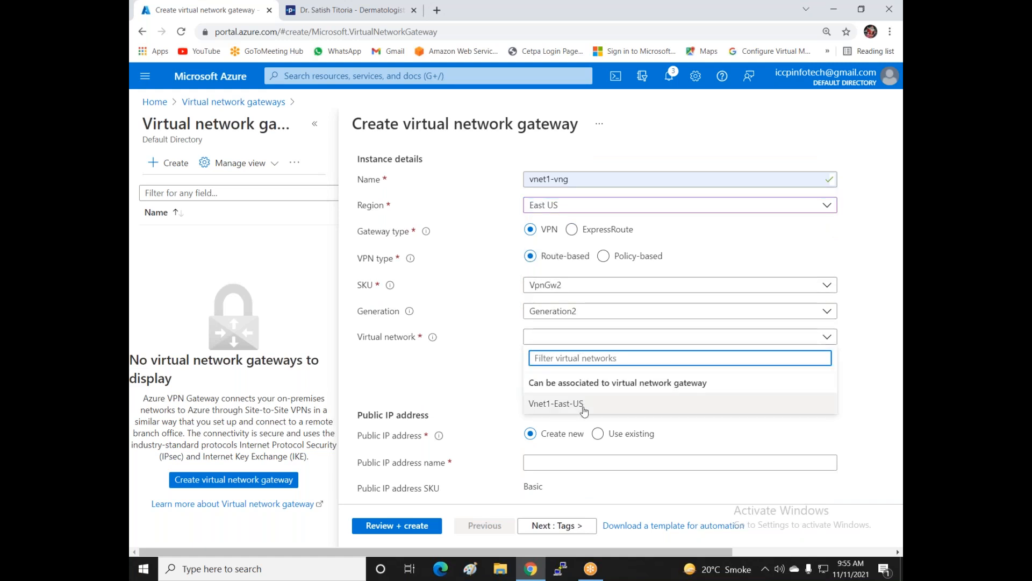
{"action": "left_click", "coordinate": [559, 207]}
{"action": "left_click", "coordinate": [570, 251]}
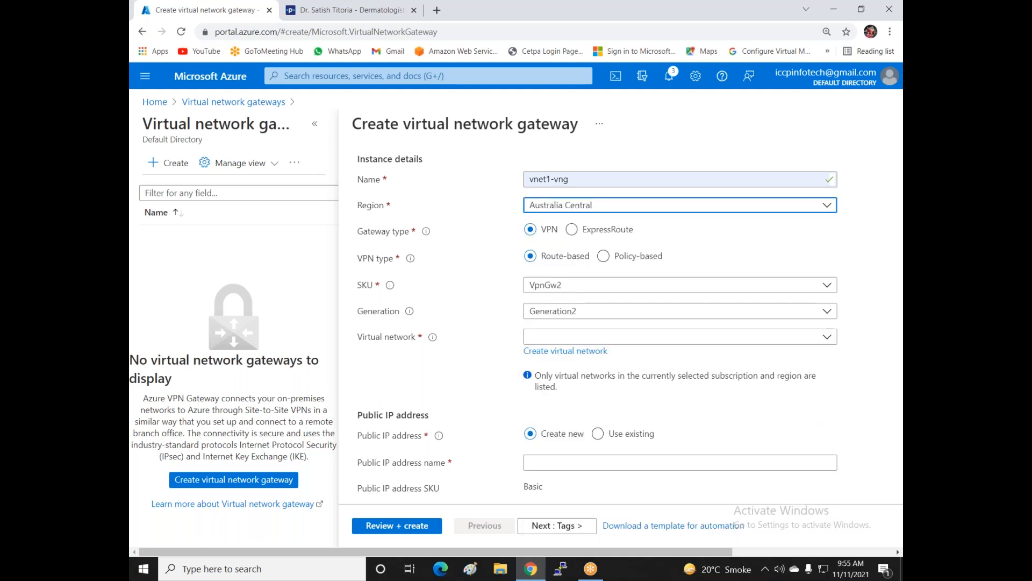
{"action": "left_click", "coordinate": [591, 339]}
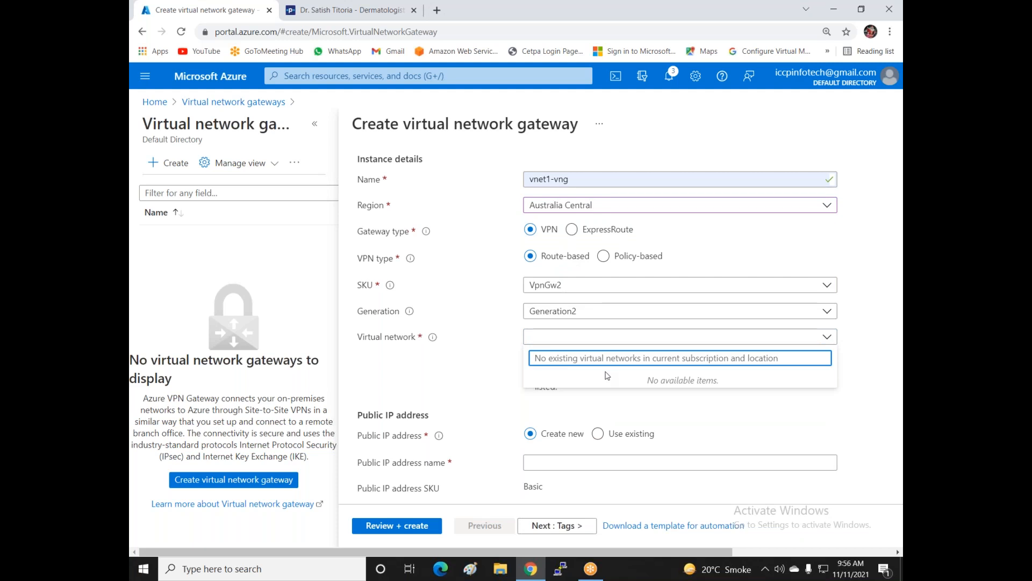
{"action": "left_click", "coordinate": [649, 211]}
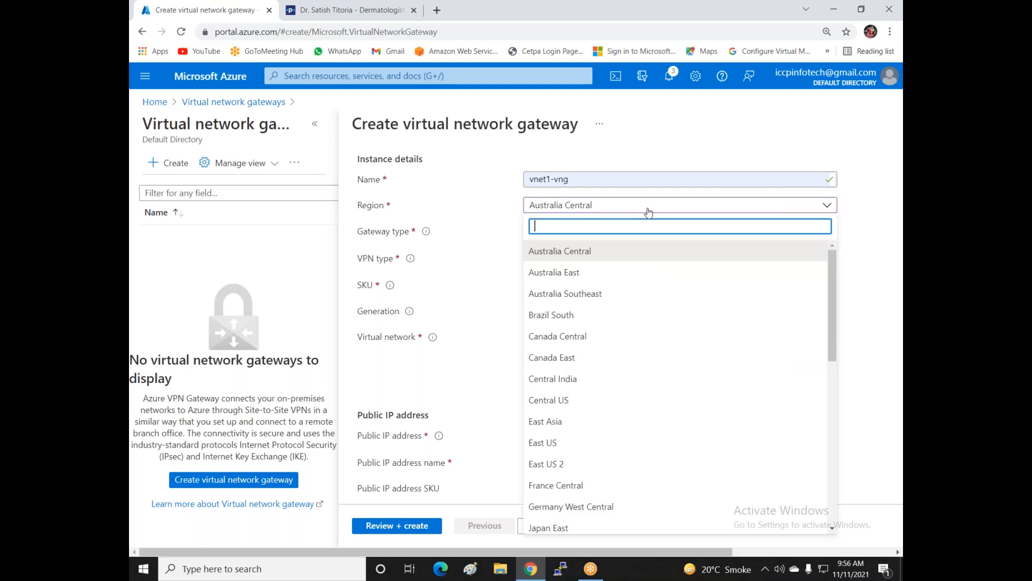
{"action": "left_click", "coordinate": [558, 448]}
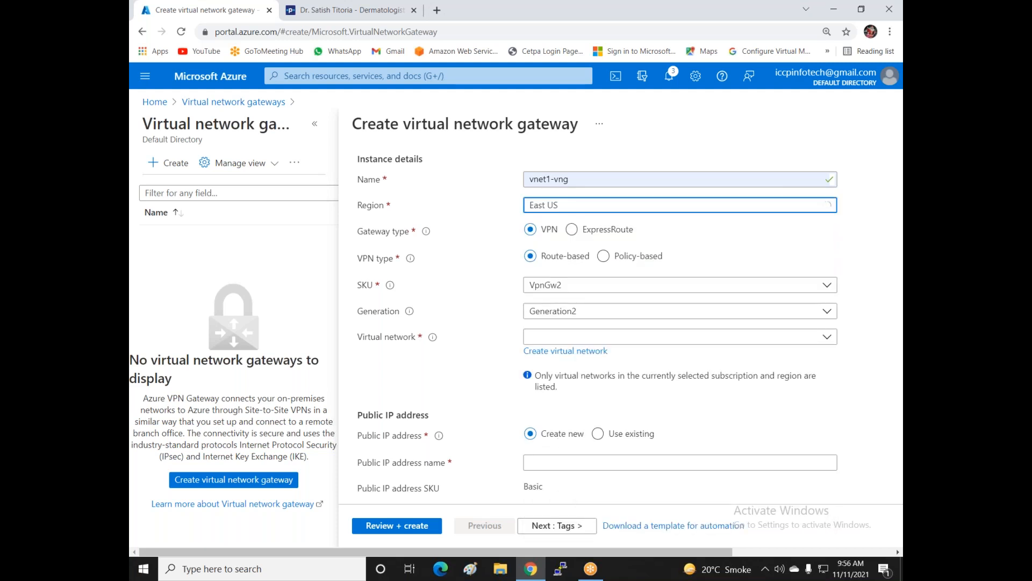
{"action": "left_click", "coordinate": [586, 338]}
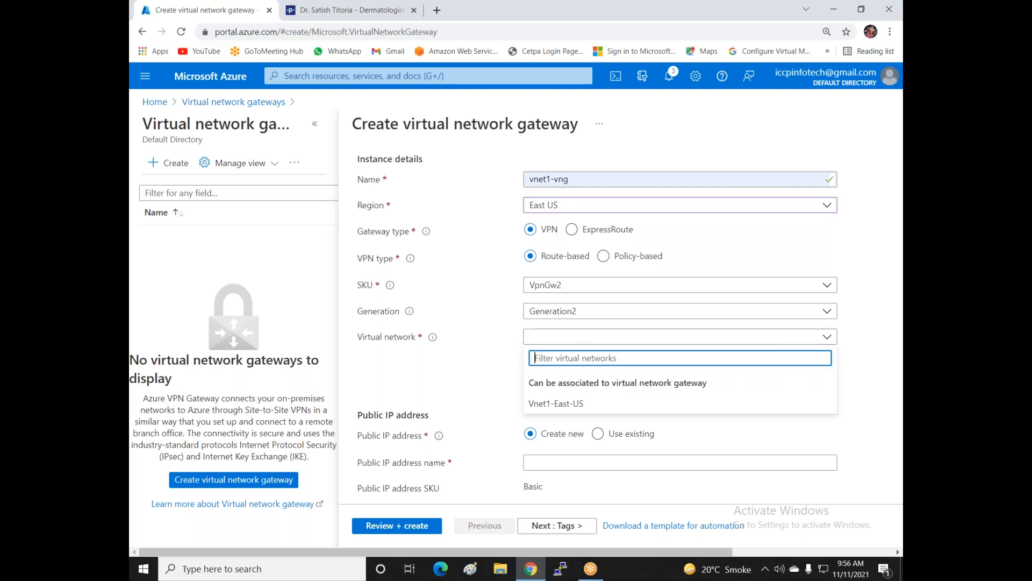
{"action": "left_click", "coordinate": [545, 404]}
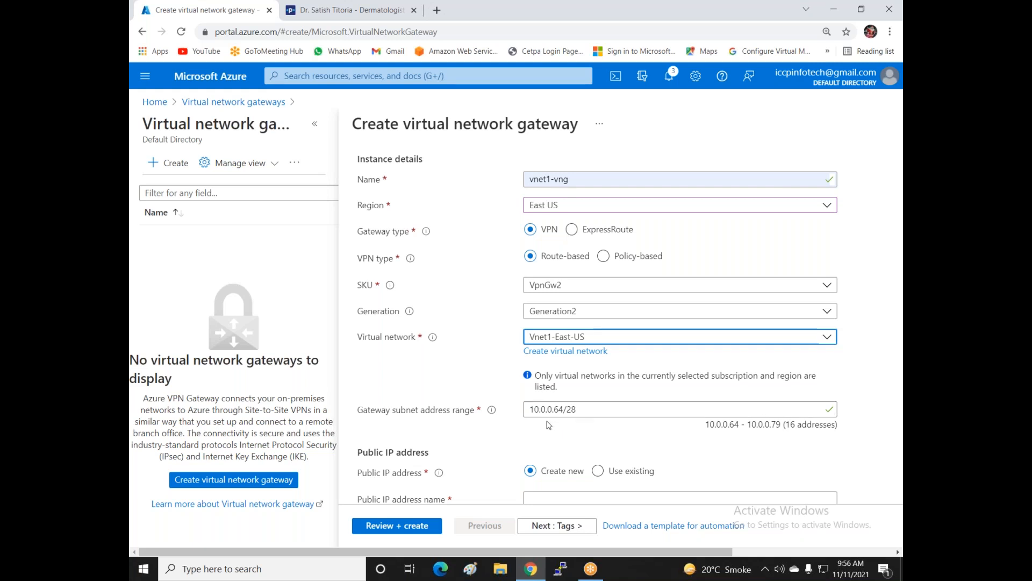
- Name the gateway's new public IP address vng1-pip
{"action": "scroll", "coordinate": [549, 425], "scroll_direction": "down", "scroll_amount": 2}
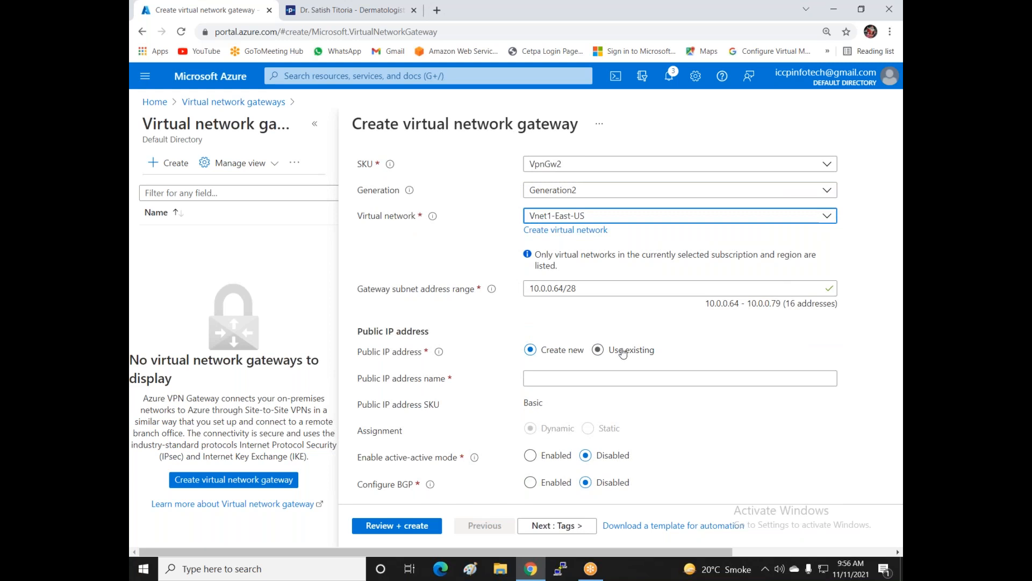
{"action": "left_click", "coordinate": [540, 382]}
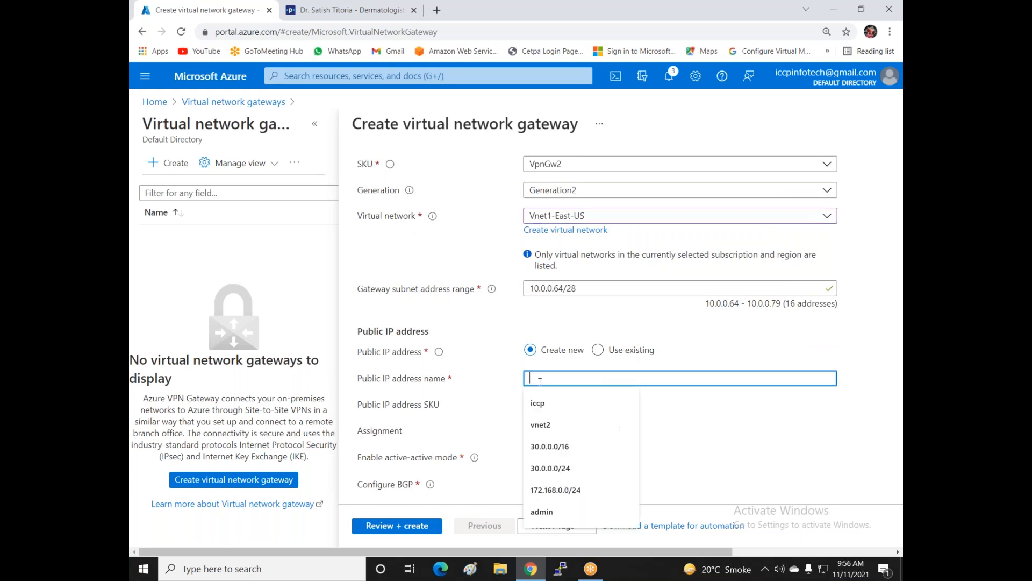
{"action": "left_click", "coordinate": [573, 329]}
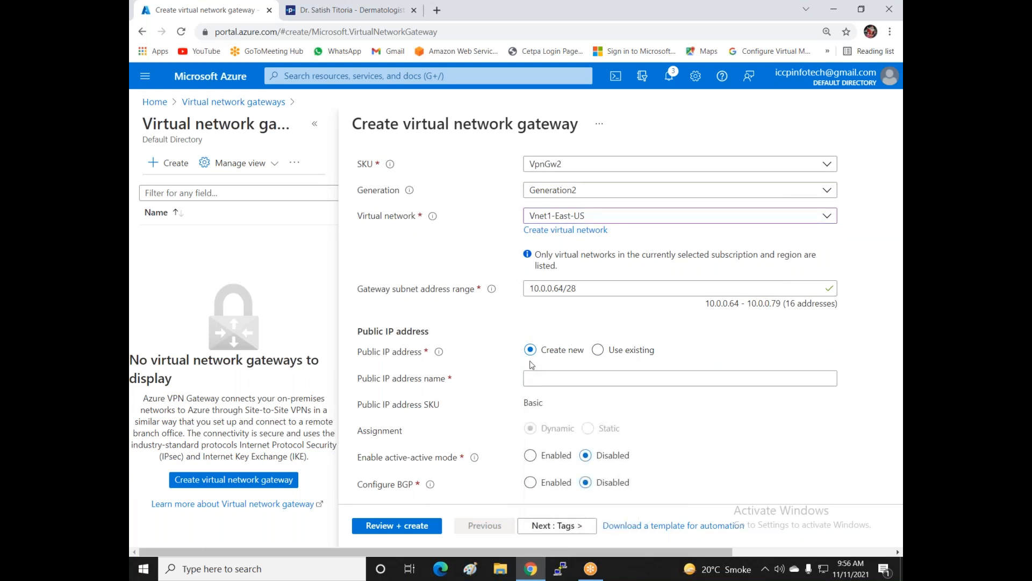
{"action": "left_click", "coordinate": [539, 379]}
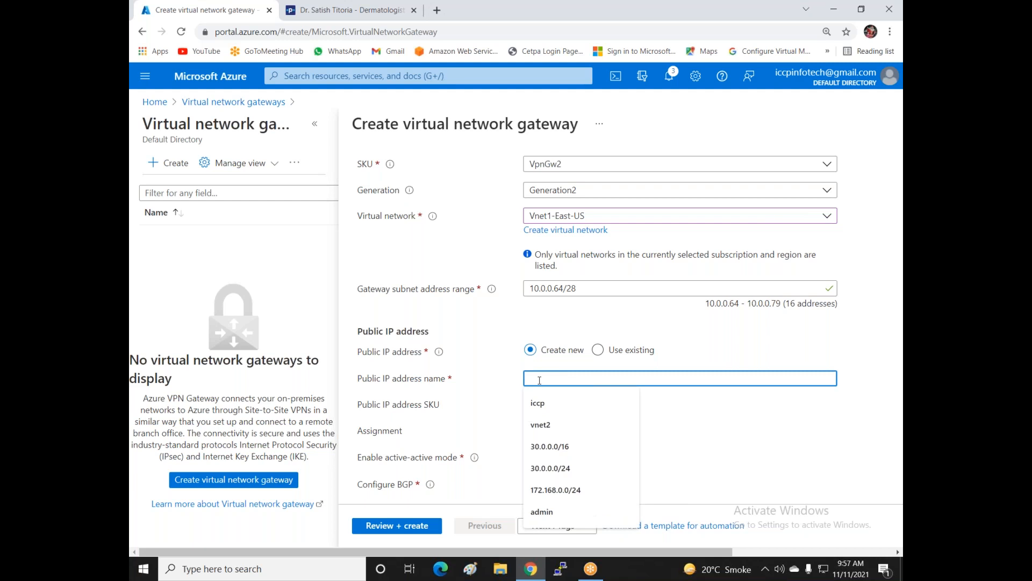
{"action": "type", "text": "vne"}
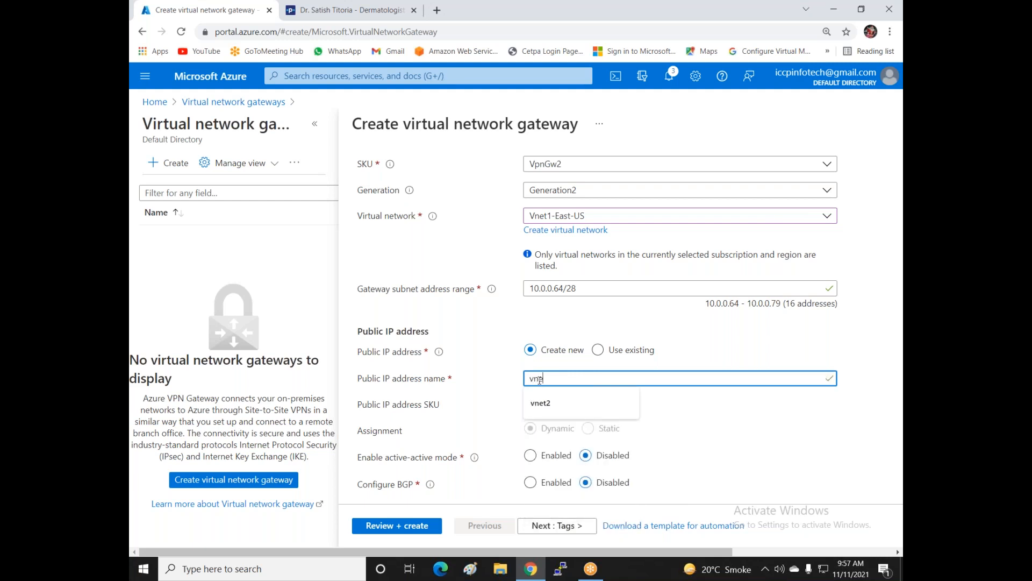
{"action": "key", "text": "BackSpace"}
{"action": "key", "text": "BackSpace"}
{"action": "type", "text": "vn"}
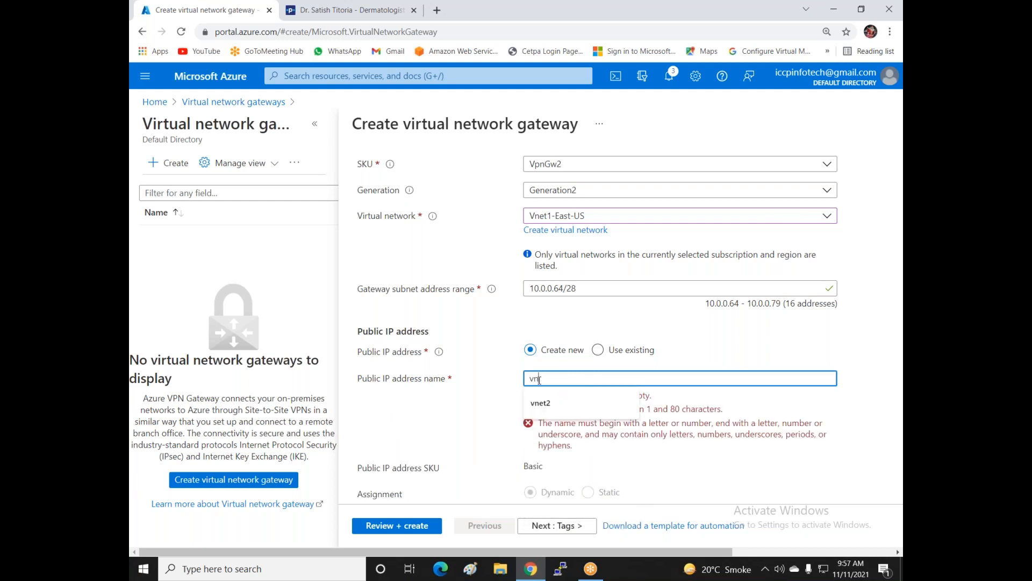
{"action": "type", "text": "g1-pip"}
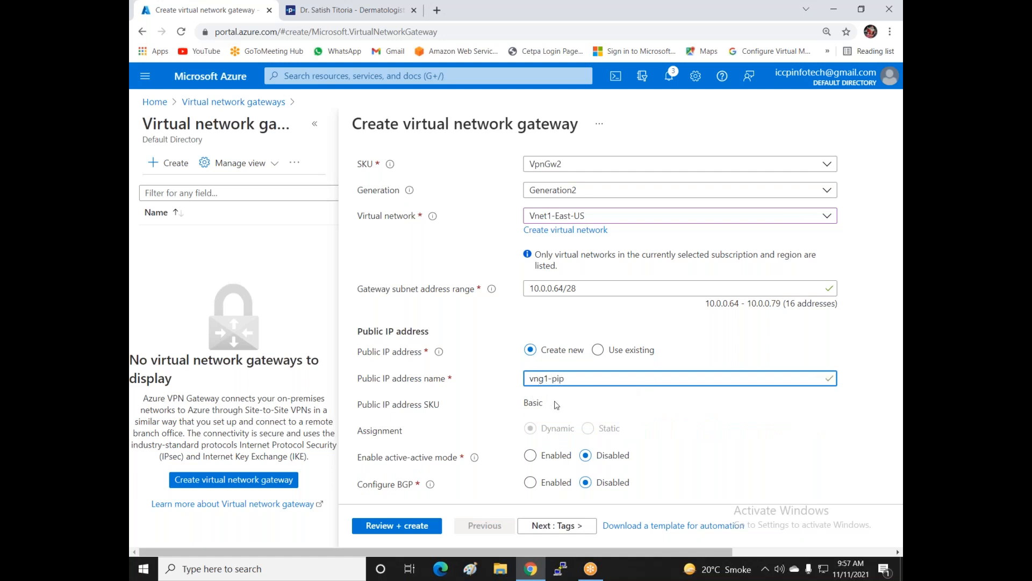
{"action": "scroll", "coordinate": [557, 406], "scroll_direction": "down", "scroll_amount": 1}
- Review and create the vnet1-vng gateway, then return home to the Virtual network gateways list
{"action": "left_click", "coordinate": [404, 527]}
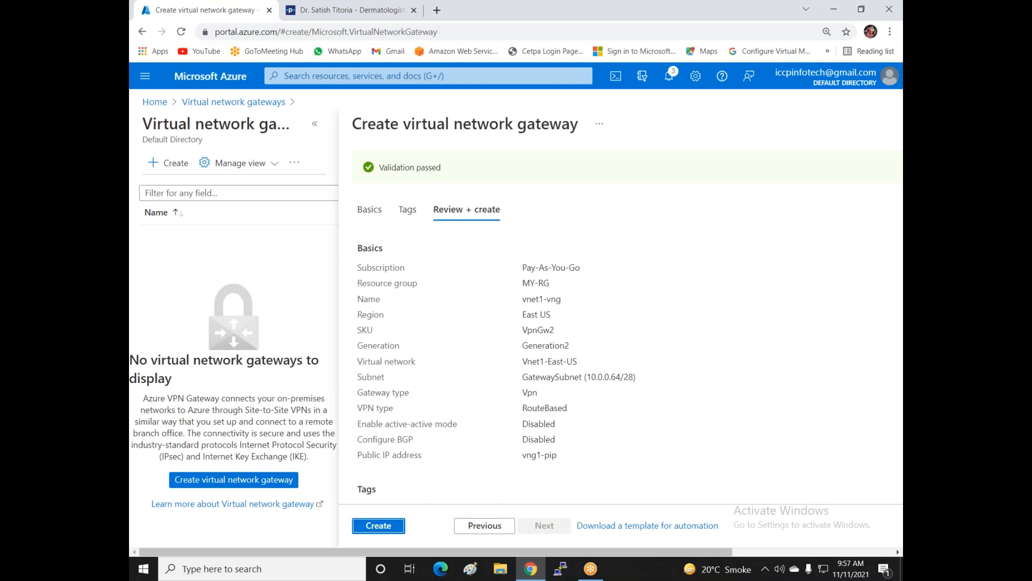
{"action": "left_click", "coordinate": [393, 527]}
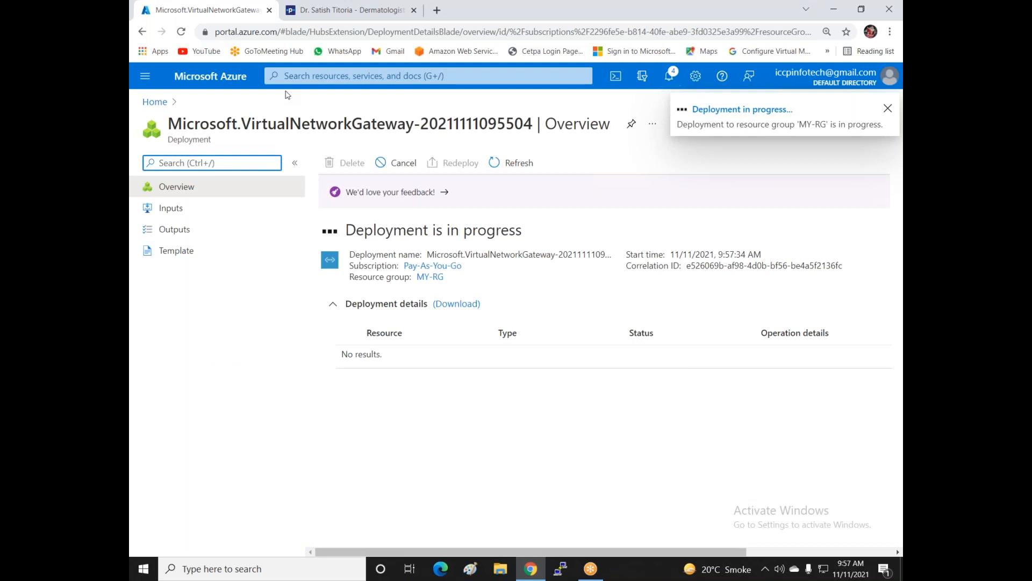
{"action": "left_click", "coordinate": [155, 102]}
{"action": "left_click", "coordinate": [291, 184]}
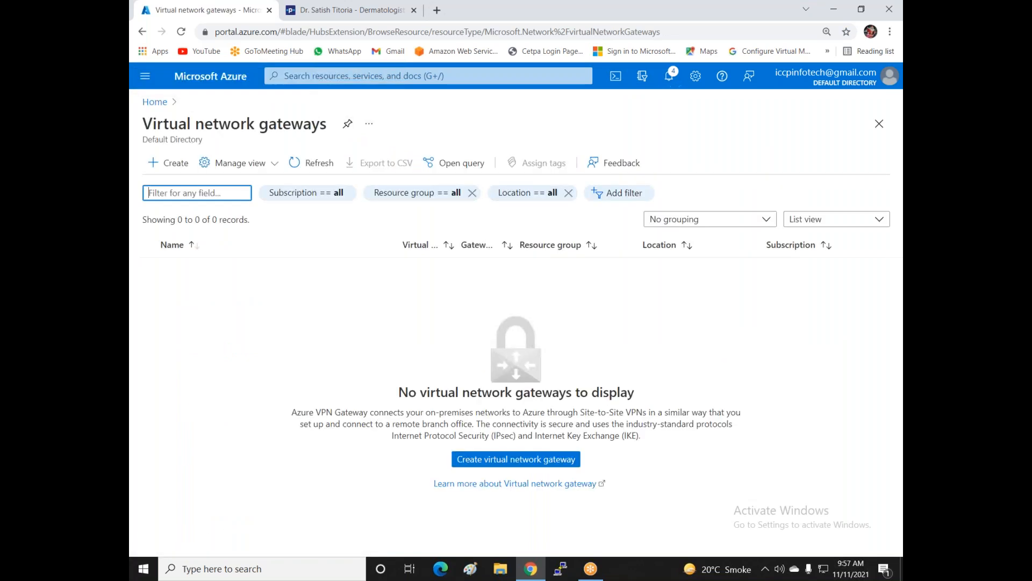
- Start another gateway named Vng2 on Pay-As-You-Go in Central India
{"action": "left_click", "coordinate": [180, 168]}
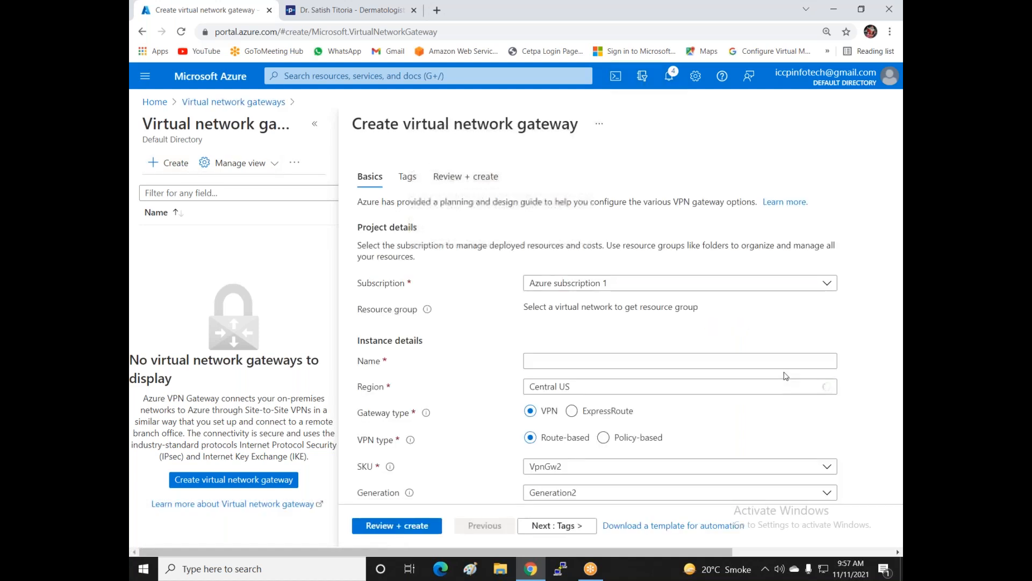
{"action": "left_click", "coordinate": [649, 282]}
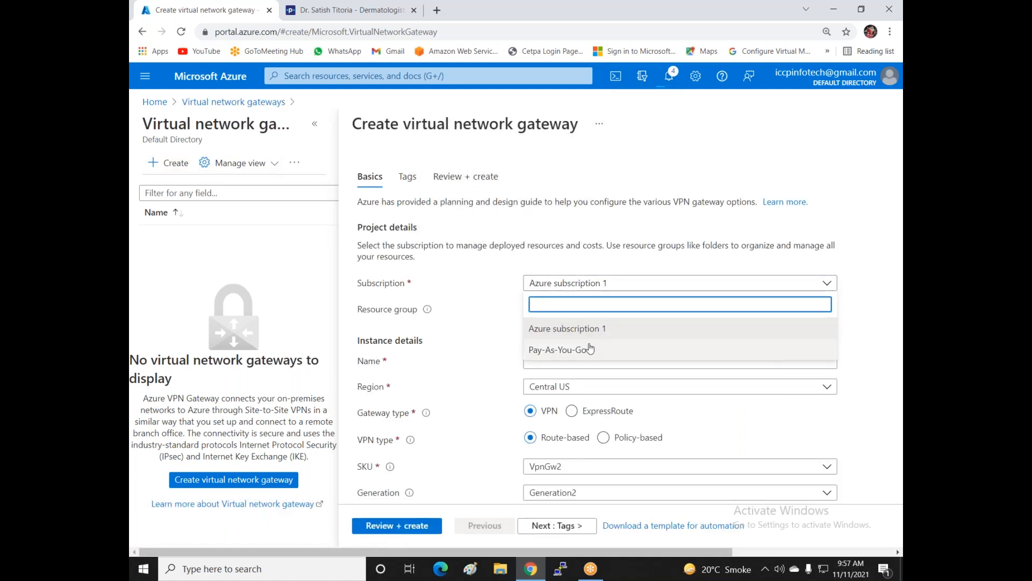
{"action": "left_click", "coordinate": [583, 348]}
{"action": "left_click", "coordinate": [591, 360]}
{"action": "type", "text": "Vng2"}
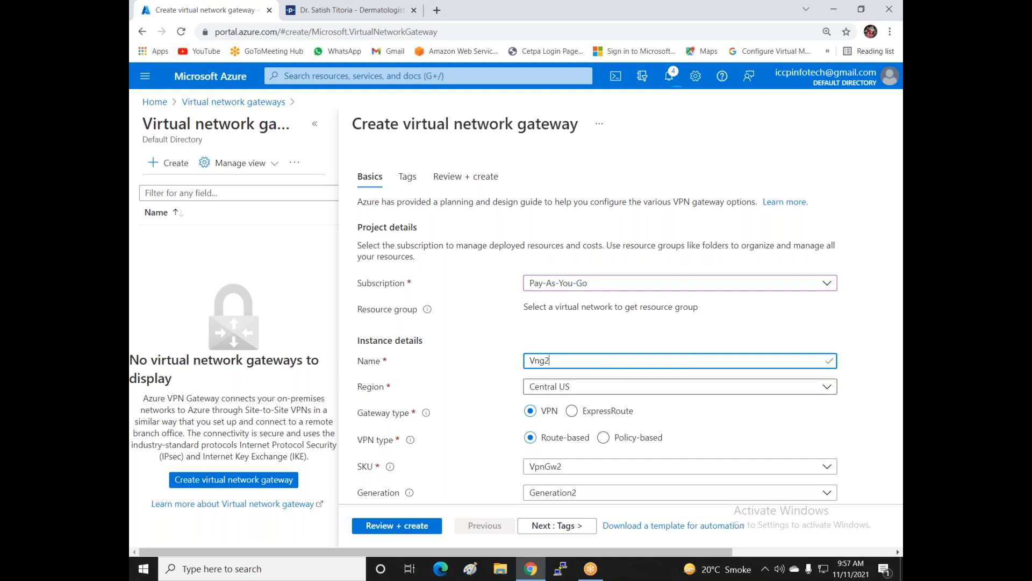
{"action": "left_click", "coordinate": [606, 387]}
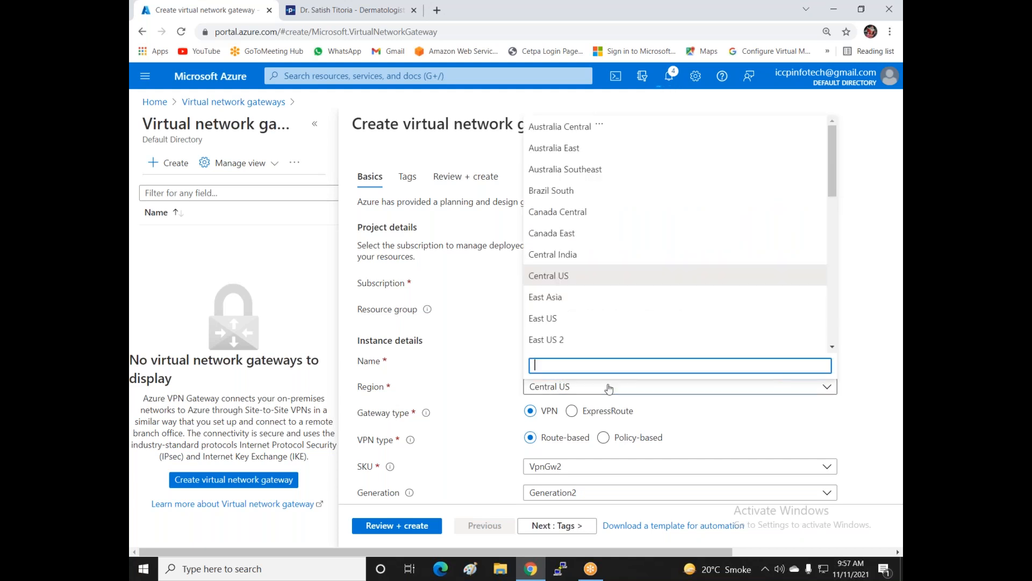
{"action": "left_click", "coordinate": [565, 254]}
- Attach Vng2 to Vnet2-India with new public IP vng2-pip and run validation
{"action": "scroll", "coordinate": [573, 323], "scroll_direction": "down", "scroll_amount": 3}
{"action": "left_click", "coordinate": [581, 339]}
{"action": "left_click", "coordinate": [540, 404]}
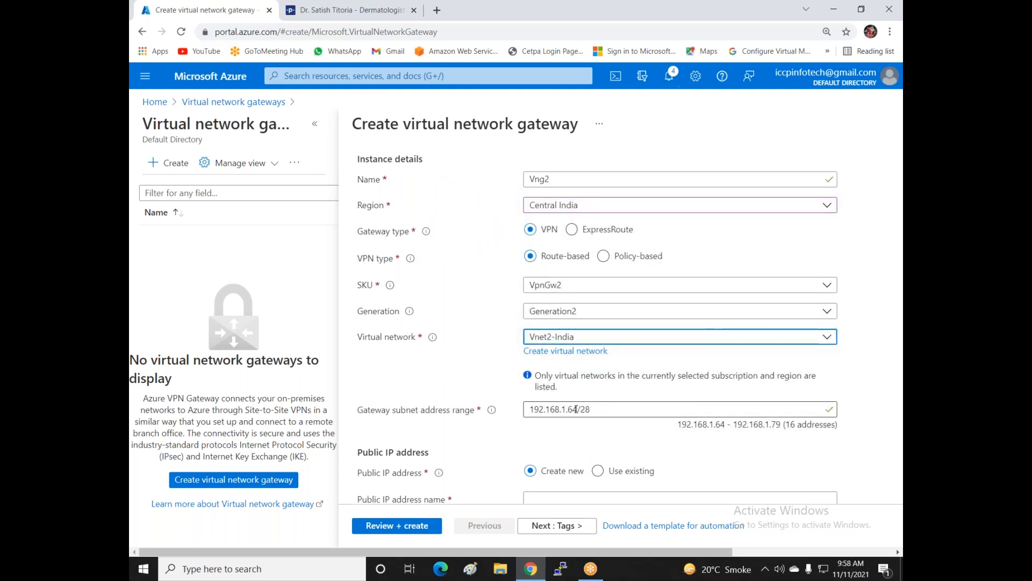
{"action": "scroll", "coordinate": [597, 411], "scroll_direction": "down", "scroll_amount": 1}
{"action": "scroll", "coordinate": [561, 378], "scroll_direction": "down", "scroll_amount": 2}
{"action": "left_click", "coordinate": [561, 378]}
{"action": "type", "text": "vn"}
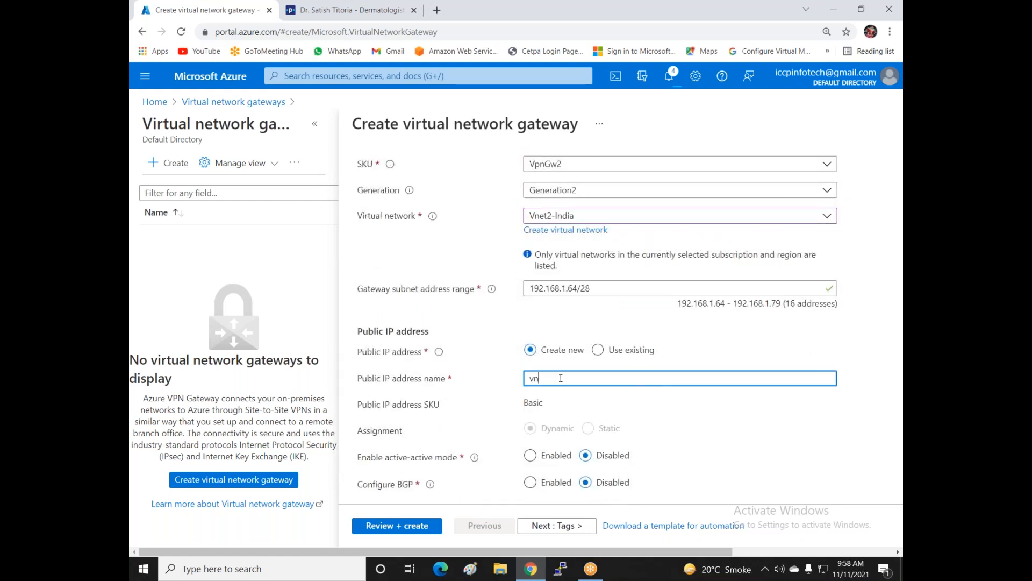
{"action": "type", "text": "g2-pip"}
{"action": "scroll", "coordinate": [560, 378], "scroll_direction": "down", "scroll_amount": 1}
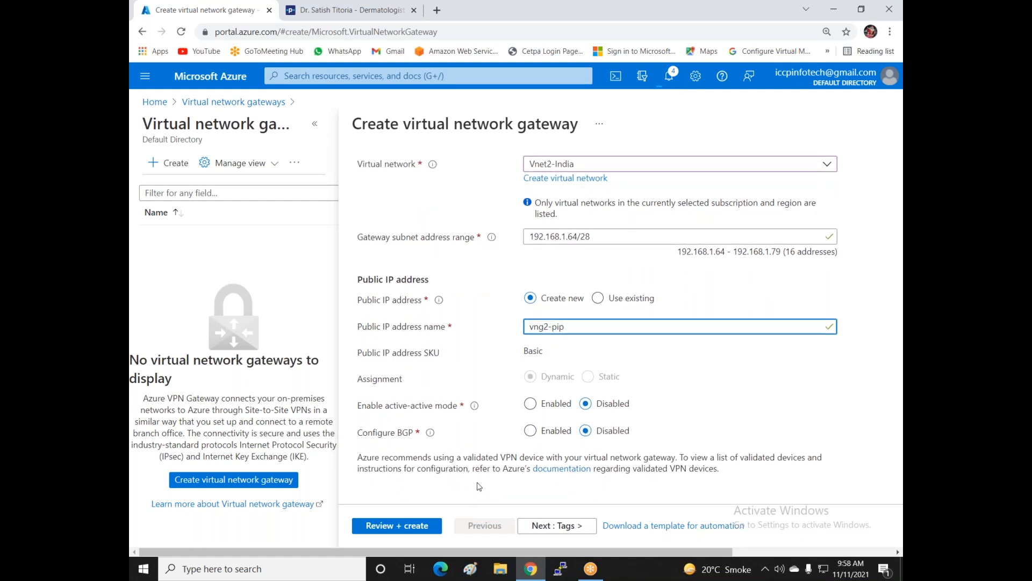
{"action": "left_click", "coordinate": [385, 531]}
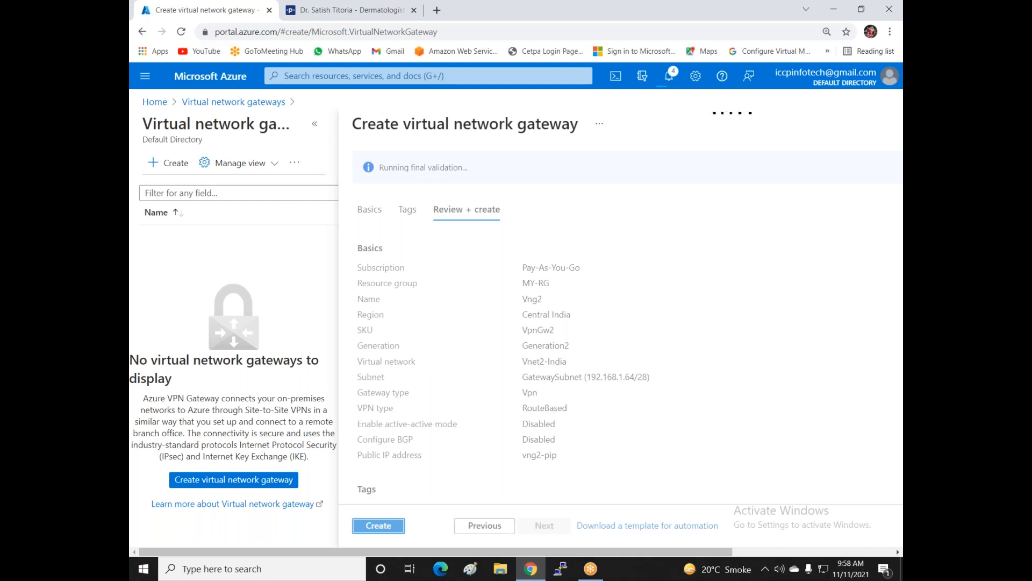
- Deploy the Vng2 gateway and switch to a blank Paint canvas
{"action": "left_click", "coordinate": [380, 530]}
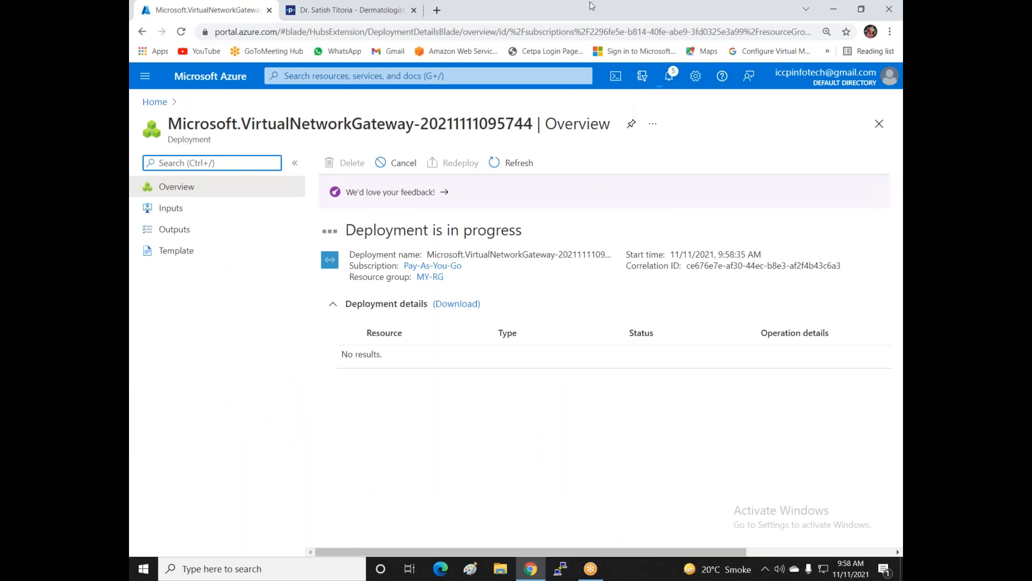
{"action": "left_click", "coordinate": [469, 573]}
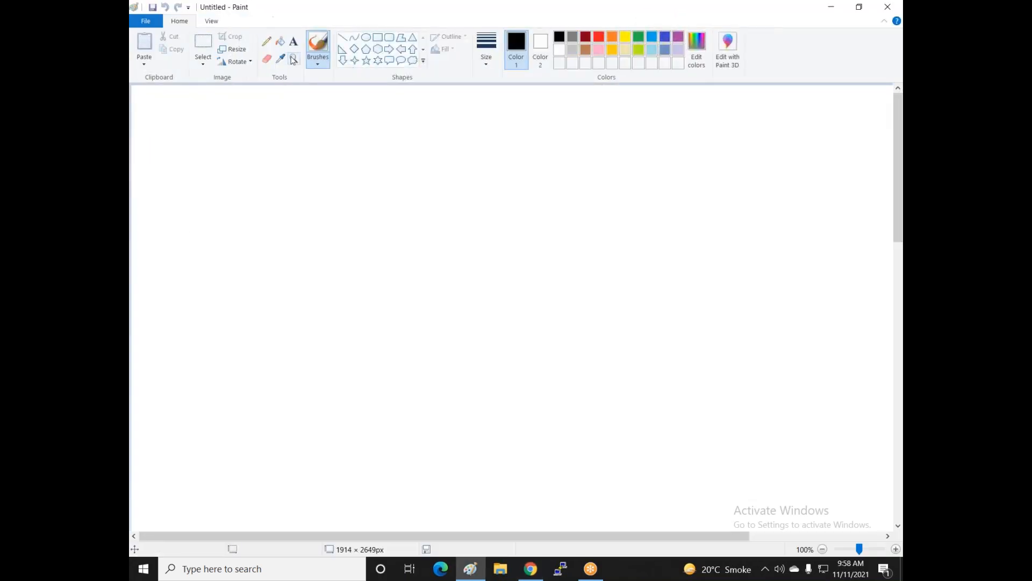
- Add the heading 'Peering' near the top centre of the canvas
{"action": "left_click", "coordinate": [294, 42]}
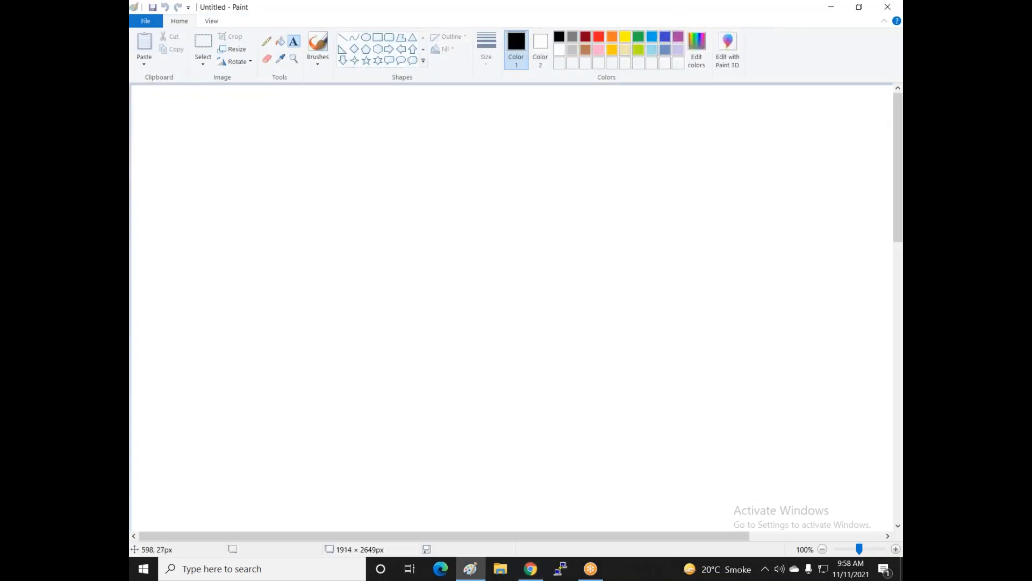
{"action": "left_click", "coordinate": [418, 103]}
{"action": "type", "text": "Pering"}
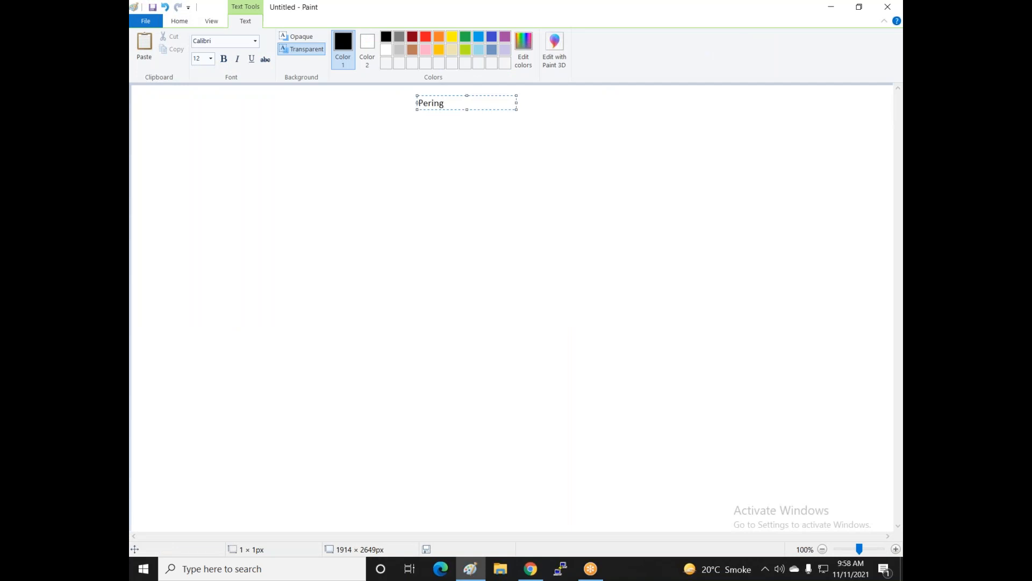
{"action": "key", "text": "BackSpace"}
{"action": "key", "text": "BackSpace"}
{"action": "key", "text": "BackSpace"}
{"action": "key", "text": "BackSpace"}
{"action": "type", "text": "ering"}
{"action": "left_click", "coordinate": [293, 158]}
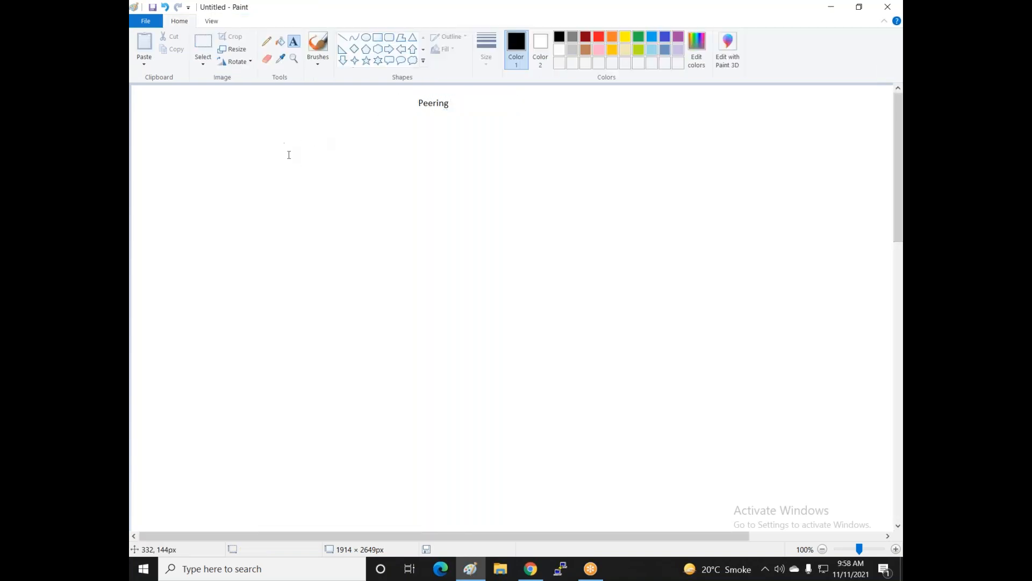
- Start a widened note below reading 'Provide communication between two different vnet, mayb'
{"action": "left_click", "coordinate": [205, 135]}
{"action": "type", "text": "Provid"}
{"action": "type", "text": "e communi"}
{"action": "type", "text": "cationm"}
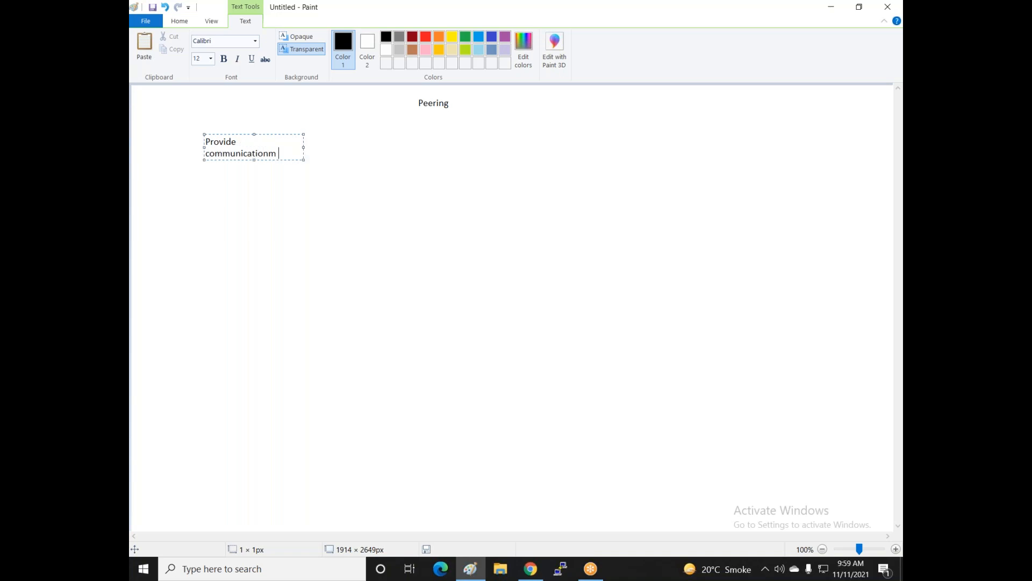
{"action": "key", "text": "BackSpace"}
{"action": "key", "text": "BackSpace"}
{"action": "key", "text": "BackSpace"}
{"action": "key", "text": "BackSpace"}
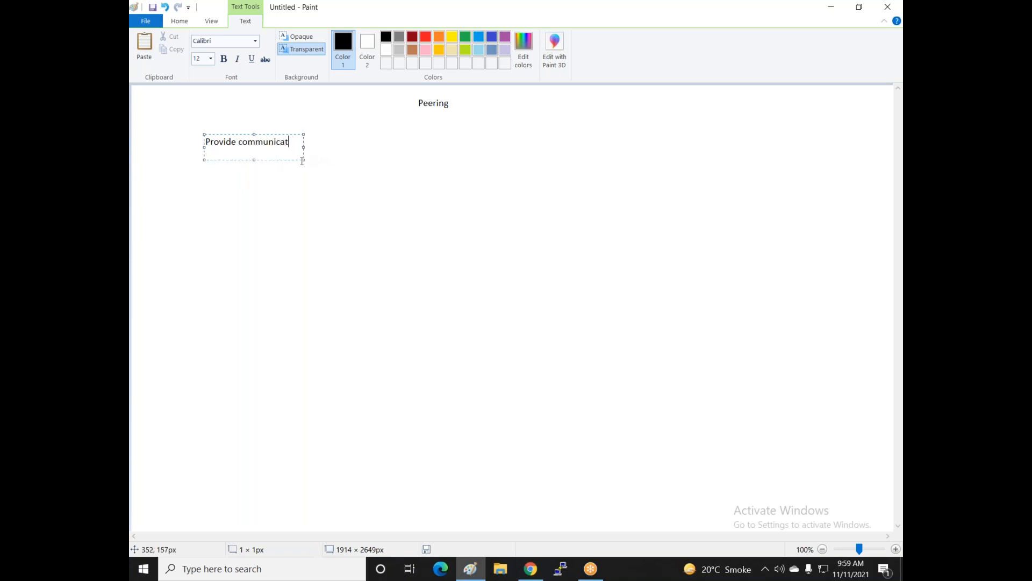
{"action": "left_click_drag", "start_coordinate": [304, 160], "coordinate": [531, 162]}
{"action": "type", "text": "ion b"}
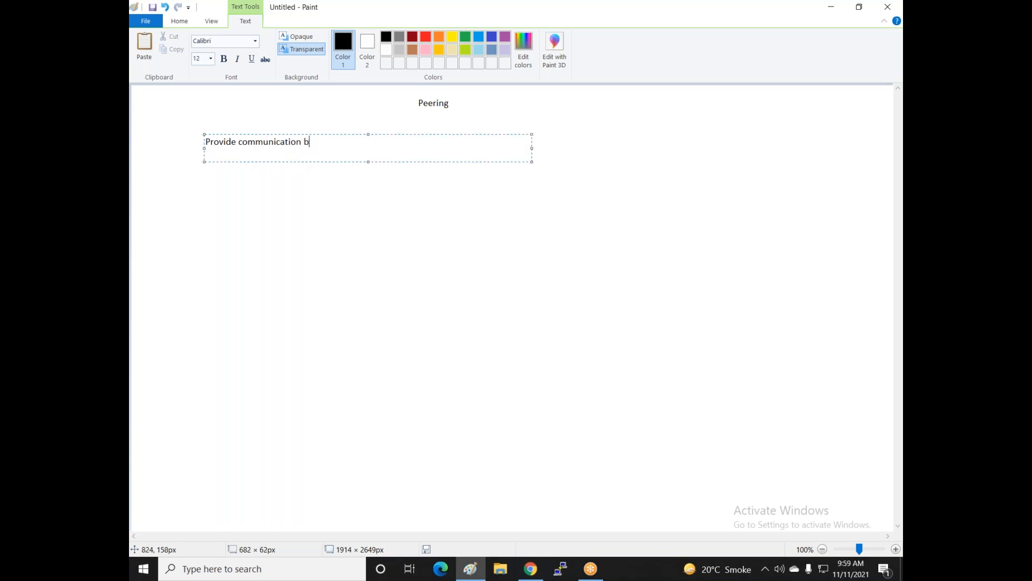
{"action": "type", "text": "etween two different vnet , mayb"}
- Add 'its work in same region or different region' and begin a same-region connection paragraph
{"action": "type", "text": "its work"}
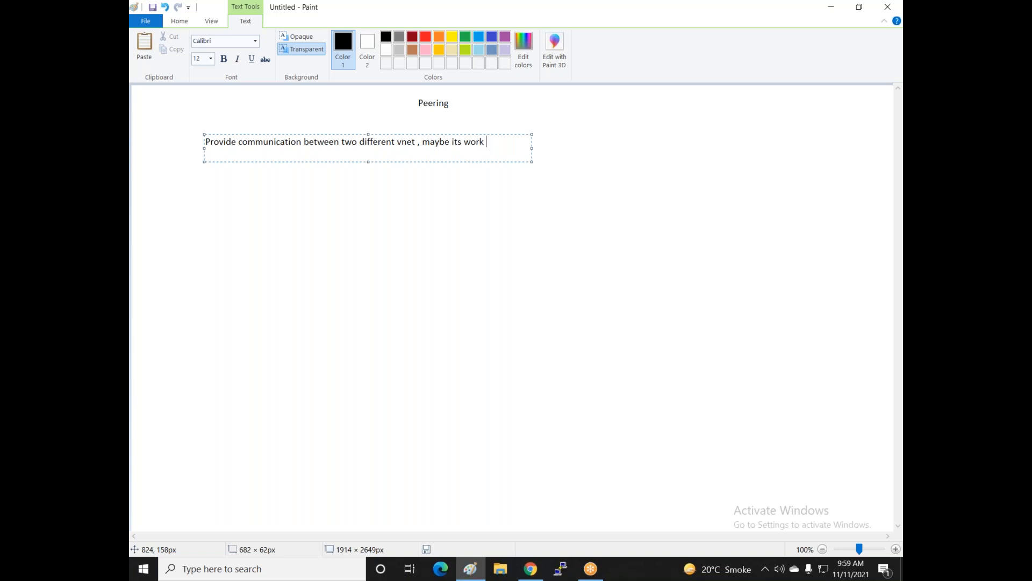
{"action": "type", "text": " in same "}
{"action": "type", "text": "lo"}
{"action": "key", "text": "BackSpace"}
{"action": "key", "text": "BackSpace"}
{"action": "type", "text": "region or different region "}
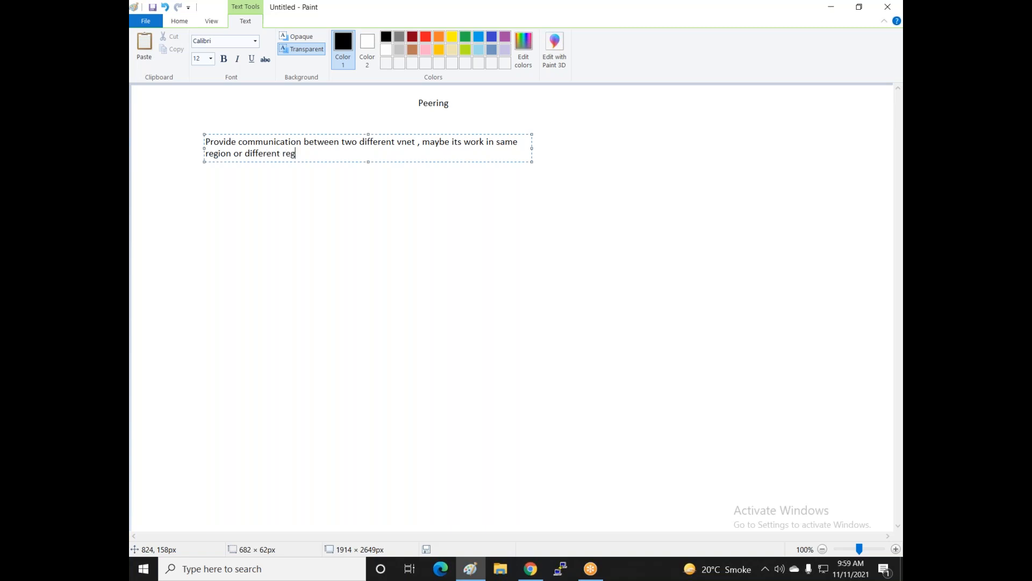
{"action": "type", "text": ","}
{"action": "key", "text": "Return"}
{"action": "key", "text": "Return"}
{"action": "type", "text": "when you "}
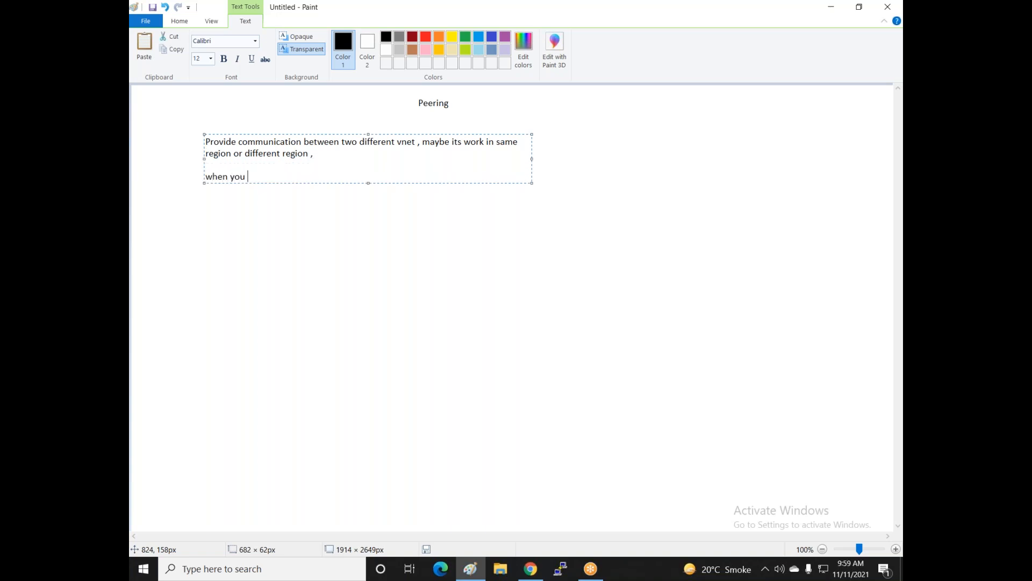
{"action": "type", "text": "provide connection betw"}
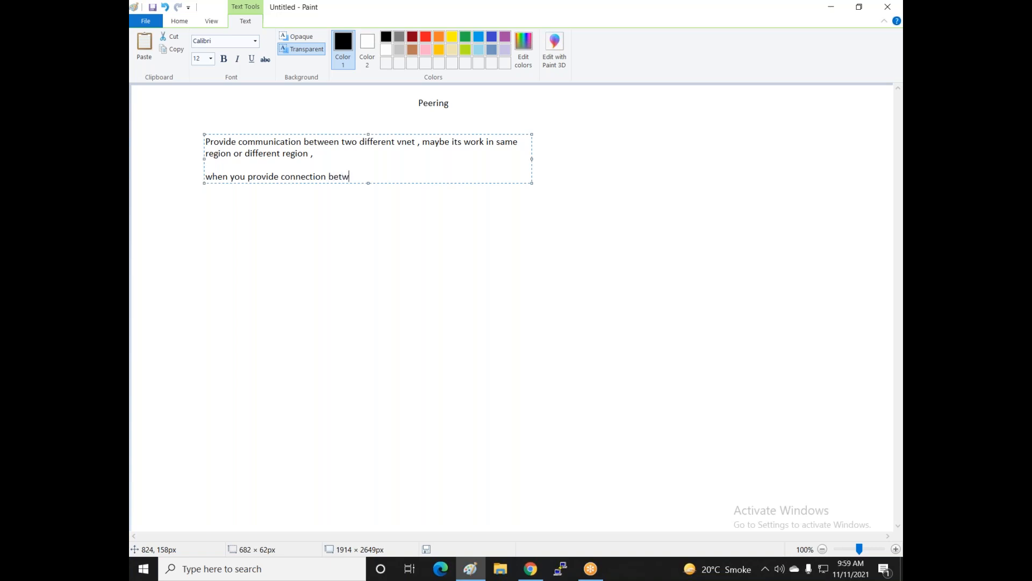
{"action": "type", "text": "een different vnet and vent "}
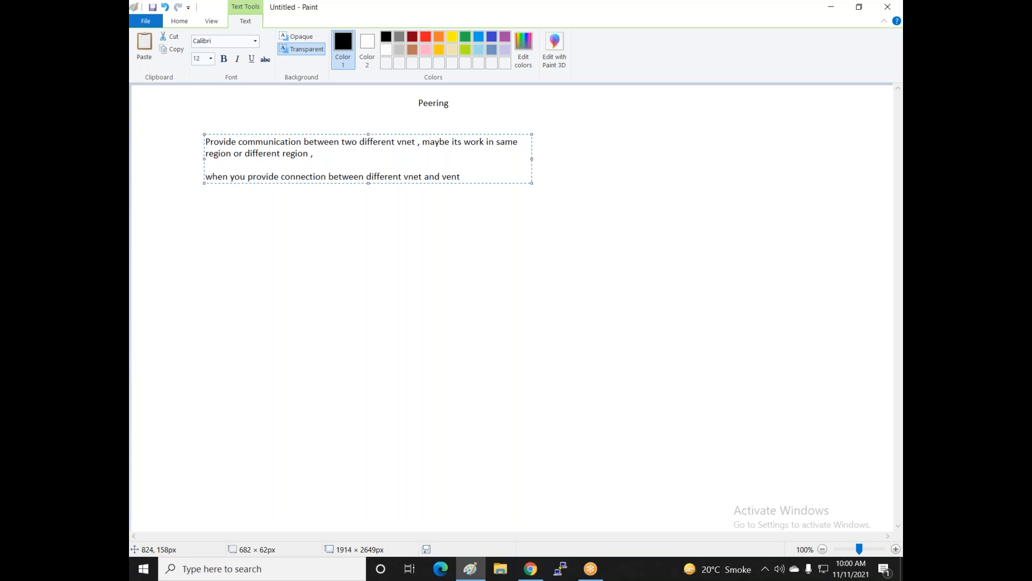
{"action": "type", "text": "work in same regi"}
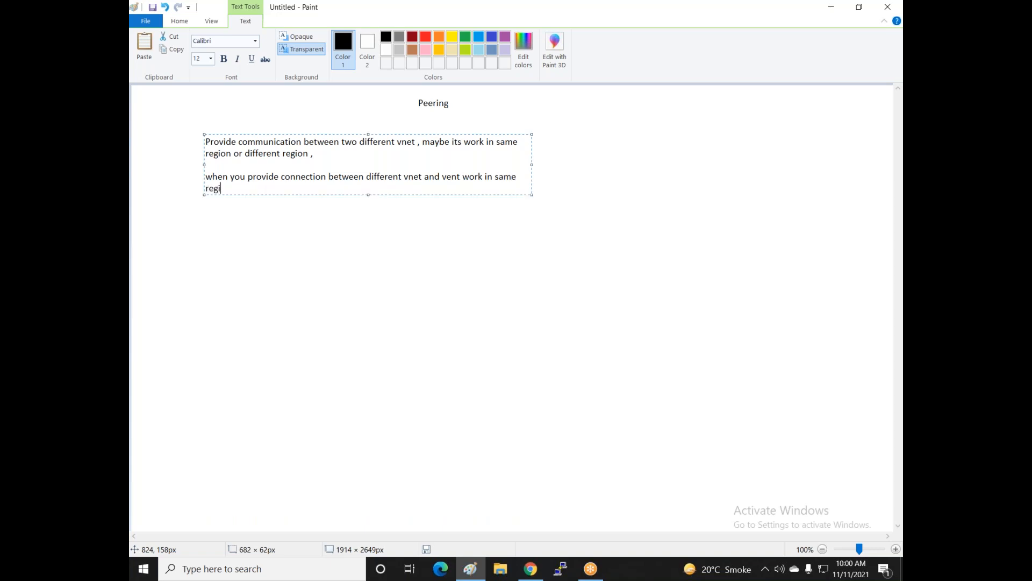
{"action": "type", "text": "on d"}
{"action": "type", "text": "oesnot"}
{"action": "type", "text": " regui"}
{"action": "type", "text": "r "}
{"action": "type", "text": "ZVNG"}
- Delete the stray Z before VNG and pluralise 'vnet' to 'vnets'
{"action": "key", "text": "Left"}
{"action": "key", "text": "Left"}
{"action": "key", "text": "BackSpace"}
{"action": "key", "text": "Up"}
{"action": "type", "text": "s"}
{"action": "key", "text": "Down"}
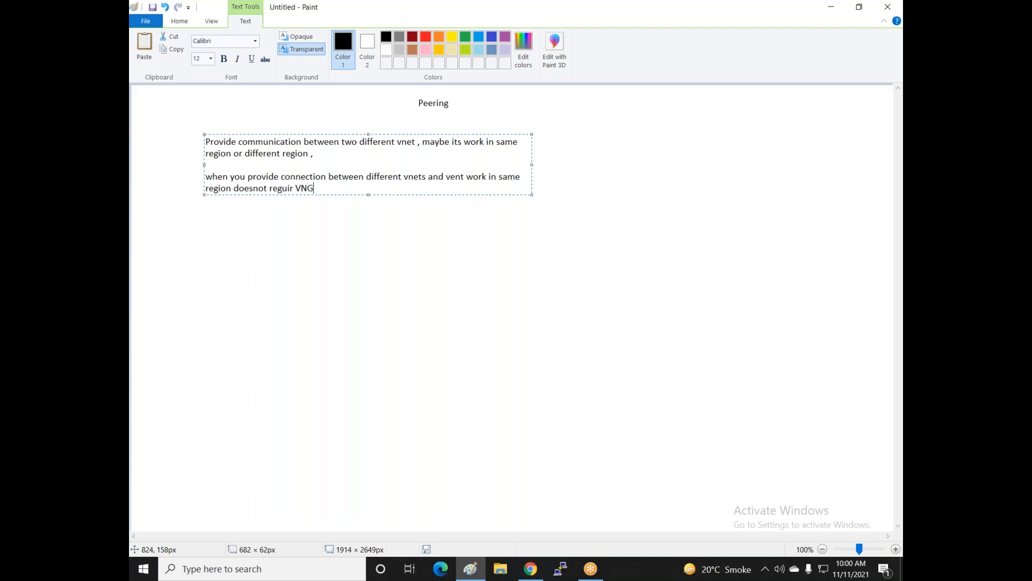
- Add a paragraph: different-region vnets require VNG because vng is gatway
{"action": "key", "text": "Return"}
{"action": "key", "text": "Return"}
{"action": "key", "text": "Return"}
{"action": "key", "text": "Return"}
{"action": "type", "text": "when you provide co"}
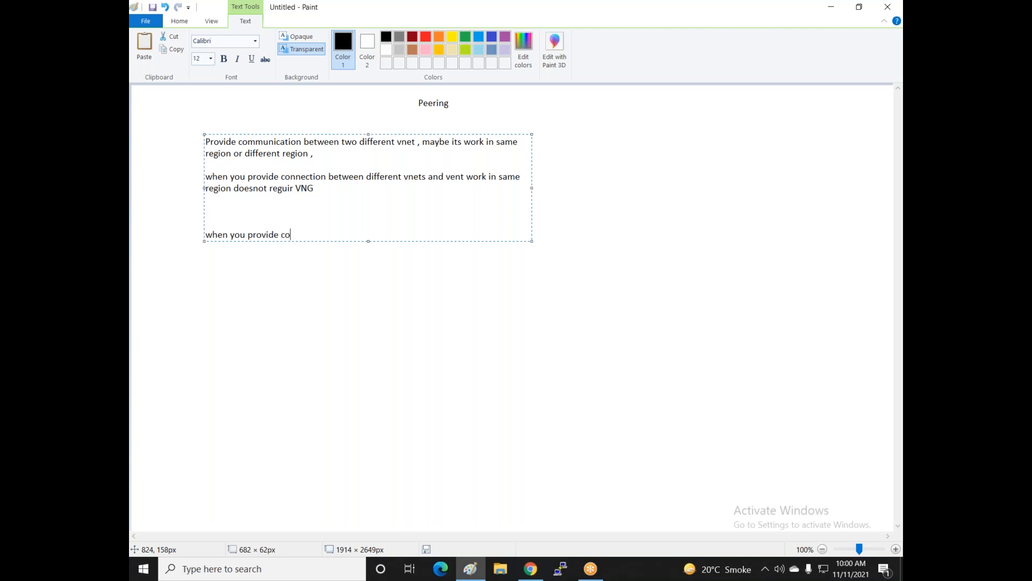
{"action": "type", "text": "nnection in different vnets , "}
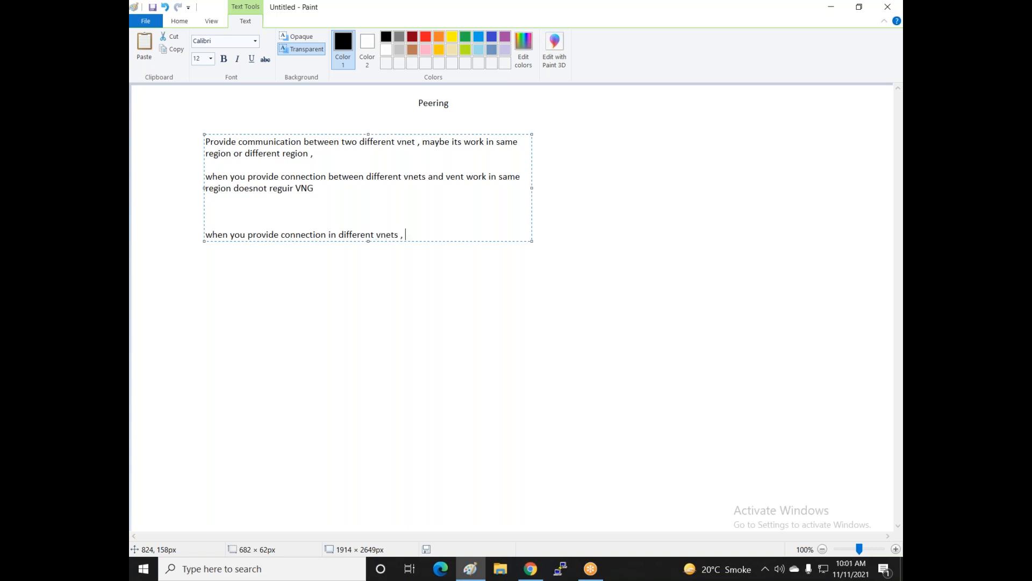
{"action": "type", "text": "and vnets"}
{"action": "key", "text": "BackSpace"}
{"action": "type", "text": "work in different region requir VNG"}
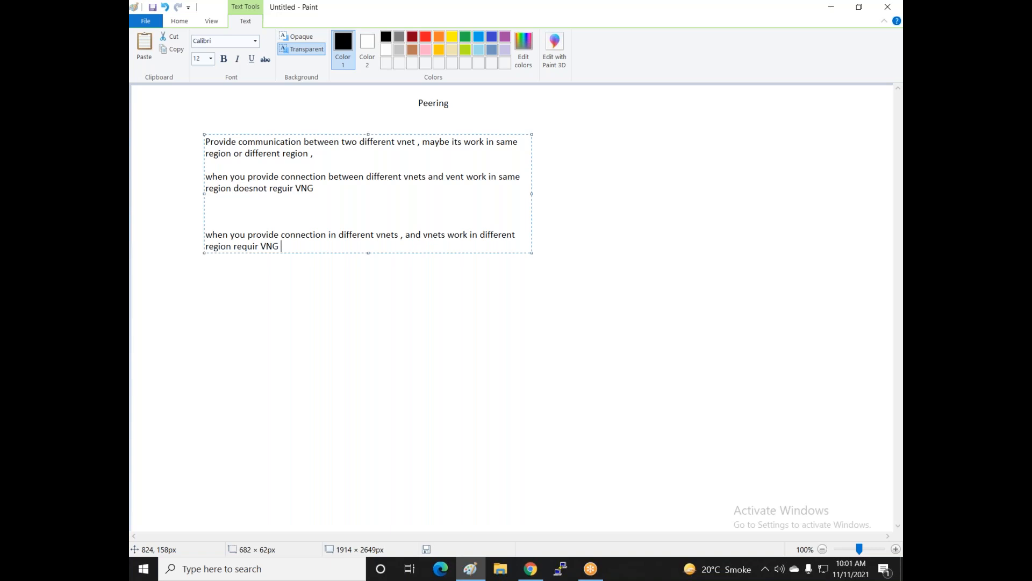
{"action": "type", "text": "because vng is gatway"}
- Remove the blank line and add 'when you create Vng its use dadicated subnet for other vng communication'
{"action": "key", "text": "Up"}
{"action": "key", "text": "BackSpace"}
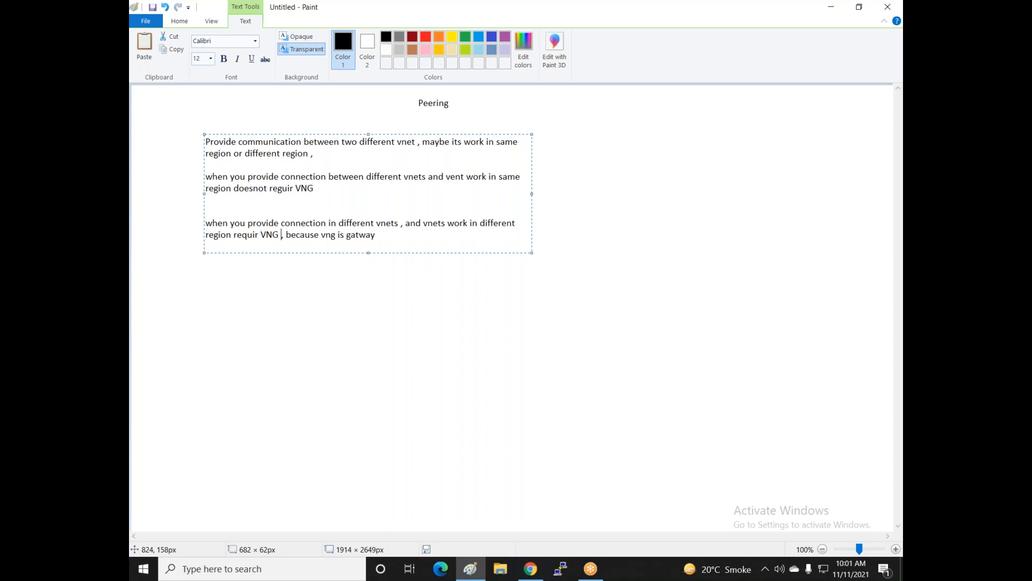
{"action": "key", "text": "Return"}
{"action": "type", "text": "wh"}
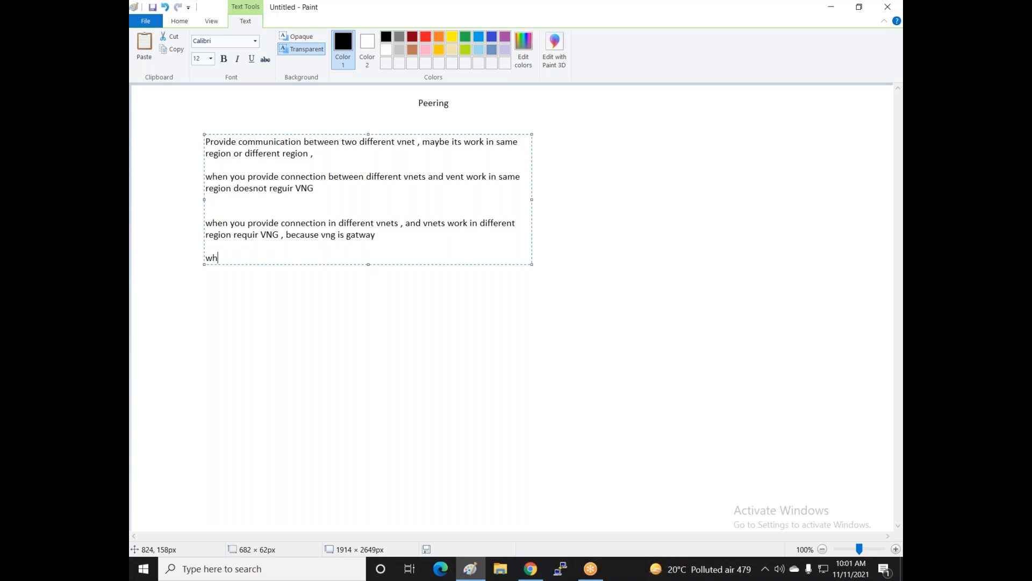
{"action": "type", "text": "en you create Vng its use dadicated"}
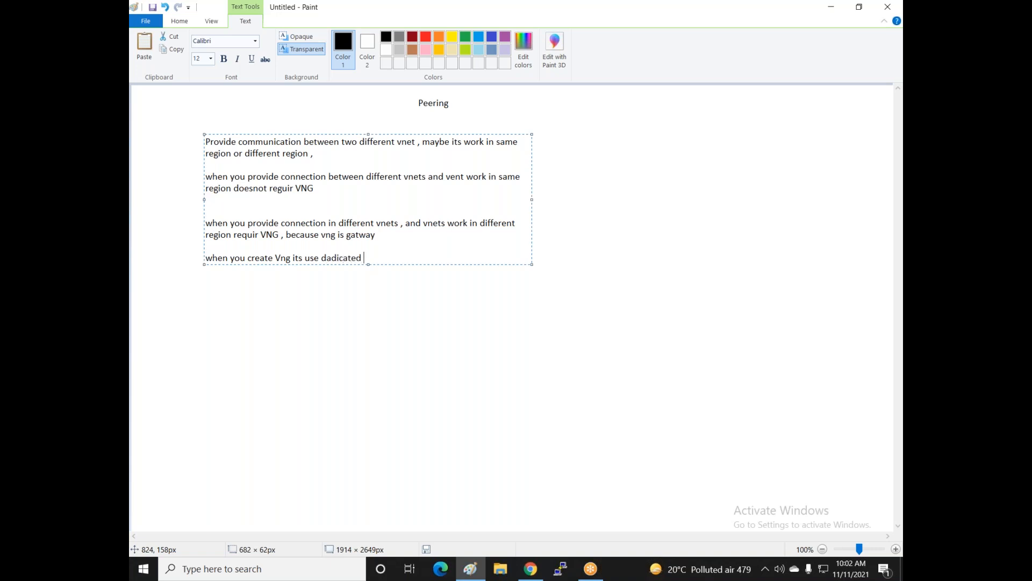
{"action": "type", "text": " subnet for other vng communication"}
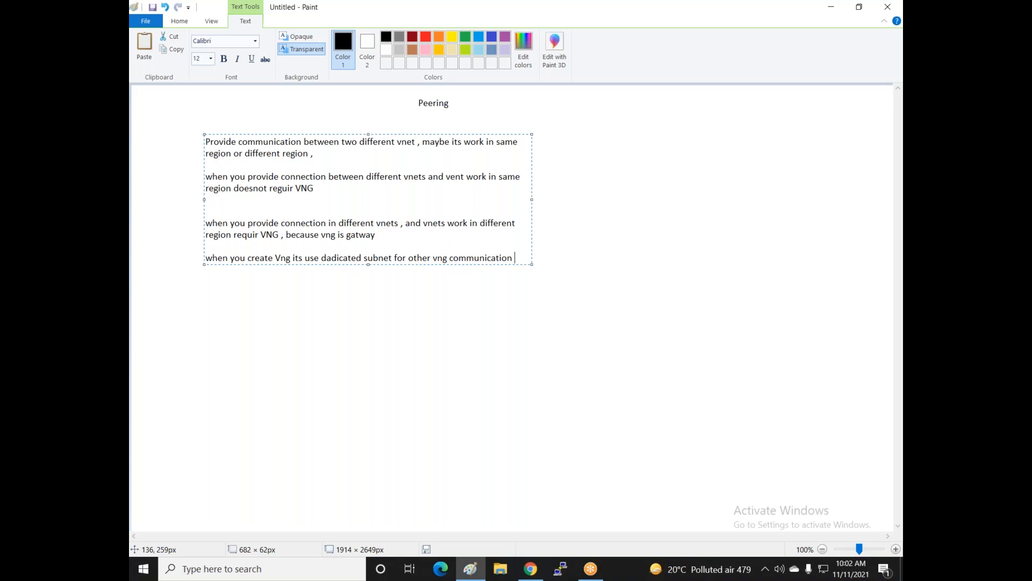
- Draw two large rounded rectangles, each with a smaller rounded rectangle inside
{"action": "left_click", "coordinate": [344, 341]}
{"action": "left_click", "coordinate": [622, 176]}
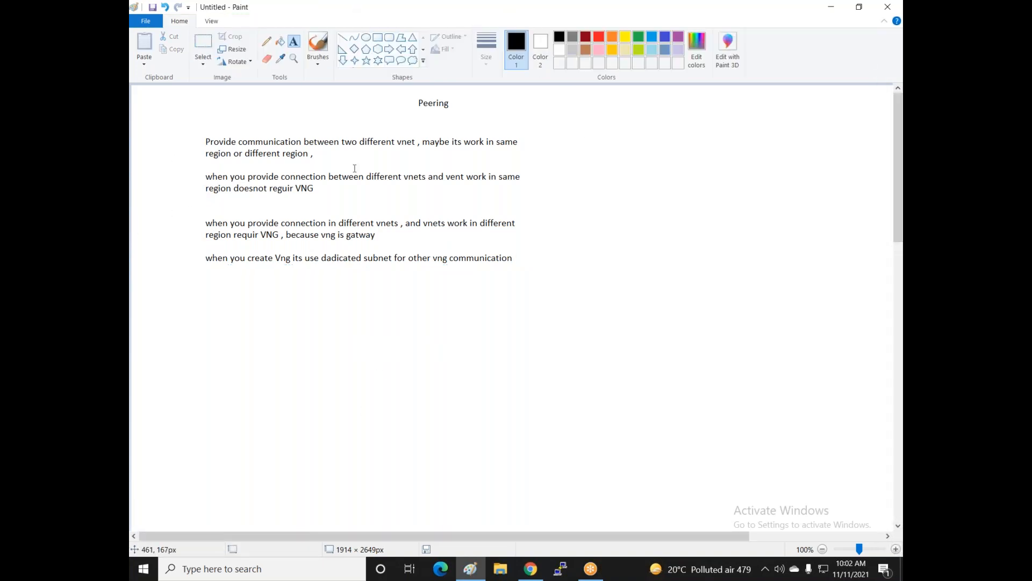
{"action": "scroll", "coordinate": [357, 143], "scroll_direction": "down", "scroll_amount": 5}
{"action": "left_click", "coordinate": [389, 37]}
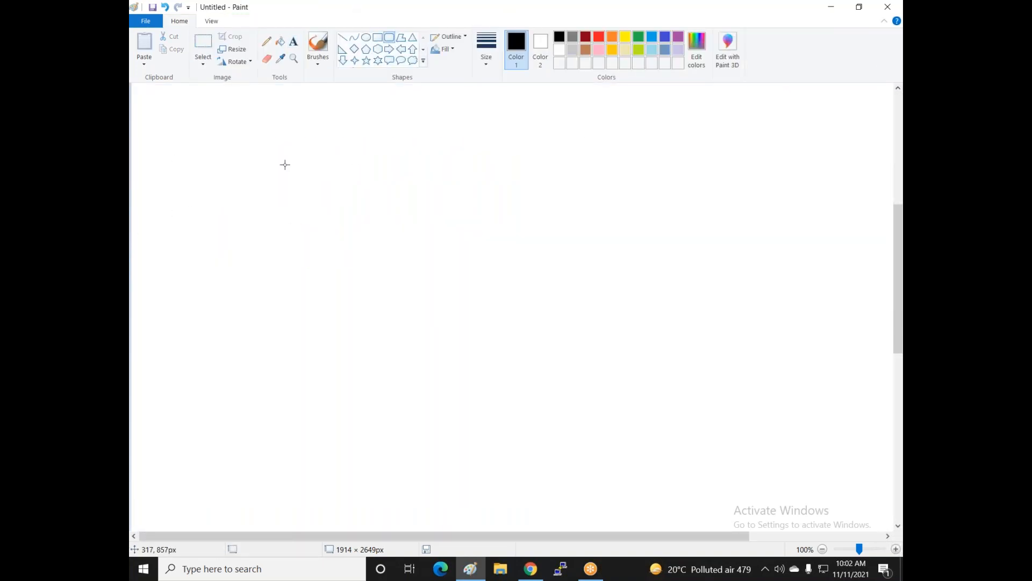
{"action": "left_click_drag", "start_coordinate": [199, 136], "coordinate": [501, 322]}
{"action": "left_click", "coordinate": [611, 205]}
{"action": "left_click", "coordinate": [590, 145]}
{"action": "left_click_drag", "start_coordinate": [629, 134], "coordinate": [861, 302]}
{"action": "left_click", "coordinate": [486, 419]}
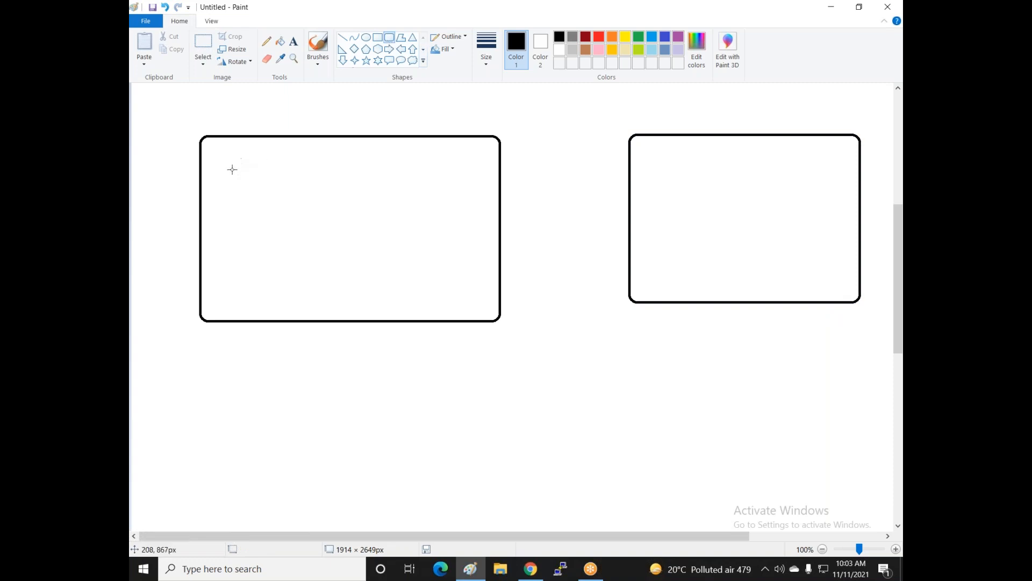
{"action": "left_click_drag", "start_coordinate": [215, 155], "coordinate": [306, 285]}
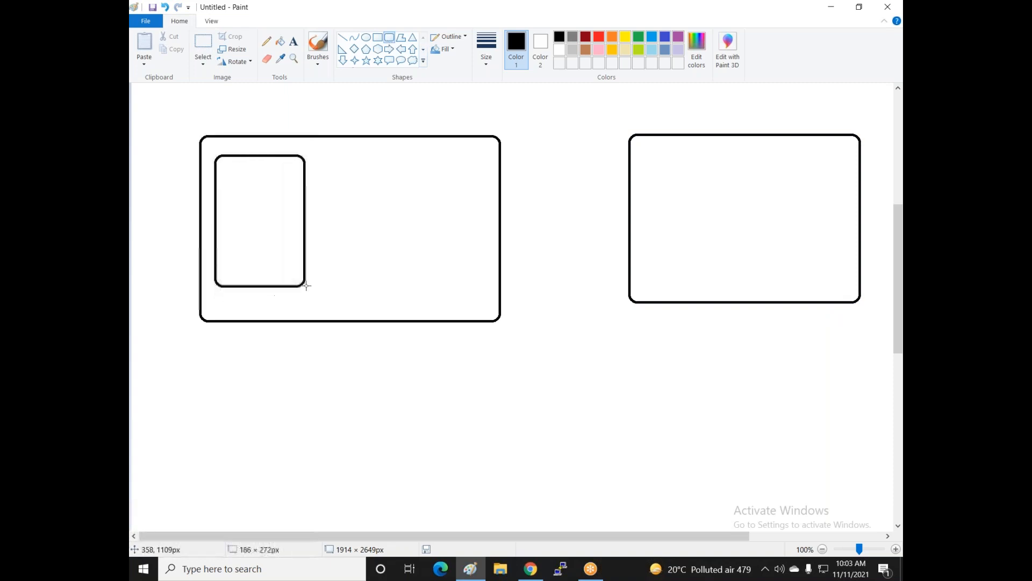
{"action": "left_click_drag", "start_coordinate": [269, 224], "coordinate": [431, 221]}
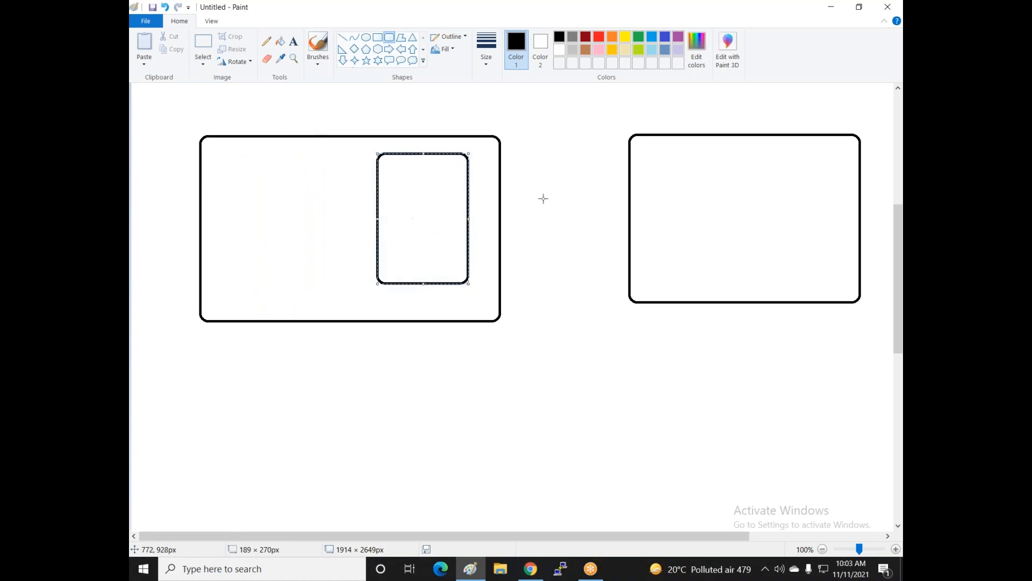
{"action": "left_click_drag", "start_coordinate": [653, 145], "coordinate": [774, 279]}
{"action": "left_click", "coordinate": [449, 417]}
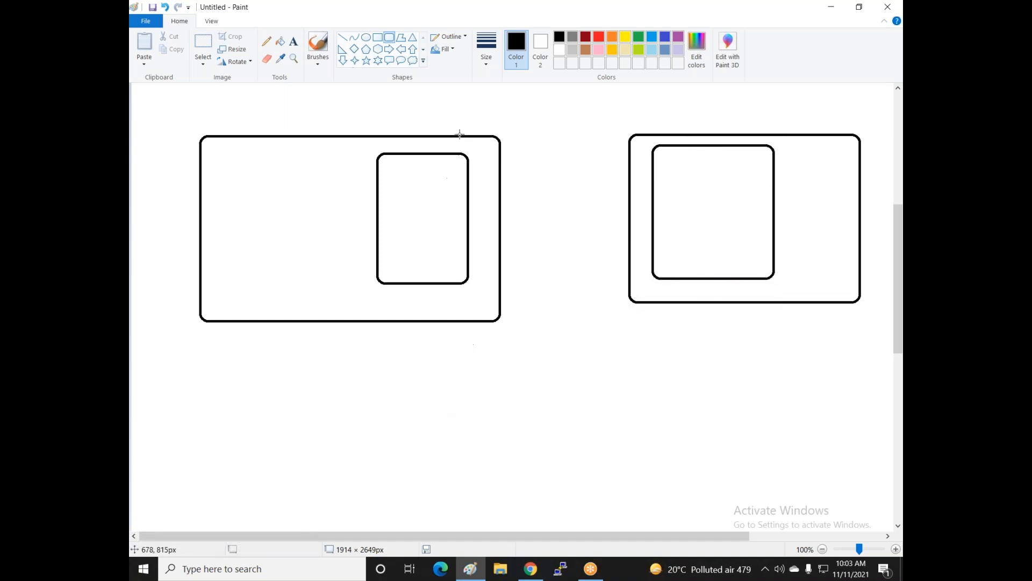
- Label the left inner box 'Vnet1-- East-US' with 'Sub1:- 10.0.0.0/26' beneath
{"action": "left_click", "coordinate": [294, 41]}
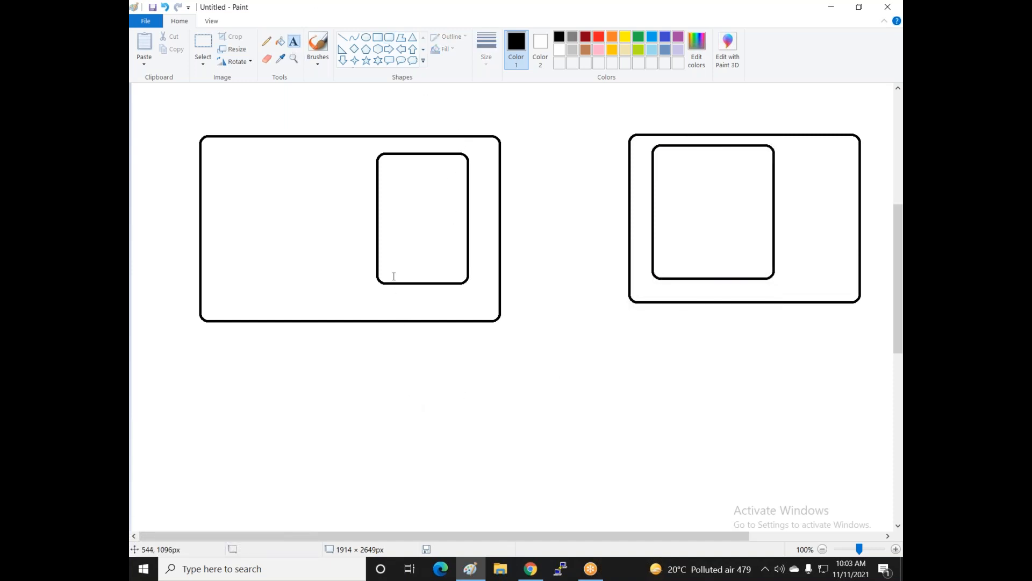
{"action": "left_click", "coordinate": [387, 163]}
{"action": "type", "text": "Vnet1"}
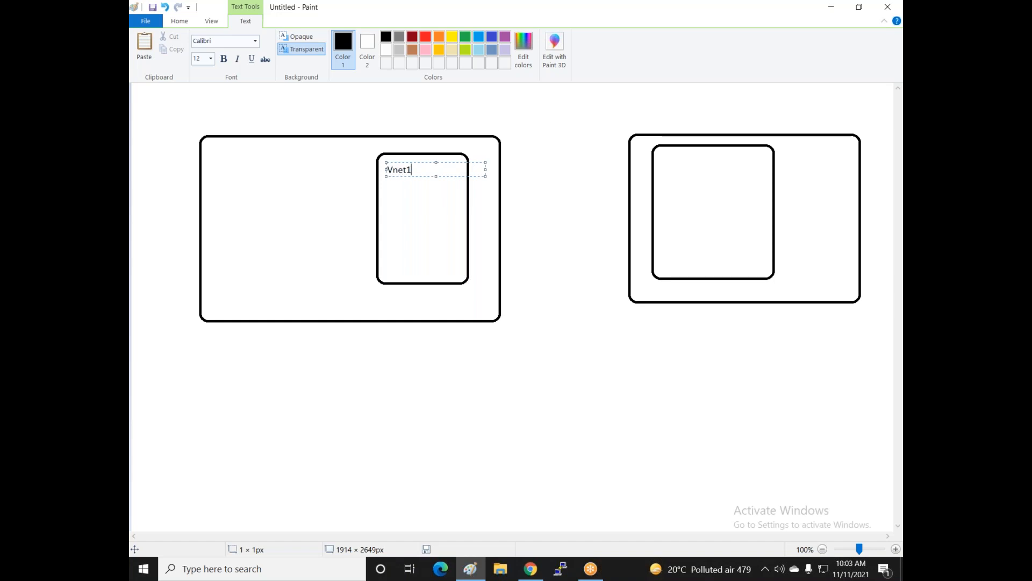
{"action": "type", "text": "-- East-US"}
{"action": "key", "text": "Return"}
{"action": "key", "text": "Return"}
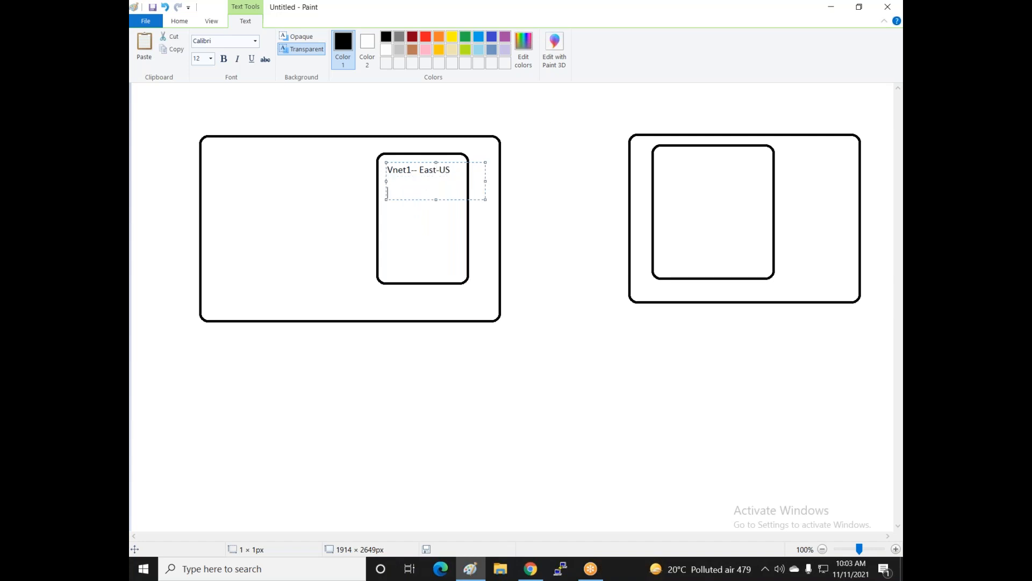
{"action": "type", "text": "Subne"}
{"action": "type", "text": "t "}
{"action": "type", "text": "1:- "}
{"action": "type", "text": "10.0.0.0"}
{"action": "type", "text": "/26"}
{"action": "key", "text": "Left"}
{"action": "key", "text": "Left"}
{"action": "key", "text": "Left"}
{"action": "key", "text": "Left"}
{"action": "key", "text": "Left"}
{"action": "key", "text": "Left"}
{"action": "key", "text": "BackSpace"}
{"action": "key", "text": "BackSpace"}
{"action": "key", "text": "BackSpace"}
- Add 'Vngsub;-' with 10.0.0.64/28 on its own indented line below
{"action": "key", "text": "Return"}
{"action": "key", "text": "Return"}
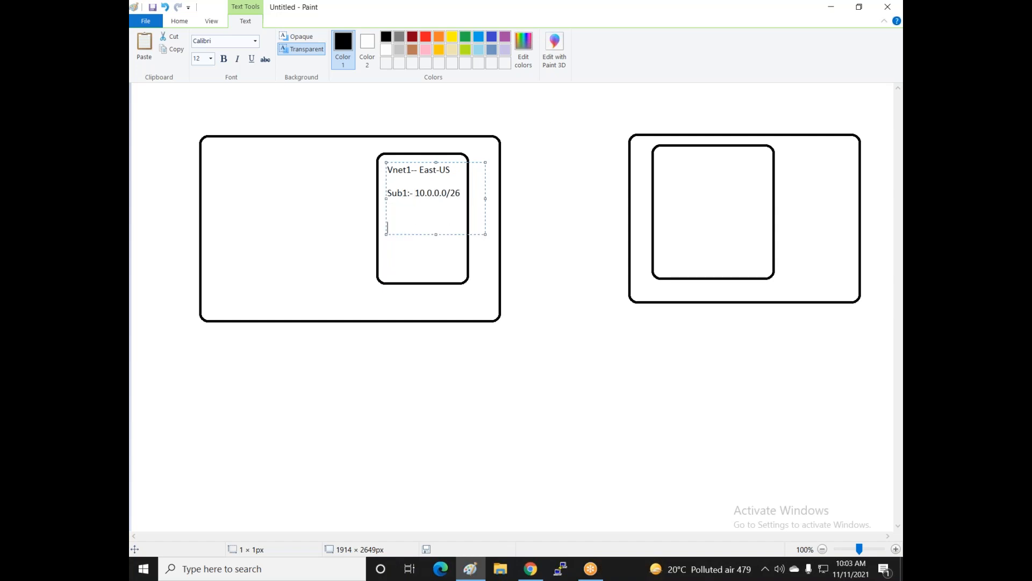
{"action": "type", "text": "Su"}
{"action": "key", "text": "BackSpace"}
{"action": "key", "text": "BackSpace"}
{"action": "type", "text": "Vngs"}
{"action": "type", "text": "ubnet"}
{"action": "key", "text": "BackSpace"}
{"action": "key", "text": "BackSpace"}
{"action": "key", "text": "BackSpace"}
{"action": "type", "text": ";- 10."}
{"action": "type", "text": "0.0.64"}
{"action": "type", "text": "/24"}
{"action": "key", "text": "BackSpace"}
{"action": "key", "text": "BackSpace"}
{"action": "type", "text": "28"}
{"action": "key", "text": "Left"}
{"action": "key", "text": "Left"}
{"action": "key", "text": "Left"}
{"action": "key", "text": "Left"}
{"action": "key", "text": "Left"}
{"action": "key", "text": "Left"}
{"action": "key", "text": "Left"}
{"action": "key", "text": "Return"}
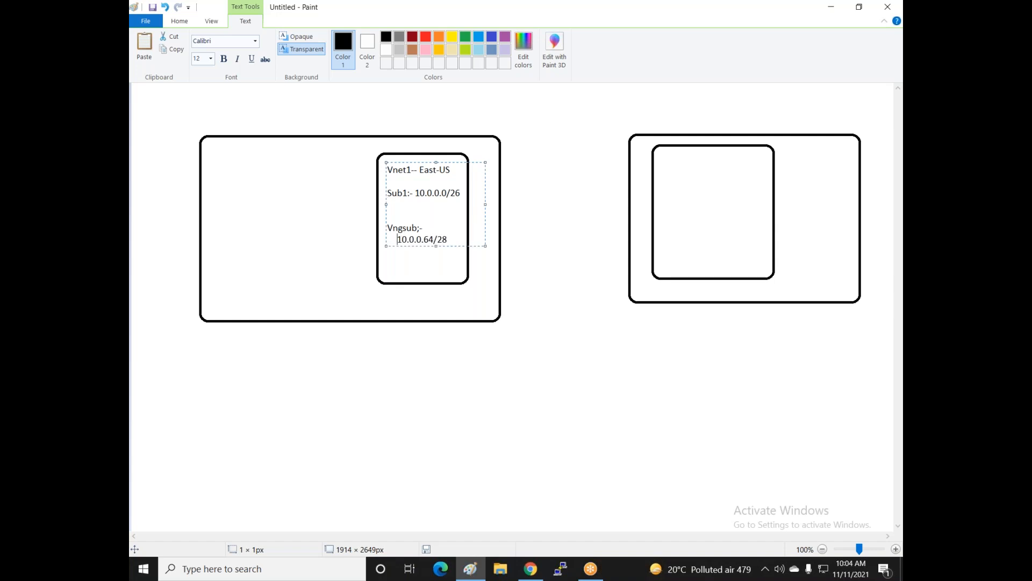
- Type 'Vnet2-Center India' with 'Sub2' on the next line inside the right inner box
{"action": "left_click", "coordinate": [477, 271]}
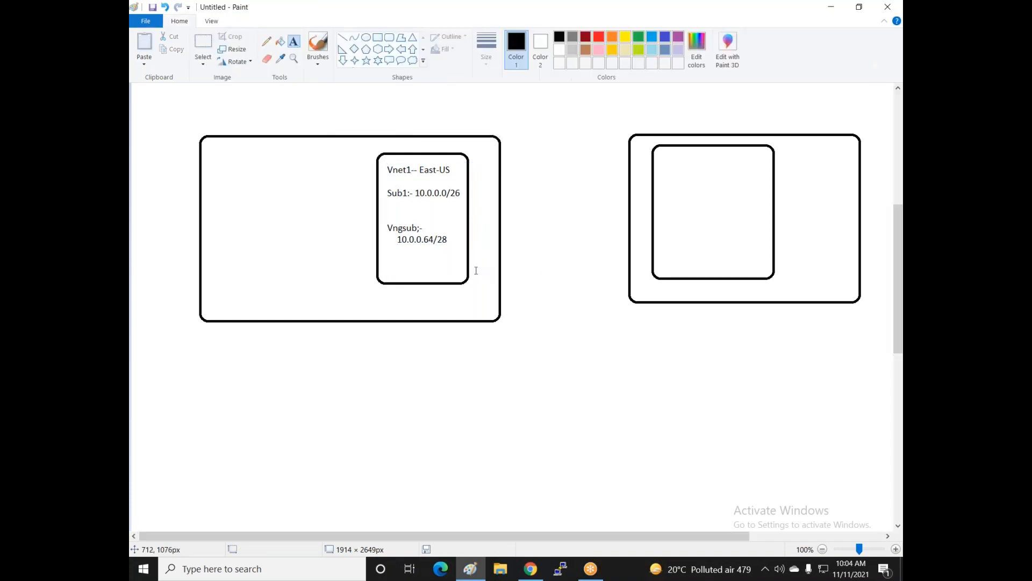
{"action": "left_click", "coordinate": [664, 159]}
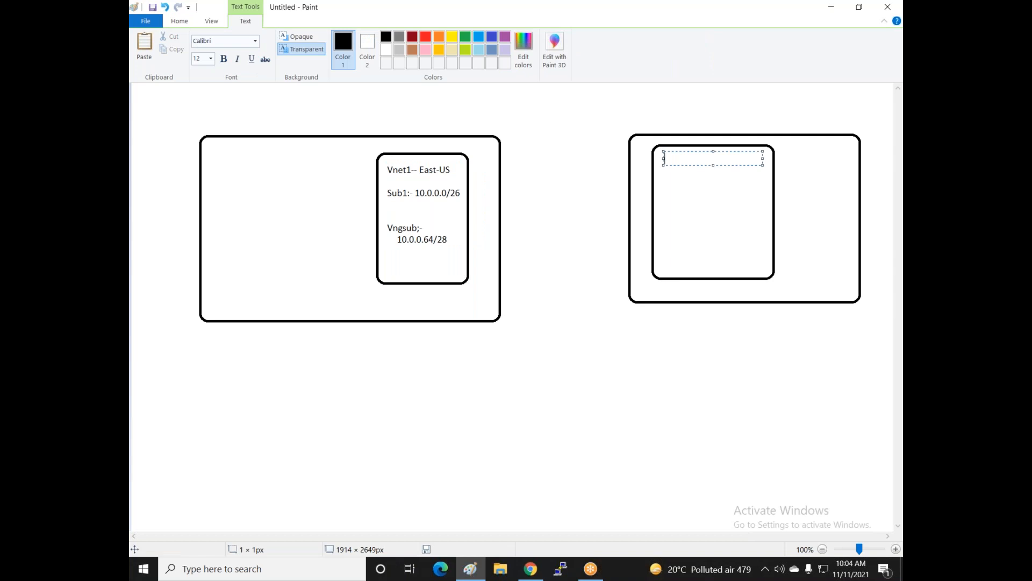
{"action": "type", "text": "Vnet2-Center India"}
{"action": "key", "text": "Return"}
{"action": "key", "text": "Return"}
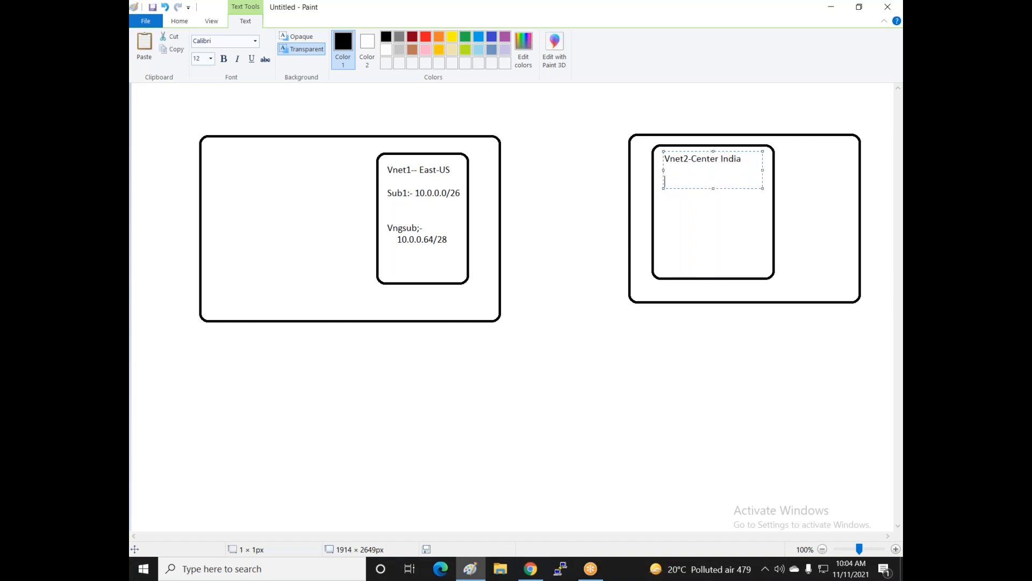
{"action": "type", "text": "Sub2"}
{"action": "left_click", "coordinate": [693, 25]}
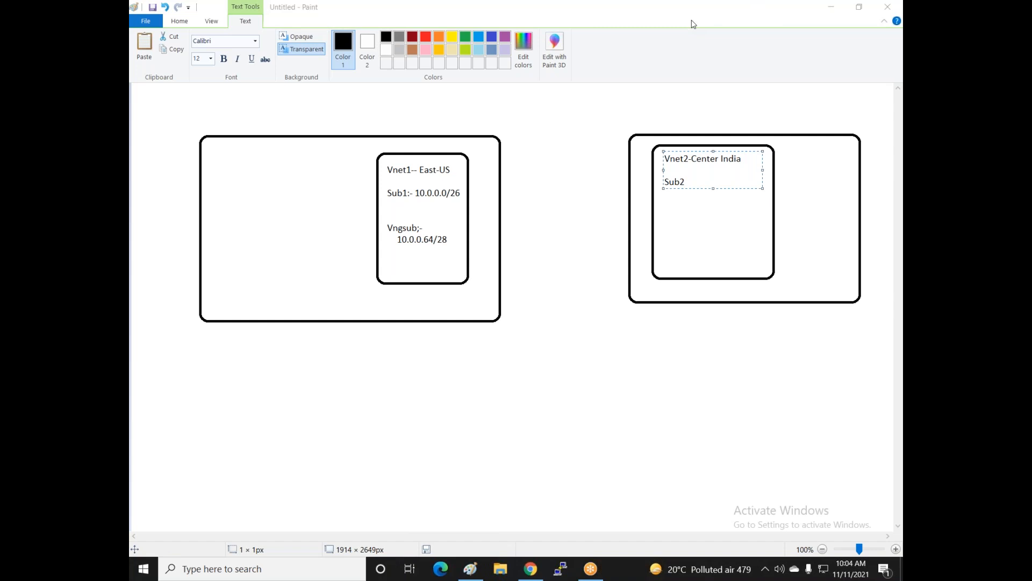
{"action": "left_click", "coordinate": [694, 180]}
- Append ';-' to the Sub2 line of the Vnet2 label
{"action": "type", "text": ";-"}
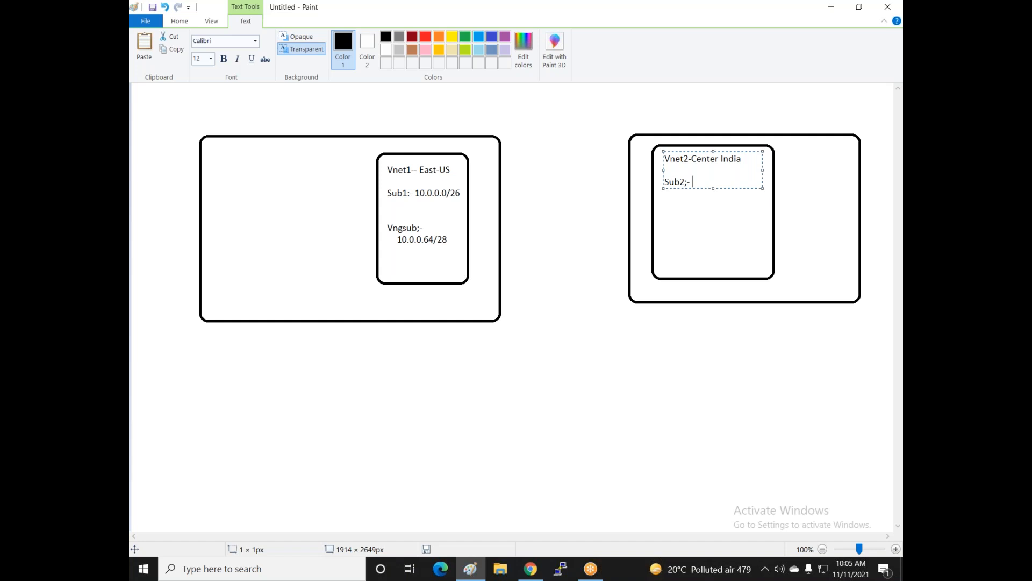
- Add 192.168.1.0/26 after Sub2;- and a 'Vng-sub: 192.168.1.64/28' line below it
{"action": "left_click", "coordinate": [688, 19]}
{"action": "left_click", "coordinate": [734, 176]}
{"action": "type", "text": "192.168.1.0/26"}
{"action": "key", "text": "Return"}
{"action": "key", "text": "Return"}
{"action": "type", "text": "Vng-subnet"}
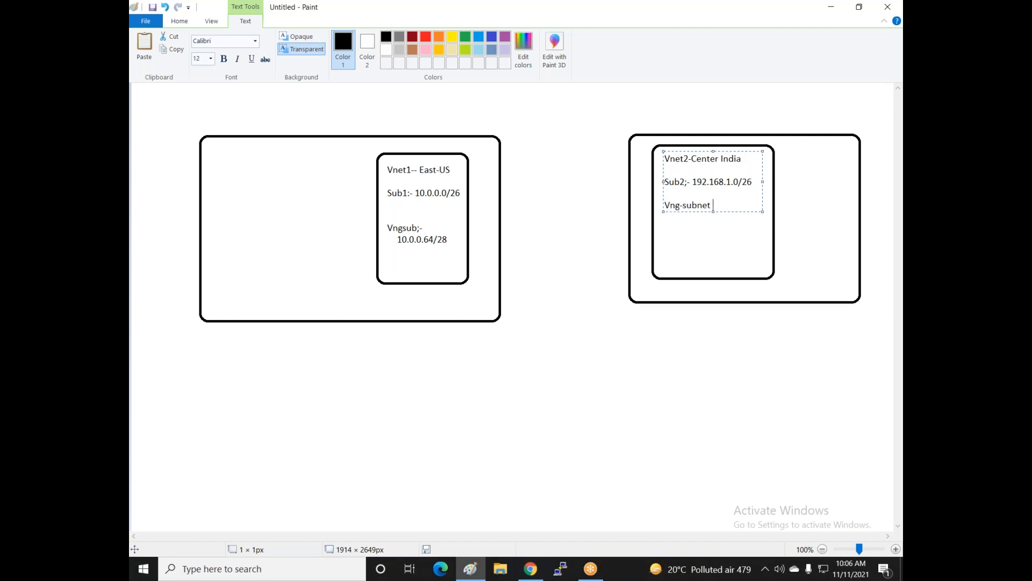
{"action": "key", "text": "BackSpace"}
{"action": "key", "text": "BackSpace"}
{"action": "key", "text": "BackSpace"}
{"action": "type", "text": ": 192.168.1.64/28"}
- Draw two dark red oval callouts, at Vnet1's right edge and over Vnet2's left border
{"action": "left_click", "coordinate": [544, 188]}
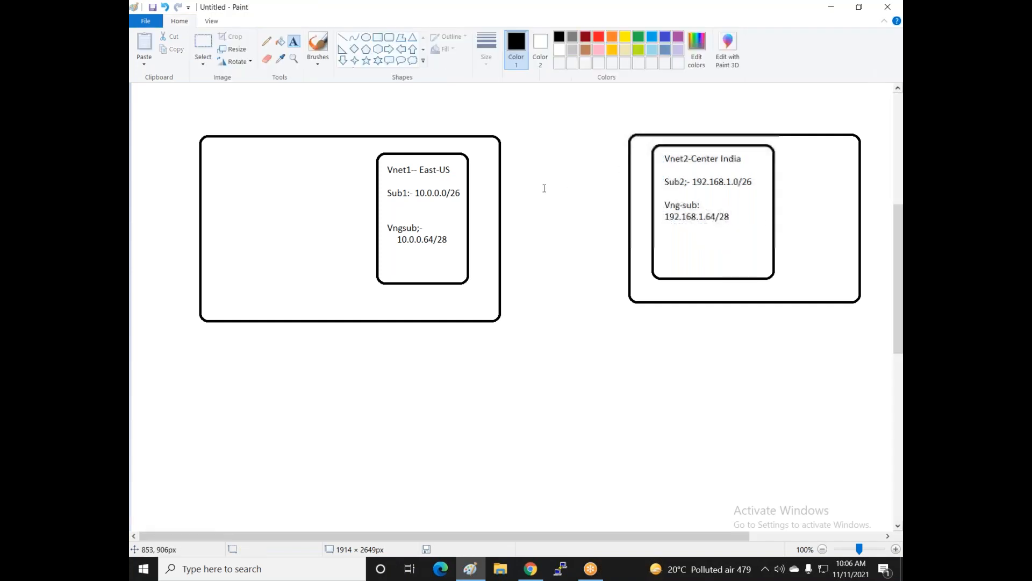
{"action": "left_click", "coordinate": [401, 61]}
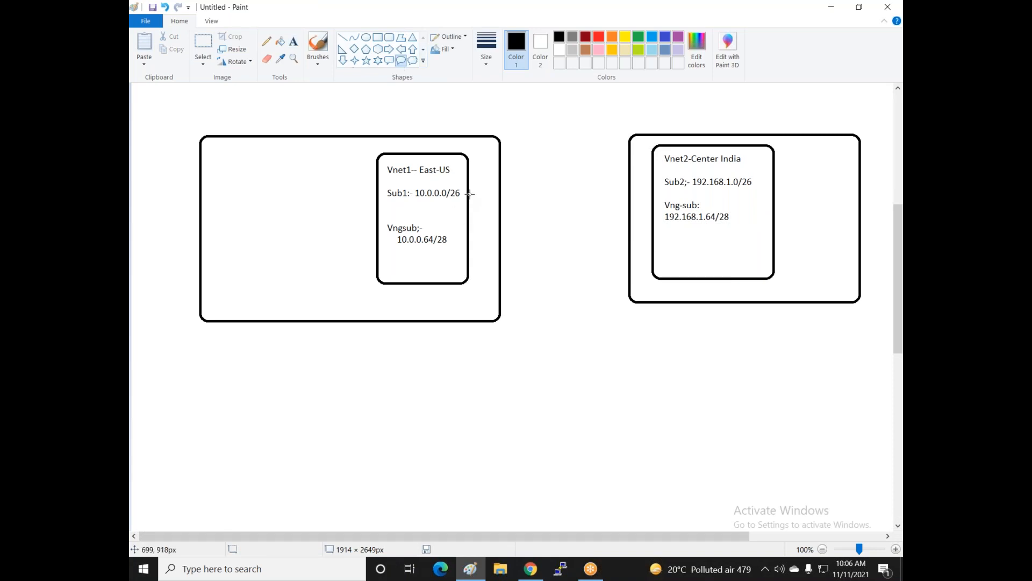
{"action": "left_click", "coordinate": [586, 36]}
{"action": "mouse_move", "coordinate": [499, 191]}
{"action": "left_mouse_down"}
{"action": "mouse_move", "coordinate": [532, 251]}
{"action": "mouse_move", "coordinate": [507, 220]}
{"action": "mouse_move", "coordinate": [527, 220]}
{"action": "left_mouse_up"}
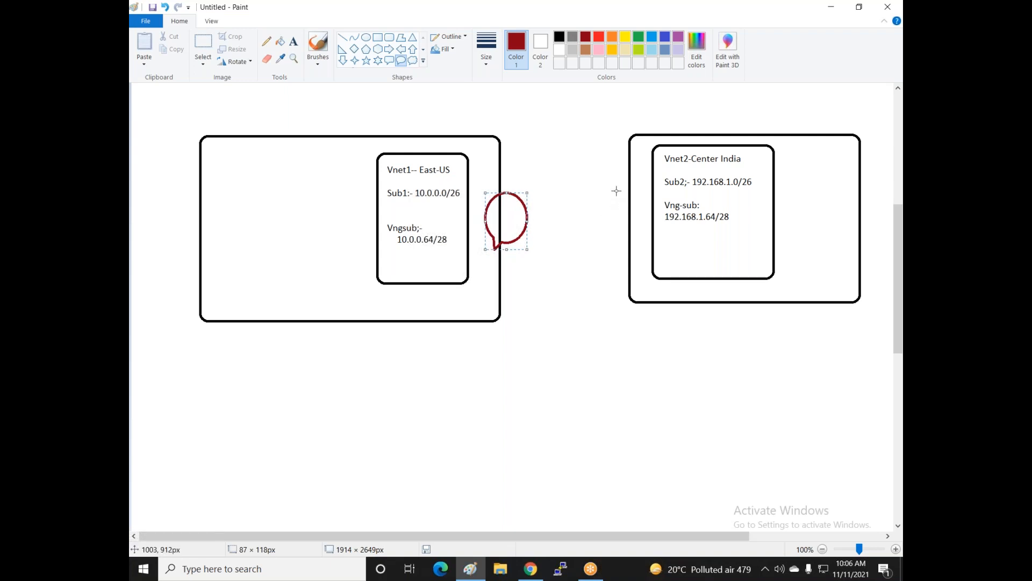
{"action": "left_click_drag", "start_coordinate": [615, 189], "coordinate": [651, 242]}
{"action": "left_click_drag", "start_coordinate": [614, 214], "coordinate": [600, 214]}
{"action": "left_click", "coordinate": [557, 284]}
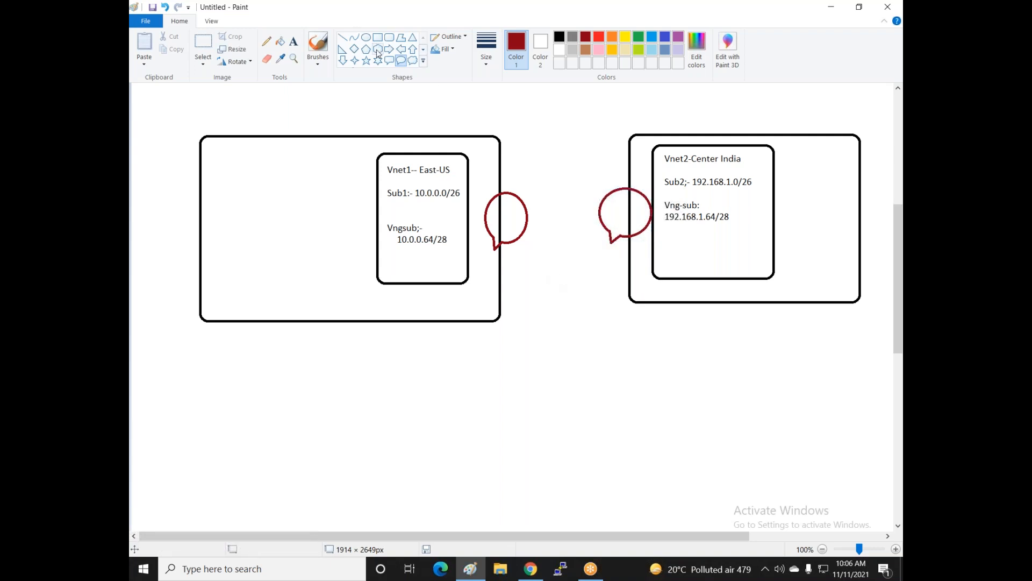
- Connect each callout to its Vng-sub range with a straight line
{"action": "left_click", "coordinate": [342, 37]}
{"action": "left_click_drag", "start_coordinate": [448, 239], "coordinate": [484, 216]}
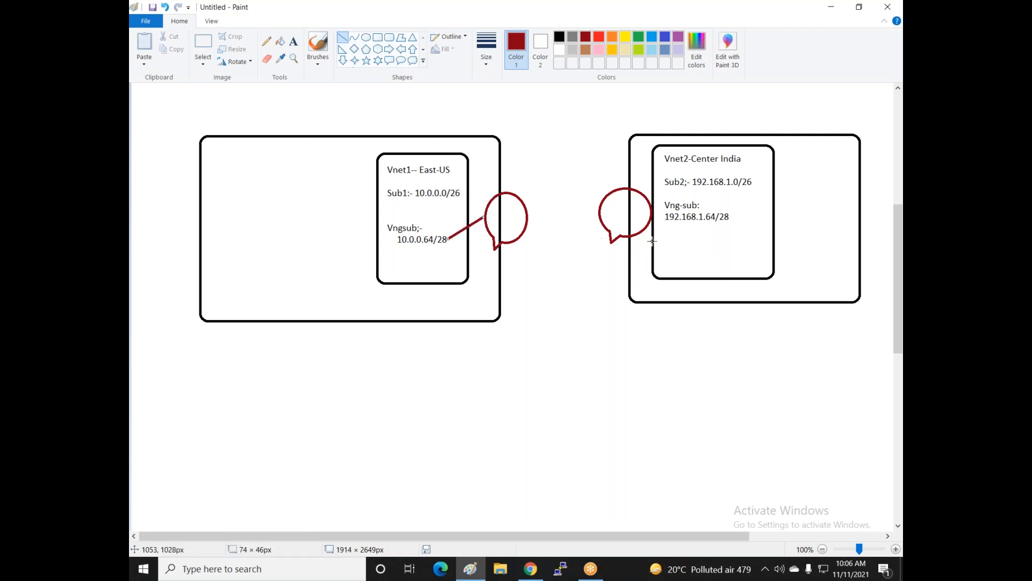
{"action": "left_click_drag", "start_coordinate": [647, 209], "coordinate": [665, 216]}
- Draw red up-arrows under the Sub2 and Sub1 addresses, then a diamond between the bubbles
{"action": "left_click", "coordinate": [413, 49]}
{"action": "left_click_drag", "start_coordinate": [716, 211], "coordinate": [727, 186]}
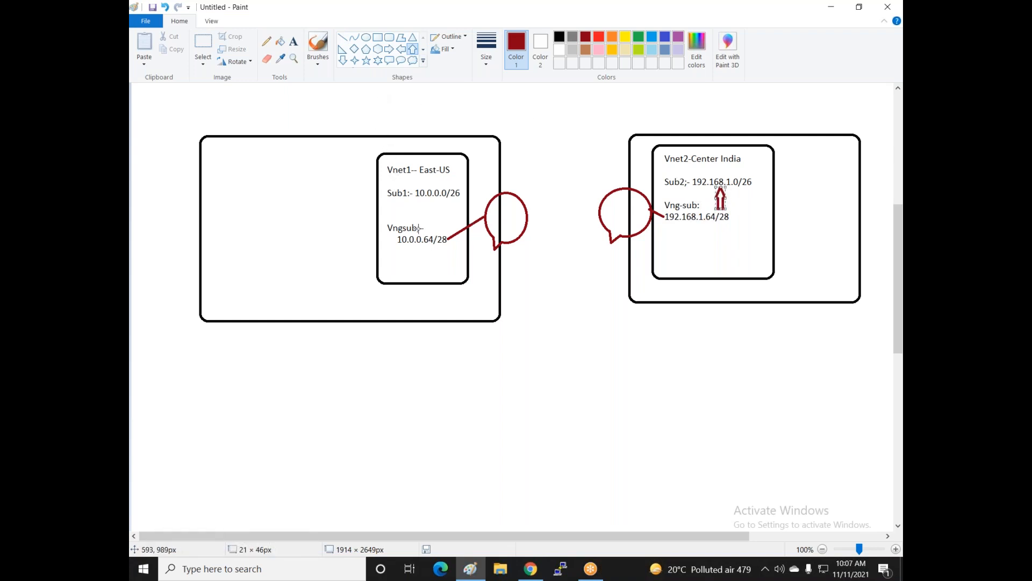
{"action": "left_click", "coordinate": [400, 218]}
{"action": "left_click_drag", "start_coordinate": [400, 218], "coordinate": [409, 199]}
{"action": "left_click", "coordinate": [423, 263]}
{"action": "left_click", "coordinate": [354, 49]}
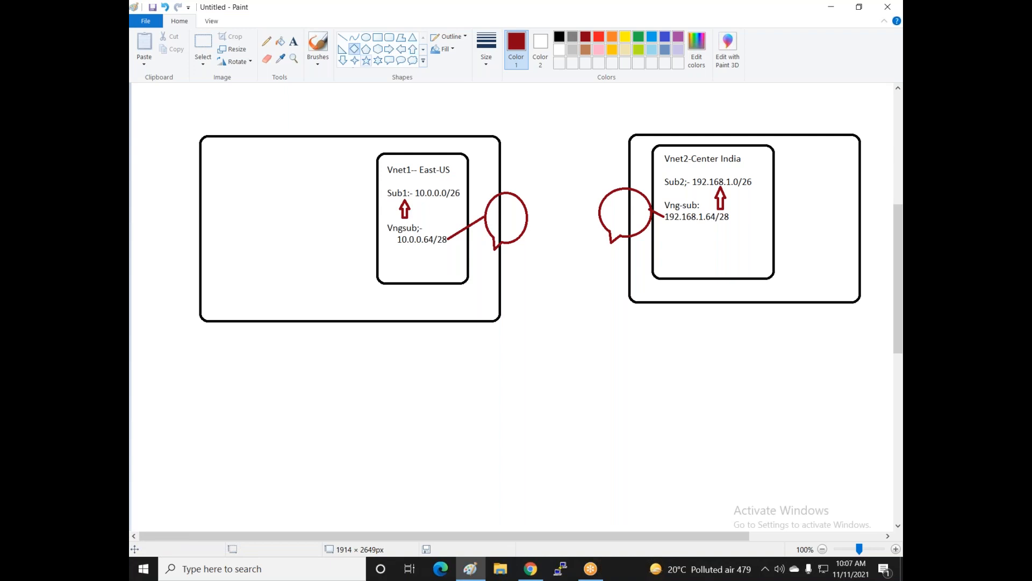
{"action": "left_click_drag", "start_coordinate": [535, 177], "coordinate": [594, 253]}
- Widen the diamond to meet both bubbles and label it 'enable peering' on two lines
{"action": "left_click_drag", "start_coordinate": [539, 218], "coordinate": [529, 220]}
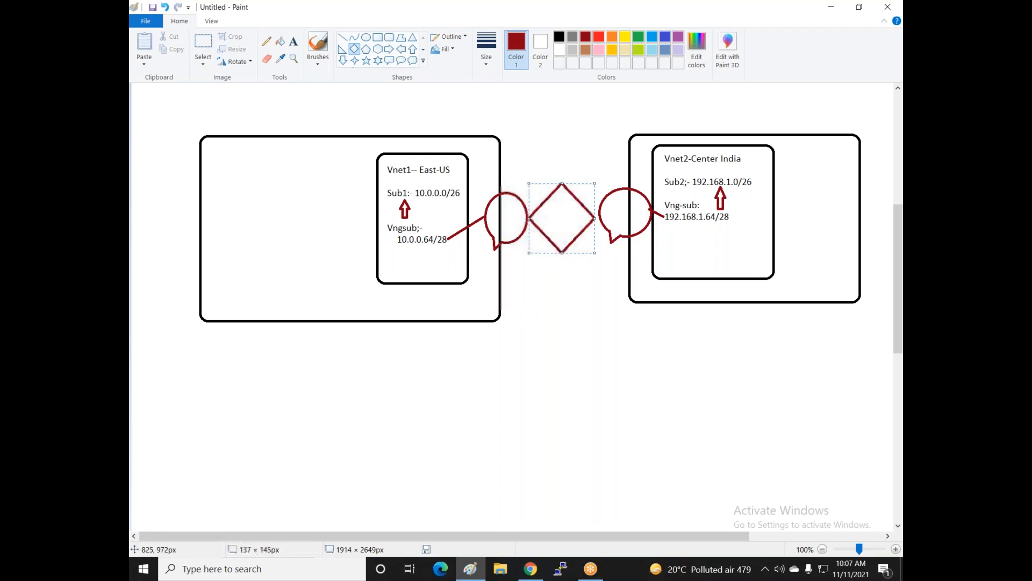
{"action": "left_click_drag", "start_coordinate": [594, 219], "coordinate": [599, 218]}
{"action": "left_click", "coordinate": [577, 274]}
{"action": "left_click", "coordinate": [293, 42]}
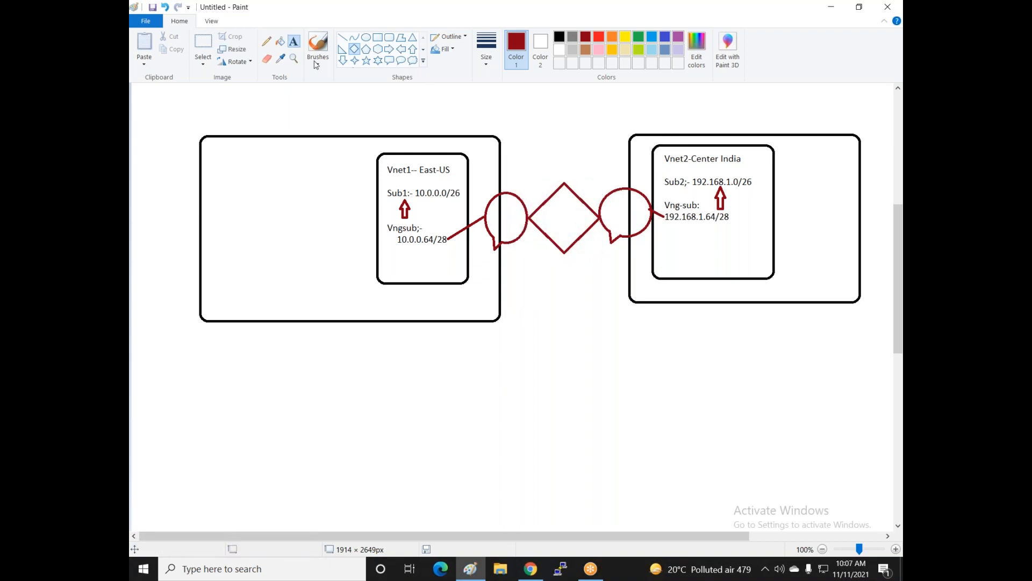
{"action": "left_click", "coordinate": [551, 198]}
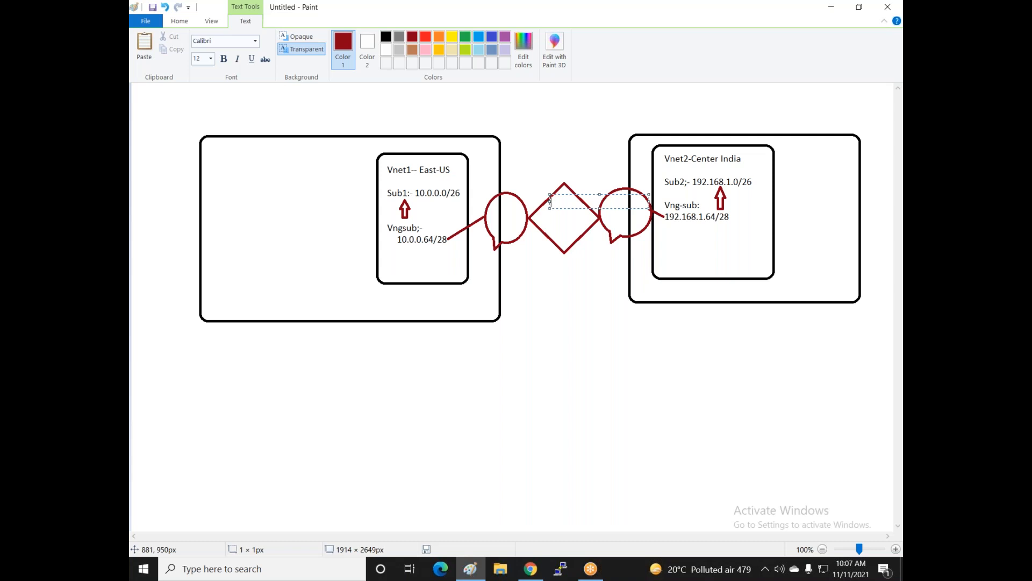
{"action": "type", "text": "enable"}
{"action": "key", "text": "Return"}
{"action": "key", "text": "Return"}
{"action": "type", "text": "peering"}
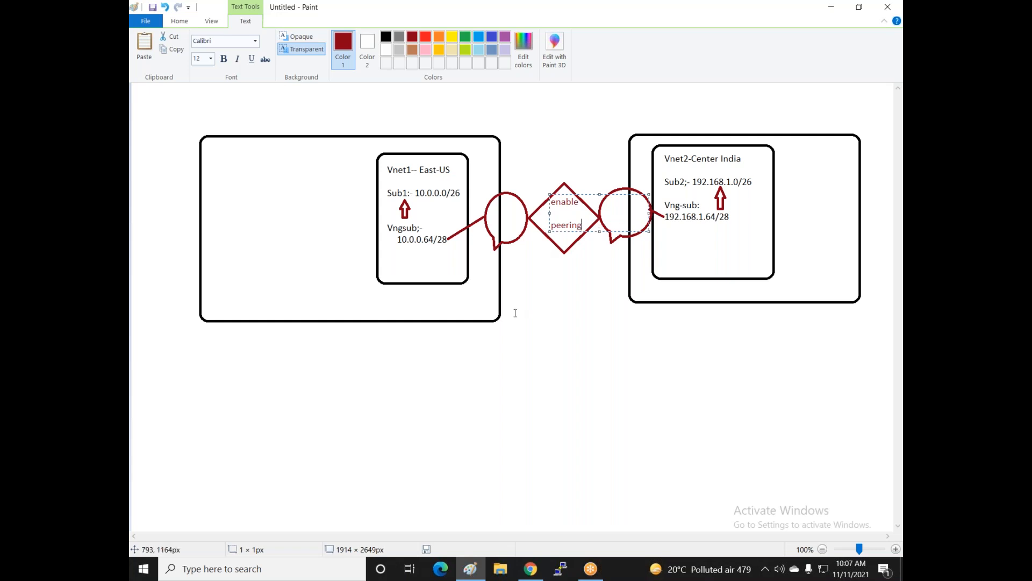
{"action": "left_click", "coordinate": [493, 211]}
- Label the left bubble 'VNG-1' and the right bubble 'VNG 2'
{"action": "left_click", "coordinate": [493, 211]}
{"action": "type", "text": "VNG-1"}
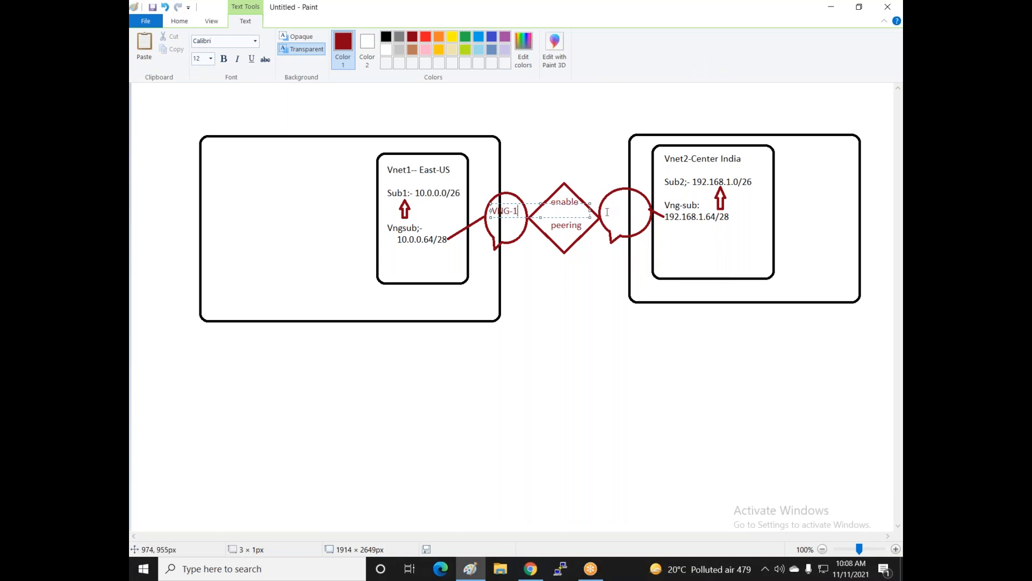
{"action": "left_click", "coordinate": [608, 208]}
{"action": "left_click", "coordinate": [609, 207]}
{"action": "type", "text": "VNG"}
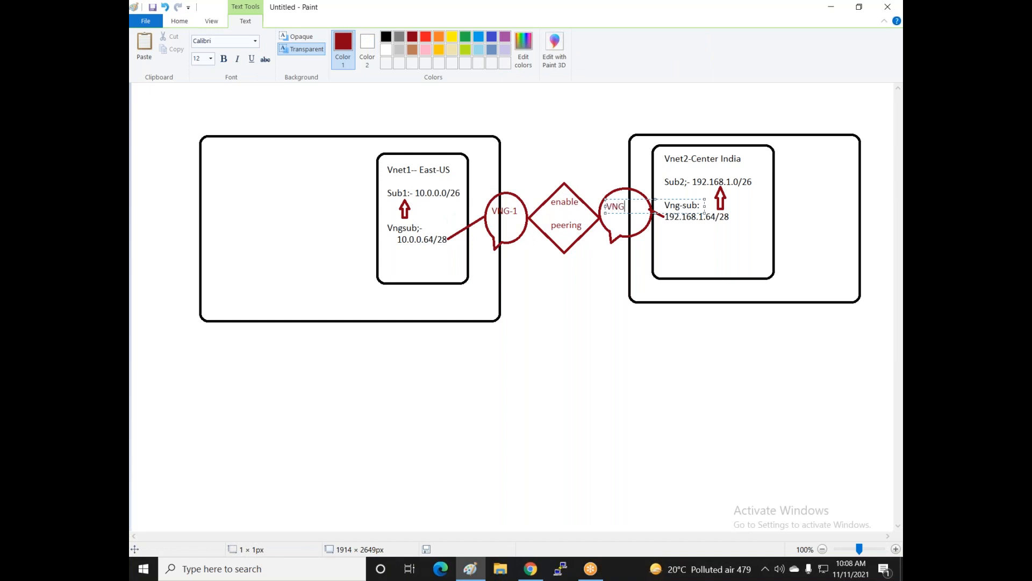
{"action": "type", "text": " 2"}
{"action": "left_click_drag", "start_coordinate": [622, 199], "coordinate": [627, 197]}
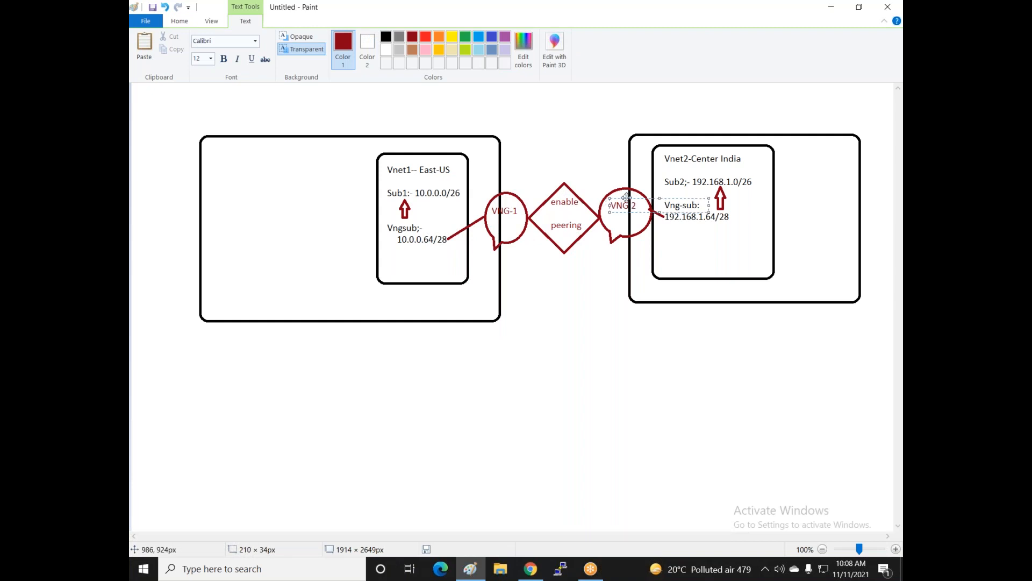
{"action": "left_click", "coordinate": [568, 318]}
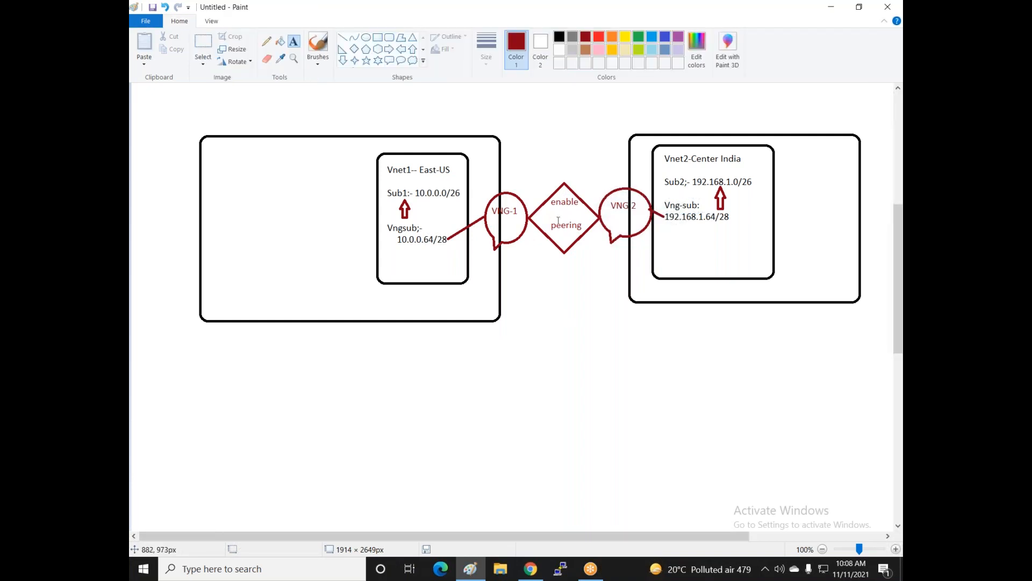
- Write 'East-US' and 'Center INDIA' under the outer boxes and draw a red rounded rectangle left of Vnet1
{"action": "left_click", "coordinate": [309, 332]}
{"action": "type", "text": "E"}
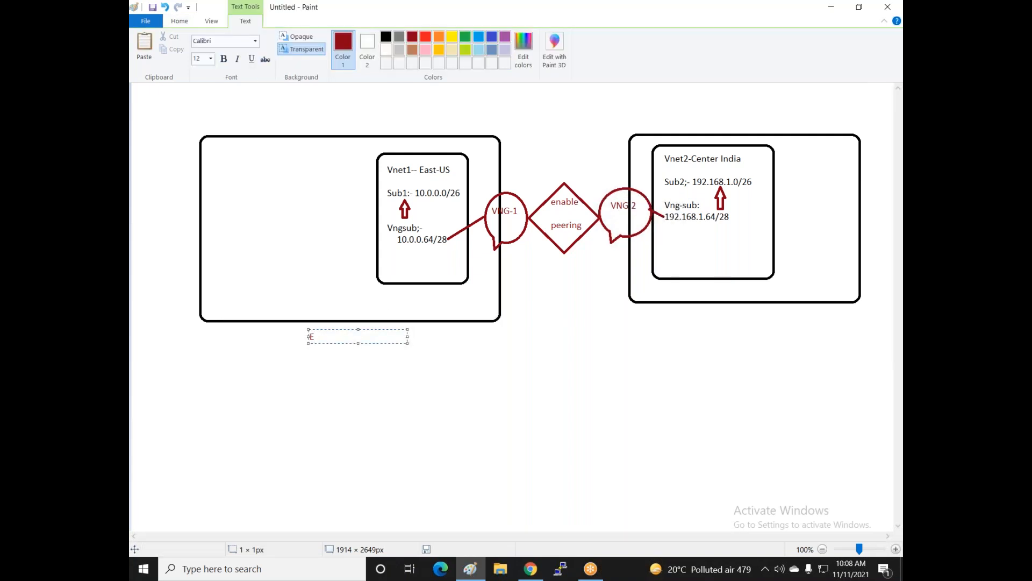
{"action": "type", "text": "st-U"}
{"action": "key", "text": "BackSpace"}
{"action": "key", "text": "BackSpace"}
{"action": "key", "text": "BackSpace"}
{"action": "type", "text": "ast-US"}
{"action": "left_click", "coordinate": [712, 326]}
{"action": "type", "text": "Center INDIA"}
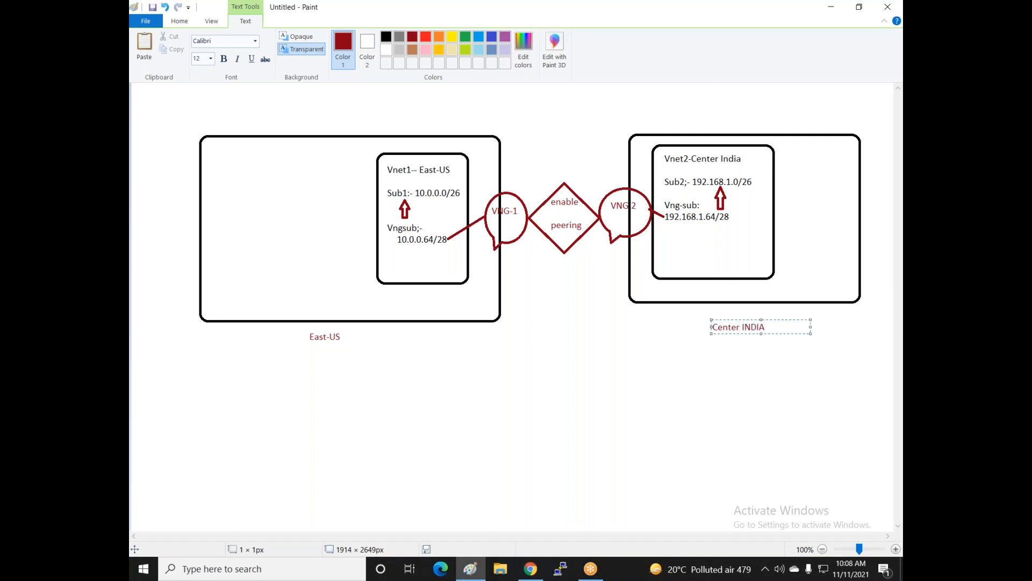
{"action": "left_click", "coordinate": [707, 357]}
{"action": "left_click", "coordinate": [389, 37]}
{"action": "left_click_drag", "start_coordinate": [221, 156], "coordinate": [328, 287]}
- Write 'Vnet3--- East-US' and 'Sub3- 172.168.1.0/26' on two lines in the red rounded box
{"action": "left_click", "coordinate": [251, 307]}
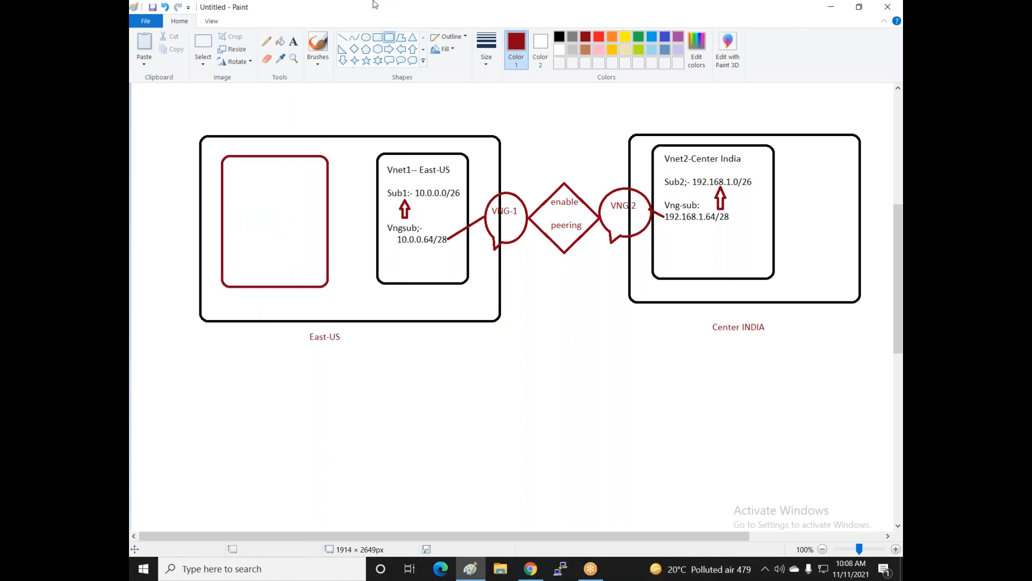
{"action": "left_click", "coordinate": [294, 41]}
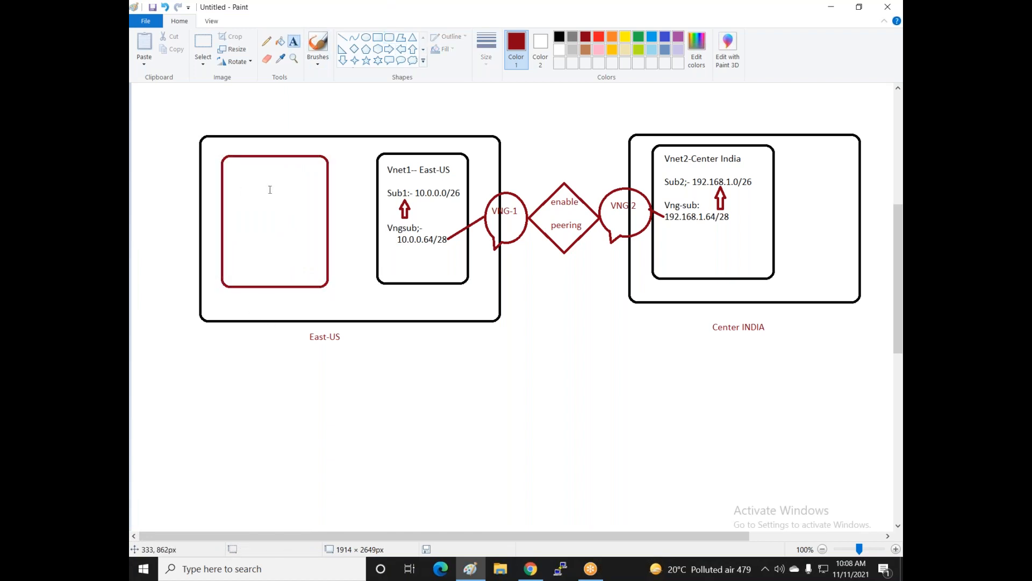
{"action": "left_click", "coordinate": [226, 164]}
{"action": "type", "text": "Vnet"}
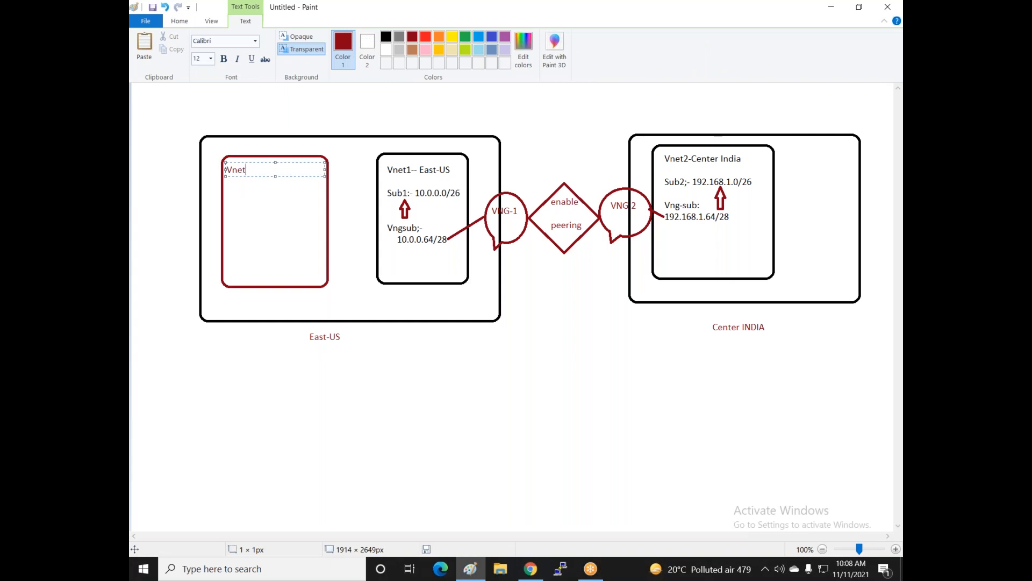
{"action": "type", "text": "3--- East-US"}
{"action": "key", "text": "Return"}
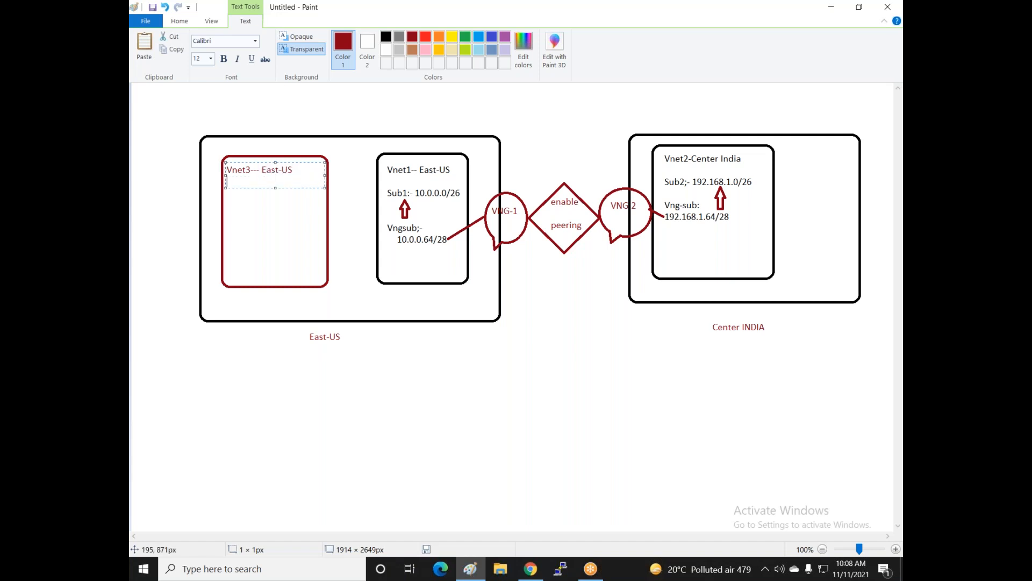
{"action": "type", "text": "Sub3- 172.168.1.0"}
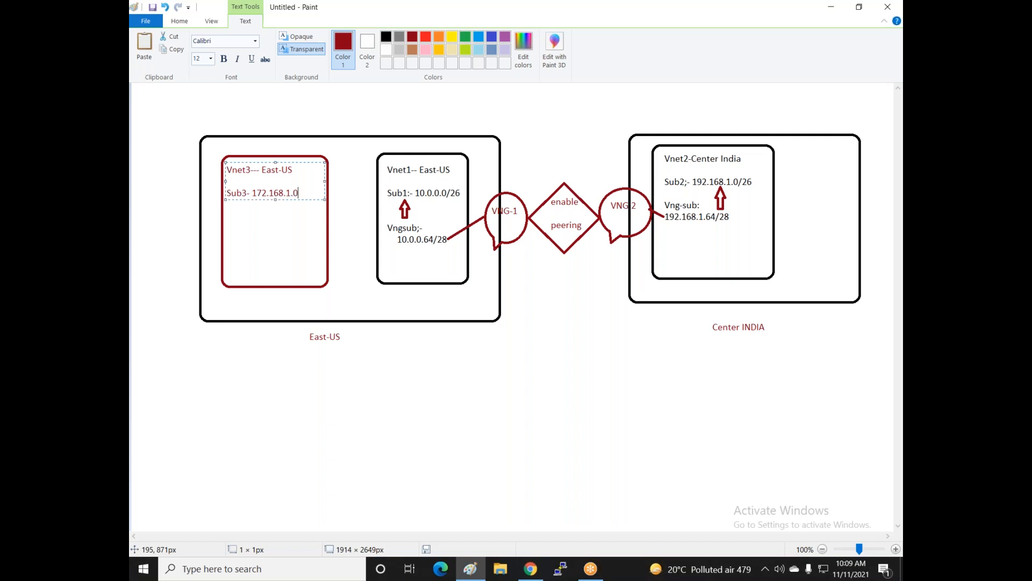
{"action": "type", "text": "/26"}
{"action": "left_click", "coordinate": [419, 166]}
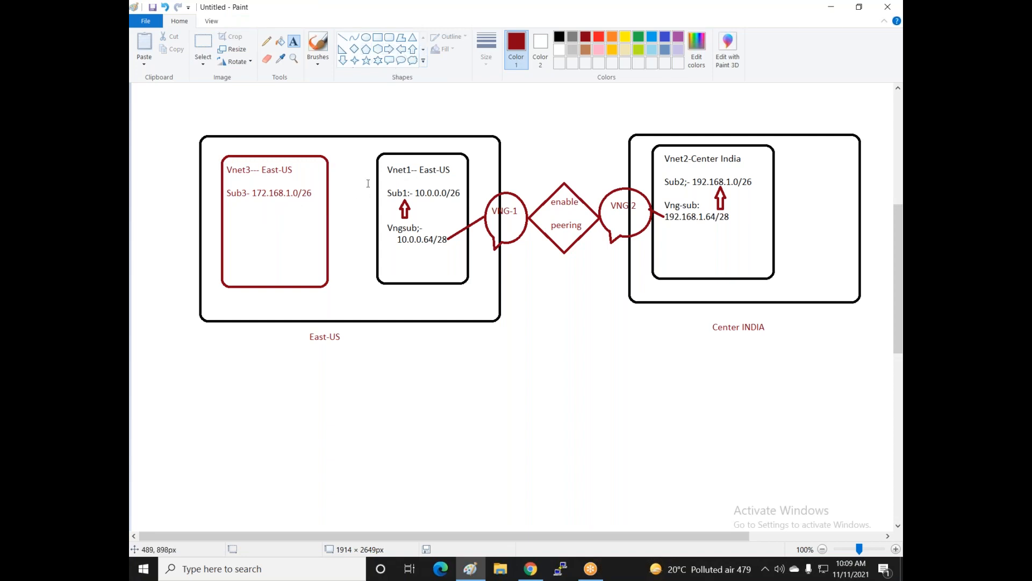
- Draw a blue diamond between the Vnet3 and Vnet1 boxes
{"action": "left_click", "coordinate": [353, 49]}
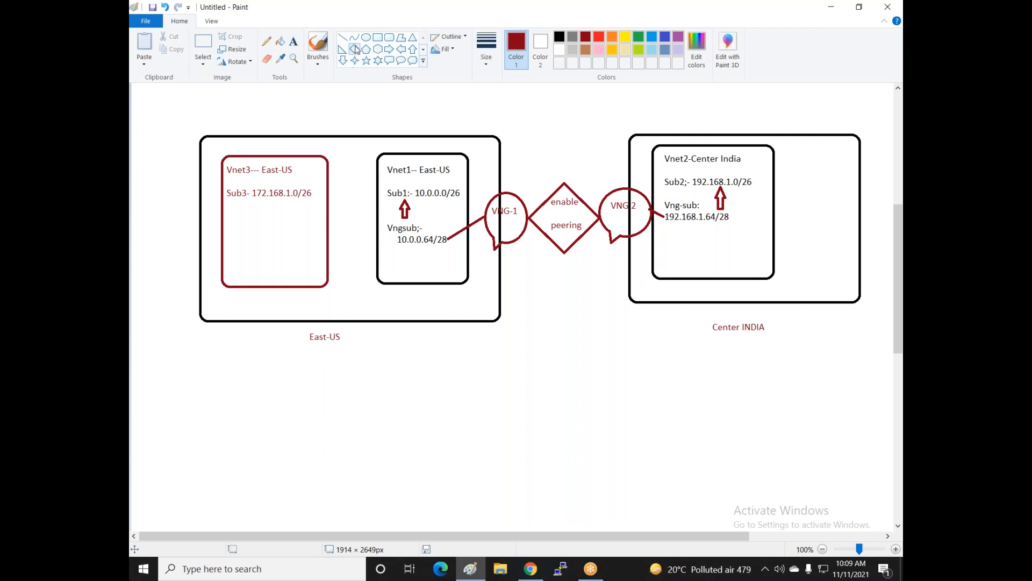
{"action": "left_click", "coordinate": [652, 37]}
{"action": "left_click_drag", "start_coordinate": [326, 188], "coordinate": [378, 249]}
{"action": "left_click", "coordinate": [333, 309]}
- Label the blue diamond 'enable peering' on two lines
{"action": "left_click", "coordinate": [293, 42]}
{"action": "left_click", "coordinate": [341, 204]}
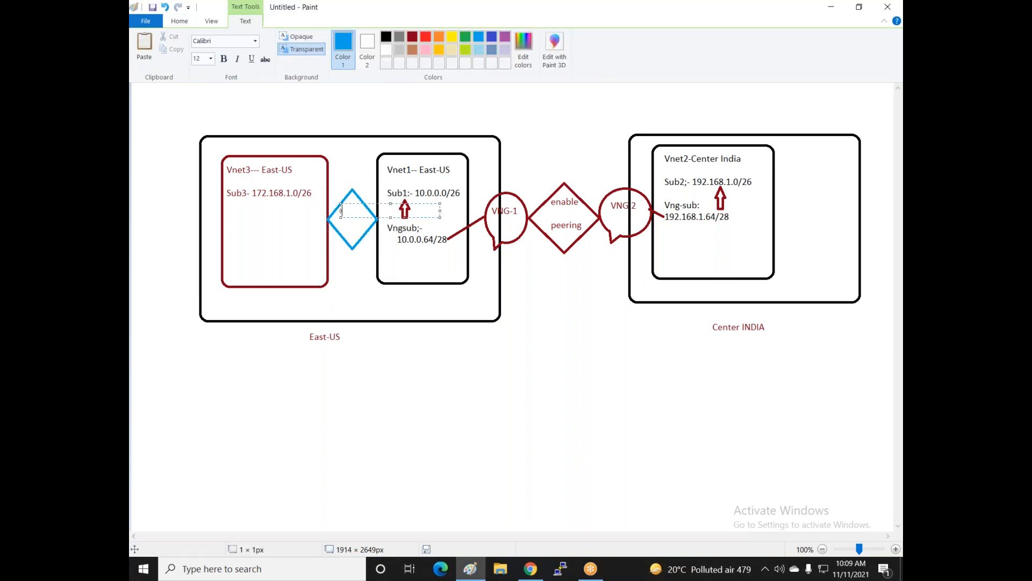
{"action": "type", "text": "enable"}
{"action": "key", "text": "Return"}
{"action": "type", "text": "peering"}
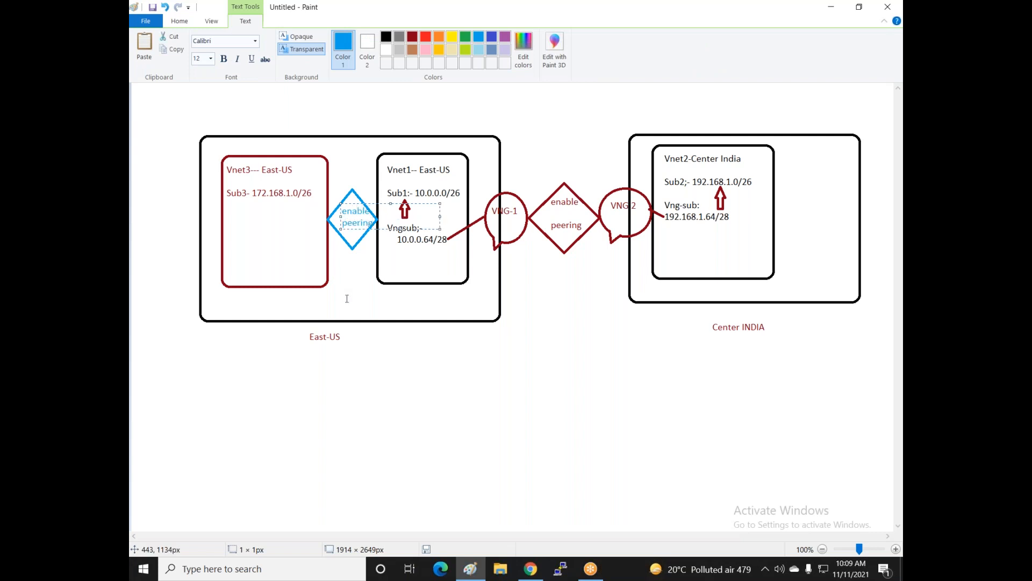
{"action": "left_click", "coordinate": [297, 313]}
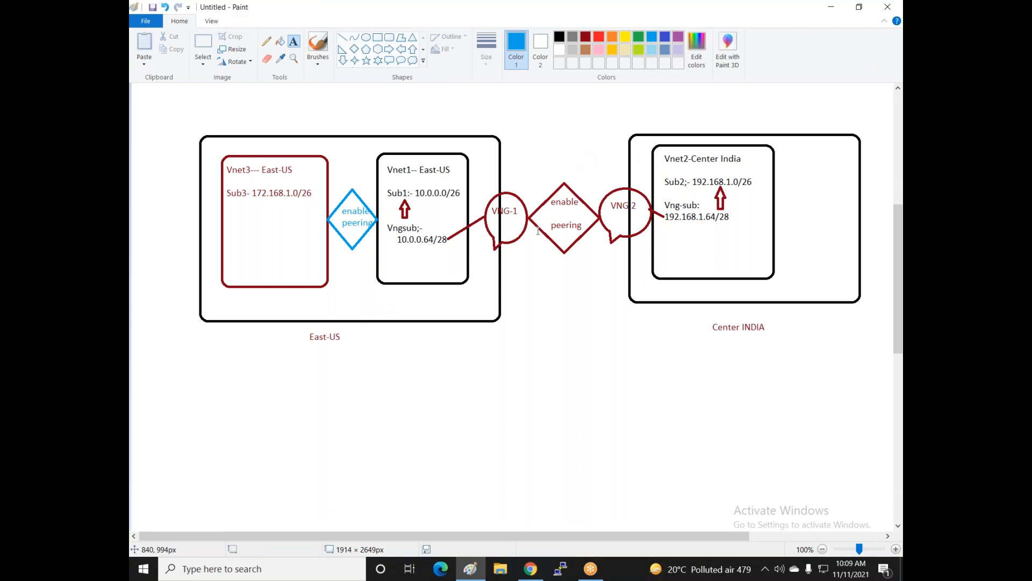
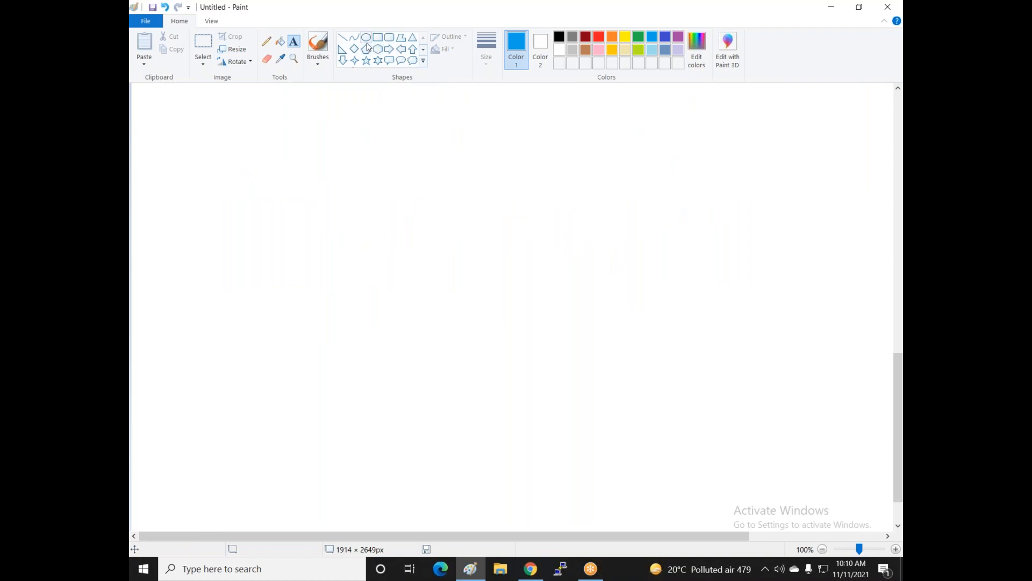
- Draw three blue rounded rectangles side by side on the blank area
{"action": "left_click", "coordinate": [390, 37]}
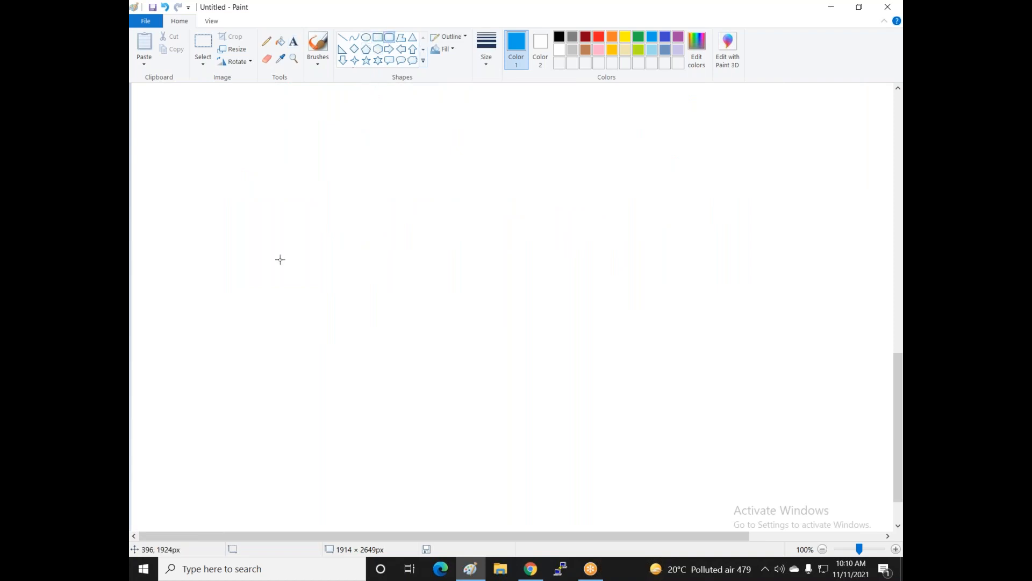
{"action": "left_click_drag", "start_coordinate": [269, 172], "coordinate": [327, 280]}
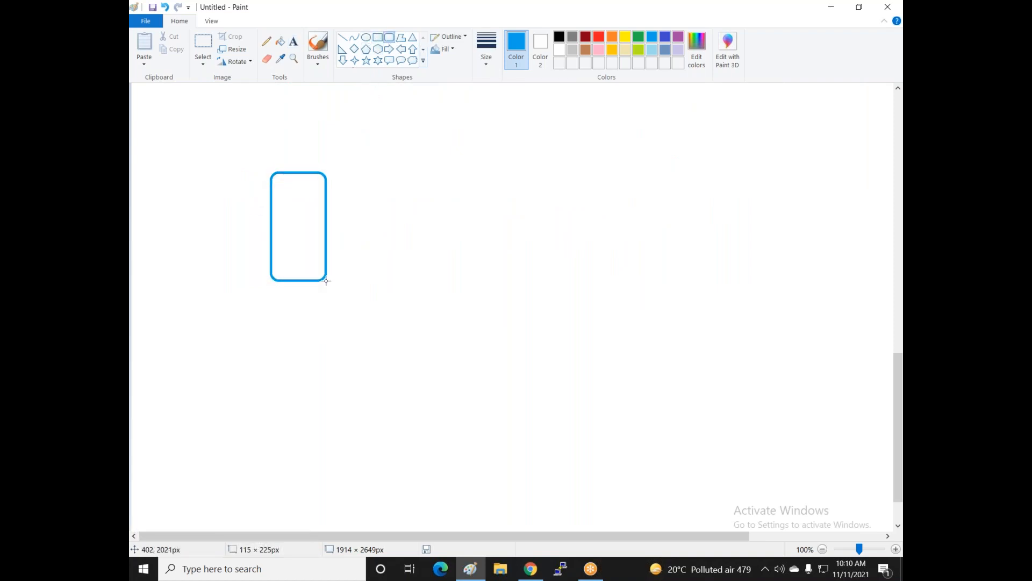
{"action": "left_click_drag", "start_coordinate": [396, 183], "coordinate": [441, 283]}
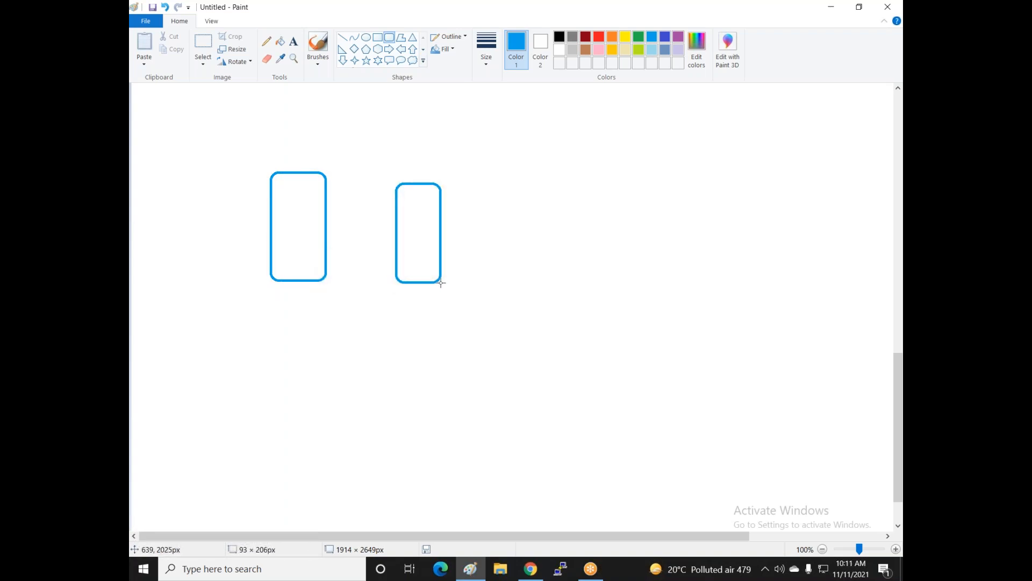
{"action": "left_click_drag", "start_coordinate": [441, 283], "coordinate": [441, 283]}
{"action": "left_click_drag", "start_coordinate": [522, 180], "coordinate": [585, 291]}
{"action": "left_click_drag", "start_coordinate": [537, 216], "coordinate": [540, 208]}
- Add a 'Vnet1' label in the first box, erase it, and scroll up to the diagram
{"action": "left_click", "coordinate": [294, 41]}
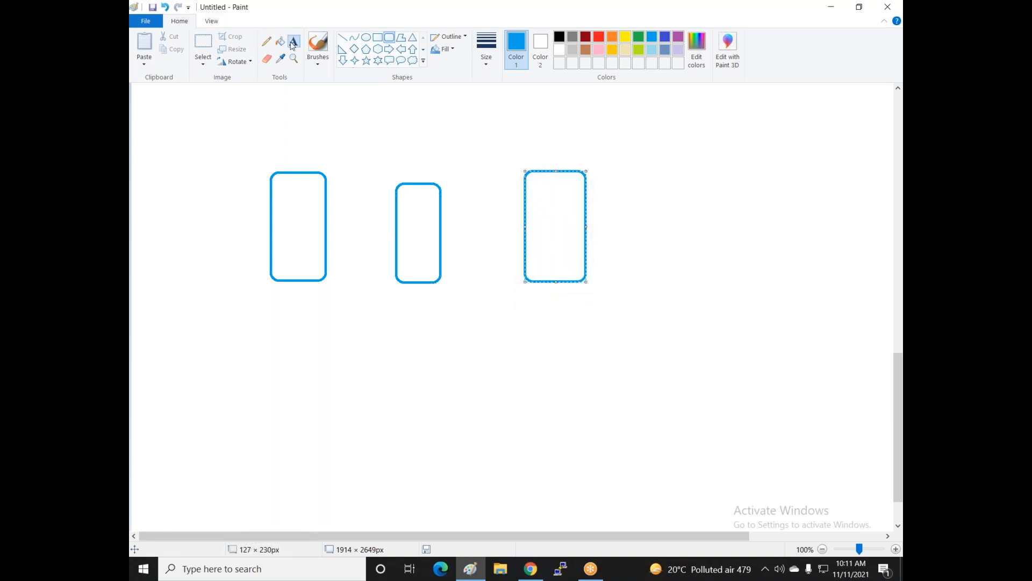
{"action": "left_click", "coordinate": [275, 199]}
{"action": "type", "text": "Vnet1"}
{"action": "key", "text": "BackSpace"}
{"action": "key", "text": "BackSpace"}
{"action": "key", "text": "BackSpace"}
{"action": "key", "text": "BackSpace"}
{"action": "key", "text": "BackSpace"}
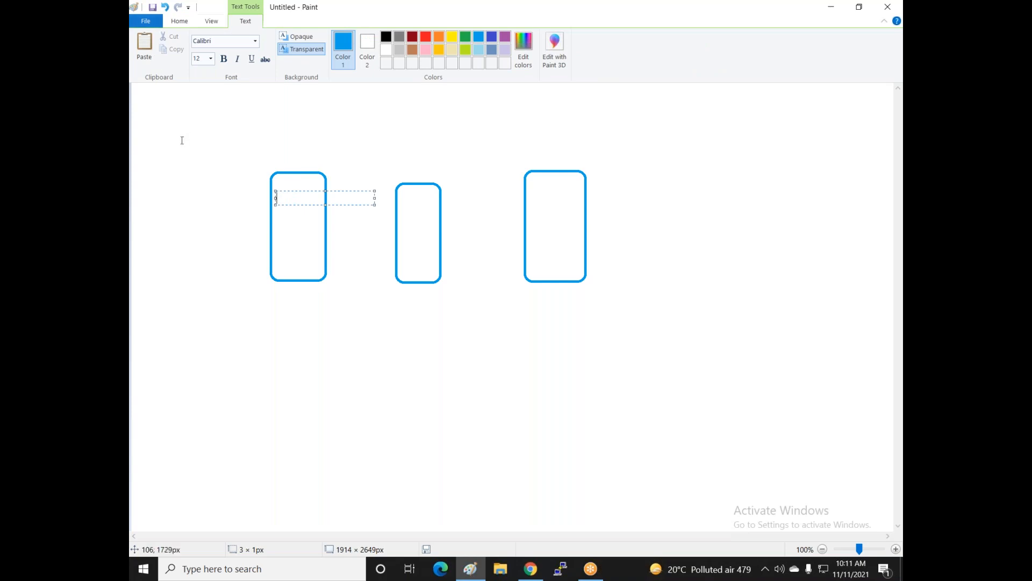
{"action": "left_click", "coordinate": [192, 191]}
{"action": "scroll", "coordinate": [191, 190], "scroll_direction": "up", "scroll_amount": 10}
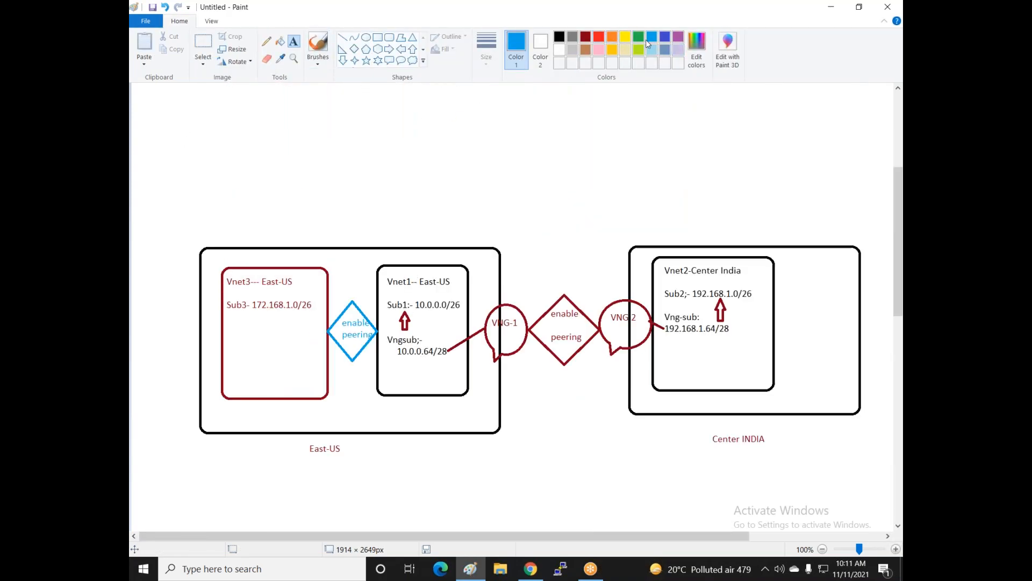
- Draw indigo freehand arcs linking the Vnet3 and Vnet1 boxes over to Vnet2
{"action": "left_click", "coordinate": [666, 40]}
{"action": "left_click", "coordinate": [324, 47]}
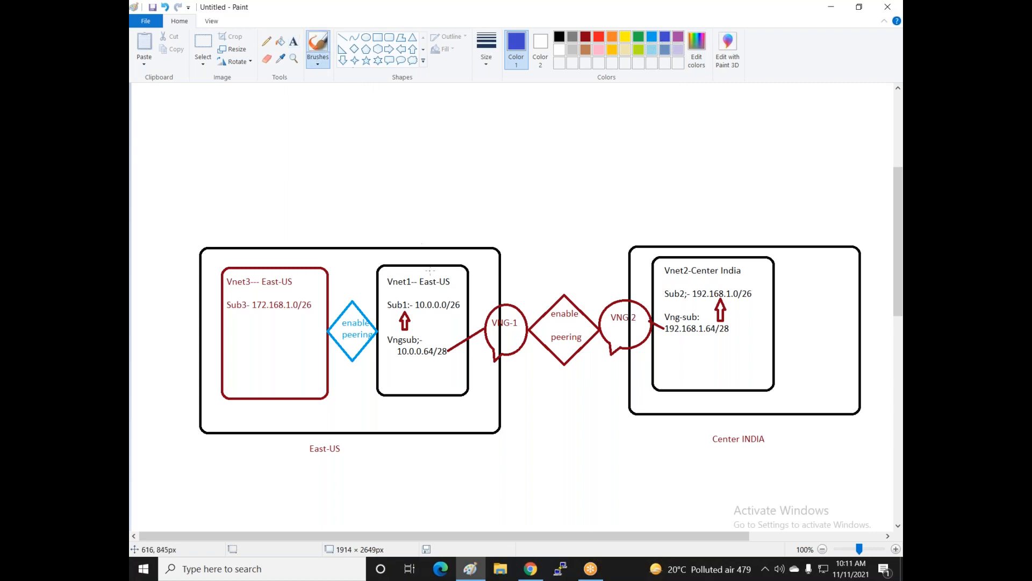
{"action": "left_click_drag", "start_coordinate": [430, 255], "coordinate": [593, 250]}
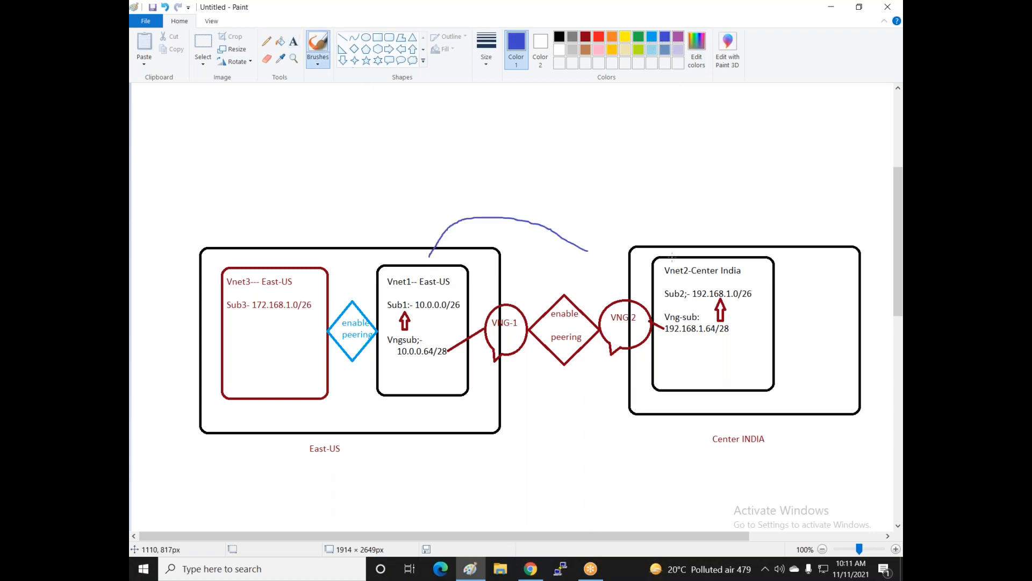
{"action": "mouse_move", "coordinate": [689, 252]}
{"action": "left_mouse_down"}
{"action": "mouse_move", "coordinate": [661, 214]}
{"action": "mouse_move", "coordinate": [607, 228]}
{"action": "mouse_move", "coordinate": [585, 263]}
{"action": "mouse_move", "coordinate": [601, 253]}
{"action": "mouse_move", "coordinate": [589, 244]}
{"action": "left_mouse_up"}
{"action": "mouse_move", "coordinate": [405, 262]}
{"action": "left_mouse_down"}
{"action": "mouse_move", "coordinate": [404, 244]}
{"action": "mouse_move", "coordinate": [360, 215]}
{"action": "mouse_move", "coordinate": [301, 230]}
{"action": "left_mouse_up"}
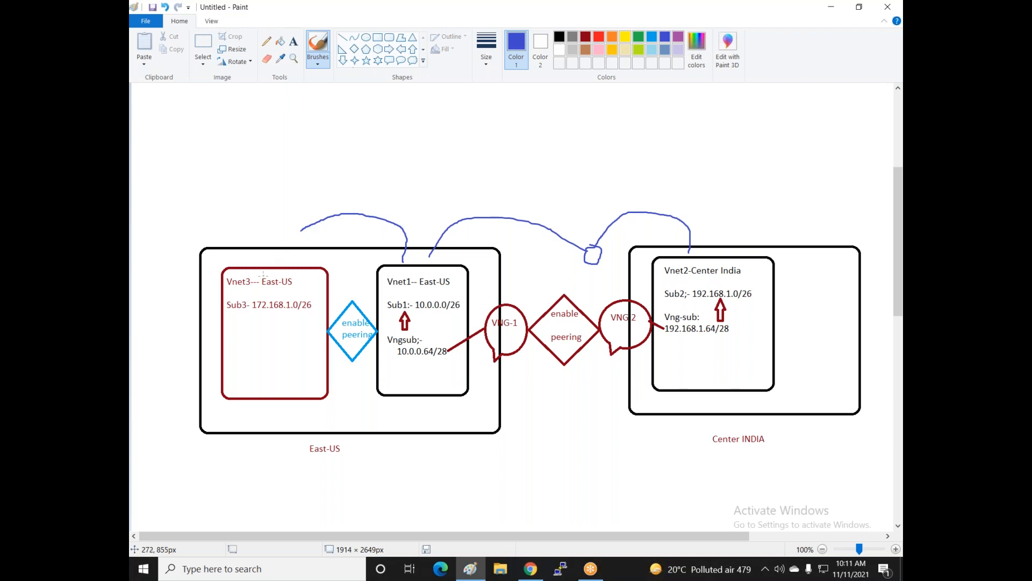
{"action": "mouse_move", "coordinate": [256, 276]}
{"action": "left_mouse_down"}
{"action": "mouse_move", "coordinate": [276, 232]}
{"action": "mouse_move", "coordinate": [314, 237]}
{"action": "mouse_move", "coordinate": [308, 222]}
{"action": "left_mouse_up"}
{"action": "mouse_move", "coordinate": [232, 266]}
{"action": "left_mouse_down"}
{"action": "mouse_move", "coordinate": [377, 130]}
{"action": "mouse_move", "coordinate": [511, 176]}
{"action": "left_mouse_up"}
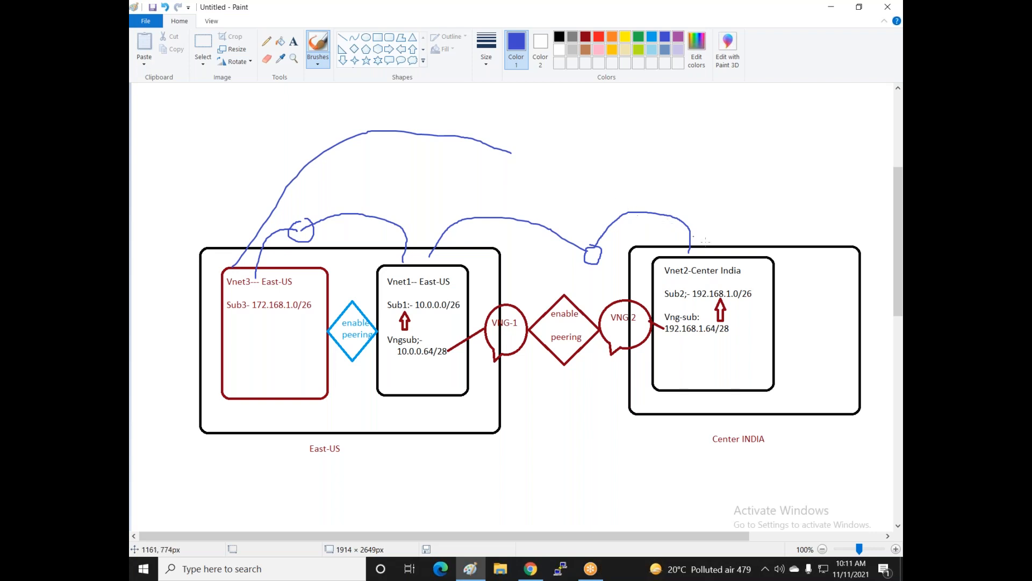
{"action": "mouse_move", "coordinate": [742, 253]}
{"action": "left_mouse_down"}
{"action": "mouse_move", "coordinate": [599, 136]}
{"action": "mouse_move", "coordinate": [531, 142]}
{"action": "mouse_move", "coordinate": [512, 164]}
{"action": "mouse_move", "coordinate": [542, 161]}
{"action": "left_mouse_up"}
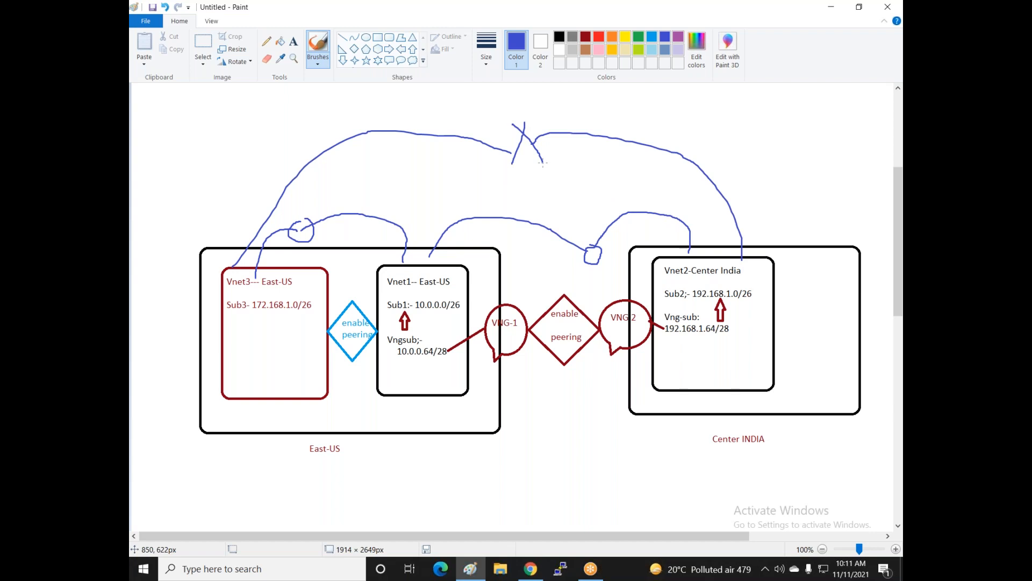
- Add two oval callouts on either side of the crossed top arc
{"action": "left_click", "coordinate": [401, 60]}
{"action": "left_click_drag", "start_coordinate": [458, 115], "coordinate": [494, 160]}
{"action": "left_click_drag", "start_coordinate": [559, 114], "coordinate": [595, 154]}
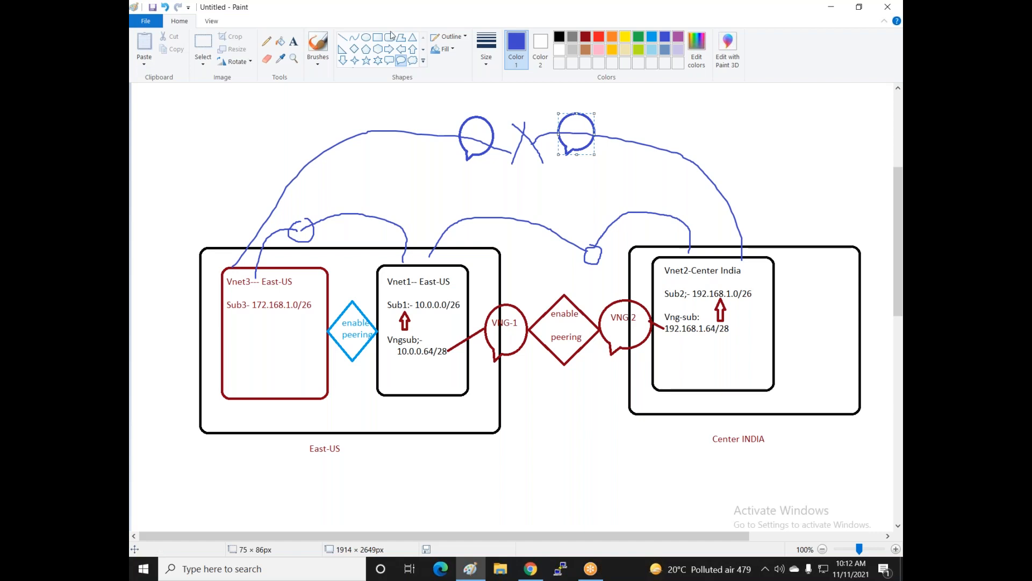
- Brush an indigo stroke from Vnet3 to Vnet1 and a long looping arc below East-US toward Vnet2
{"action": "left_click", "coordinate": [318, 50]}
{"action": "mouse_move", "coordinate": [270, 370]}
{"action": "left_mouse_down"}
{"action": "mouse_move", "coordinate": [514, 380]}
{"action": "mouse_move", "coordinate": [491, 396]}
{"action": "mouse_move", "coordinate": [511, 392]}
{"action": "left_mouse_up"}
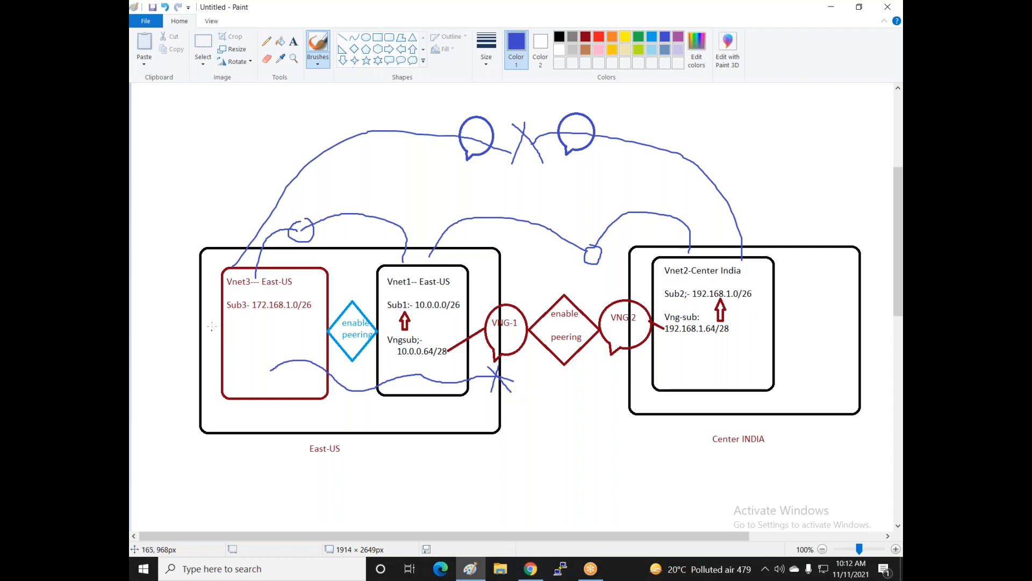
{"action": "mouse_move", "coordinate": [251, 332]}
{"action": "left_mouse_down"}
{"action": "mouse_move", "coordinate": [296, 466]}
{"action": "mouse_move", "coordinate": [499, 472]}
{"action": "mouse_move", "coordinate": [575, 435]}
{"action": "left_mouse_up"}
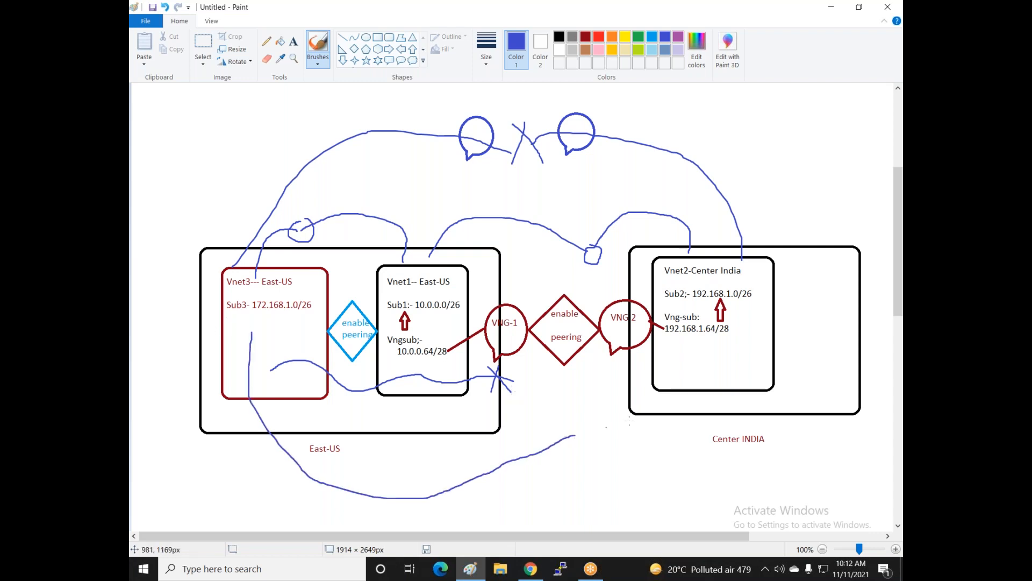
{"action": "mouse_move", "coordinate": [675, 365]}
{"action": "left_mouse_down"}
{"action": "mouse_move", "coordinate": [659, 413]}
{"action": "mouse_move", "coordinate": [600, 457]}
{"action": "left_mouse_up"}
{"action": "mouse_move", "coordinate": [605, 421]}
{"action": "left_mouse_down"}
{"action": "mouse_move", "coordinate": [618, 458]}
{"action": "mouse_move", "coordinate": [600, 418]}
{"action": "left_mouse_up"}
{"action": "mouse_move", "coordinate": [539, 426]}
{"action": "left_mouse_down"}
{"action": "mouse_move", "coordinate": [555, 421]}
{"action": "mouse_move", "coordinate": [577, 463]}
{"action": "mouse_move", "coordinate": [536, 417]}
{"action": "left_mouse_up"}
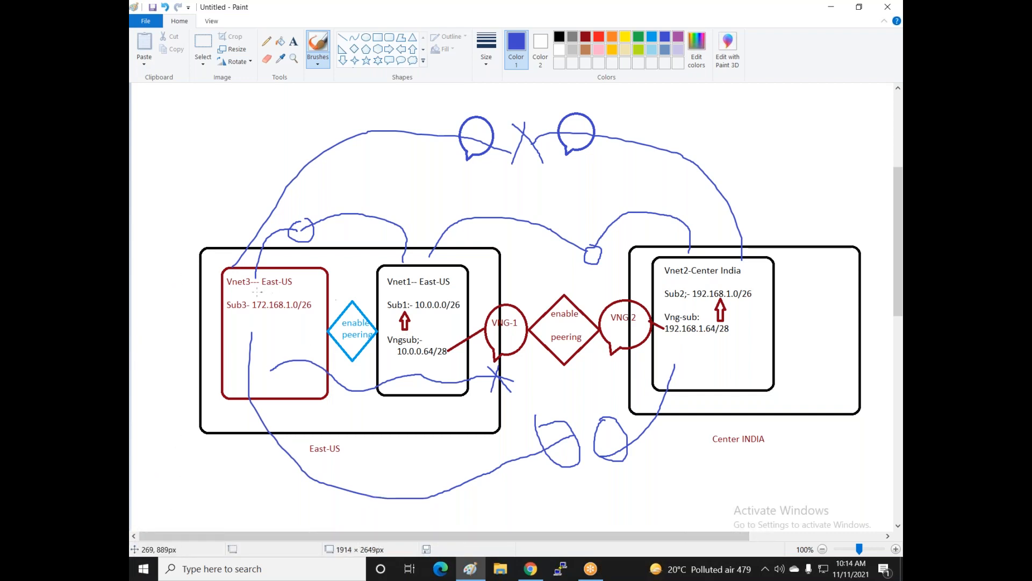
- Back in the Azure portal, check notifications and open the Virtual networks list from Home
{"action": "left_click", "coordinate": [529, 572]}
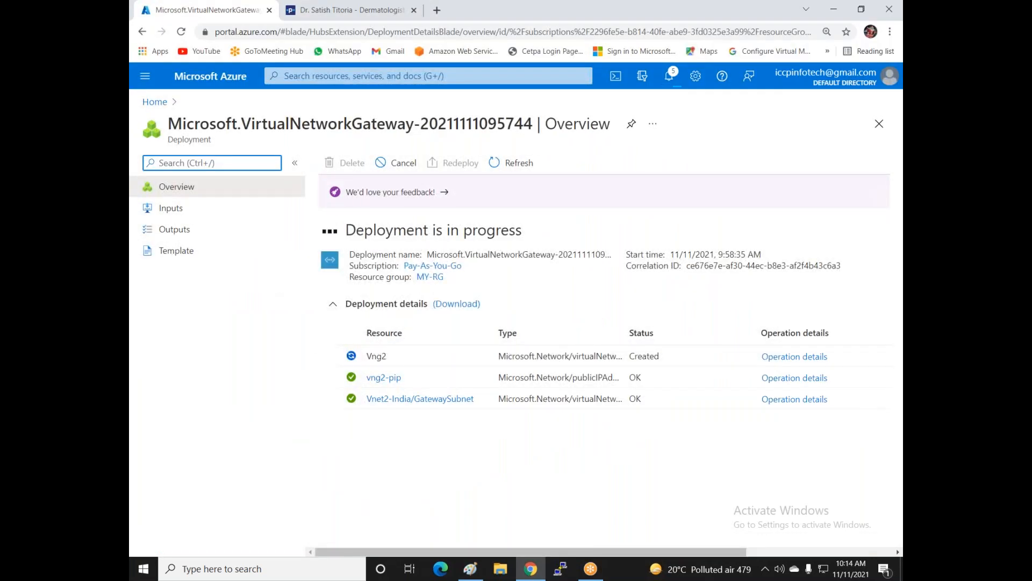
{"action": "left_click", "coordinate": [669, 76]}
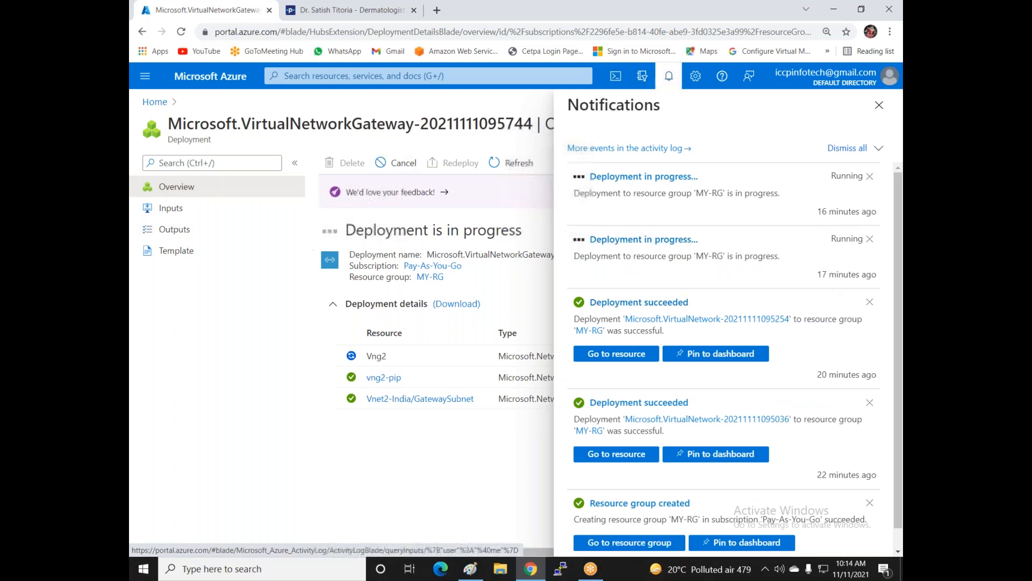
{"action": "left_click", "coordinate": [156, 102]}
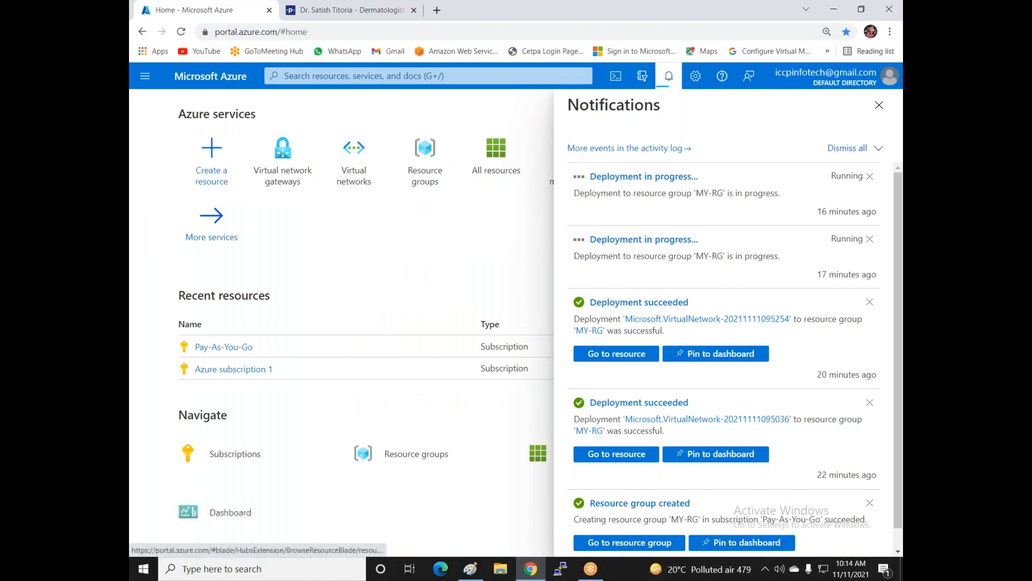
{"action": "left_click", "coordinate": [352, 173]}
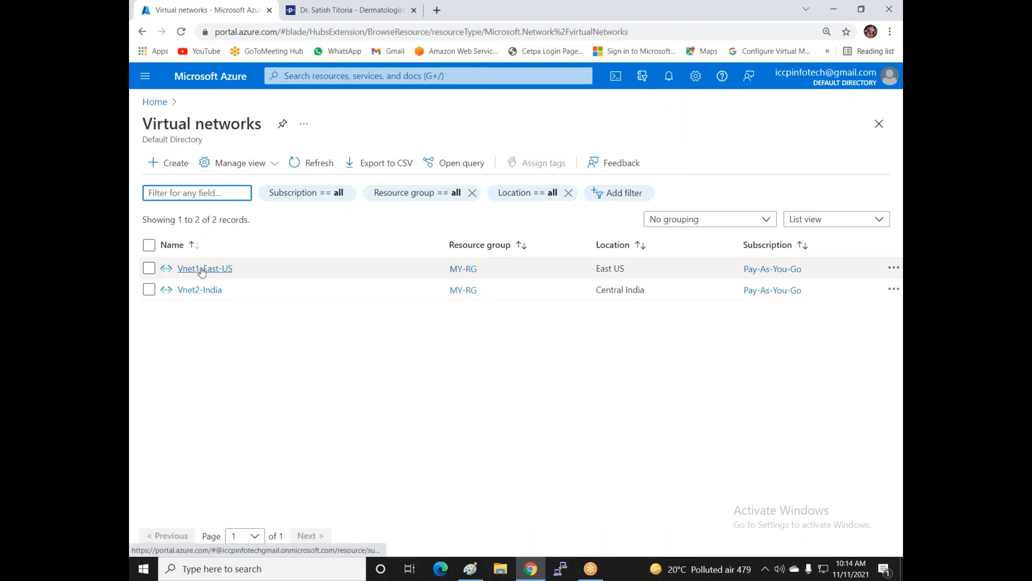
- Start a new virtual network named vnet2-east-us under Pay-As-You-Go in resource group MY-RG
{"action": "left_click", "coordinate": [170, 163]}
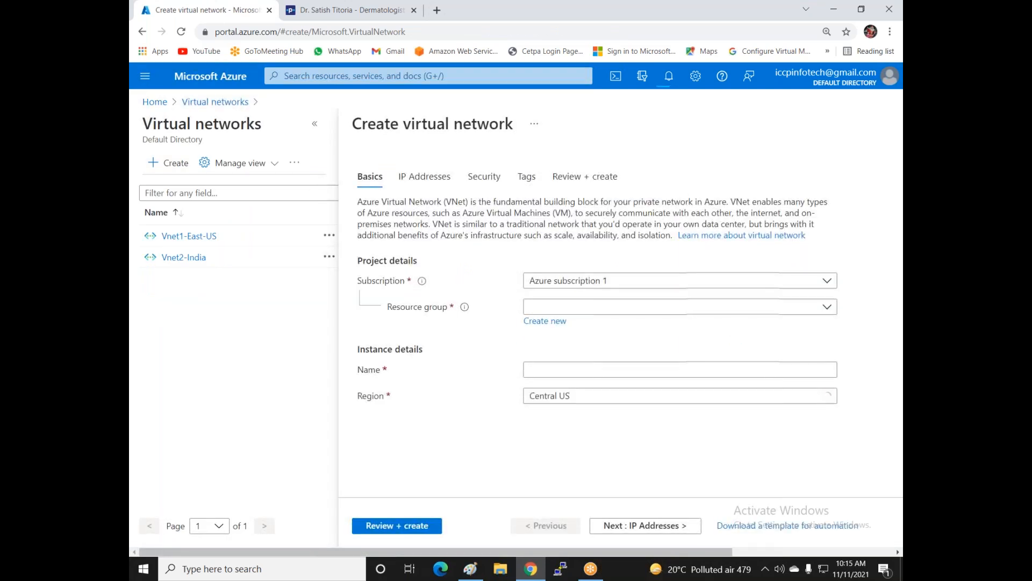
{"action": "left_click", "coordinate": [715, 281]}
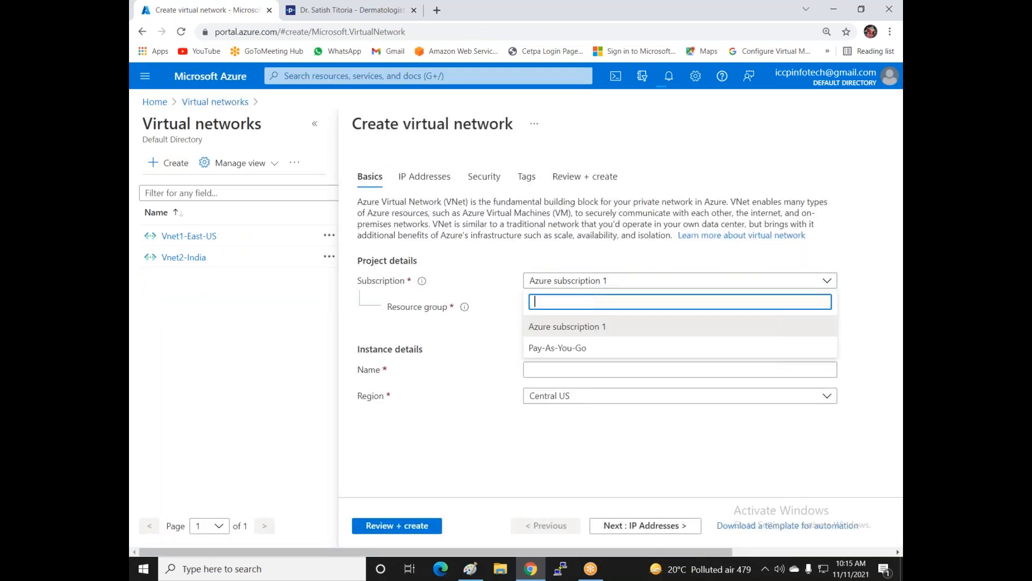
{"action": "left_click", "coordinate": [598, 349]}
{"action": "left_click", "coordinate": [594, 308]}
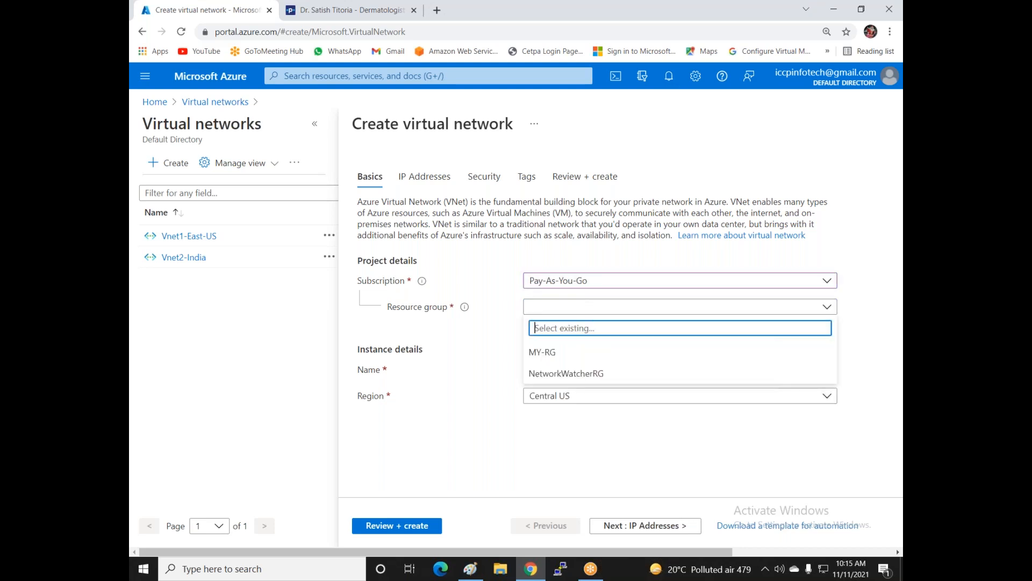
{"action": "left_click", "coordinate": [567, 352]}
{"action": "left_click", "coordinate": [571, 369]}
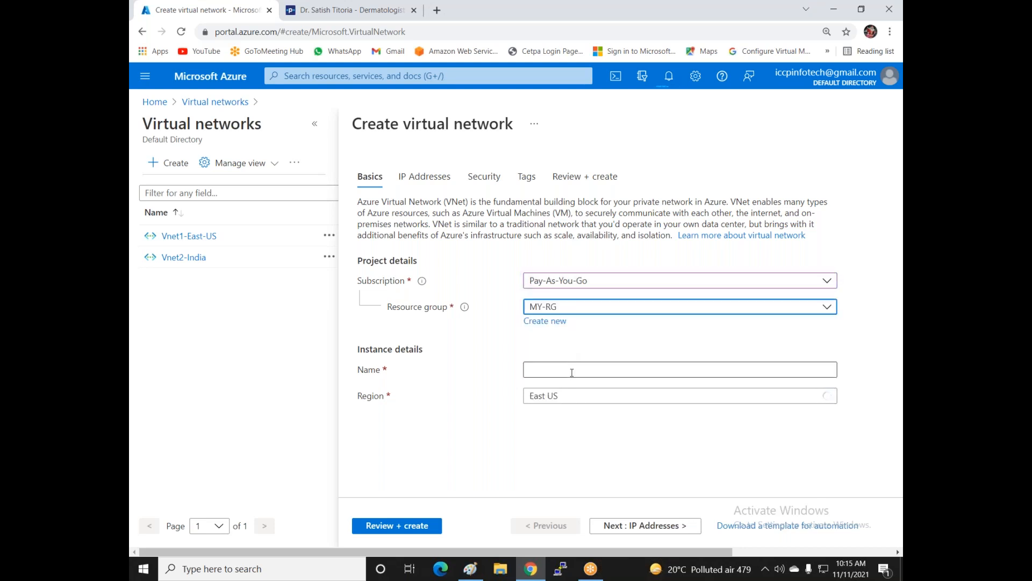
{"action": "type", "text": "vn"}
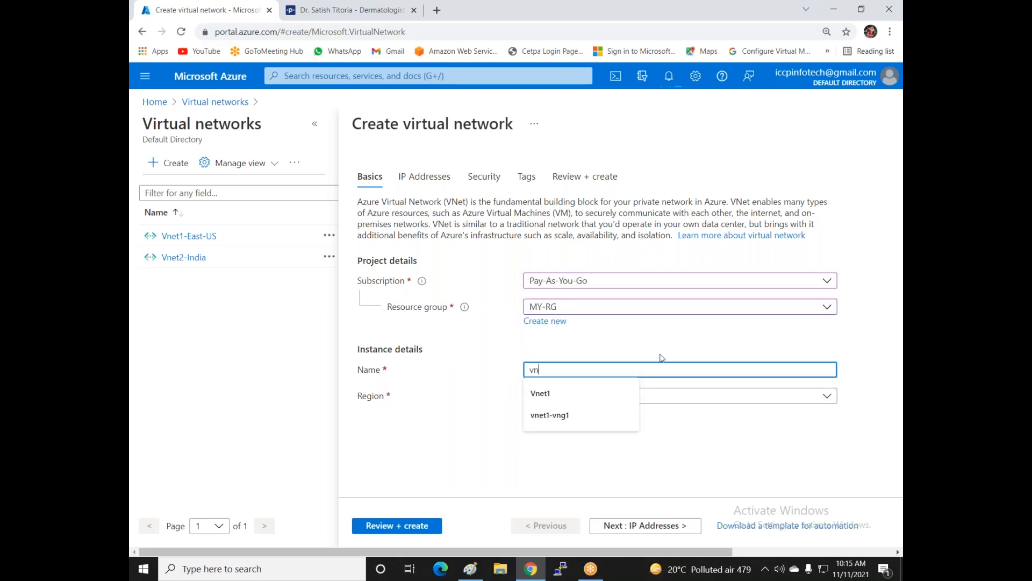
{"action": "type", "text": "et2"}
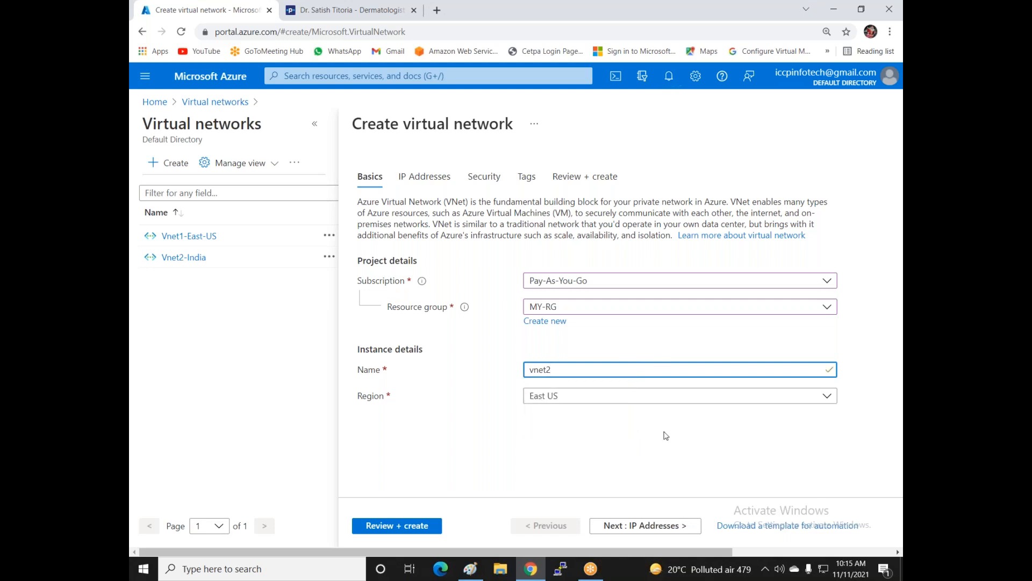
{"action": "type", "text": "-east-us"}
- Replace the default 10.1.0.0/16 address space with 172.168.1.0/24 and begin adding a subnet
{"action": "left_click", "coordinate": [614, 527]}
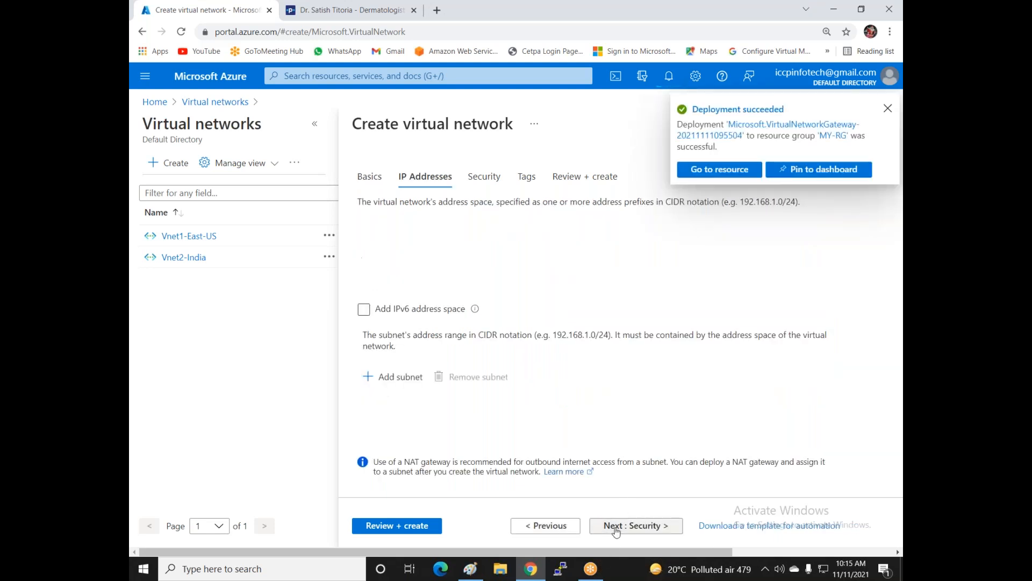
{"action": "left_click", "coordinate": [887, 108]}
{"action": "left_click", "coordinate": [816, 248]}
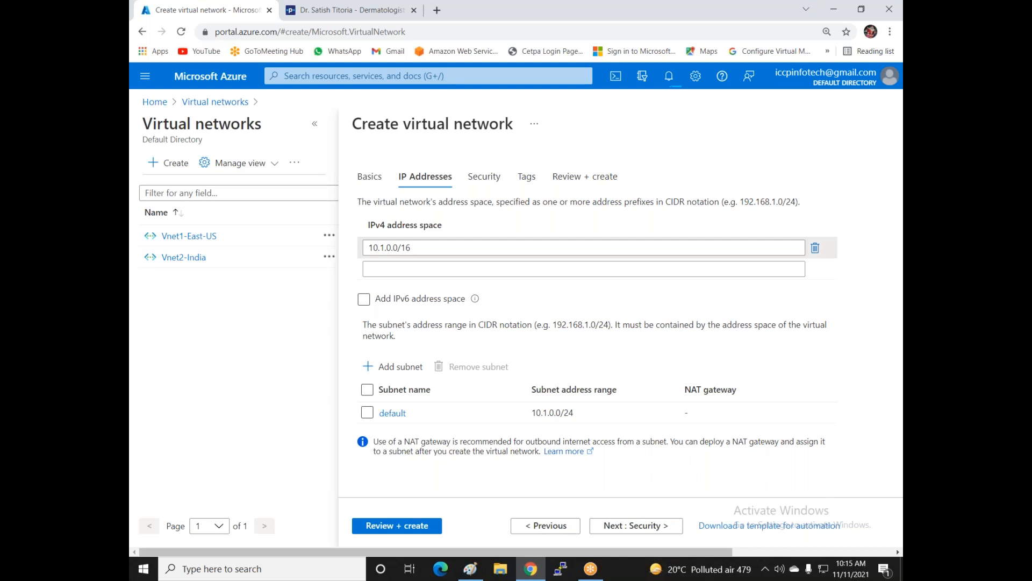
{"action": "left_click", "coordinate": [752, 246]}
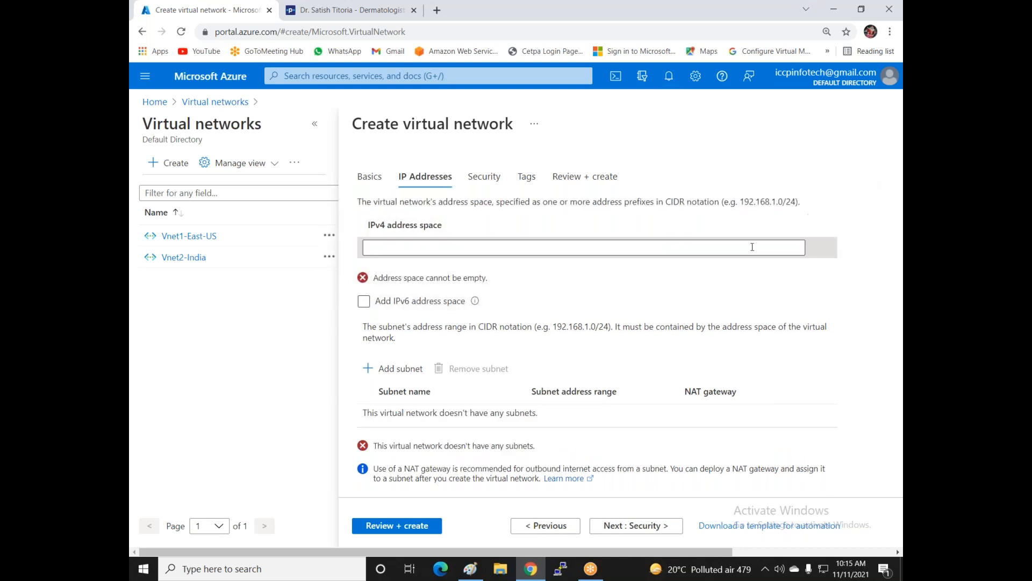
{"action": "type", "text": "172"}
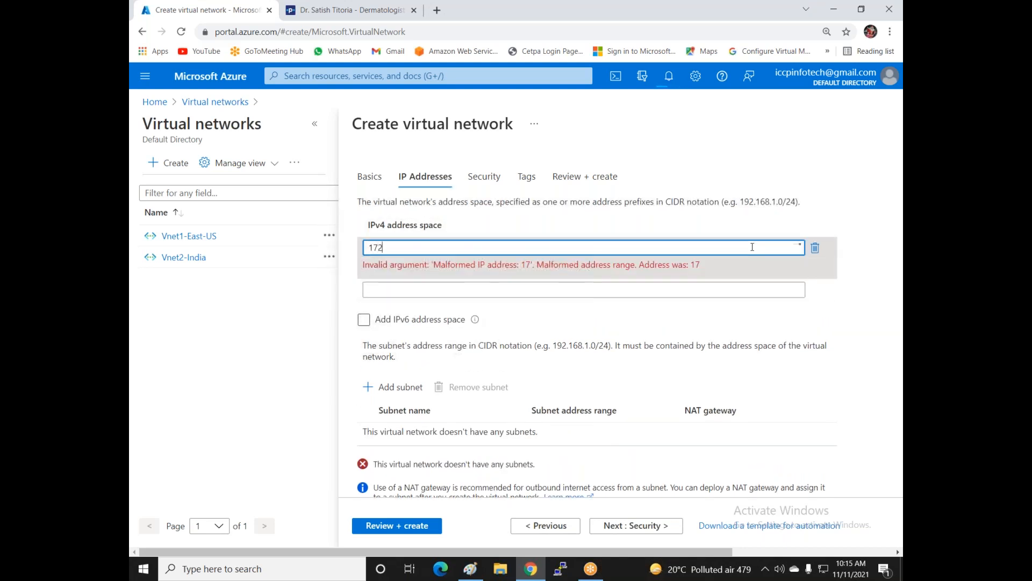
{"action": "type", "text": ".168.1.0/24"}
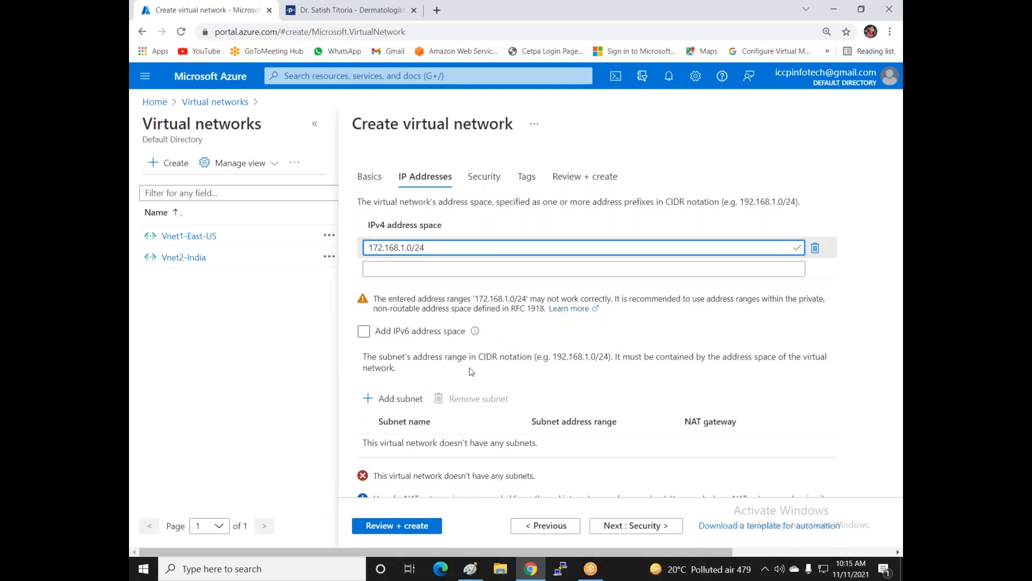
{"action": "left_click", "coordinate": [383, 405]}
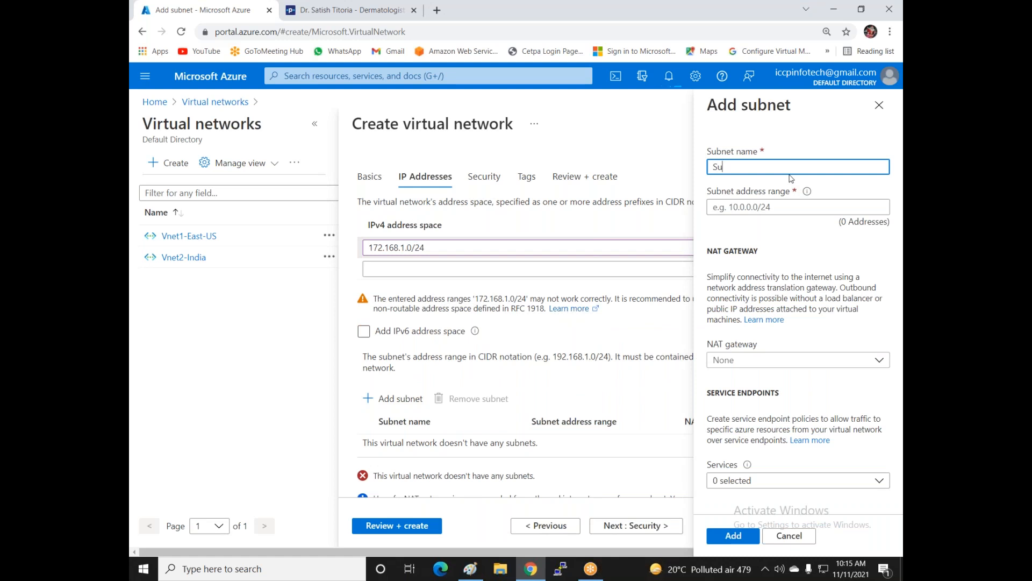
- Add subnet Sub3 with the address range 172.168.1.0/26
{"action": "left_click", "coordinate": [806, 209]}
{"action": "type", "text": "172.168."}
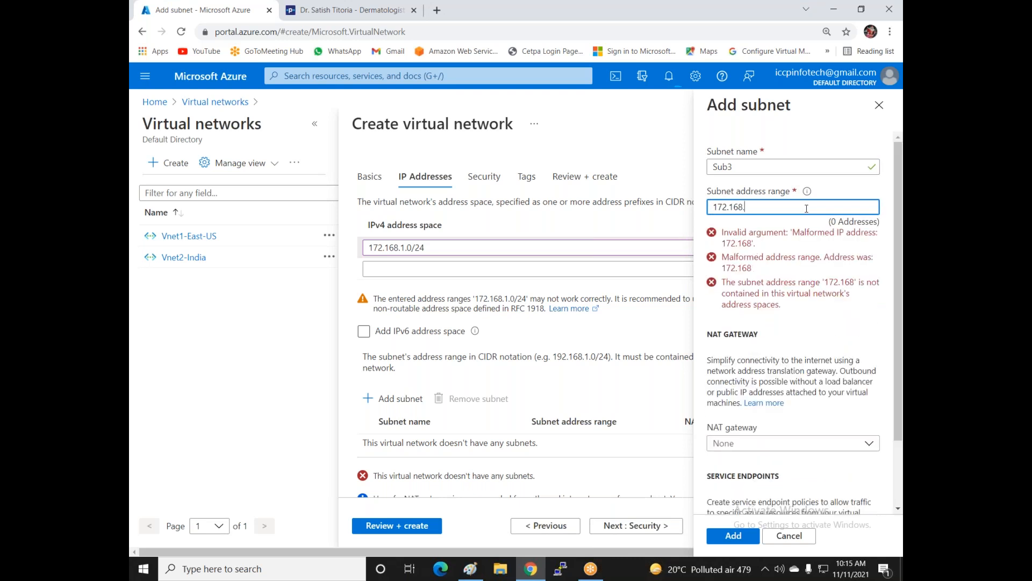
{"action": "type", "text": "1.0"}
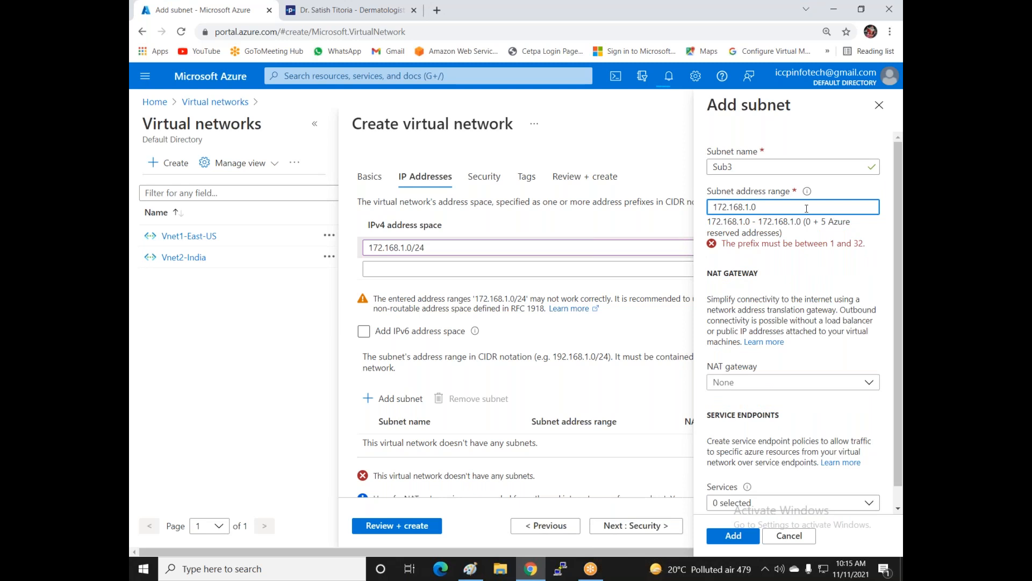
{"action": "type", "text": "/26"}
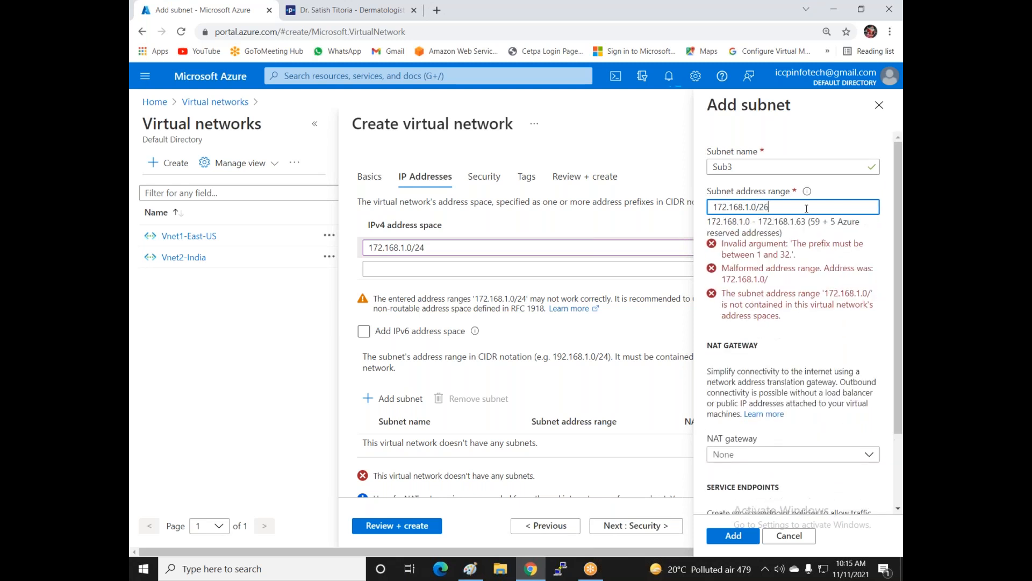
{"action": "left_click", "coordinate": [733, 536]}
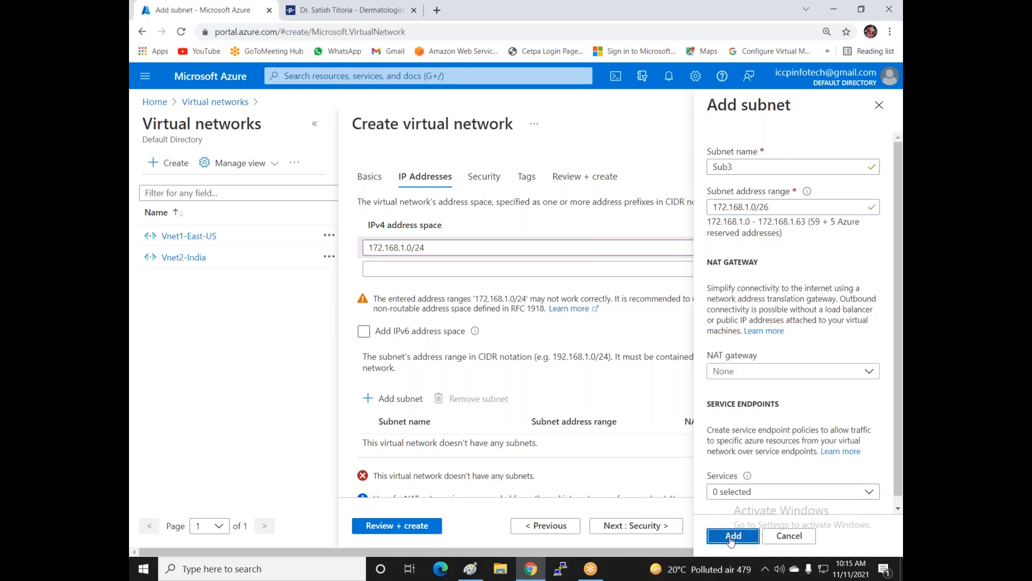
- Review and create the virtual network, then return to the Paint diagram
{"action": "left_click", "coordinate": [389, 529]}
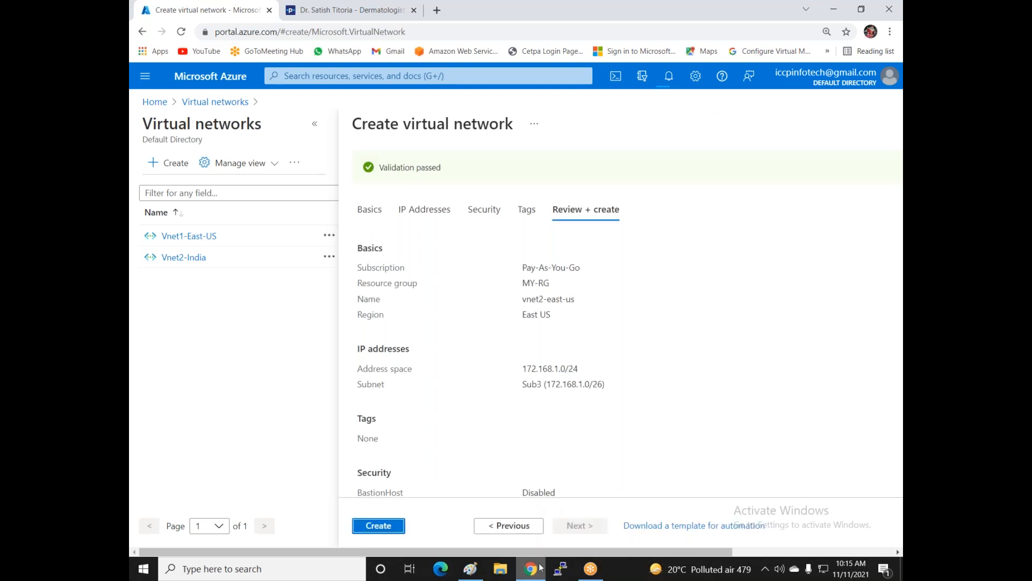
{"action": "left_click", "coordinate": [390, 531]}
{"action": "left_click", "coordinate": [470, 568]}
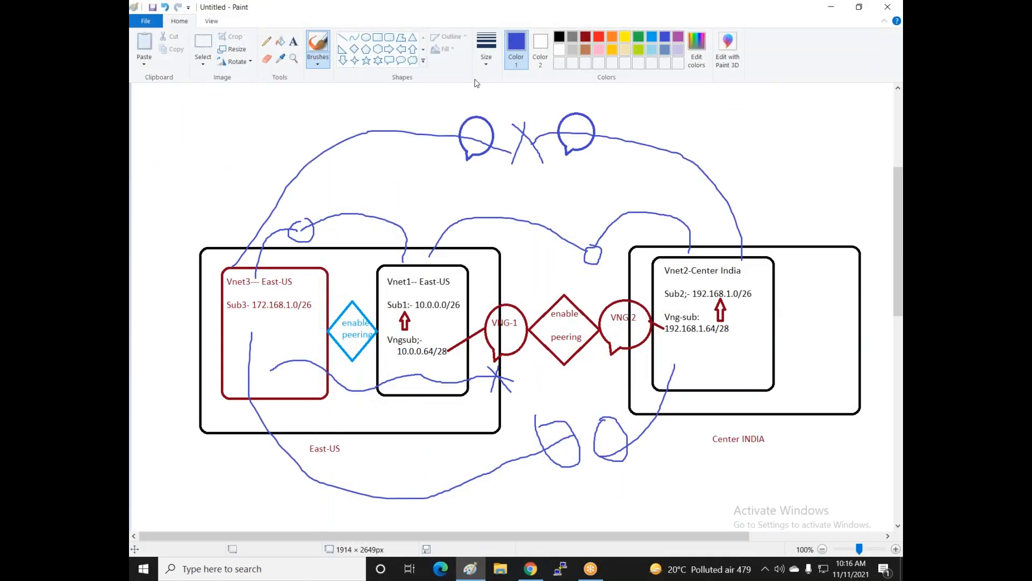
- Undo the blue scribbles and draw red ticks in Vnet1, Vnet2, Vnet3 and above VNG-1 and VNG2
{"action": "key", "text": "ctrl+z"}
{"action": "key", "text": "ctrl+z"}
{"action": "key", "text": "ctrl+z"}
{"action": "key", "text": "ctrl+z"}
{"action": "key", "text": "ctrl+z"}
{"action": "key", "text": "ctrl+z"}
{"action": "key", "text": "ctrl+z"}
{"action": "key", "text": "ctrl+z"}
{"action": "key", "text": "ctrl+z"}
{"action": "key", "text": "ctrl+z"}
{"action": "key", "text": "ctrl+z"}
{"action": "key", "text": "ctrl+z"}
{"action": "key", "text": "ctrl+z"}
{"action": "key", "text": "ctrl+z"}
{"action": "key", "text": "ctrl+z"}
{"action": "key", "text": "ctrl+z"}
{"action": "key", "text": "ctrl+z"}
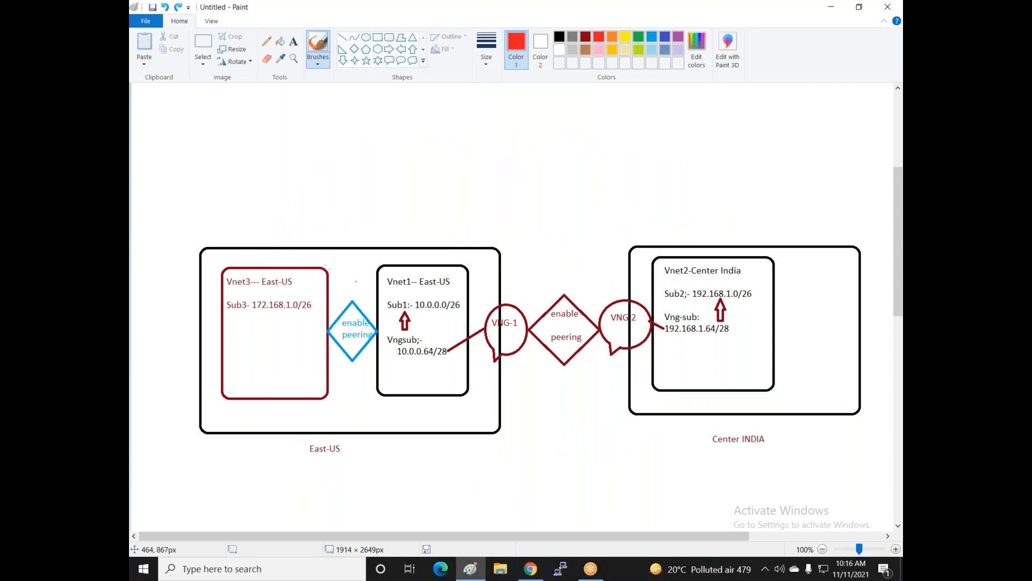
{"action": "left_click_drag", "start_coordinate": [395, 376], "coordinate": [449, 377]}
{"action": "left_click_drag", "start_coordinate": [706, 356], "coordinate": [733, 340]}
{"action": "left_click_drag", "start_coordinate": [245, 365], "coordinate": [318, 331]}
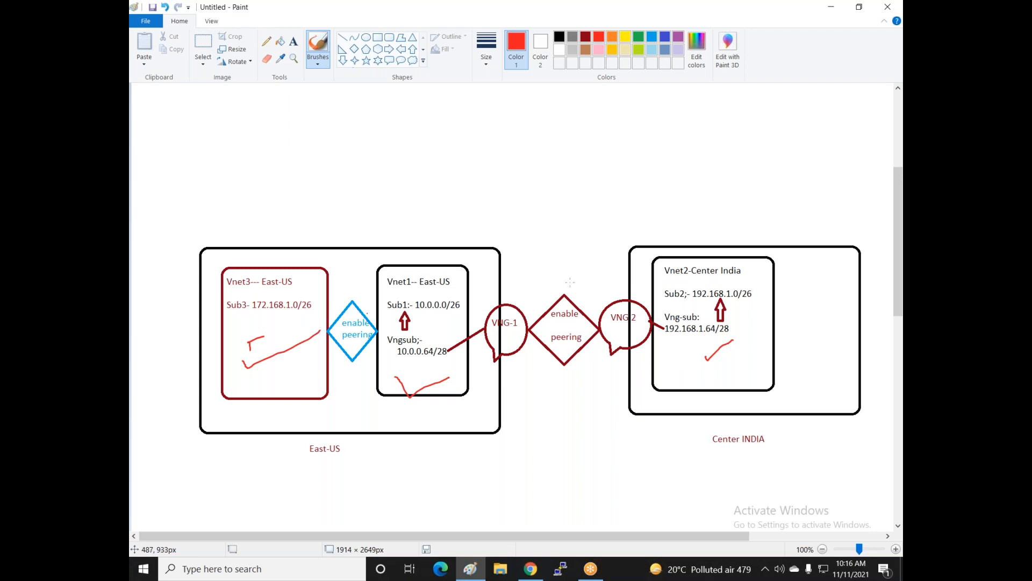
{"action": "left_click_drag", "start_coordinate": [515, 304], "coordinate": [556, 267]}
{"action": "left_click_drag", "start_coordinate": [614, 297], "coordinate": [635, 276]}
- Draw small red rectangular callouts inside the Vnet3, Vnet1 and Vnet2 boxes, then switch to Chrome
{"action": "left_click", "coordinate": [392, 63]}
{"action": "left_click_drag", "start_coordinate": [277, 366], "coordinate": [305, 396]}
{"action": "left_click_drag", "start_coordinate": [417, 361], "coordinate": [440, 389]}
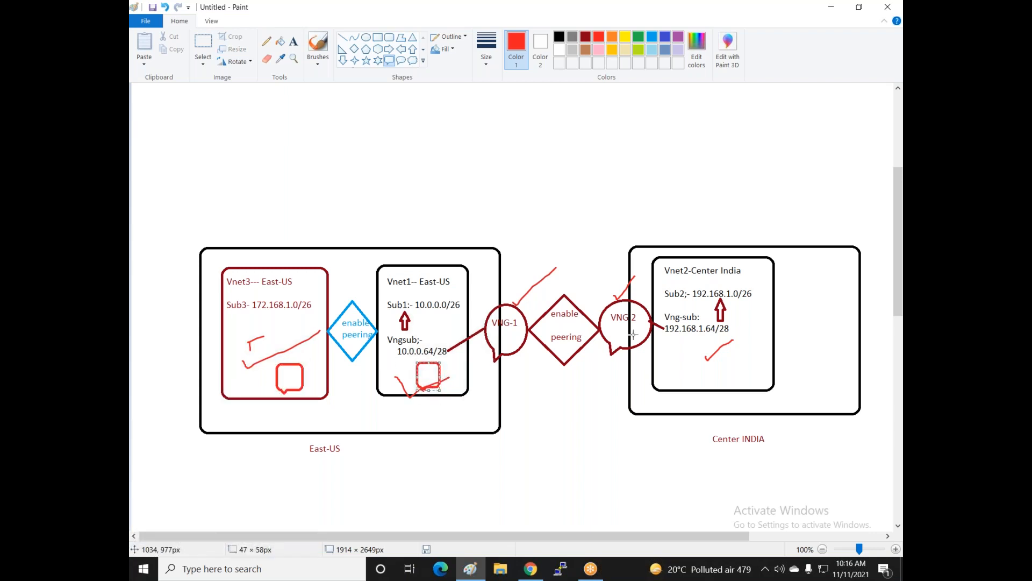
{"action": "left_click_drag", "start_coordinate": [671, 347], "coordinate": [693, 384]}
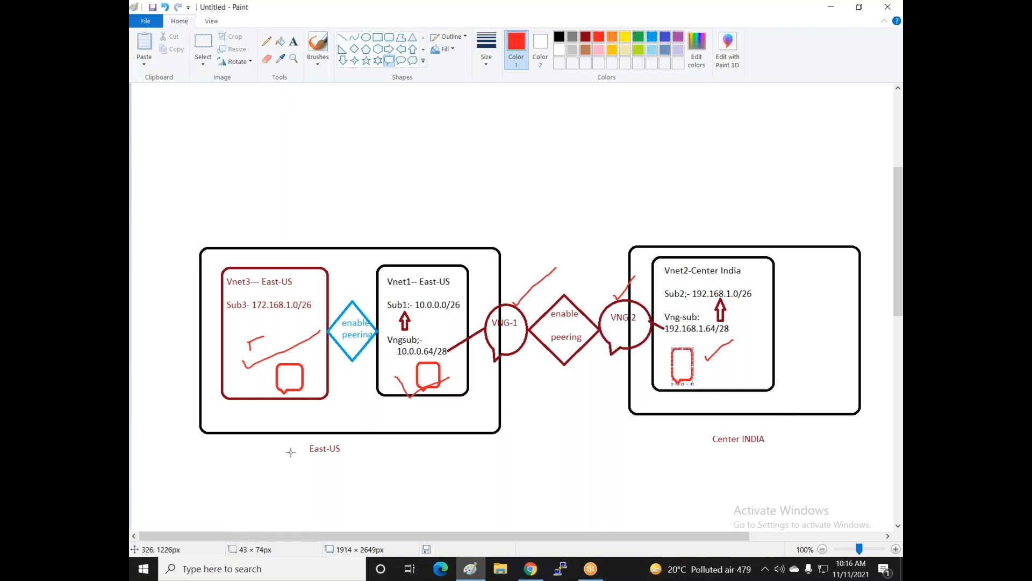
{"action": "left_click", "coordinate": [530, 568]}
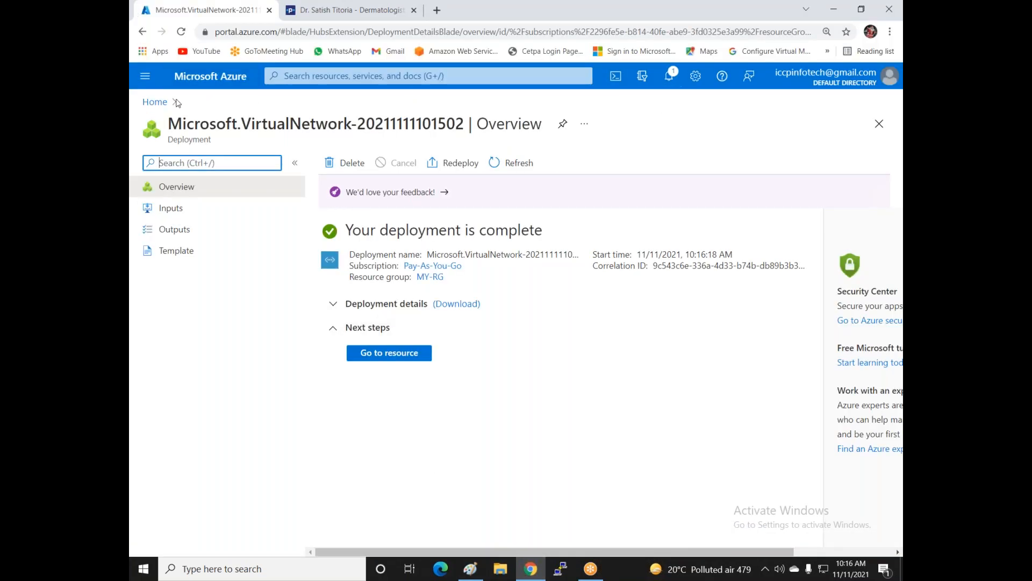
- From the portal menu go to Virtual machines and choose Create > Virtual machine
{"action": "left_click", "coordinate": [145, 75]}
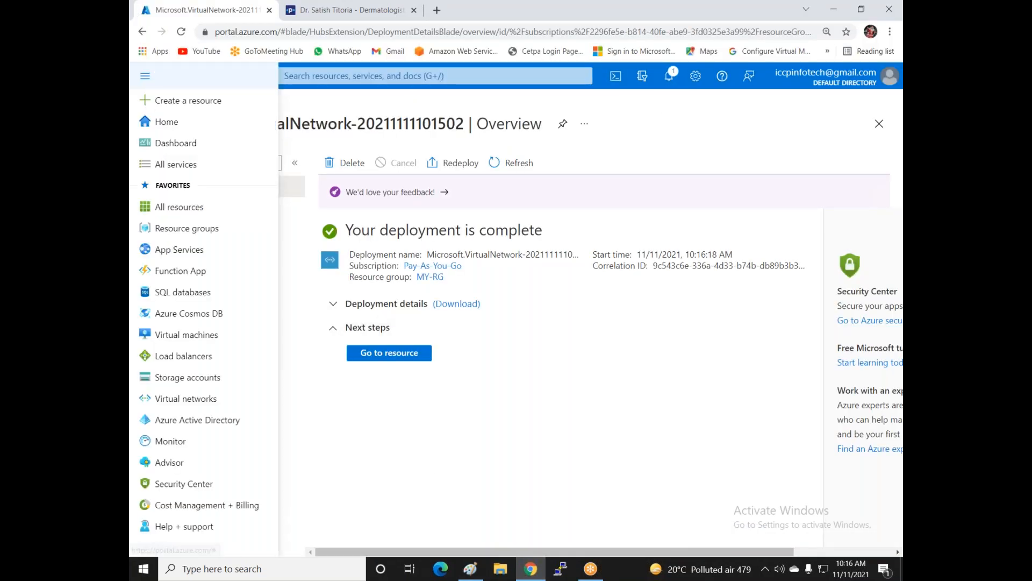
{"action": "left_click", "coordinate": [186, 335]}
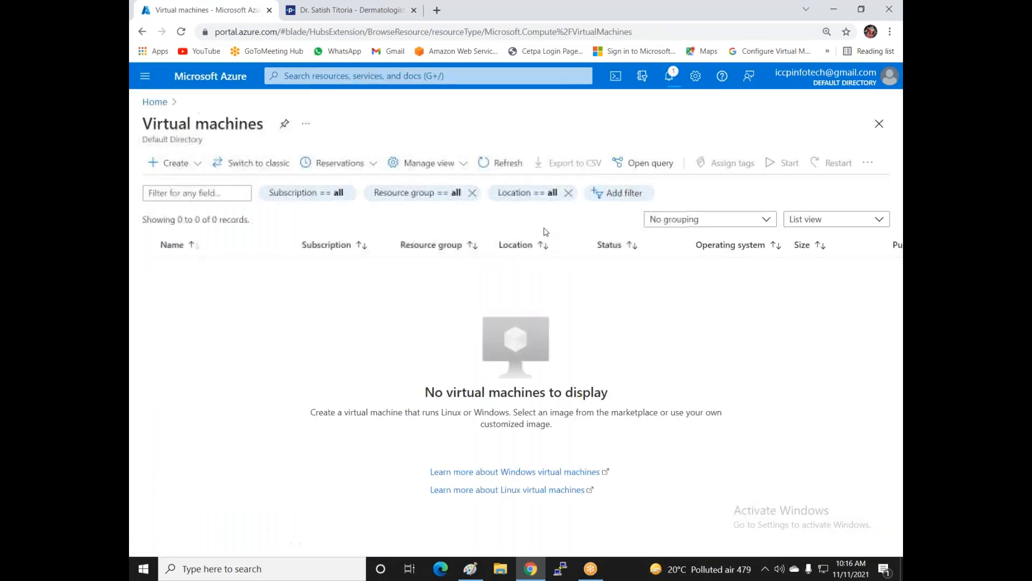
{"action": "left_click", "coordinate": [192, 170]}
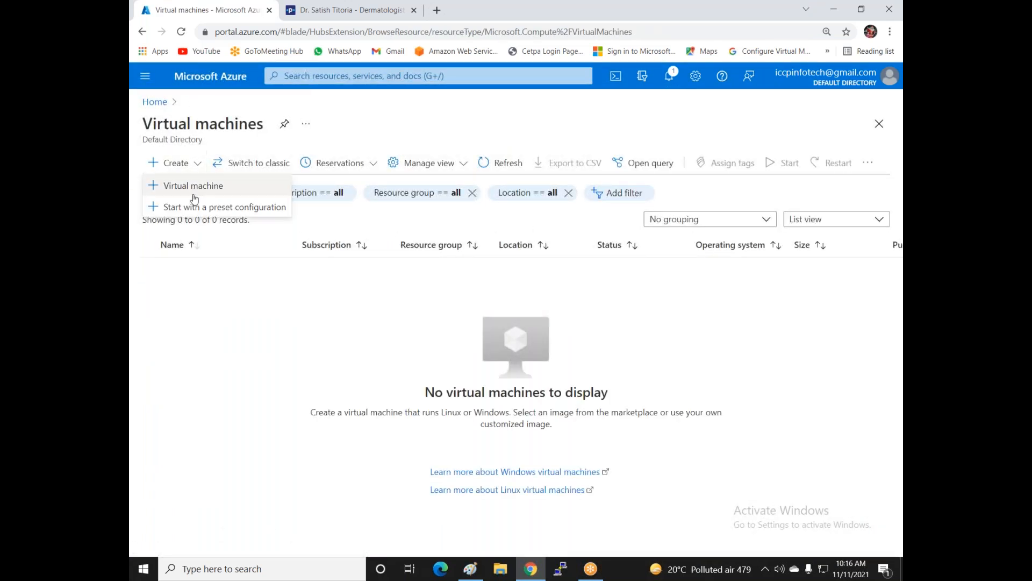
{"action": "left_click", "coordinate": [193, 189]}
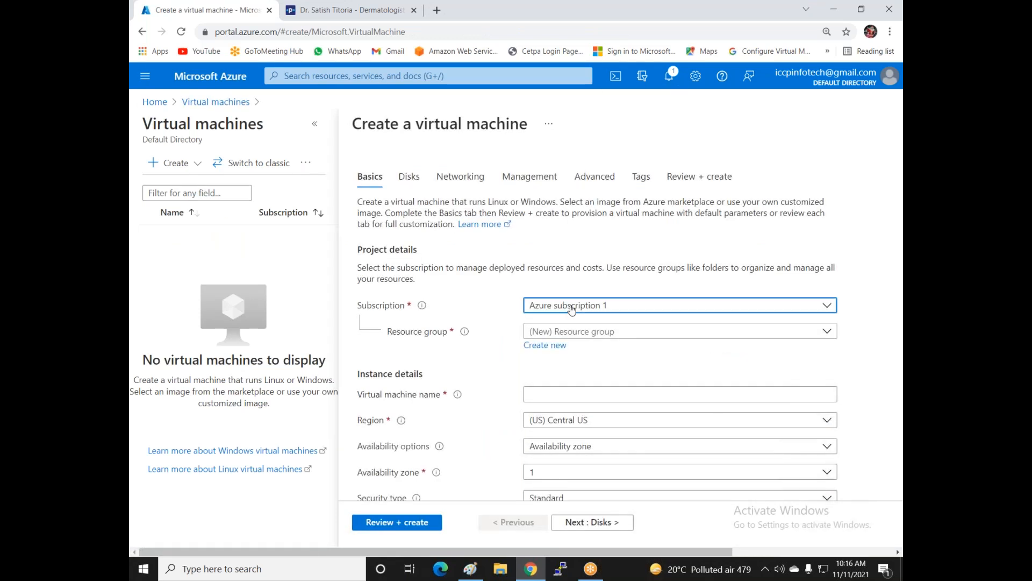
- Set Pay-As-You-Go, resource group MY-RG, name Vm1-Vnet1 and no infrastructure redundancy
{"action": "left_click", "coordinate": [579, 305]}
{"action": "left_click", "coordinate": [561, 372]}
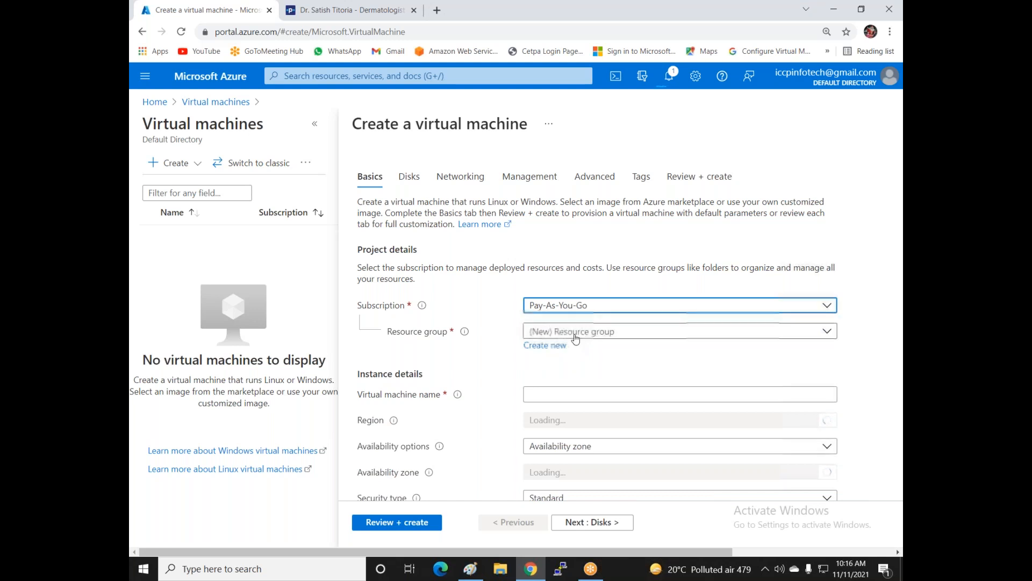
{"action": "left_click", "coordinate": [575, 331]}
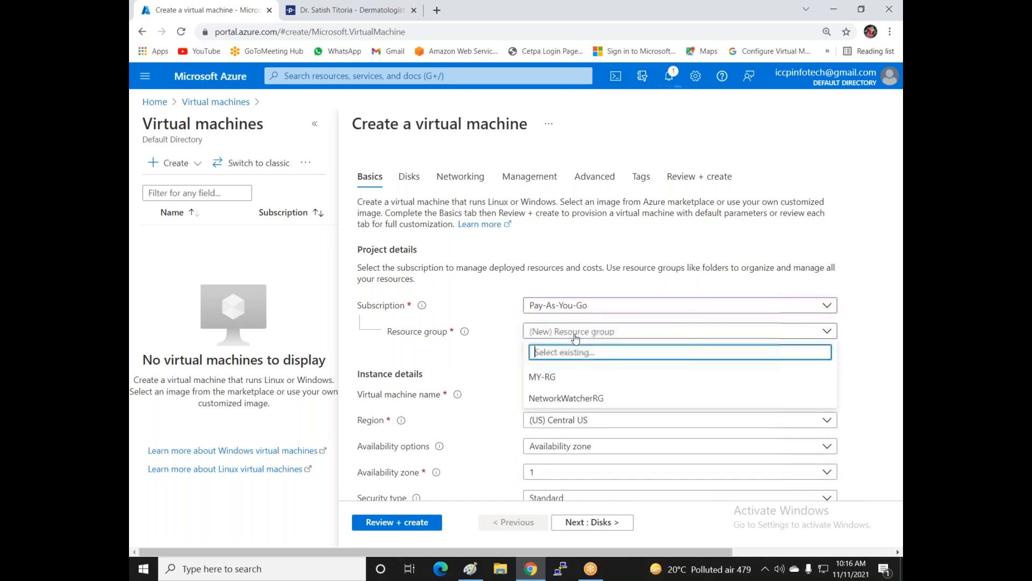
{"action": "left_click", "coordinate": [545, 378]}
{"action": "left_click", "coordinate": [561, 395]}
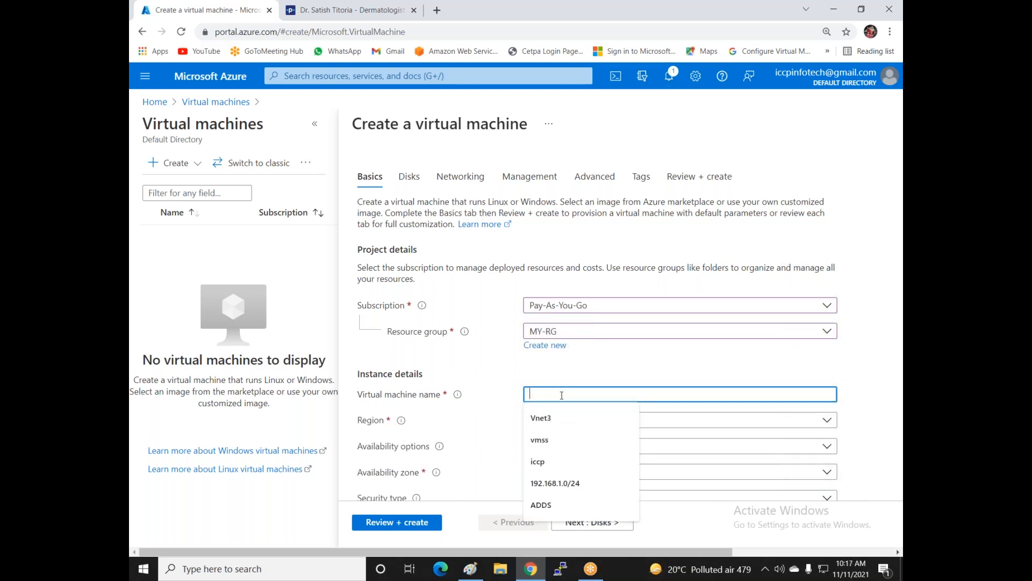
{"action": "type", "text": "Vm1-Vnet1"}
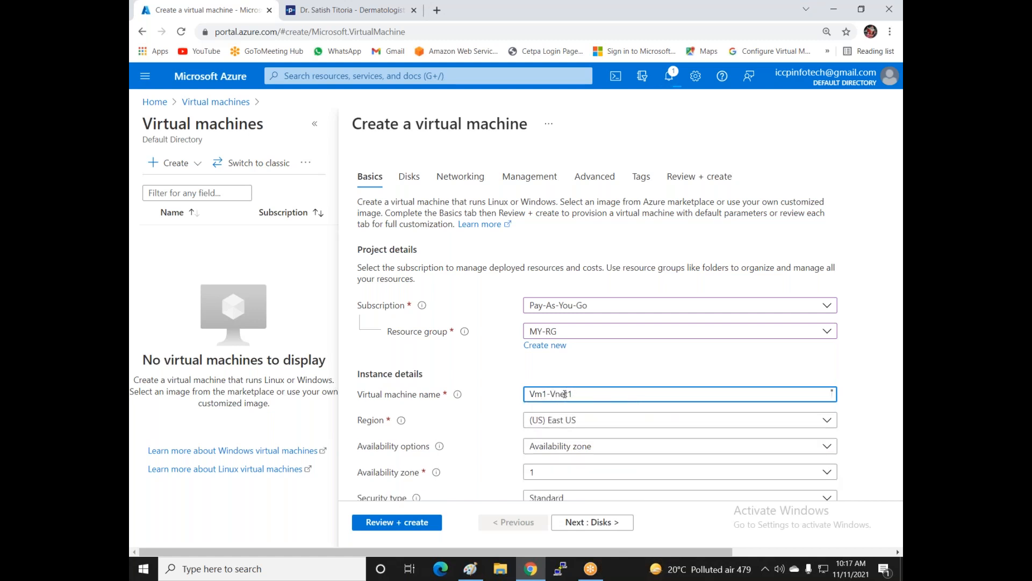
{"action": "scroll", "coordinate": [573, 356], "scroll_direction": "down", "scroll_amount": 2}
{"action": "left_click", "coordinate": [623, 332]}
{"action": "left_click", "coordinate": [623, 330]}
{"action": "left_click", "coordinate": [619, 341]}
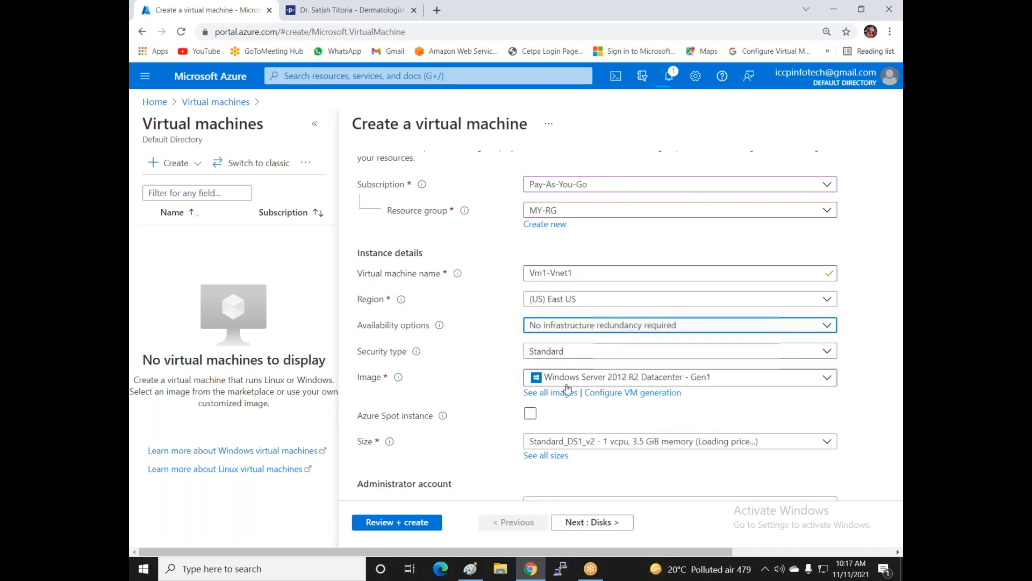
- Accept the suggested administrator username, then enter and confirm the admin password
{"action": "scroll", "coordinate": [587, 385], "scroll_direction": "down", "scroll_amount": 1}
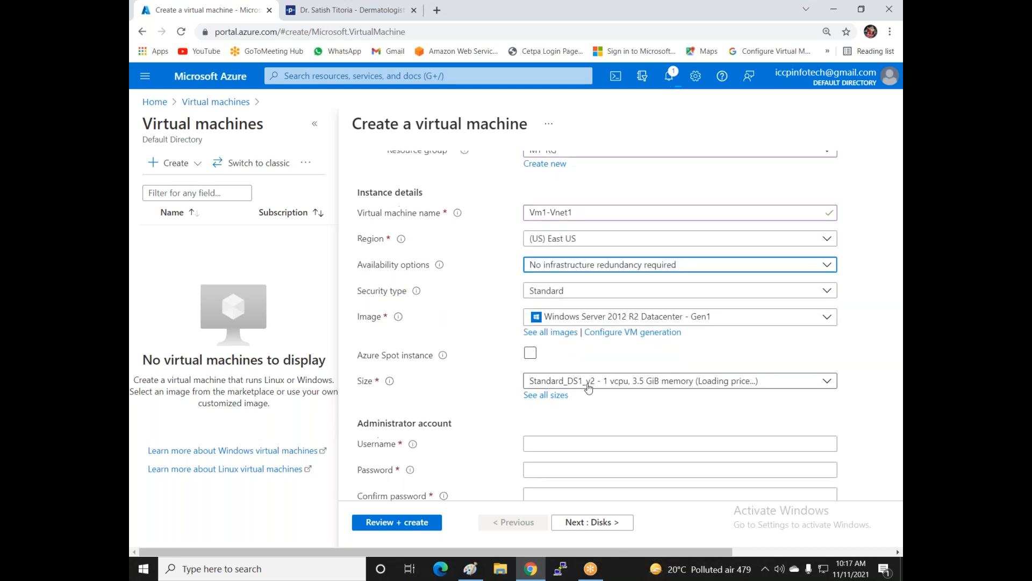
{"action": "scroll", "coordinate": [670, 392], "scroll_direction": "down", "scroll_amount": 1}
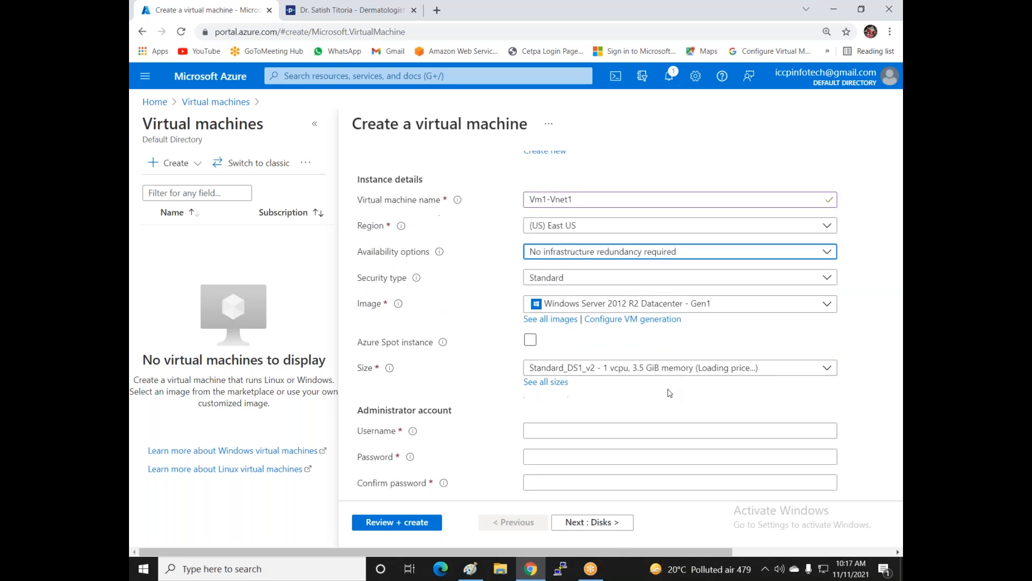
{"action": "left_click", "coordinate": [543, 383]}
{"action": "left_click", "coordinate": [555, 411]}
{"action": "left_click", "coordinate": [554, 411]}
{"action": "type", "text": "••••"}
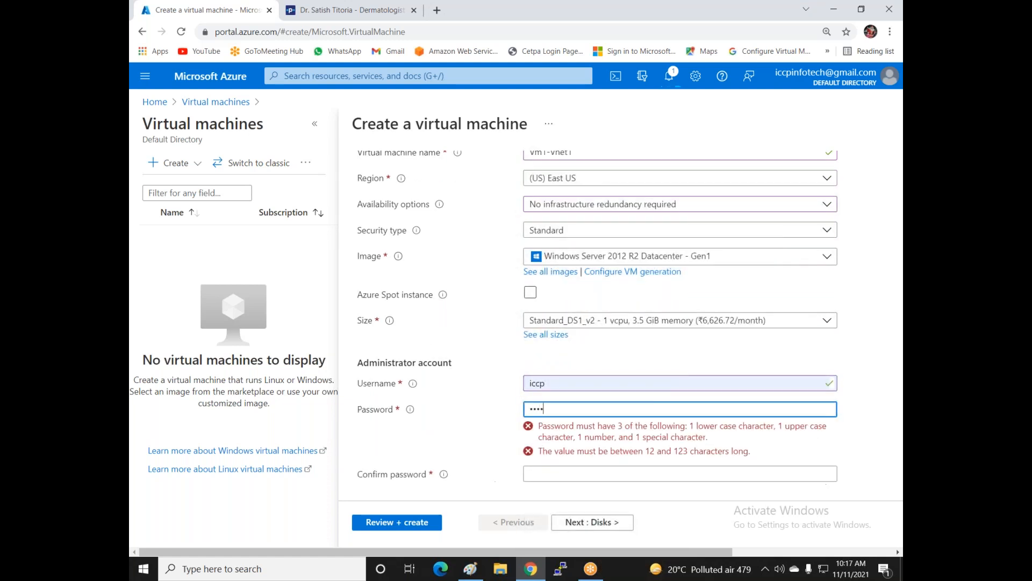
{"action": "type", "text": "••••••••"}
{"action": "left_click", "coordinate": [559, 434]}
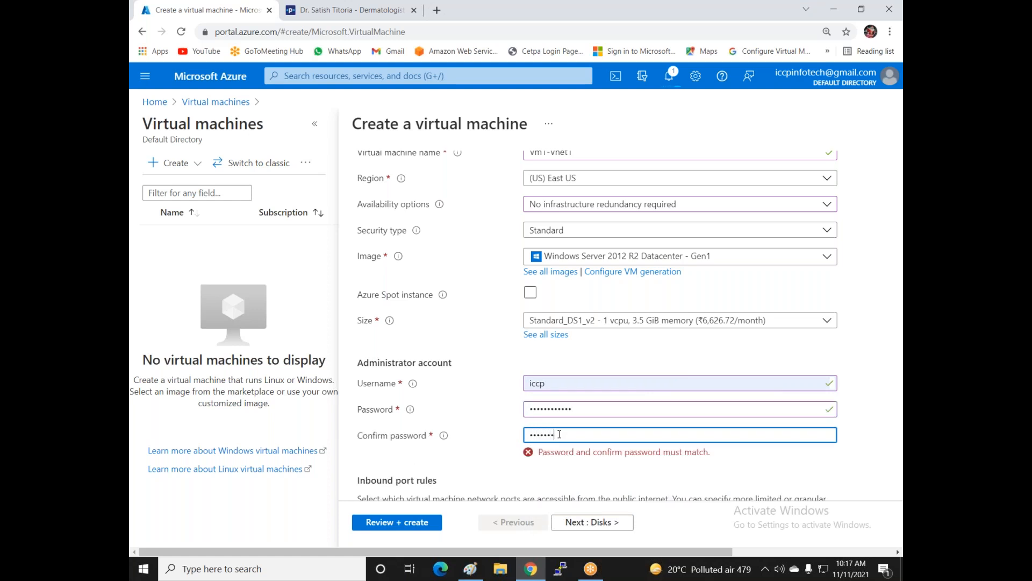
{"action": "type", "text": "••••••••••••"}
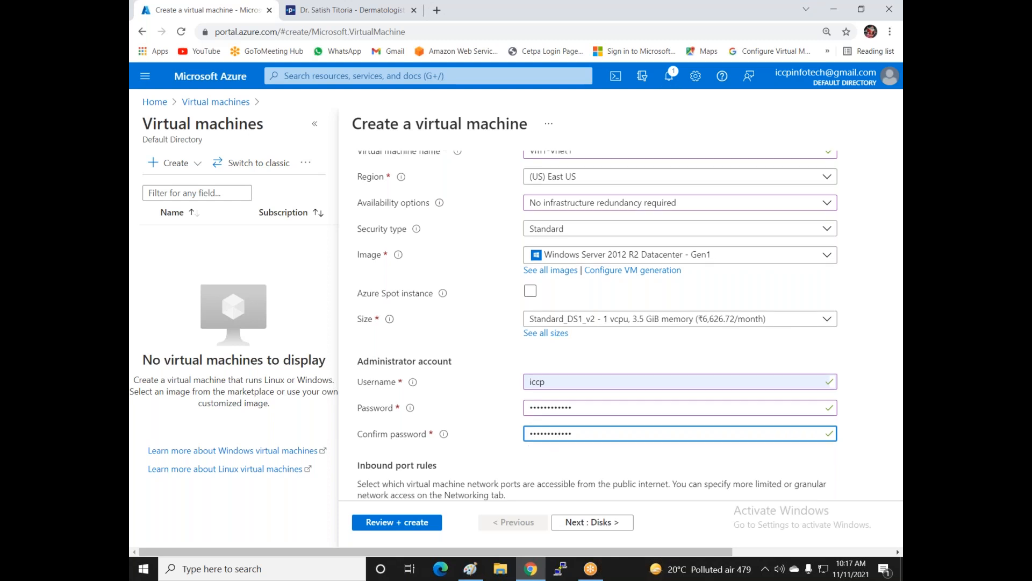
- Also allow HTTP (80) and HTTPS (443) inbound alongside RDP, then continue to Disks
{"action": "scroll", "coordinate": [591, 409], "scroll_direction": "down", "scroll_amount": 3}
{"action": "left_click", "coordinate": [608, 385]}
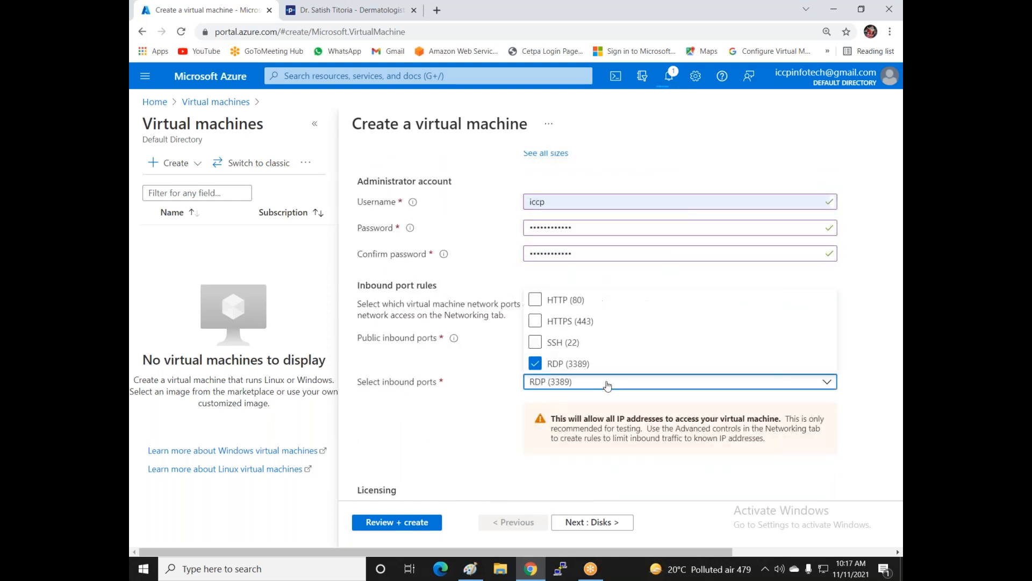
{"action": "left_click", "coordinate": [535, 301]}
{"action": "left_click", "coordinate": [535, 320]}
{"action": "left_click", "coordinate": [540, 428]}
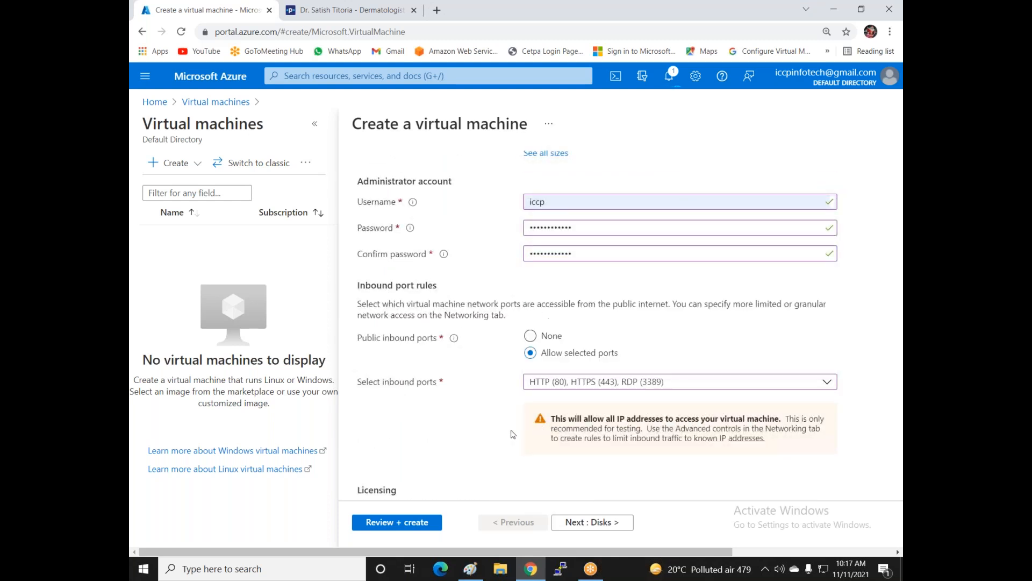
{"action": "scroll", "coordinate": [604, 427], "scroll_direction": "down", "scroll_amount": 2}
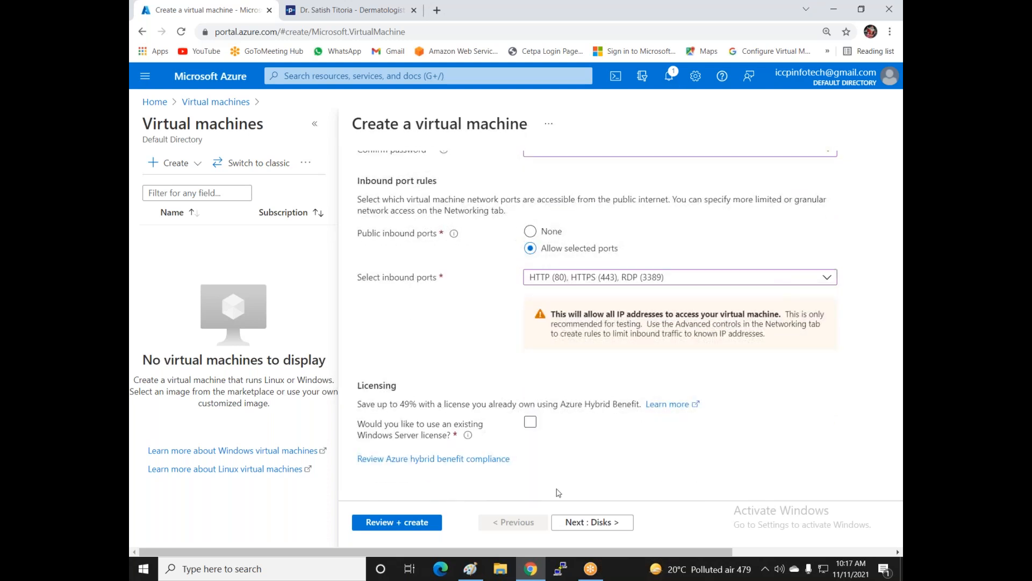
{"action": "left_click", "coordinate": [569, 523]}
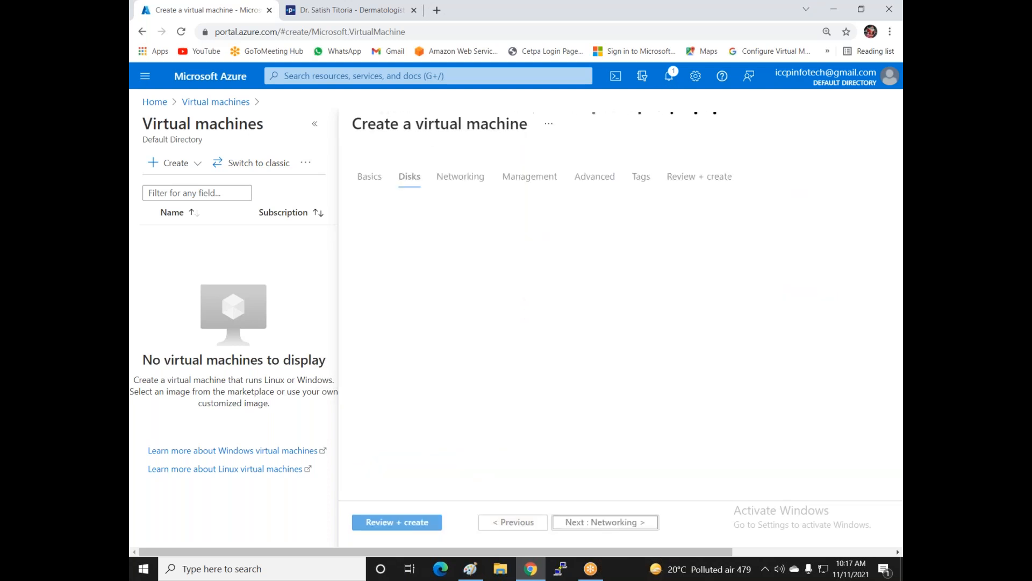
- Advance past Networking to Review + create and create the first VM in MY-RG
{"action": "left_click", "coordinate": [605, 522]}
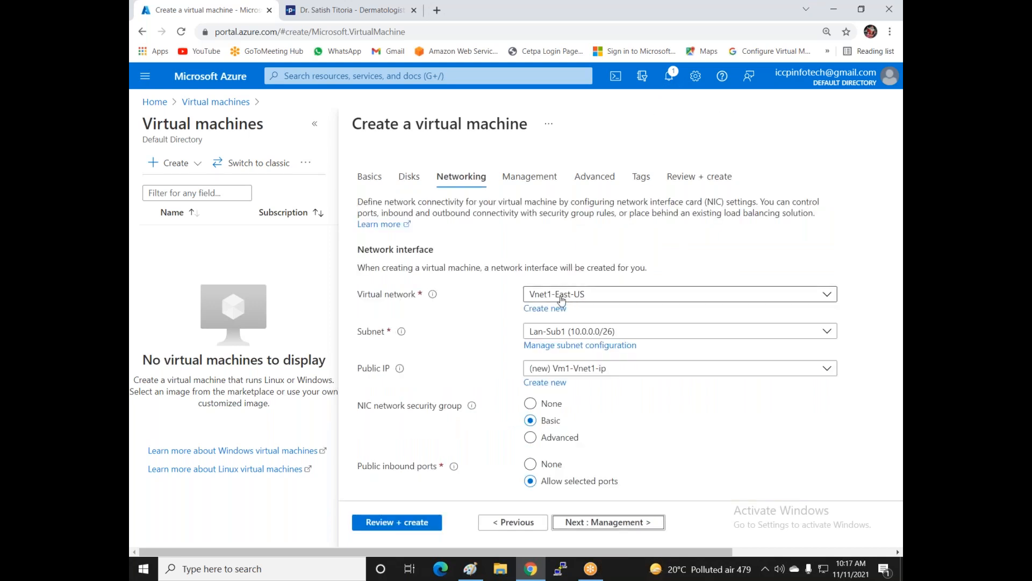
{"action": "left_click", "coordinate": [403, 523]}
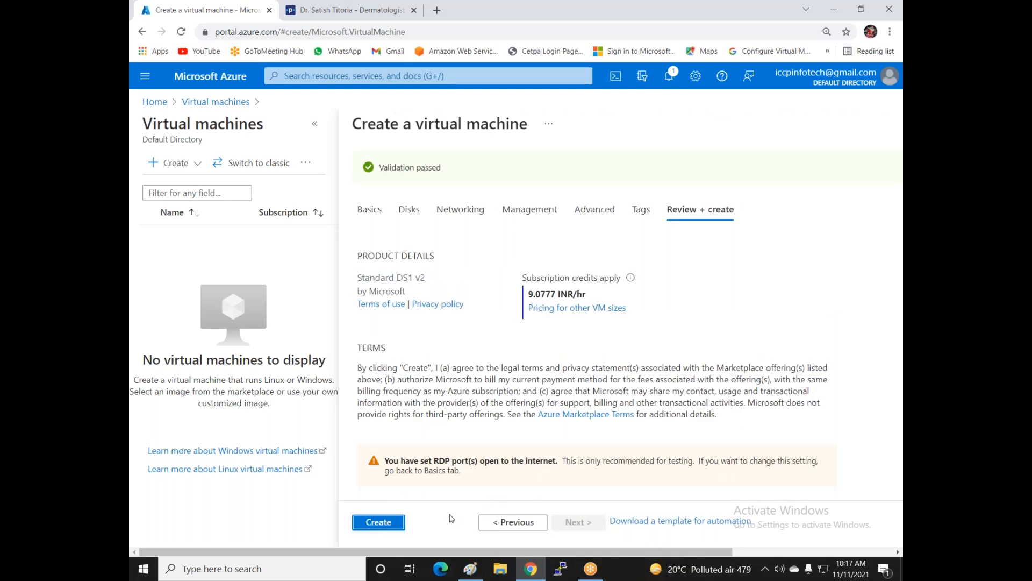
{"action": "left_click", "coordinate": [391, 525]}
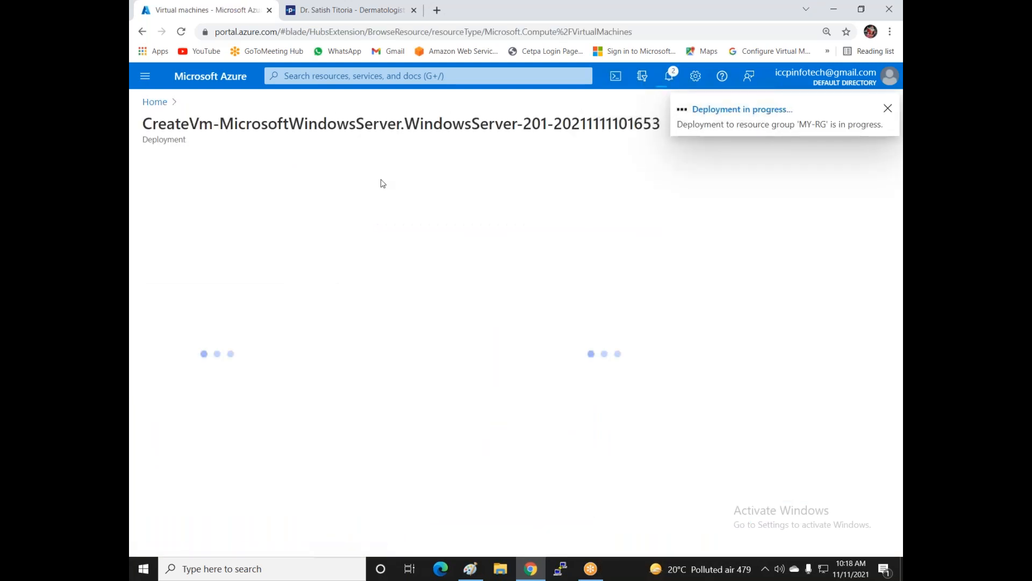
- From Home, open Virtual machines and start a new one via Create > Virtual machine
{"action": "left_click", "coordinate": [154, 102]}
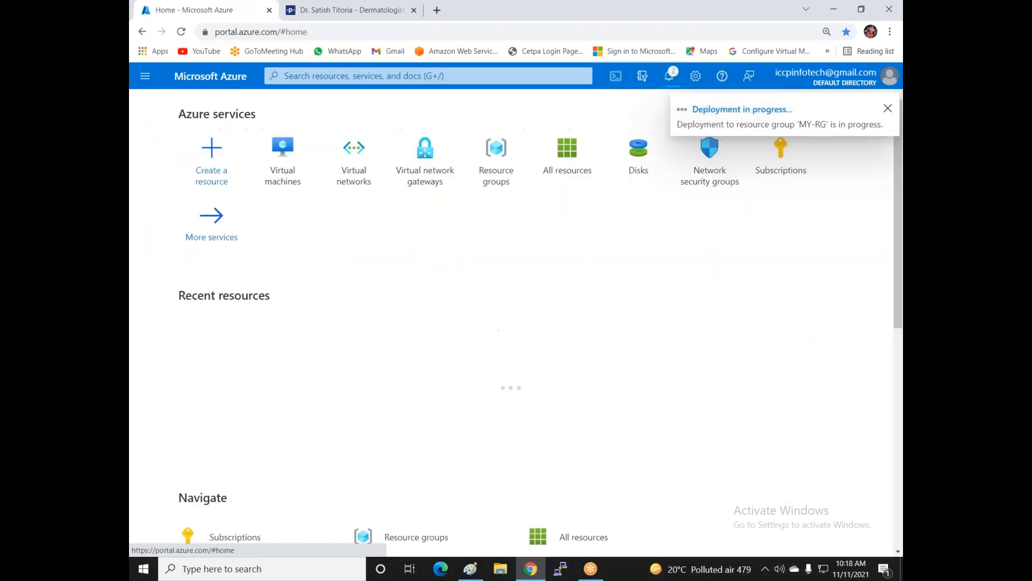
{"action": "left_click", "coordinate": [287, 171]}
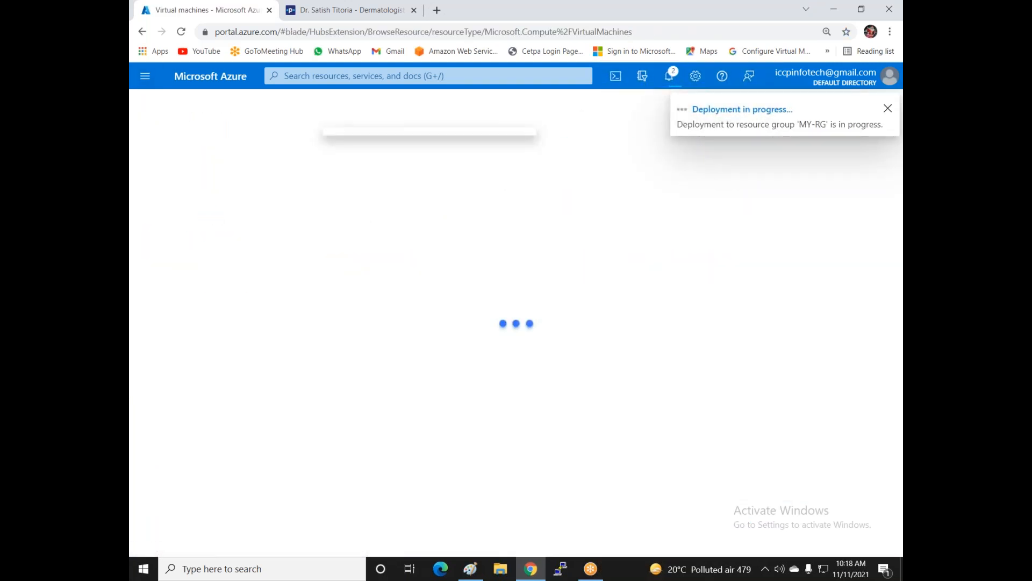
{"action": "left_click", "coordinate": [171, 163]}
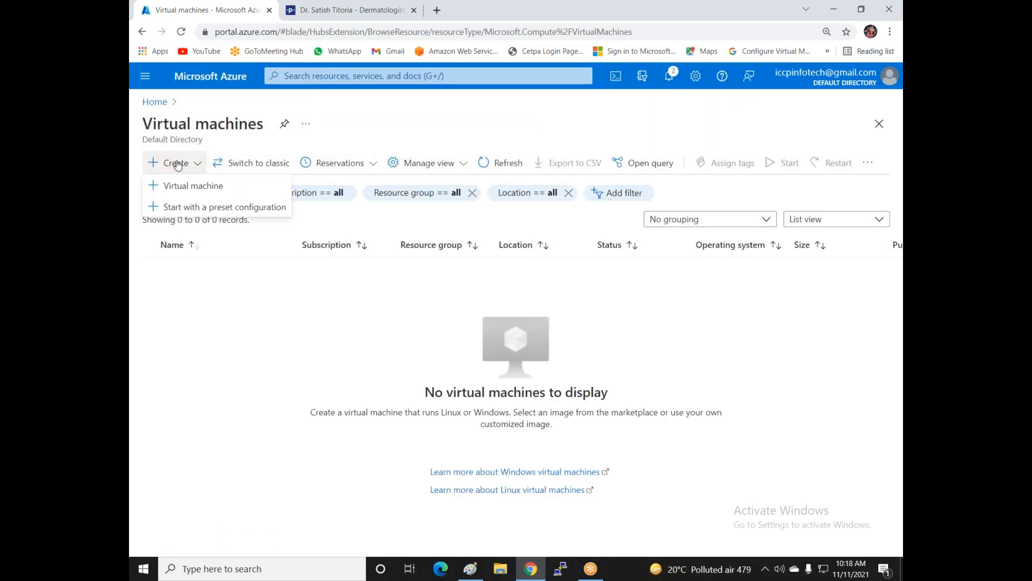
{"action": "left_click", "coordinate": [194, 186]}
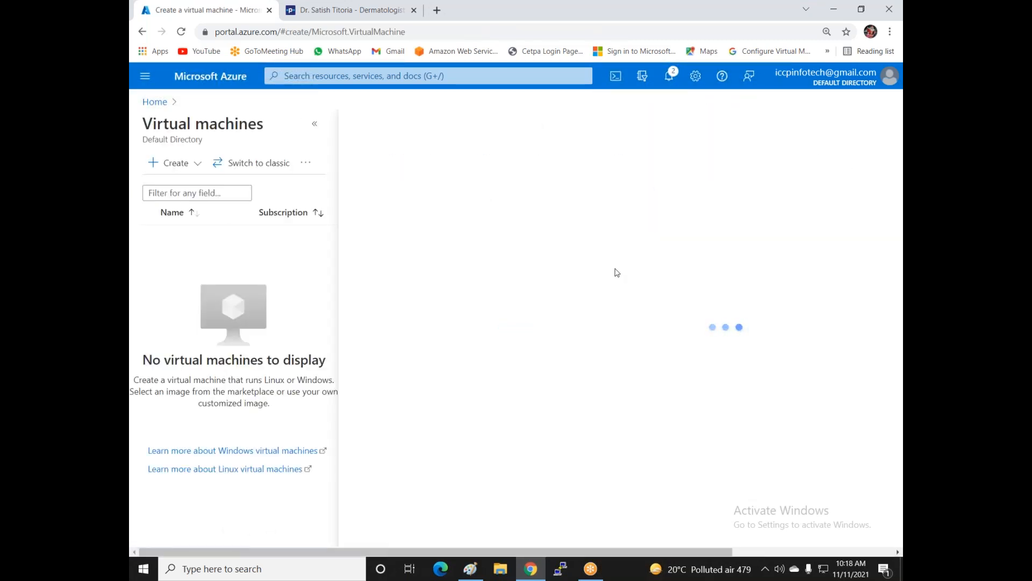
- Choose Pay-As-You-Go, resource group MY-RG, name Vm2-Vnet2 and region Central India
{"action": "left_click", "coordinate": [598, 306]}
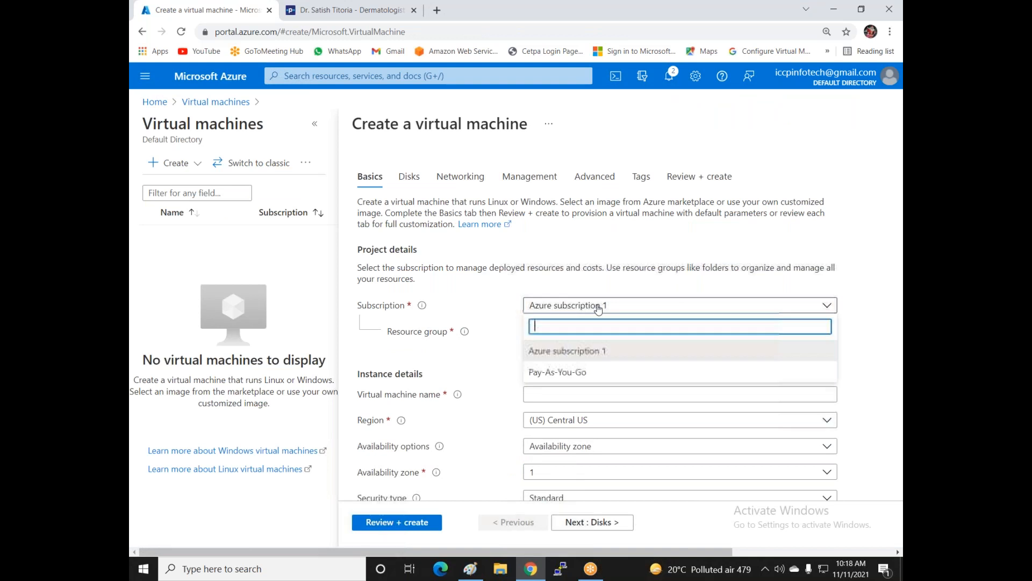
{"action": "left_click", "coordinate": [589, 371]}
{"action": "left_click", "coordinate": [574, 334]}
{"action": "left_click", "coordinate": [543, 378]}
{"action": "left_click", "coordinate": [564, 391]}
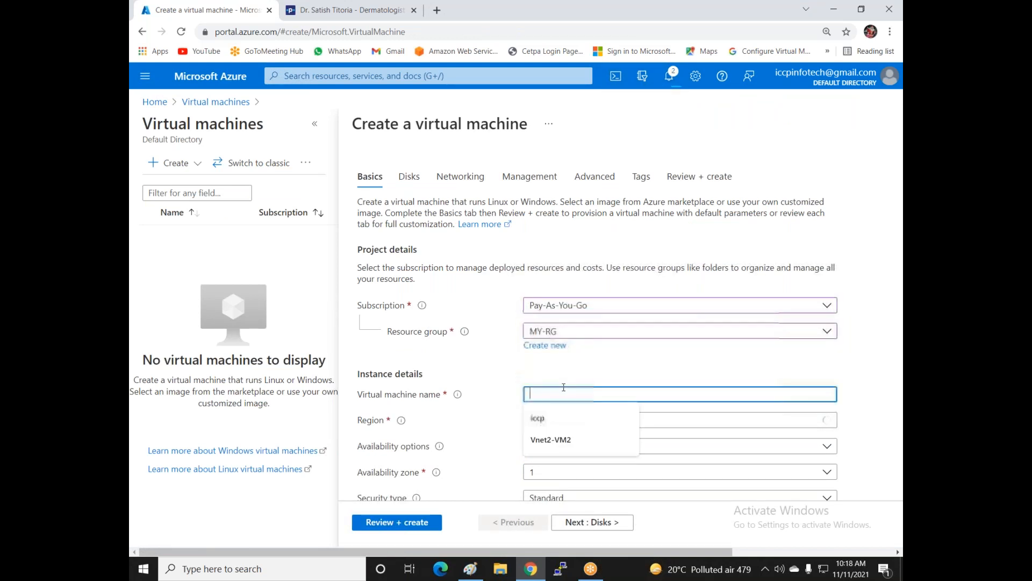
{"action": "type", "text": "Vm"}
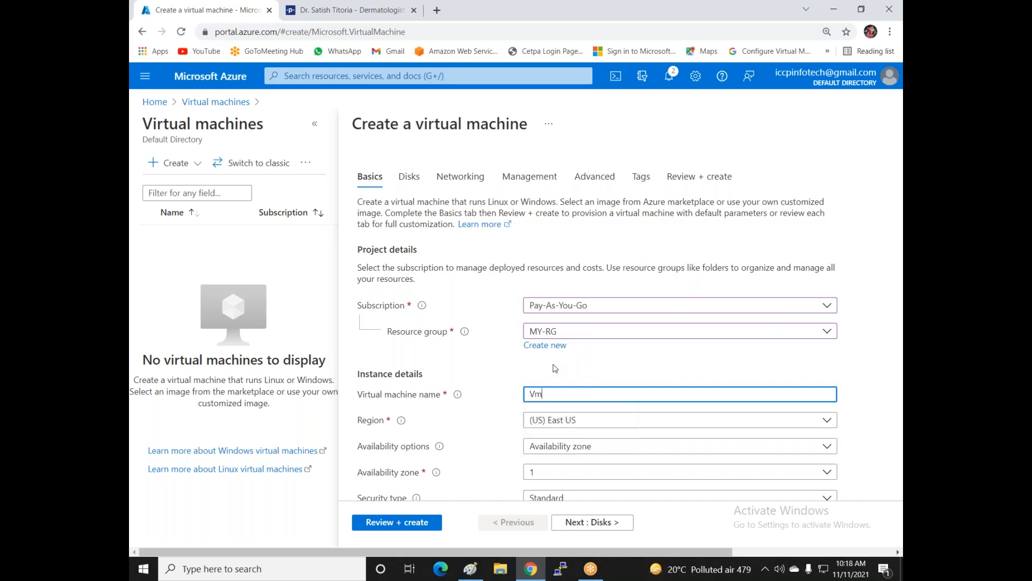
{"action": "type", "text": "2-Vnet2"}
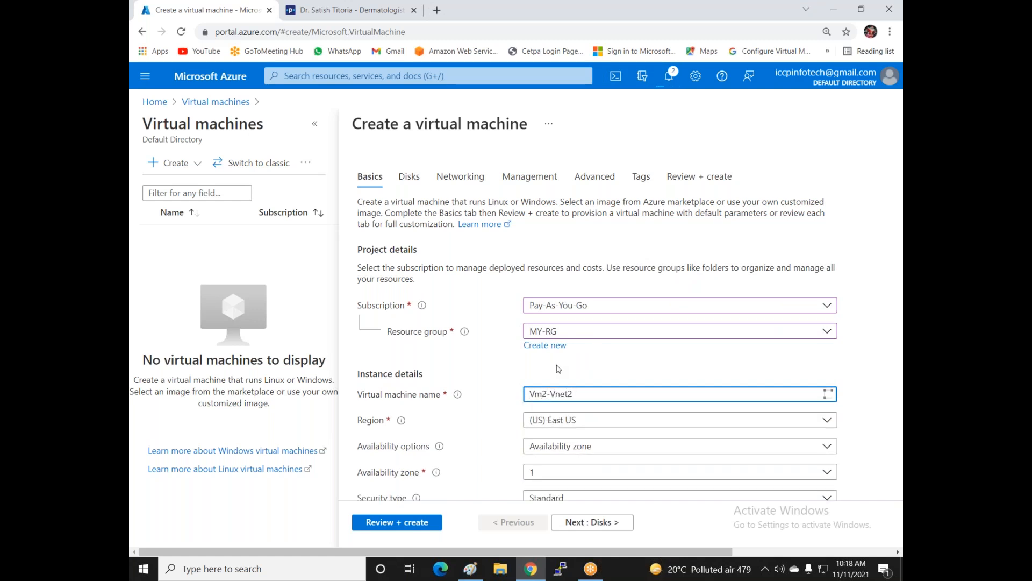
{"action": "scroll", "coordinate": [557, 368], "scroll_direction": "down", "scroll_amount": 1}
{"action": "left_click", "coordinate": [557, 364]}
{"action": "scroll", "coordinate": [570, 253], "scroll_direction": "down", "scroll_amount": 2}
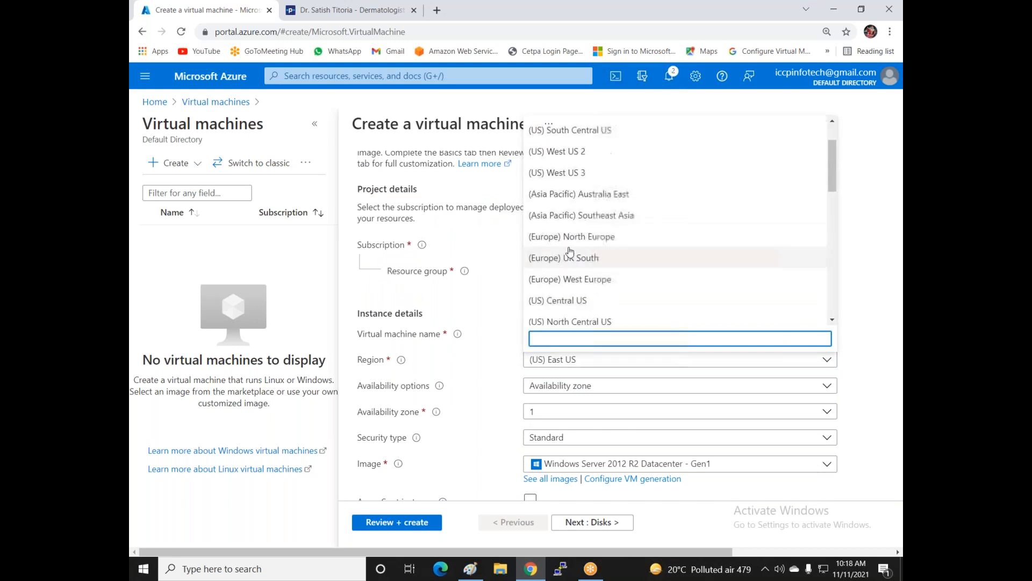
{"action": "scroll", "coordinate": [571, 264], "scroll_direction": "down", "scroll_amount": 1}
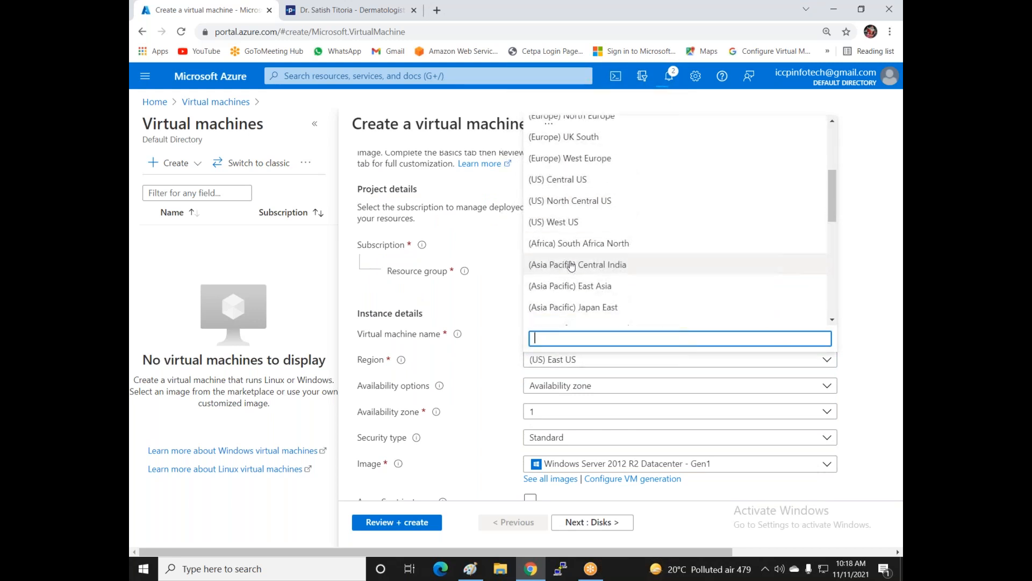
{"action": "left_click", "coordinate": [571, 266]}
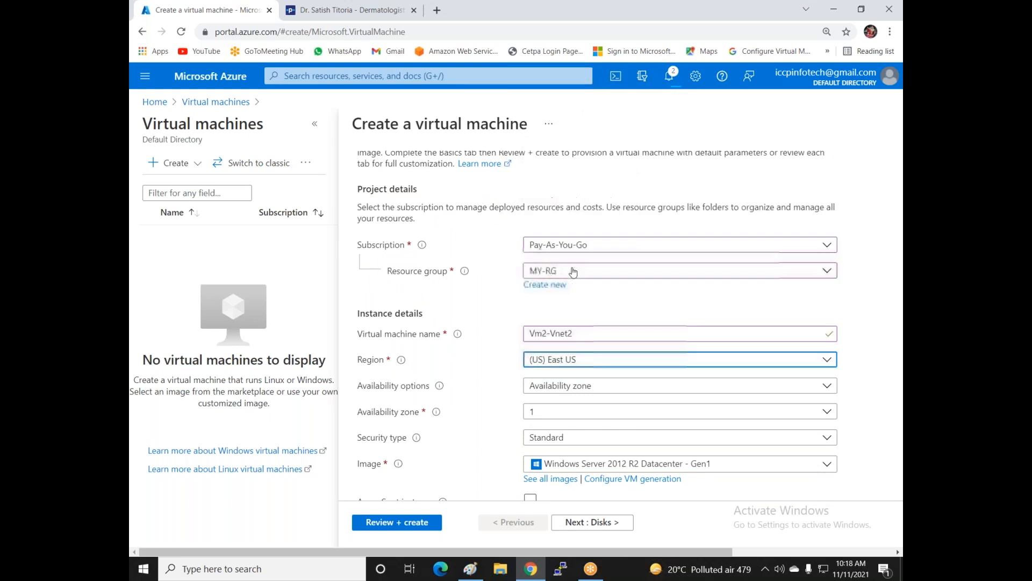
- Keep no infrastructure redundancy and set the administrator username and password
{"action": "left_click", "coordinate": [584, 387]}
{"action": "left_click", "coordinate": [495, 384]}
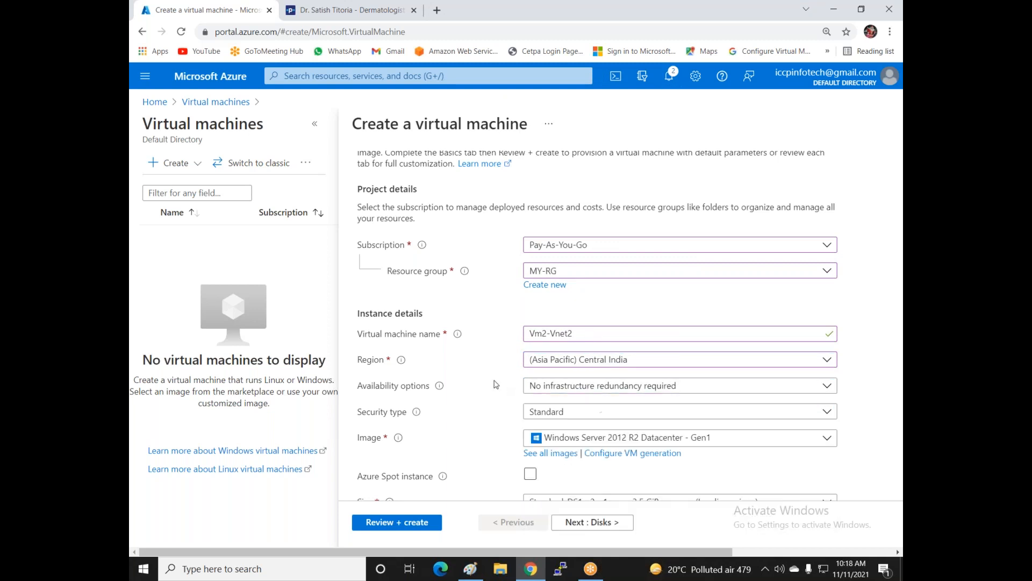
{"action": "scroll", "coordinate": [495, 384], "scroll_direction": "down", "scroll_amount": 1}
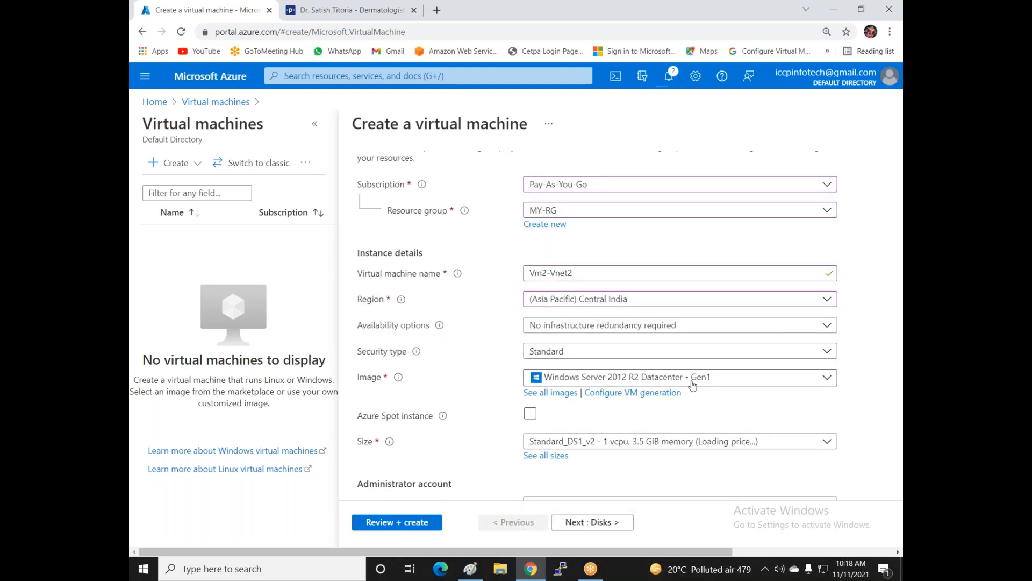
{"action": "scroll", "coordinate": [687, 398], "scroll_direction": "down", "scroll_amount": 2}
{"action": "left_click", "coordinate": [529, 383]}
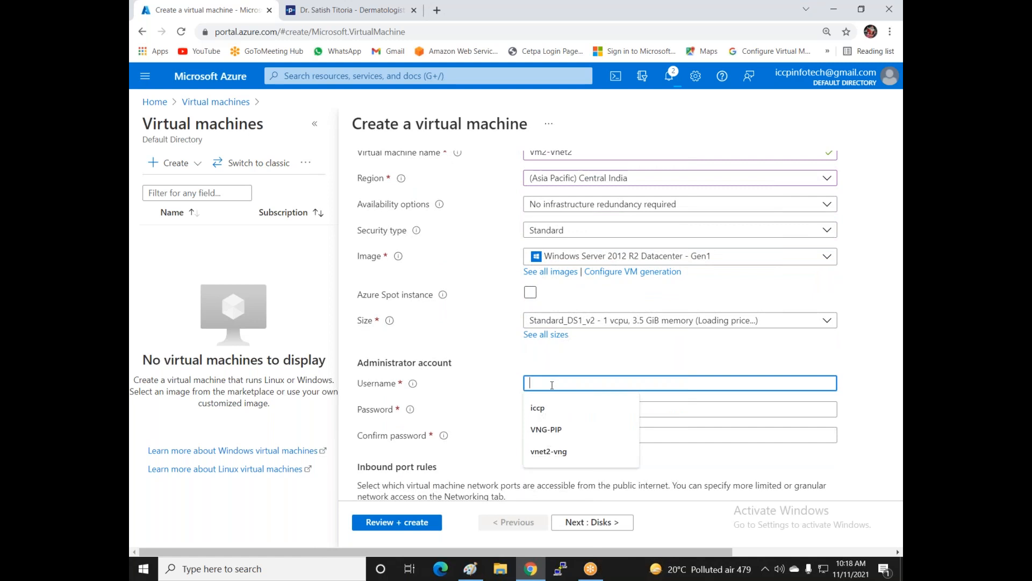
{"action": "left_click", "coordinate": [553, 415]}
{"action": "type", "text": "••••••••••"}
{"action": "left_click", "coordinate": [546, 437]}
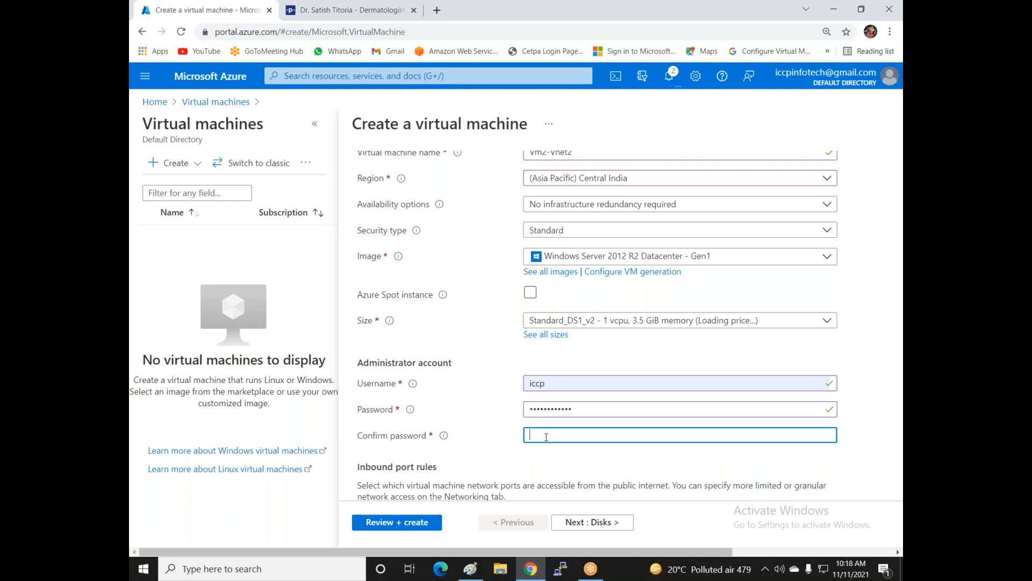
{"action": "type", "text": "••••••"}
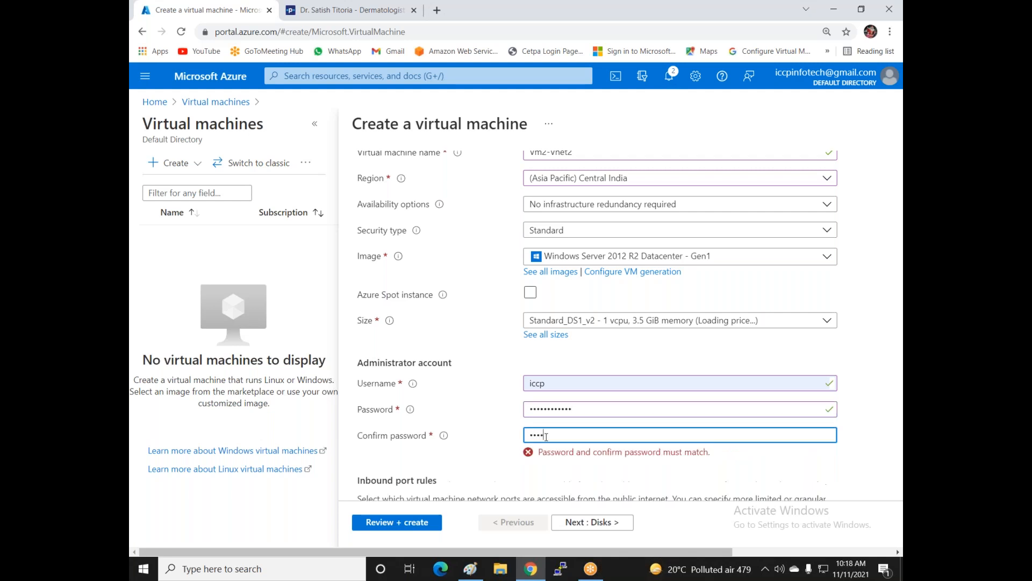
{"action": "type", "text": "••••"}
- Allow inbound ports HTTP (80), SSH (22) and HTTPS (443)
{"action": "scroll", "coordinate": [543, 429], "scroll_direction": "down", "scroll_amount": 2}
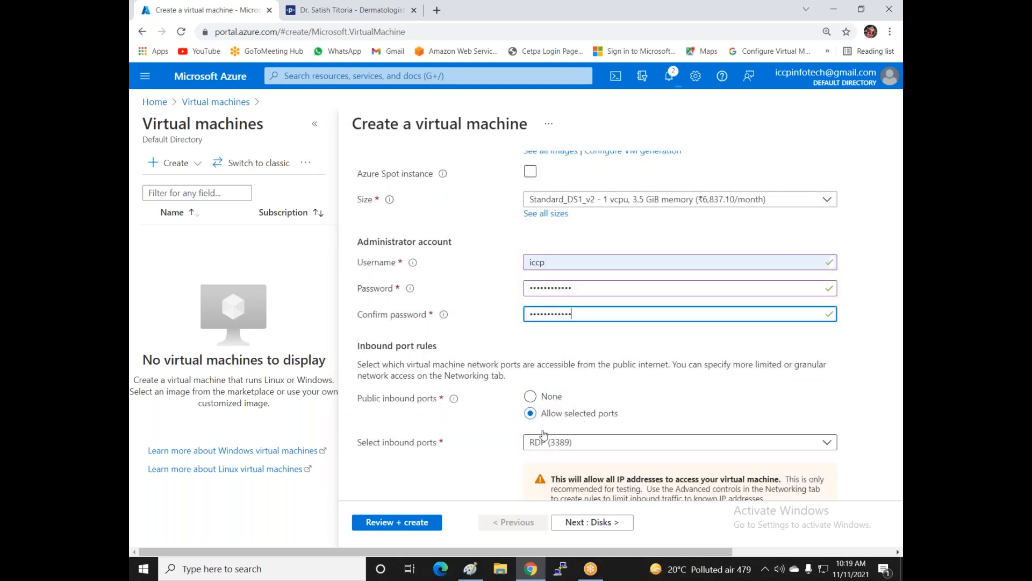
{"action": "left_click", "coordinate": [543, 442]}
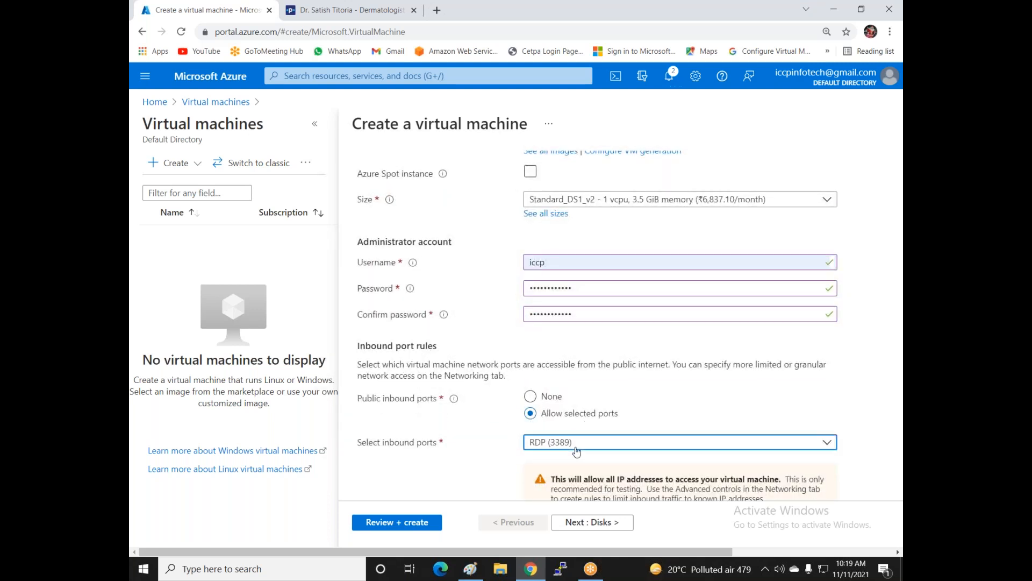
{"action": "left_click", "coordinate": [535, 360]}
{"action": "left_click", "coordinate": [536, 403]}
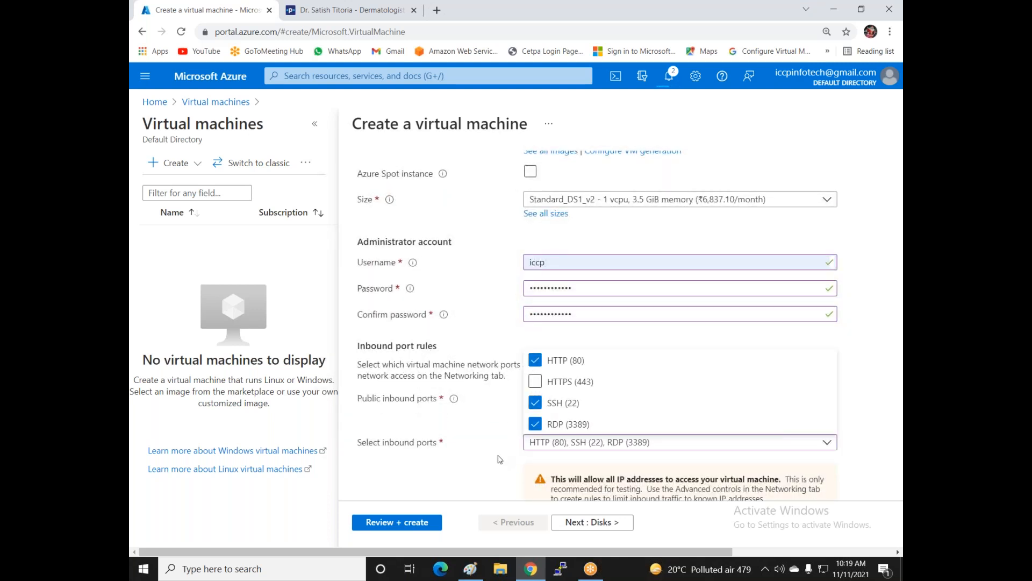
{"action": "left_click", "coordinate": [535, 381]}
{"action": "left_click", "coordinate": [514, 428]}
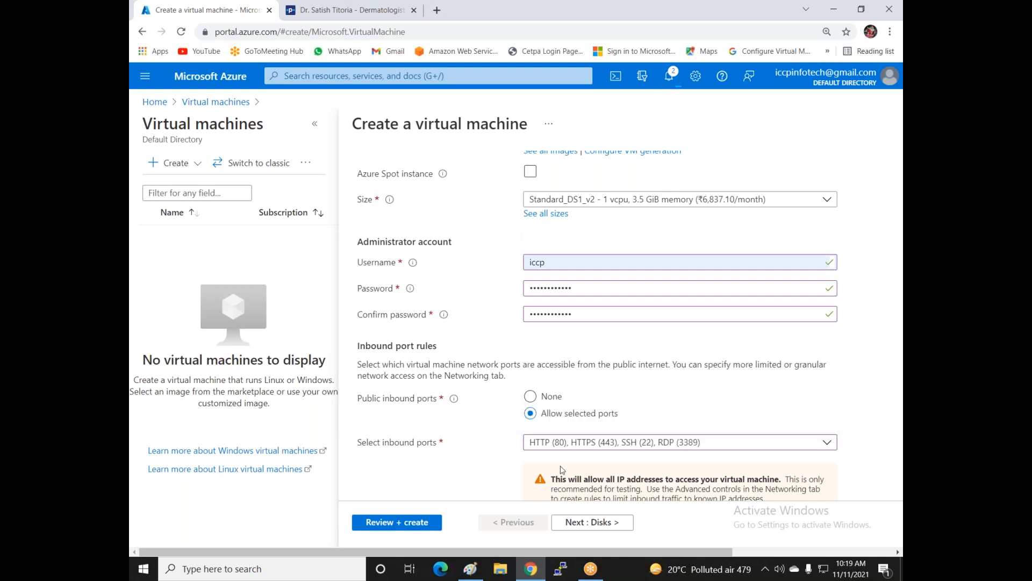
- Advance through Disks and Networking to the second VM's Review + create summary
{"action": "scroll", "coordinate": [563, 471], "scroll_direction": "down", "scroll_amount": 2}
{"action": "left_click", "coordinate": [563, 530]}
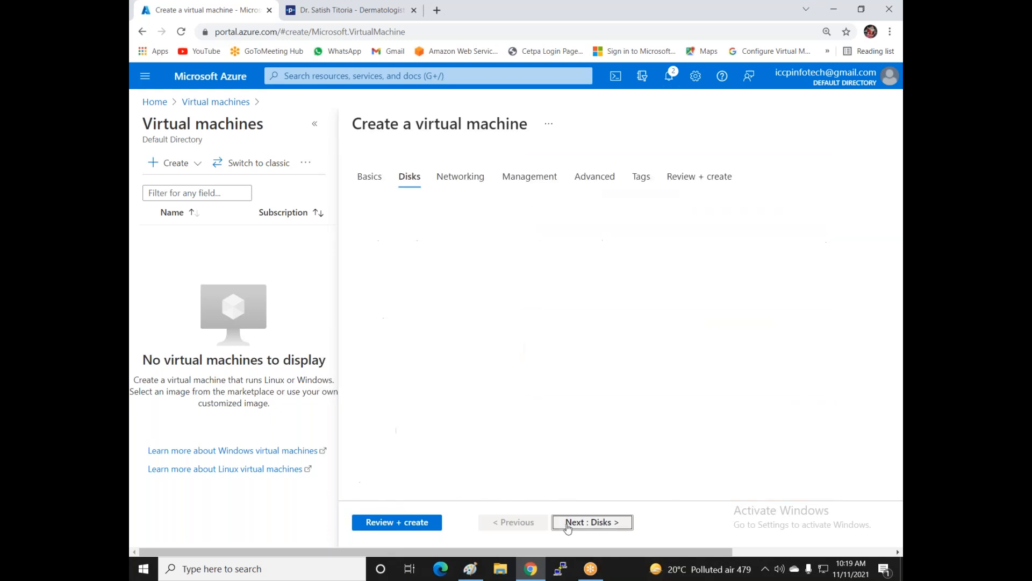
{"action": "left_click", "coordinate": [573, 525]}
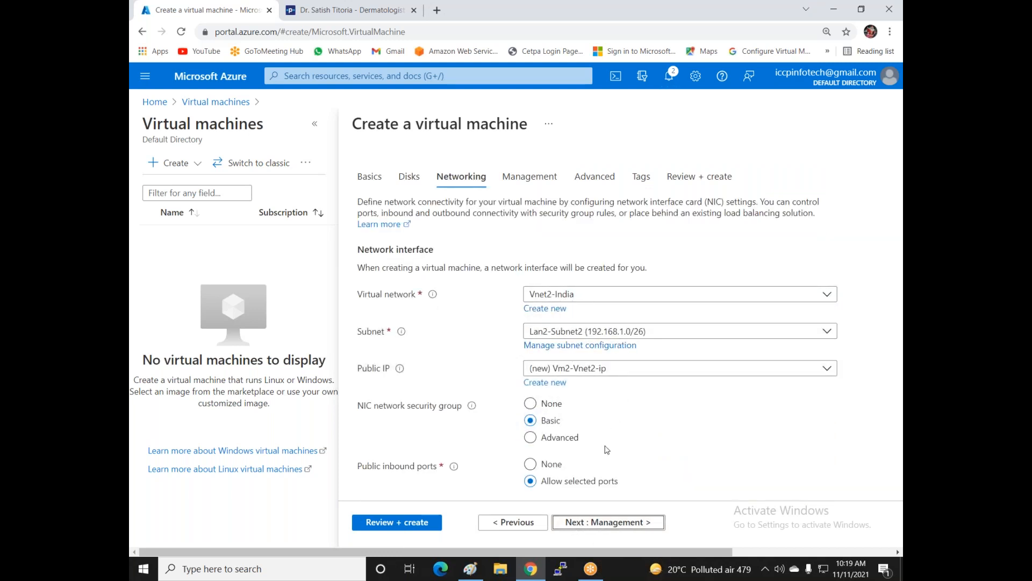
{"action": "left_click", "coordinate": [392, 527]}
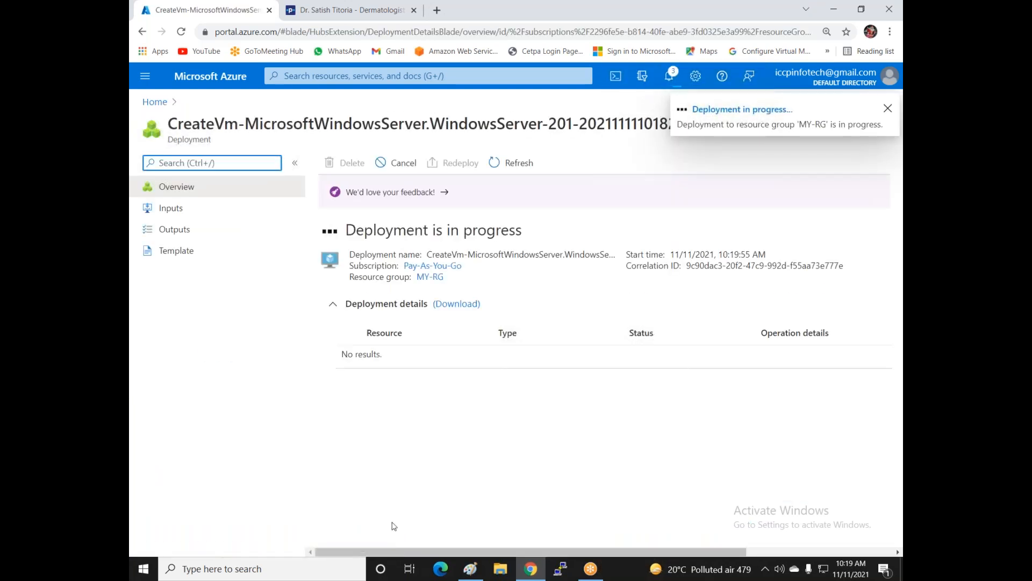
- Return Home, open Virtual machines and choose Create > Virtual machine for a third VM
{"action": "left_click", "coordinate": [155, 102]}
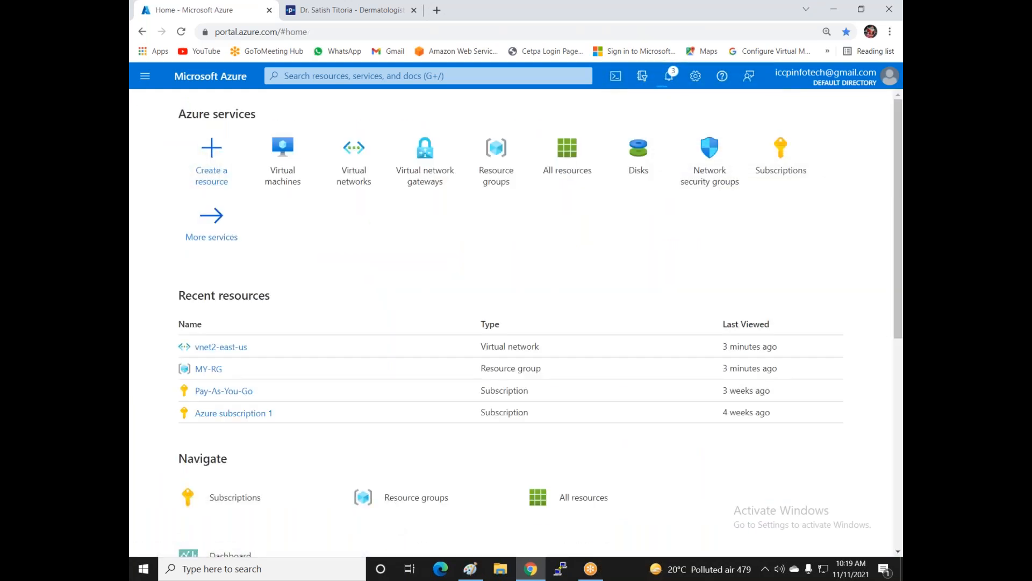
{"action": "left_click", "coordinate": [281, 177]}
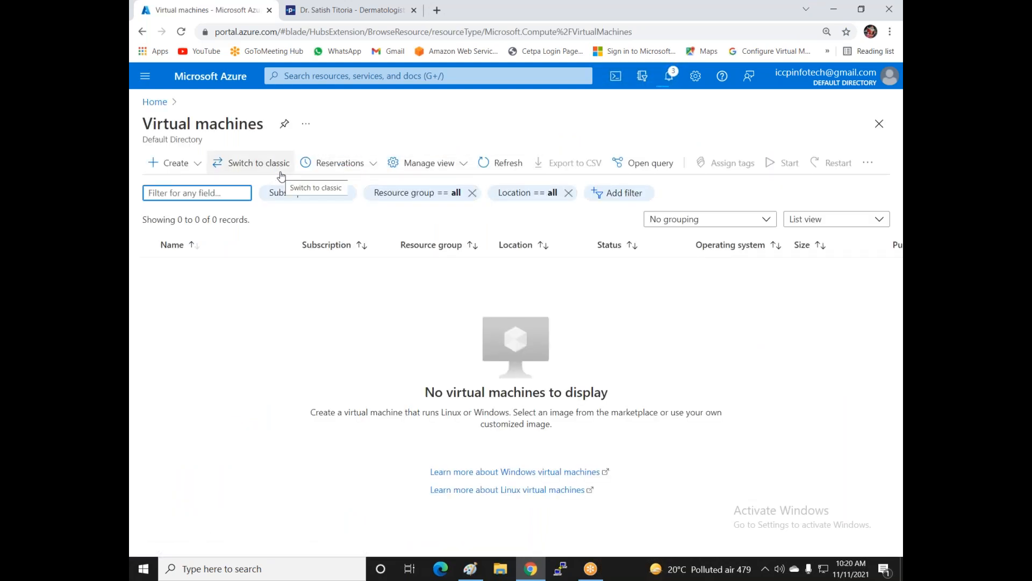
{"action": "left_click", "coordinate": [198, 170]}
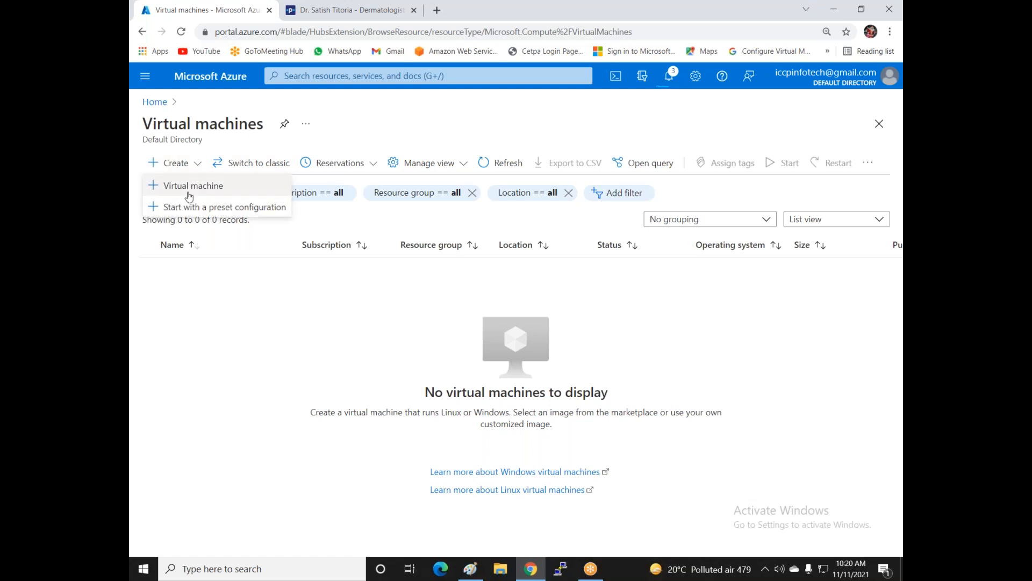
{"action": "left_click", "coordinate": [162, 186]}
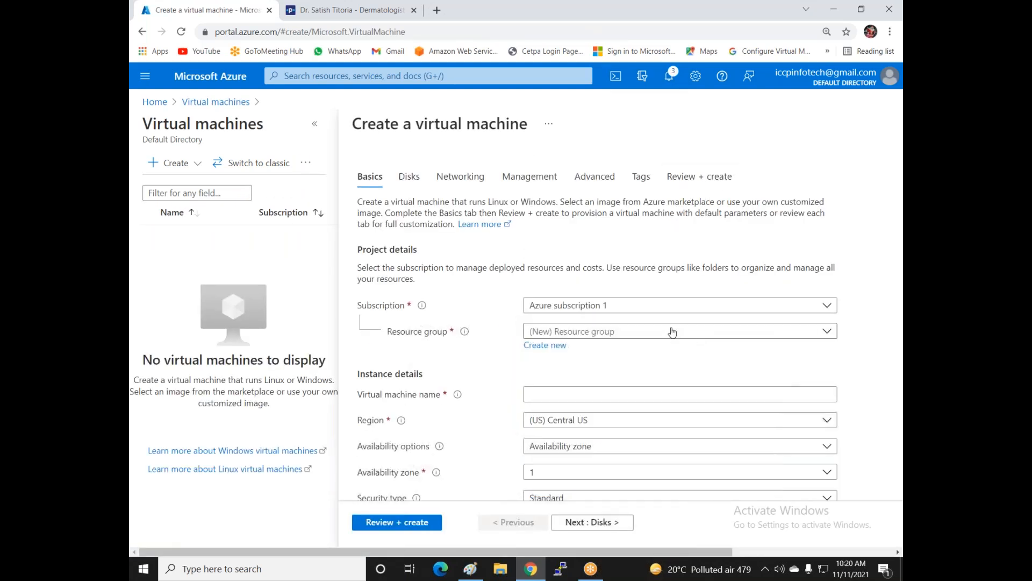
- Choose Pay-As-You-Go, MY-RG, name vm3-vnet3 and no infrastructure redundancy
{"action": "left_click", "coordinate": [645, 307]}
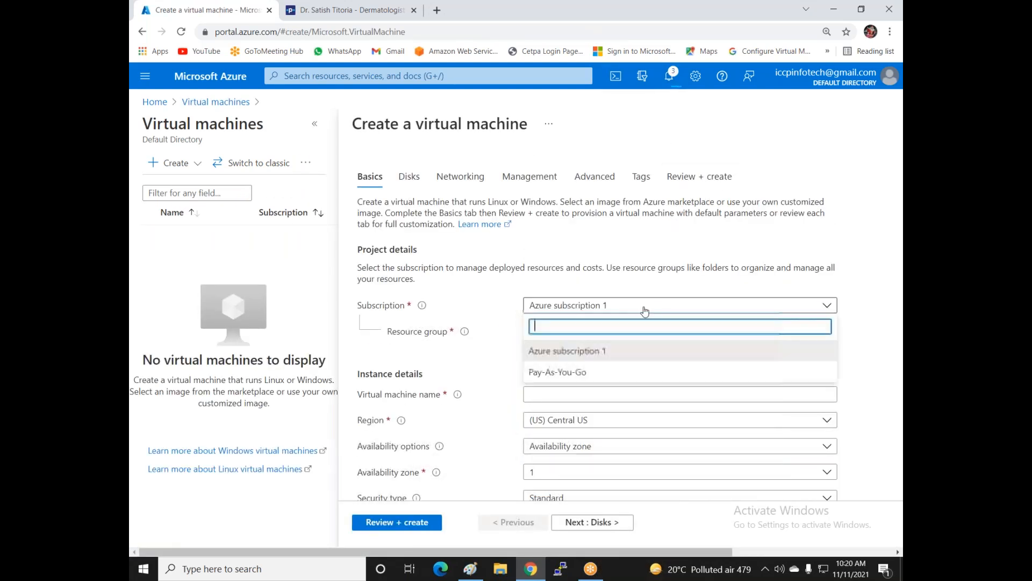
{"action": "left_click", "coordinate": [592, 371]}
{"action": "left_click", "coordinate": [595, 332]}
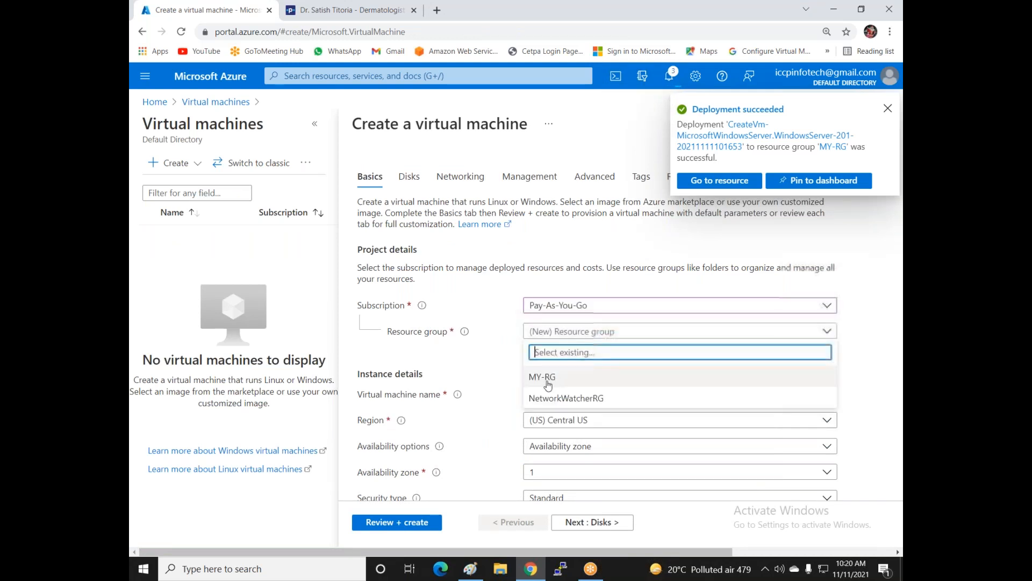
{"action": "left_click", "coordinate": [546, 373]}
{"action": "left_click", "coordinate": [551, 396]}
{"action": "type", "text": "vnet"}
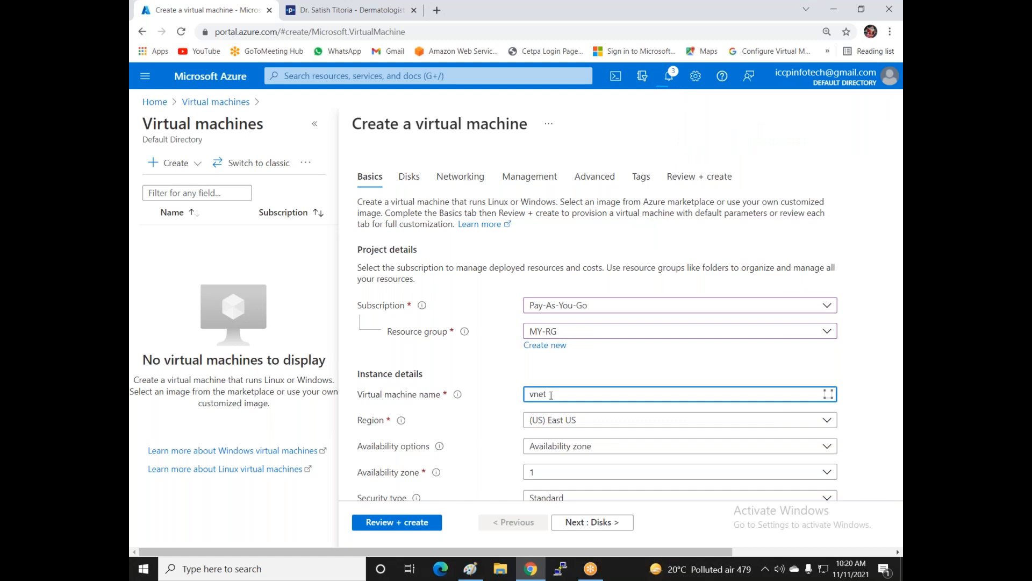
{"action": "type", "text": "vm3-vnet3"}
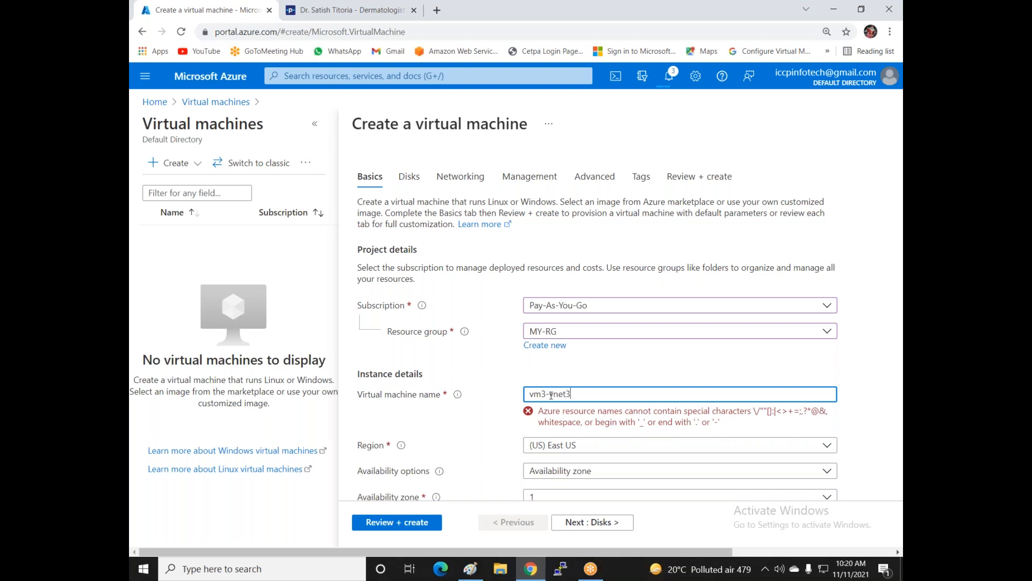
{"action": "scroll", "coordinate": [591, 392], "scroll_direction": "down", "scroll_amount": 1}
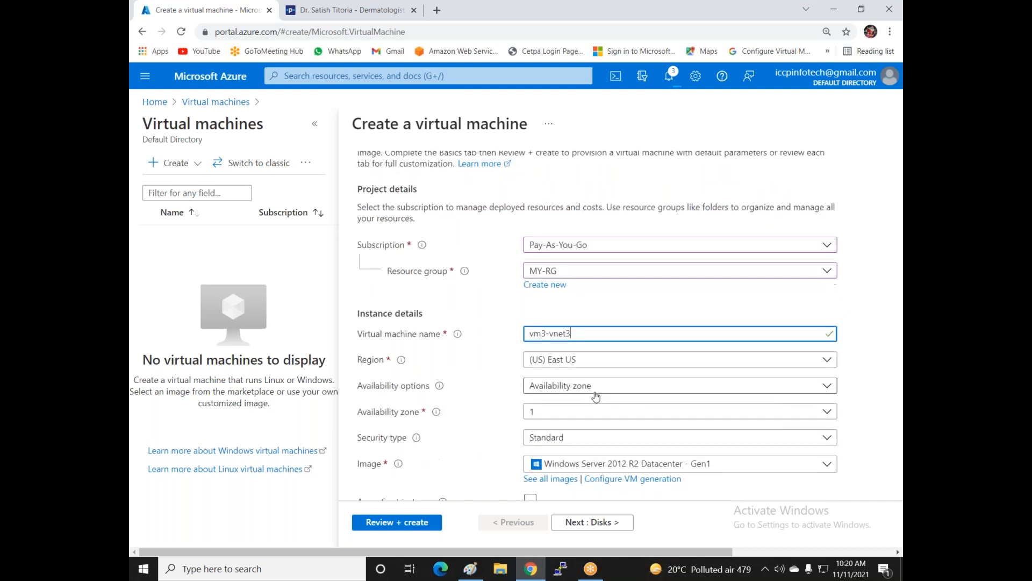
{"action": "left_click", "coordinate": [592, 388]}
{"action": "left_click", "coordinate": [592, 406]}
- Enter the administrator username, password and password confirmation
{"action": "scroll", "coordinate": [592, 412], "scroll_direction": "down", "scroll_amount": 2}
{"action": "left_click", "coordinate": [545, 444]}
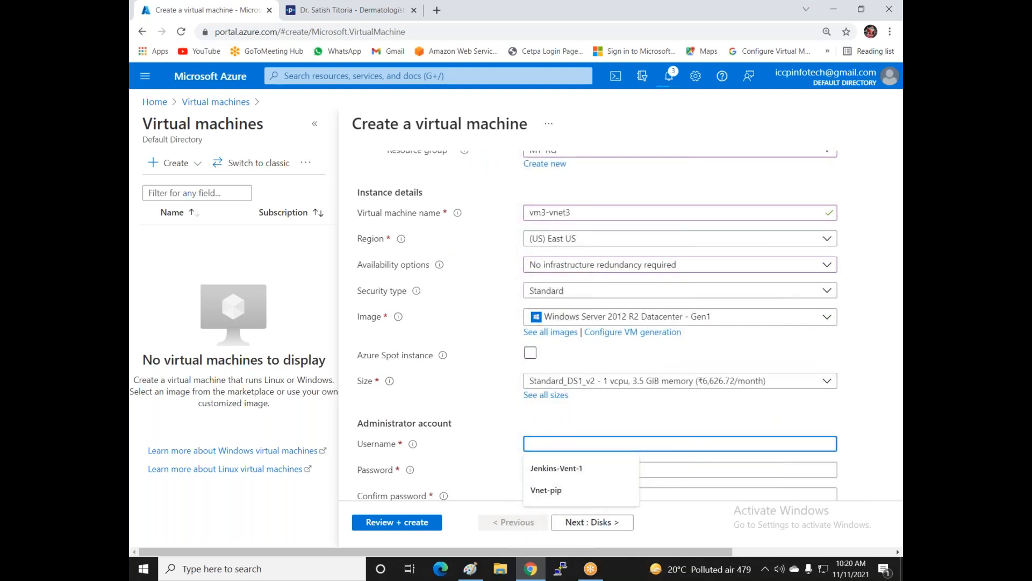
{"action": "scroll", "coordinate": [515, 251], "scroll_direction": "down", "scroll_amount": 3}
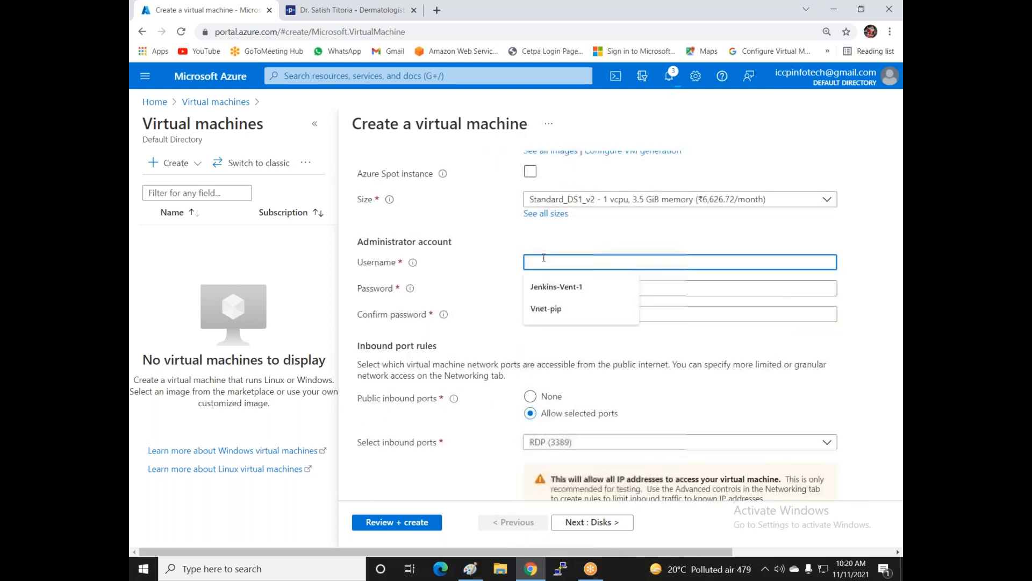
{"action": "left_click", "coordinate": [505, 253]}
{"action": "scroll", "coordinate": [506, 252], "scroll_direction": "up", "scroll_amount": 1}
{"action": "scroll", "coordinate": [508, 253], "scroll_direction": "up", "scroll_amount": 1}
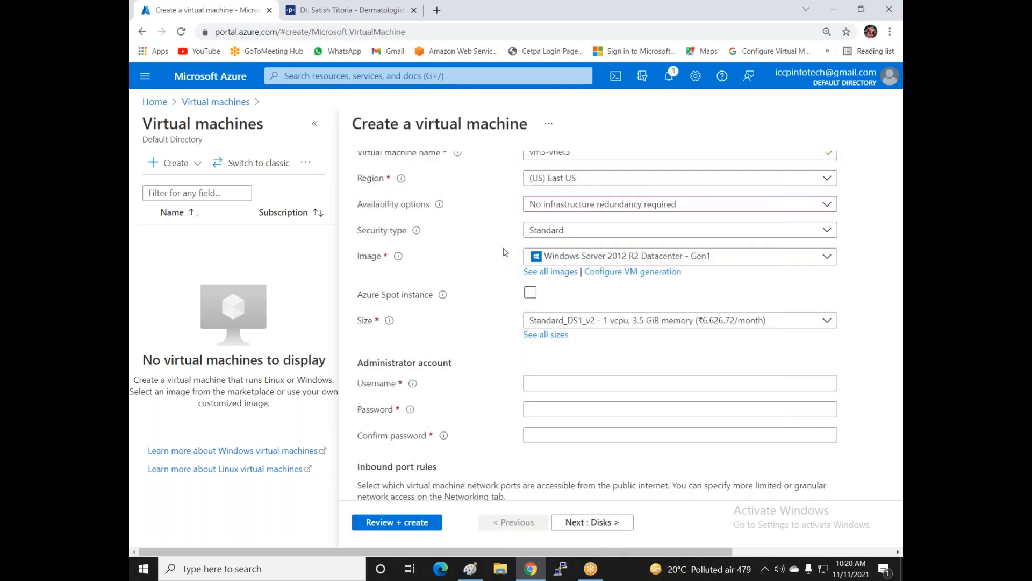
{"action": "scroll", "coordinate": [543, 258], "scroll_direction": "down", "scroll_amount": 2}
{"action": "left_click", "coordinate": [544, 261]}
{"action": "type", "text": "iccp"}
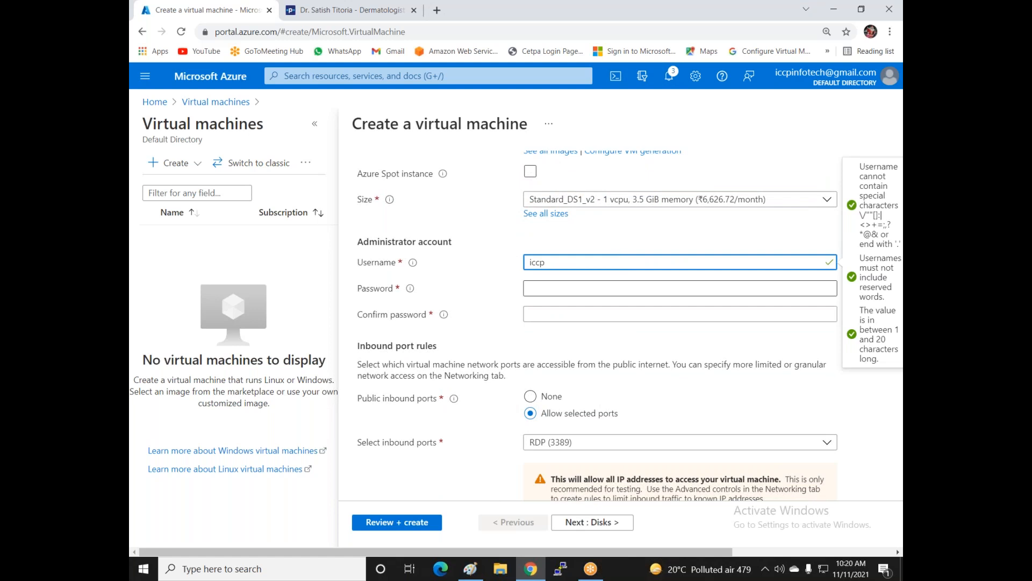
{"action": "left_click", "coordinate": [555, 292]}
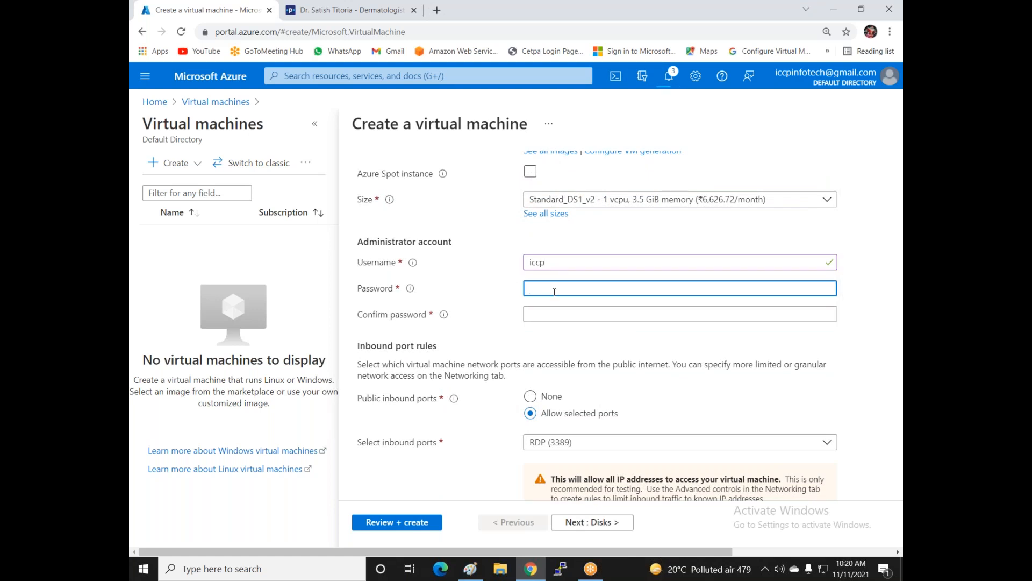
{"action": "type", "text": "•••••••••••"}
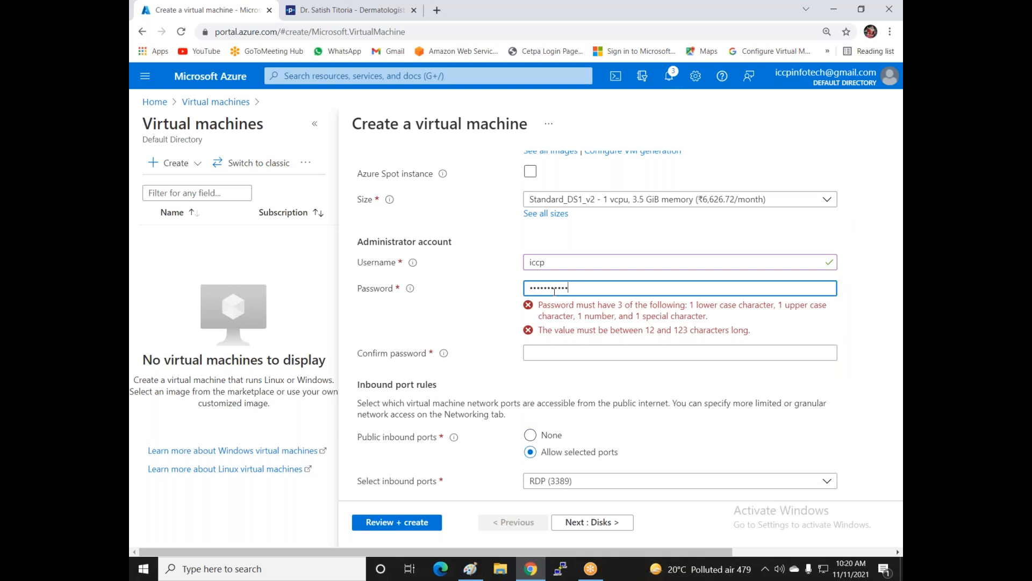
{"action": "type", "text": "•"}
{"action": "left_click", "coordinate": [549, 313]}
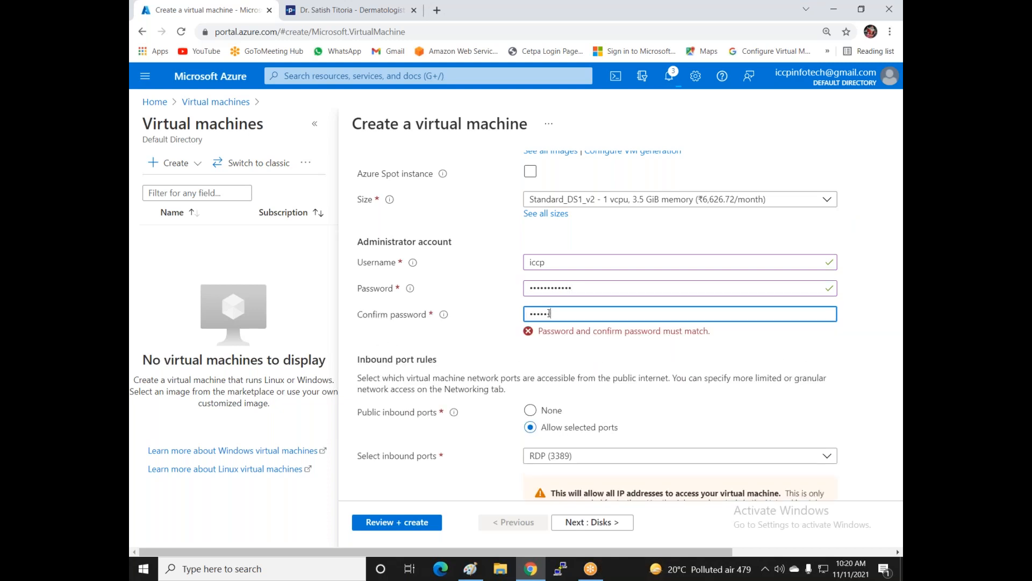
{"action": "type", "text": "••"}
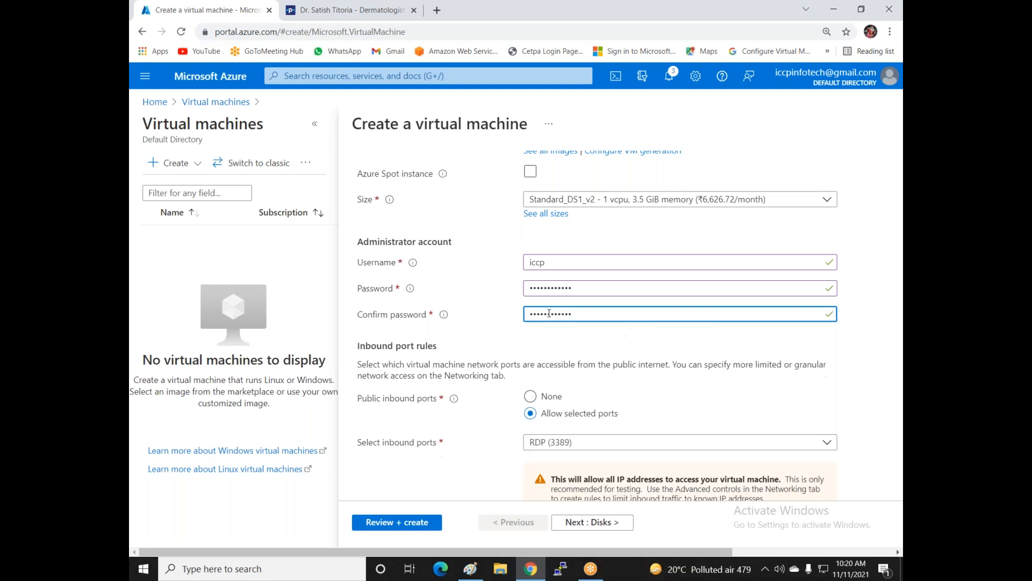
- Allow inbound HTTP (80) and HTTPS (443), then move on to Disks
{"action": "scroll", "coordinate": [549, 314], "scroll_direction": "down", "scroll_amount": 3}
{"action": "left_click", "coordinate": [545, 321]}
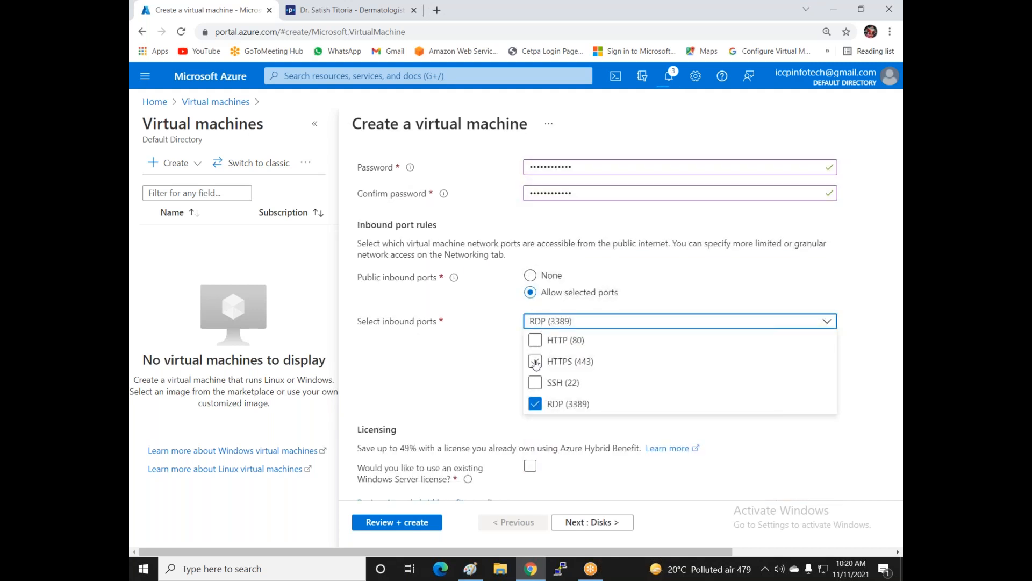
{"action": "left_click", "coordinate": [535, 339]}
{"action": "left_click", "coordinate": [535, 361]}
{"action": "left_click", "coordinate": [469, 375]}
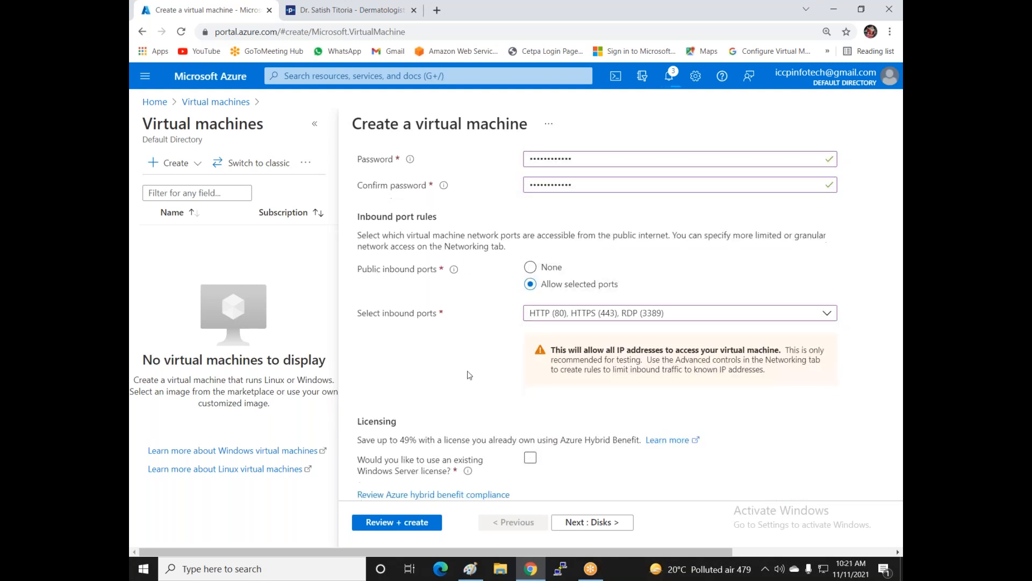
{"action": "left_click", "coordinate": [572, 525]}
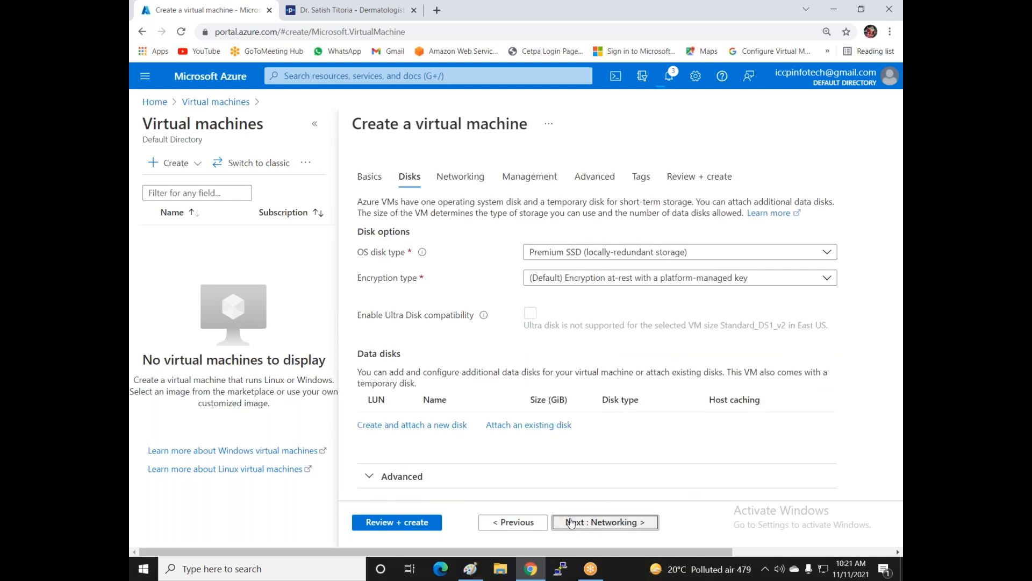
- On Networking, attach the VM to the vnet2-east-us virtual network
{"action": "left_click", "coordinate": [571, 523]}
{"action": "left_click", "coordinate": [595, 295]}
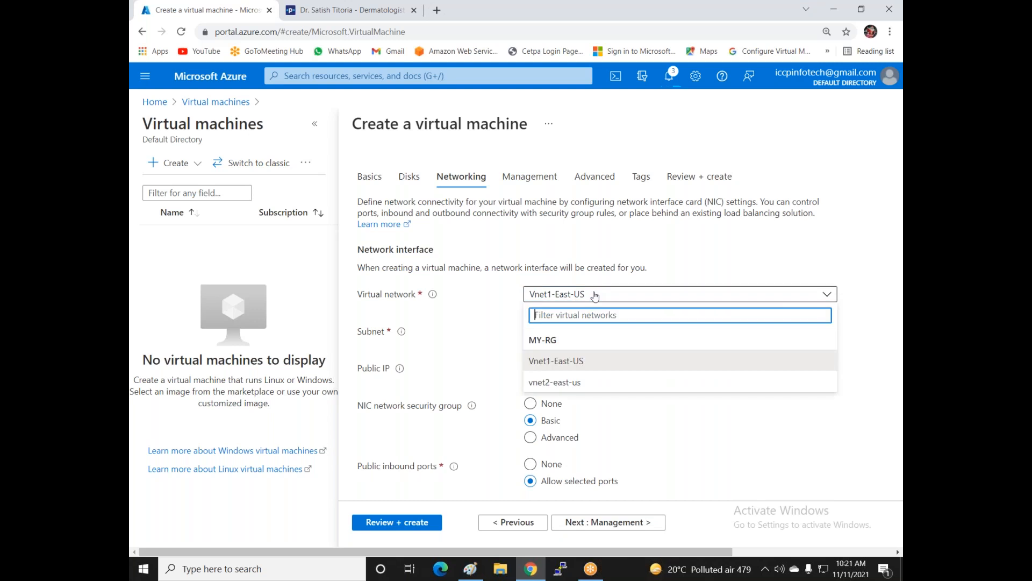
{"action": "left_click", "coordinate": [577, 384]}
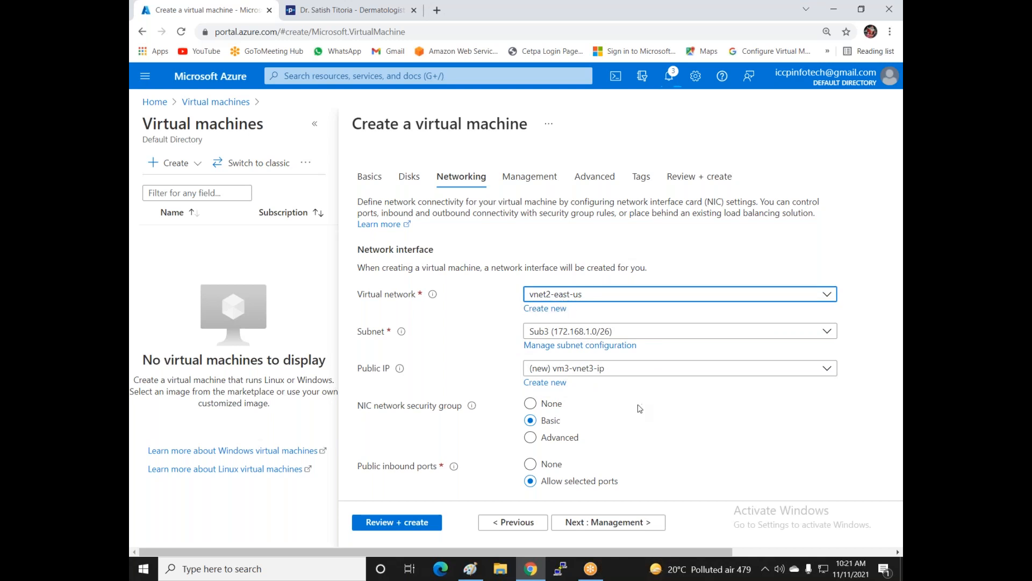
{"action": "scroll", "coordinate": [640, 409], "scroll_direction": "down", "scroll_amount": 1}
{"action": "scroll", "coordinate": [640, 408], "scroll_direction": "down", "scroll_amount": 1}
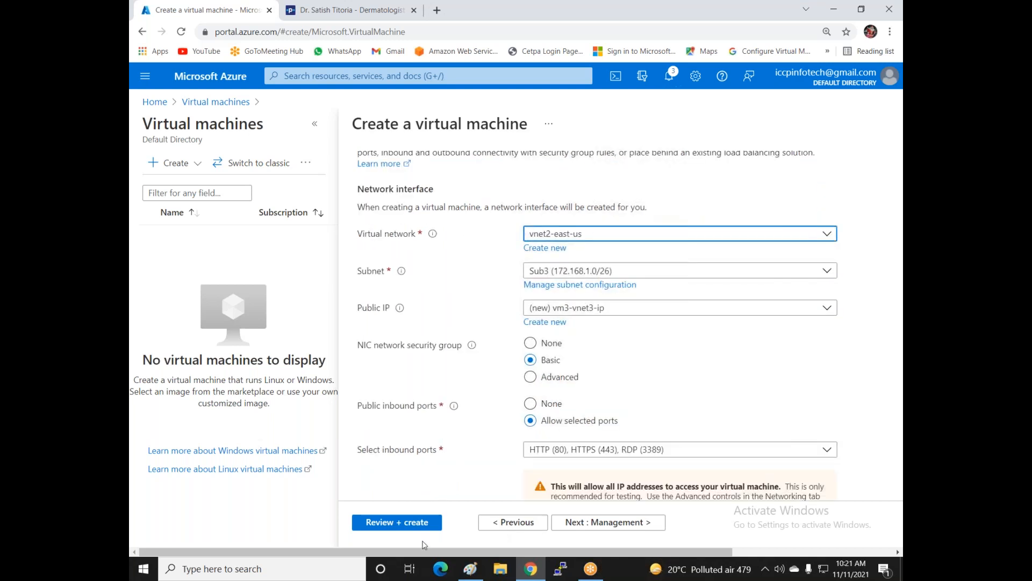
- Validate with Review + create, close the other browser tab and create the VM
{"action": "left_click", "coordinate": [404, 524]}
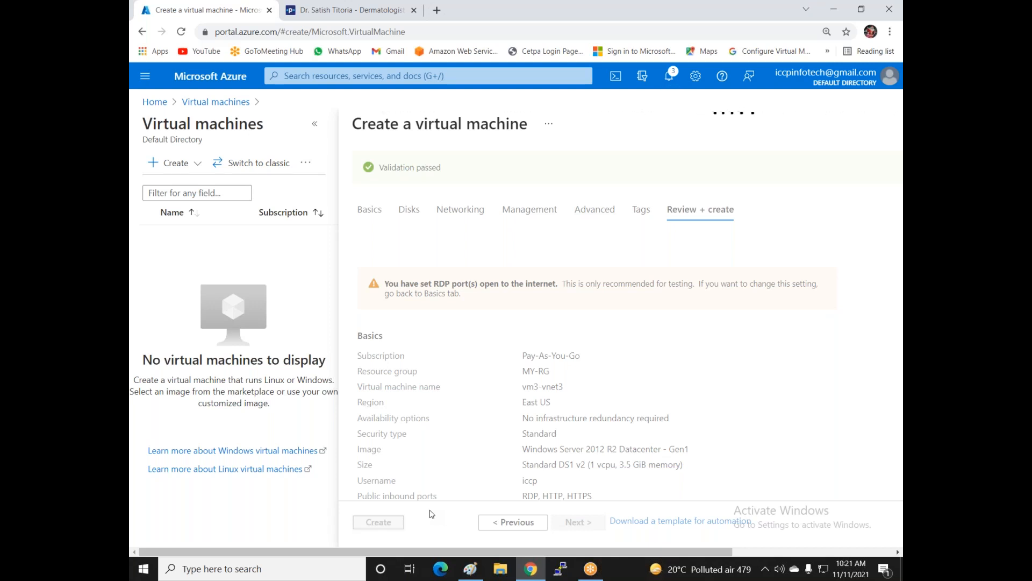
{"action": "left_click", "coordinate": [414, 11]}
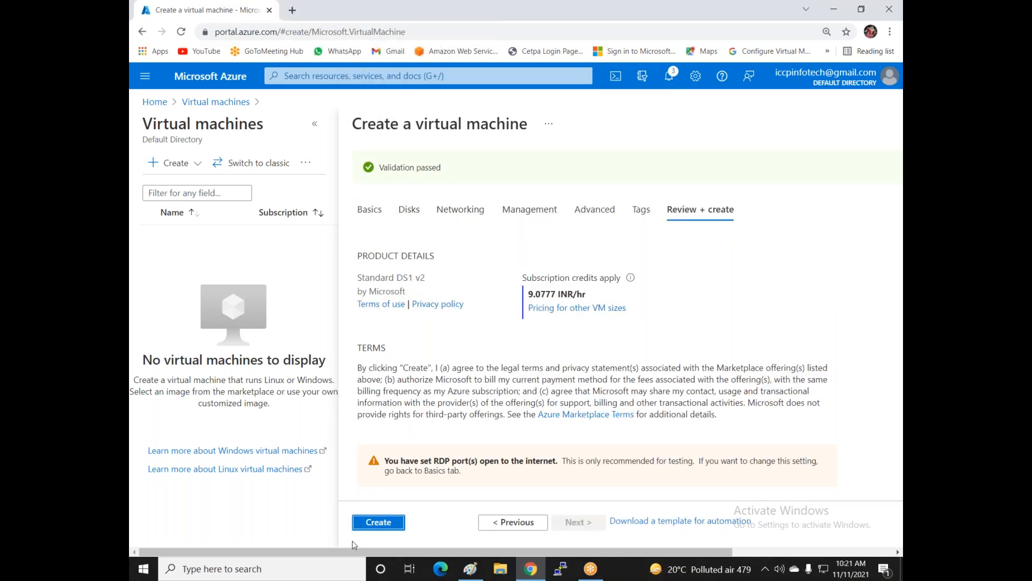
{"action": "left_click", "coordinate": [371, 527]}
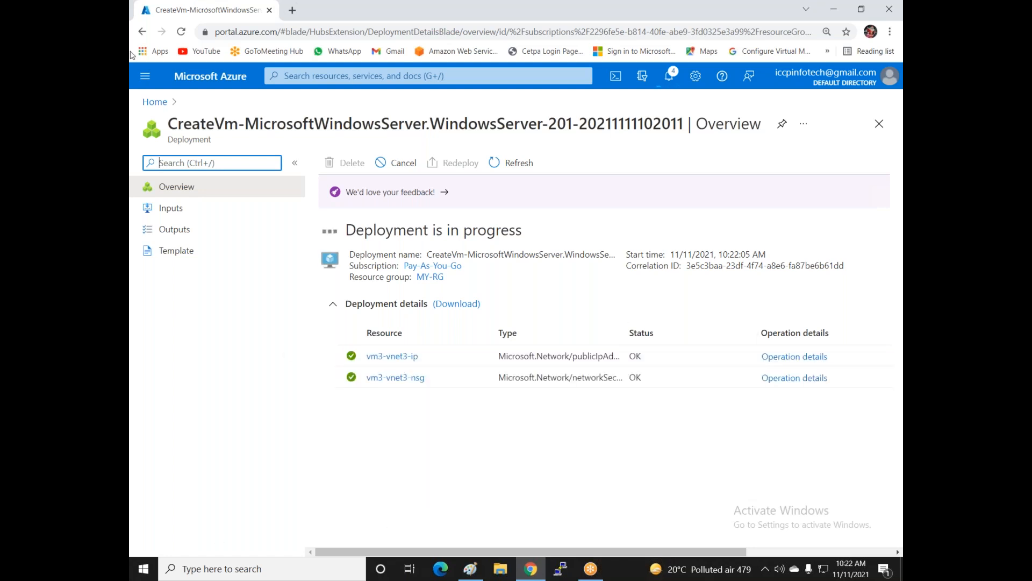
- Open Vm1-Vnet1 from the Virtual machines list, reloading with F5 until its overview loads
{"action": "left_click", "coordinate": [151, 103]}
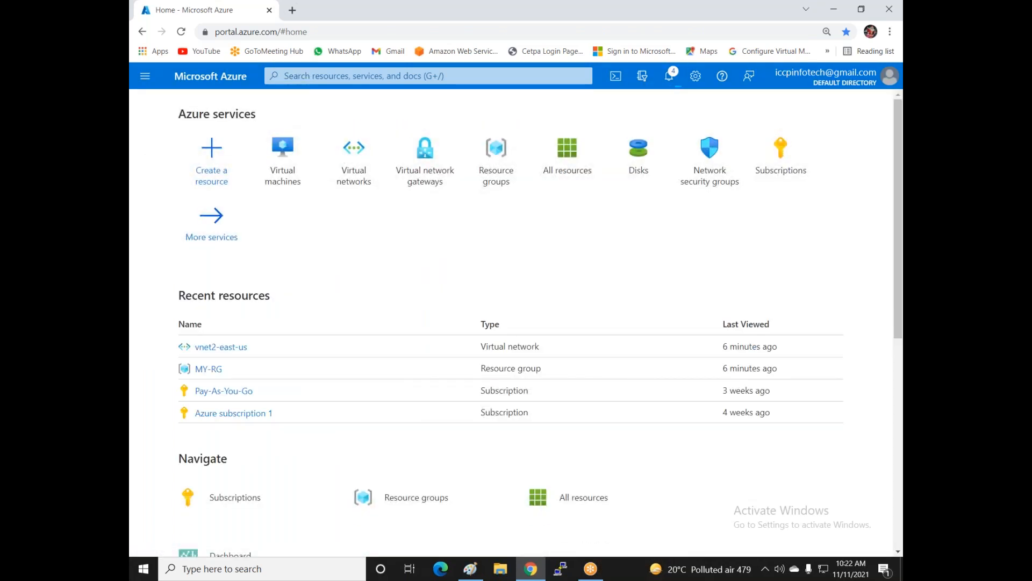
{"action": "left_click", "coordinate": [287, 181]}
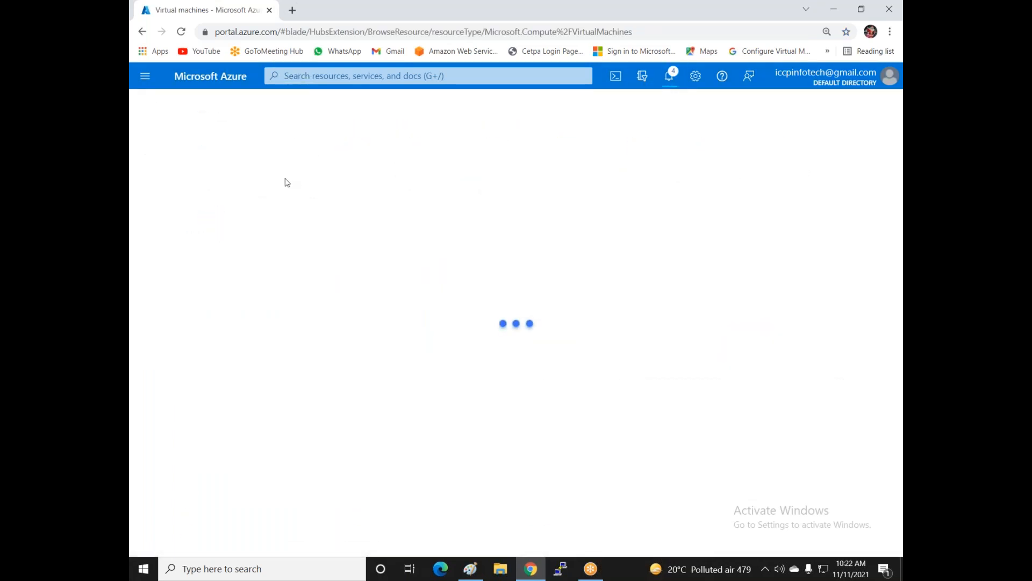
{"action": "left_click", "coordinate": [149, 270]}
{"action": "left_click", "coordinate": [197, 271]}
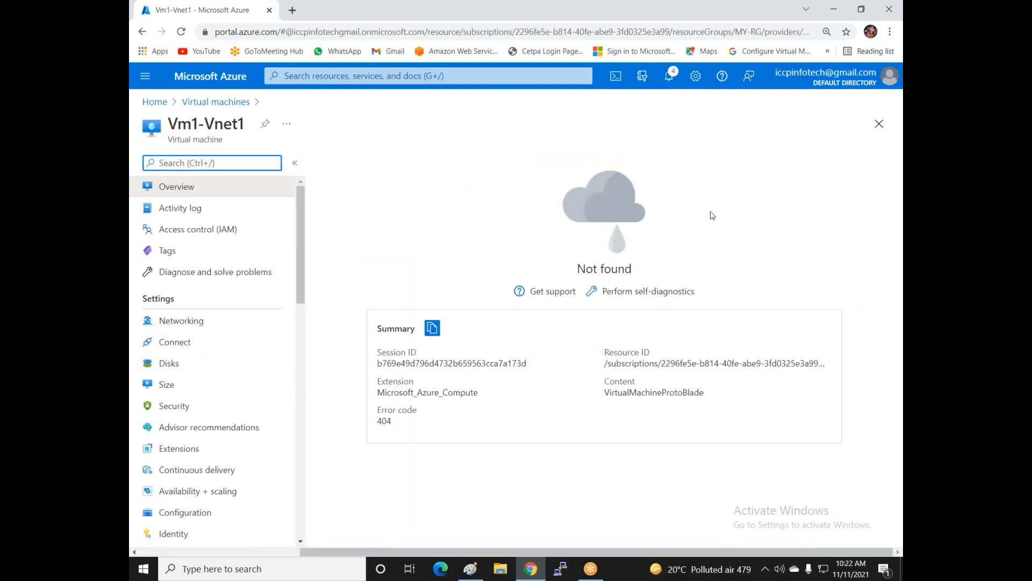
{"action": "left_click", "coordinate": [181, 192]}
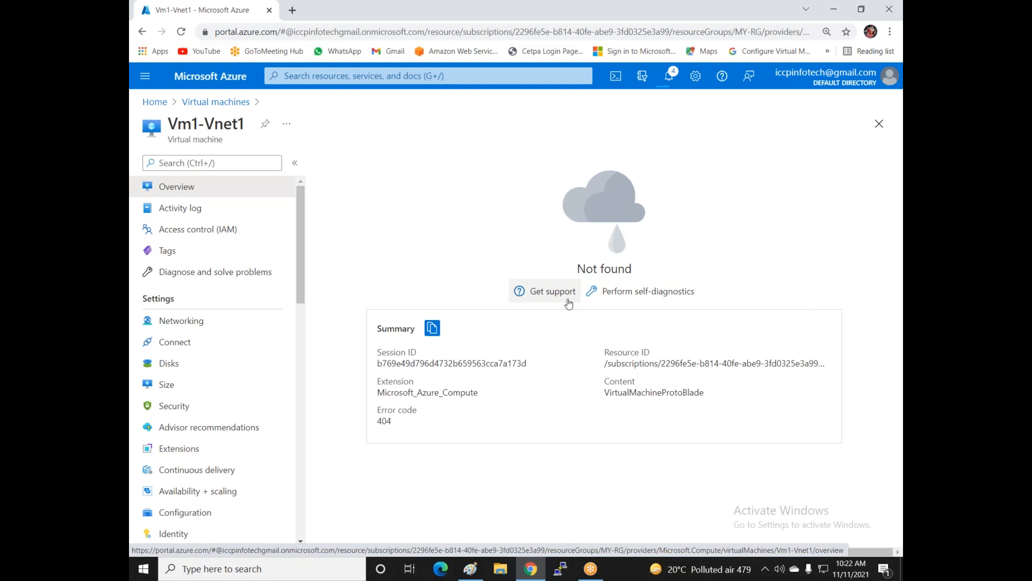
{"action": "key", "text": "F5"}
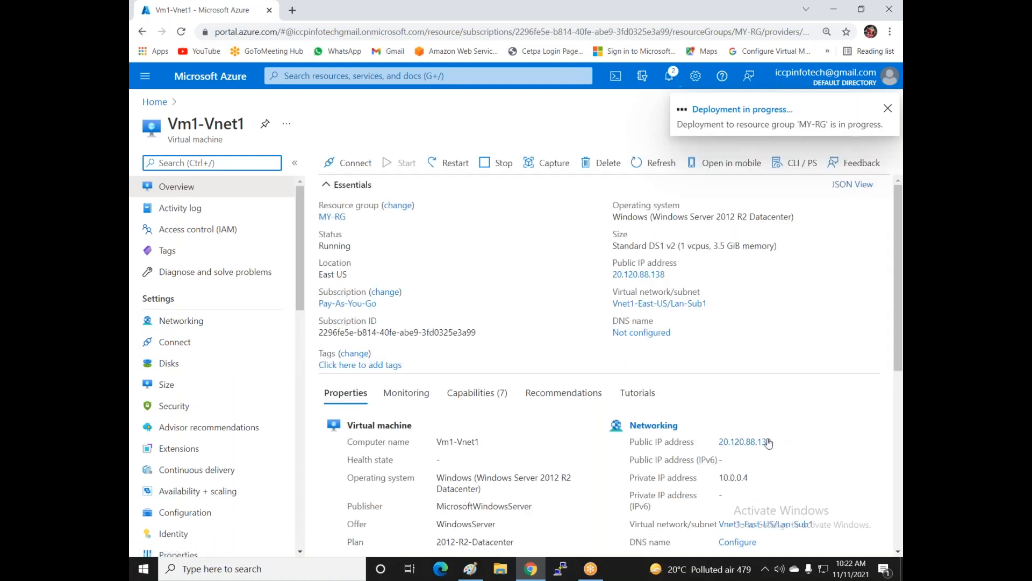
- Copy Vm1-Vnet1's public IP and connect to it in Remote Desktop Connection
{"action": "left_click", "coordinate": [672, 275]}
{"action": "key", "text": "super"}
{"action": "type", "text": "remo"}
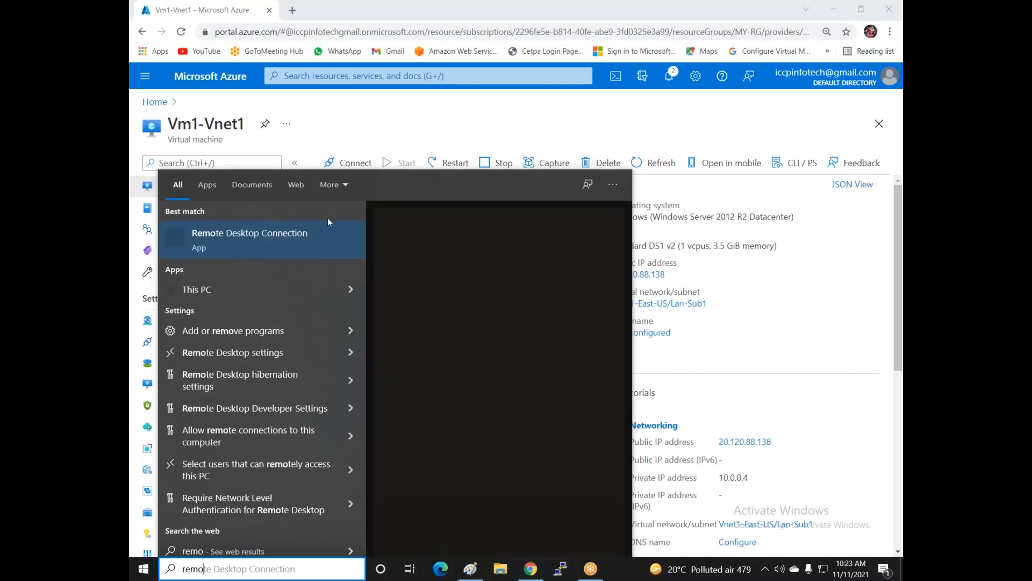
{"action": "left_click", "coordinate": [262, 237]}
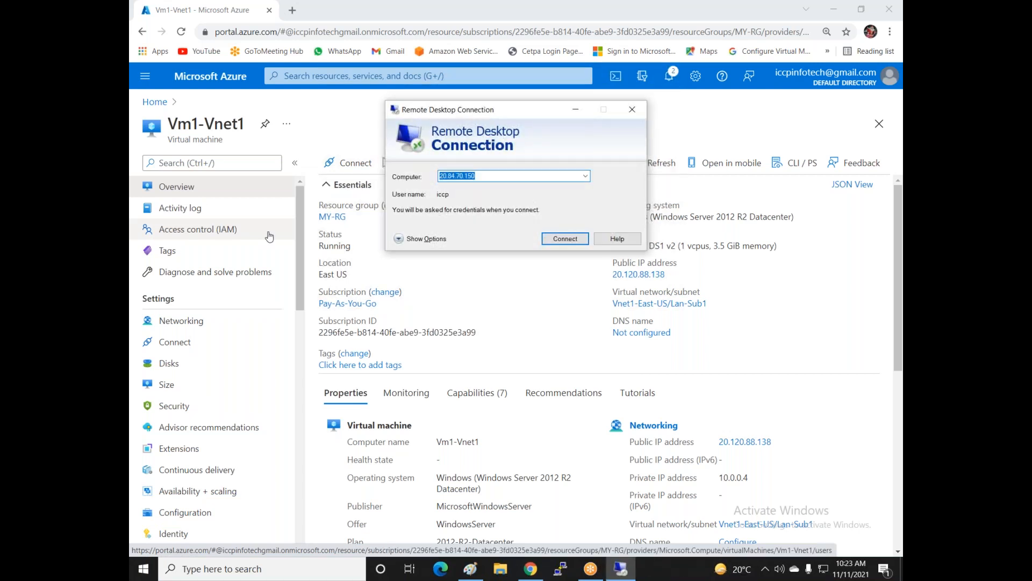
{"action": "key", "text": "ctrl+v"}
{"action": "left_click", "coordinate": [565, 239]}
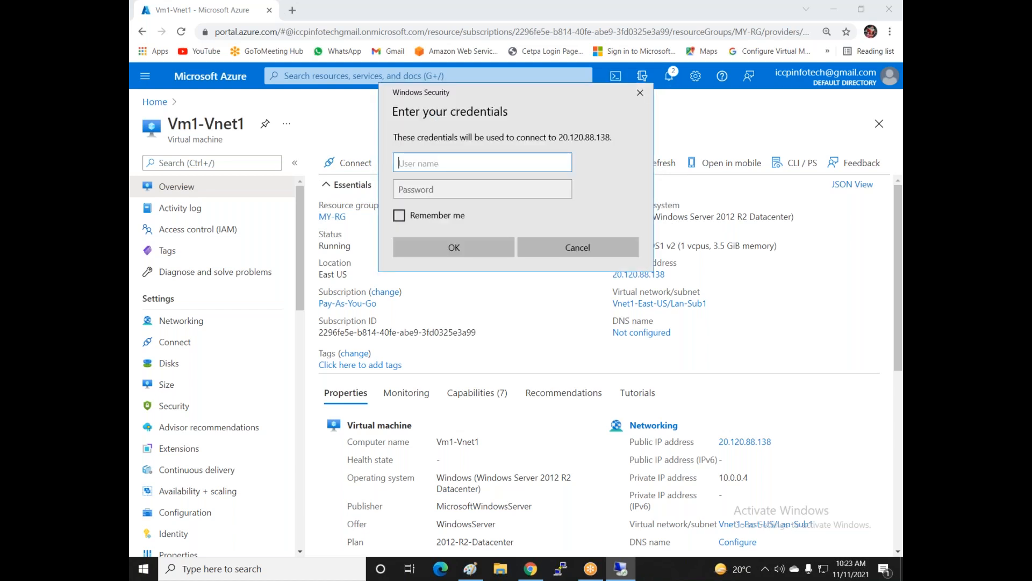
- Sign in with the admin username and password and accept the certificate warning
{"action": "type", "text": "iccp"}
{"action": "key", "text": "Tab"}
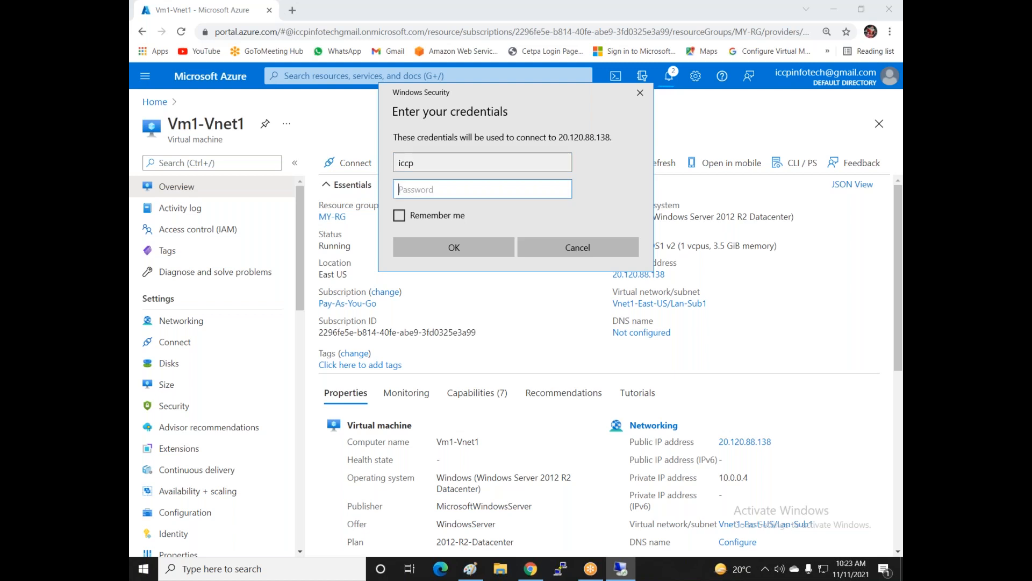
{"action": "type", "text": "•••••••••••"}
{"action": "key", "text": "Return"}
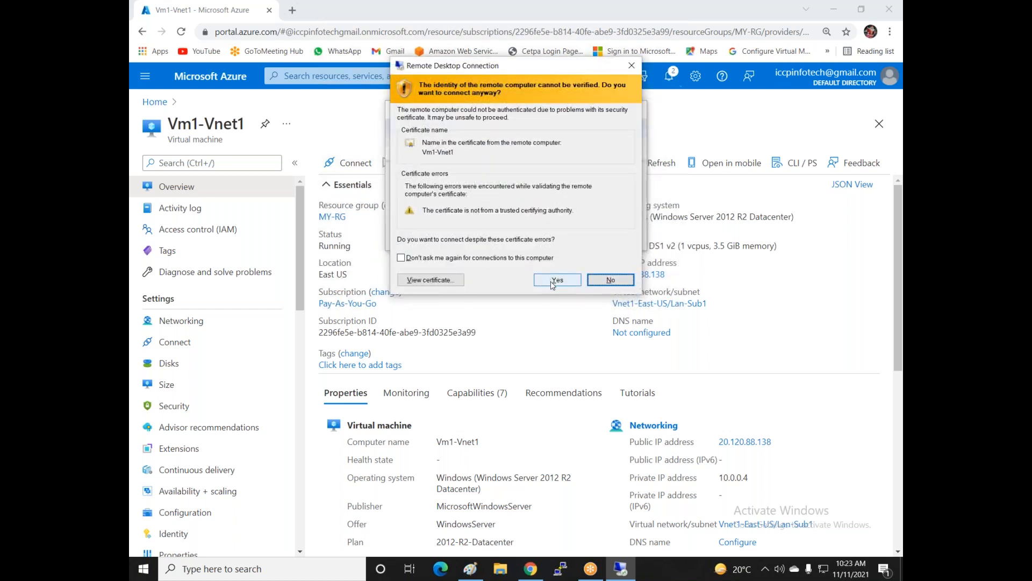
{"action": "left_click", "coordinate": [557, 280]}
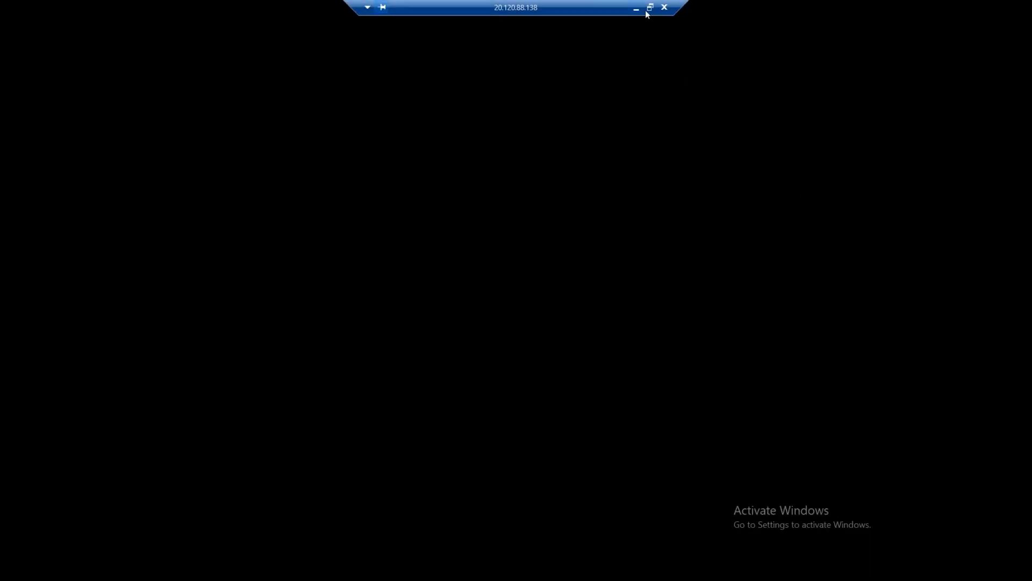
- Minimize the remote session, open vm3-vnet3 and select its private IP 172.168.1.4
{"action": "left_click", "coordinate": [636, 9]}
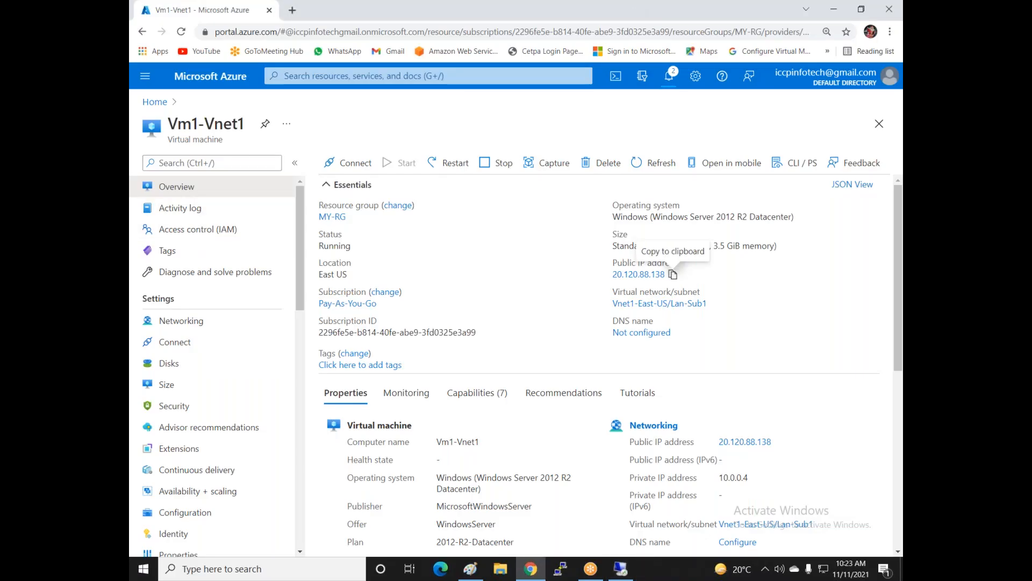
{"action": "left_click", "coordinate": [159, 106]}
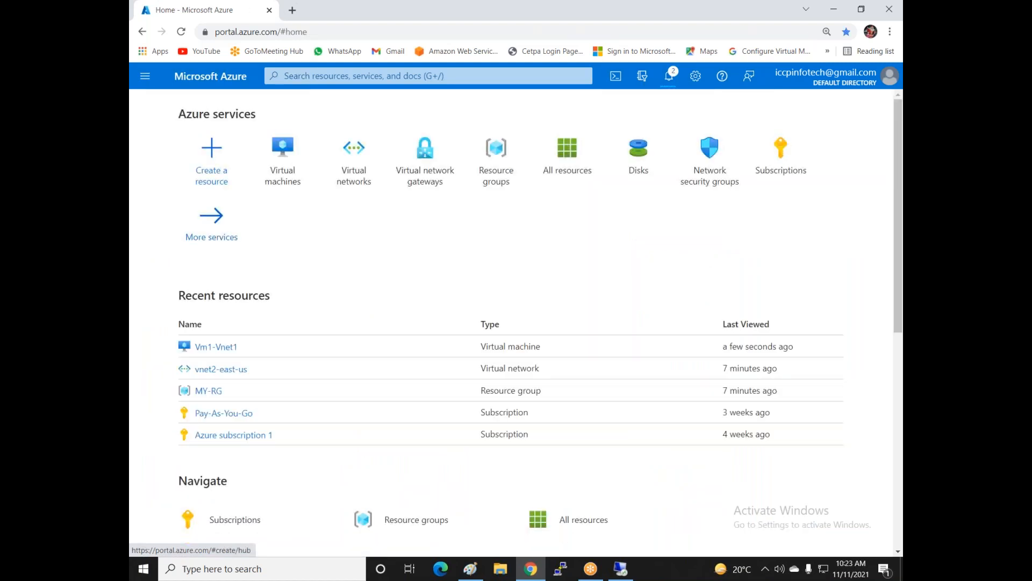
{"action": "left_click", "coordinate": [292, 192]}
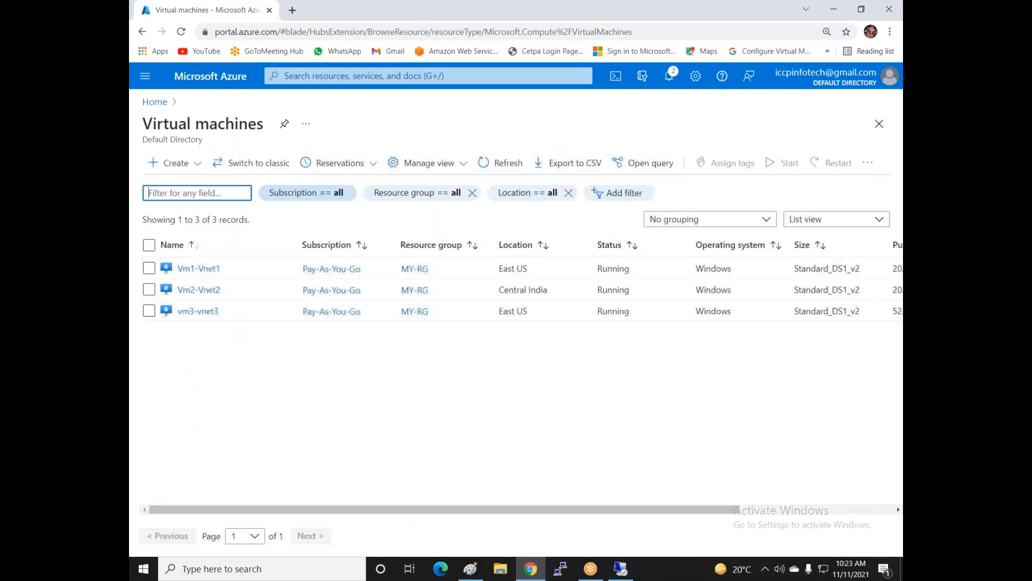
{"action": "left_click", "coordinate": [190, 311]}
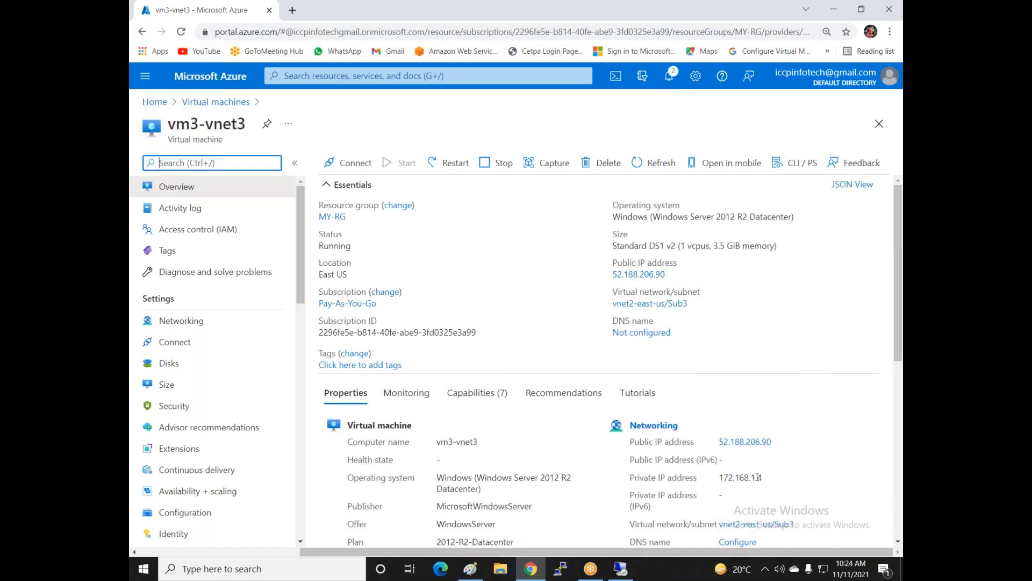
{"action": "scroll", "coordinate": [777, 458], "scroll_direction": "down", "scroll_amount": 1}
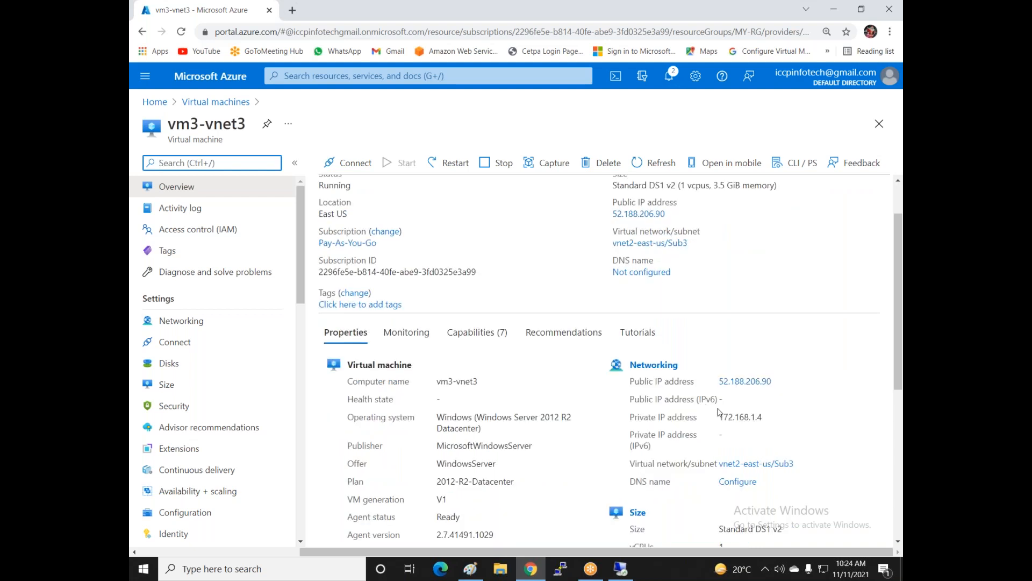
{"action": "left_click_drag", "start_coordinate": [719, 418], "coordinate": [763, 415]}
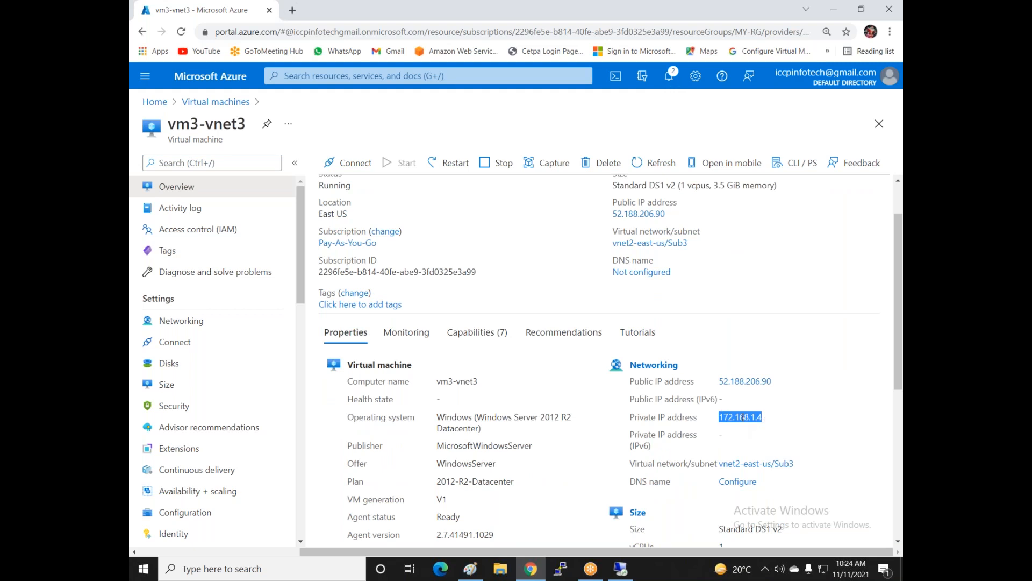
- In the Vm1-Vnet1 session, decline network discovery and minimize Server Manager
{"action": "left_click", "coordinate": [620, 568]}
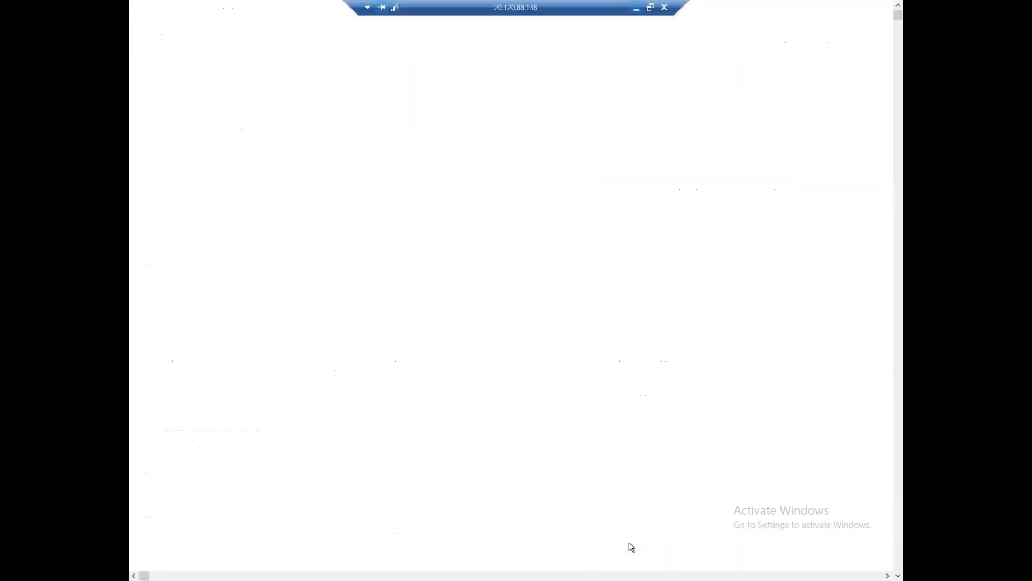
{"action": "left_click", "coordinate": [858, 181]}
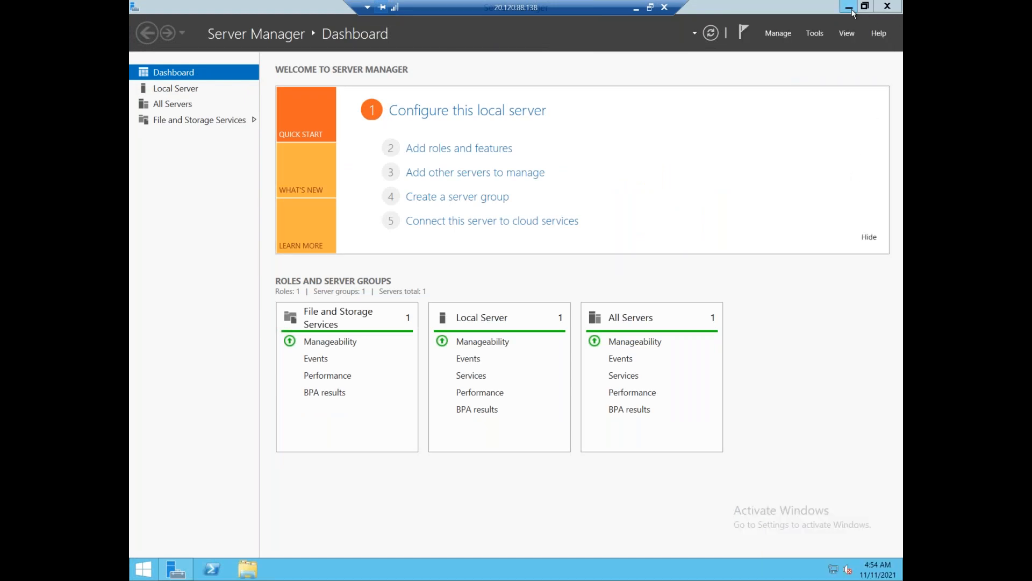
{"action": "left_click", "coordinate": [850, 8]}
- From the server, attempt a Remote Desktop connection to 172.168.1.4, then return to the portal
{"action": "key", "text": "super"}
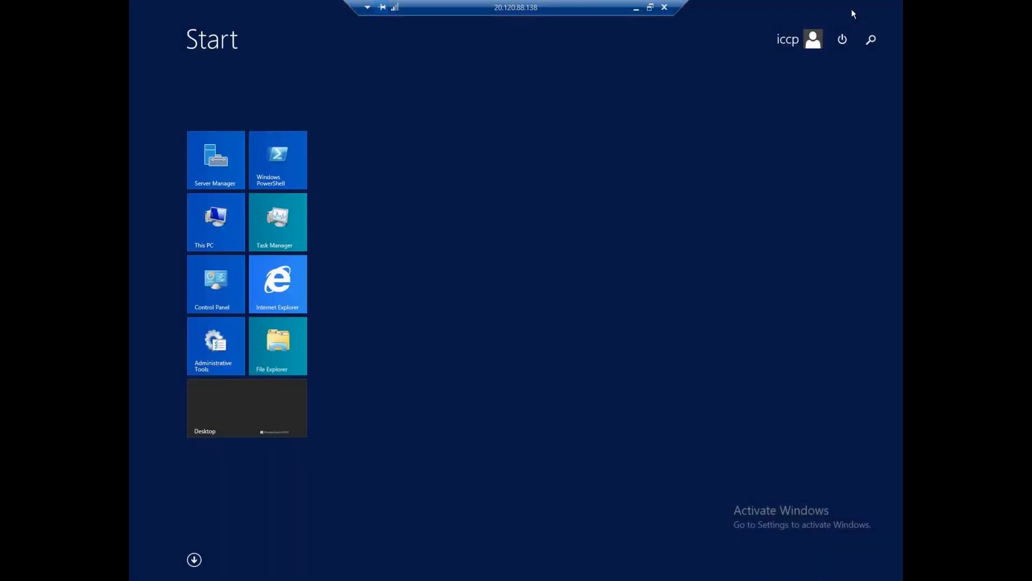
{"action": "type", "text": "remote Desktop Connection"}
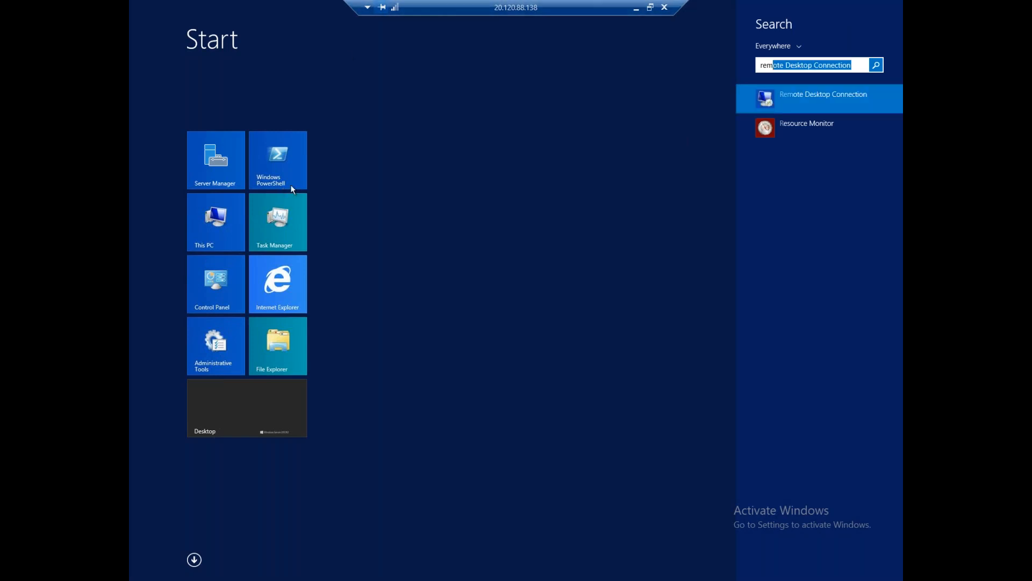
{"action": "left_click", "coordinate": [797, 94]}
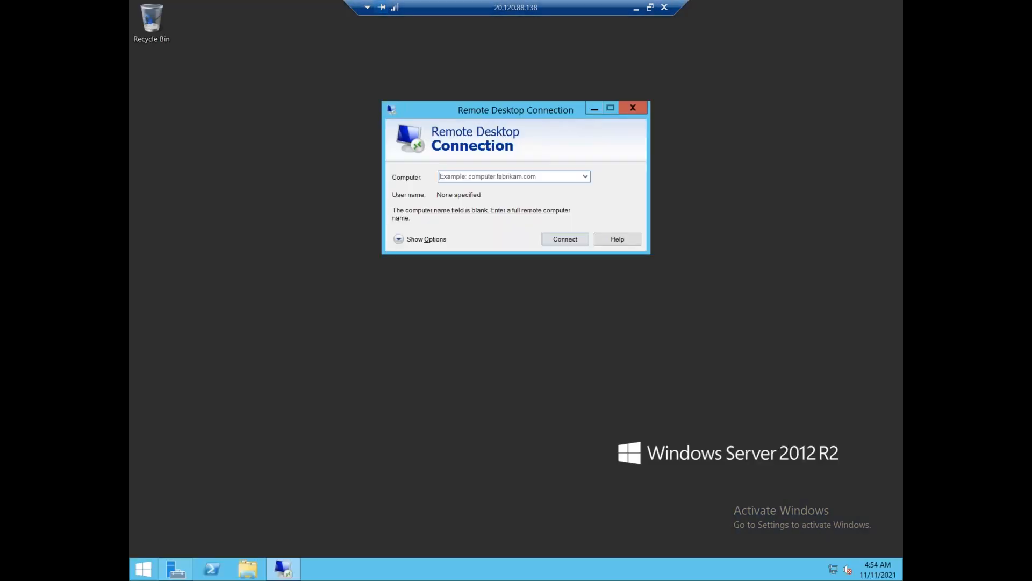
{"action": "type", "text": "172.168.1.4"}
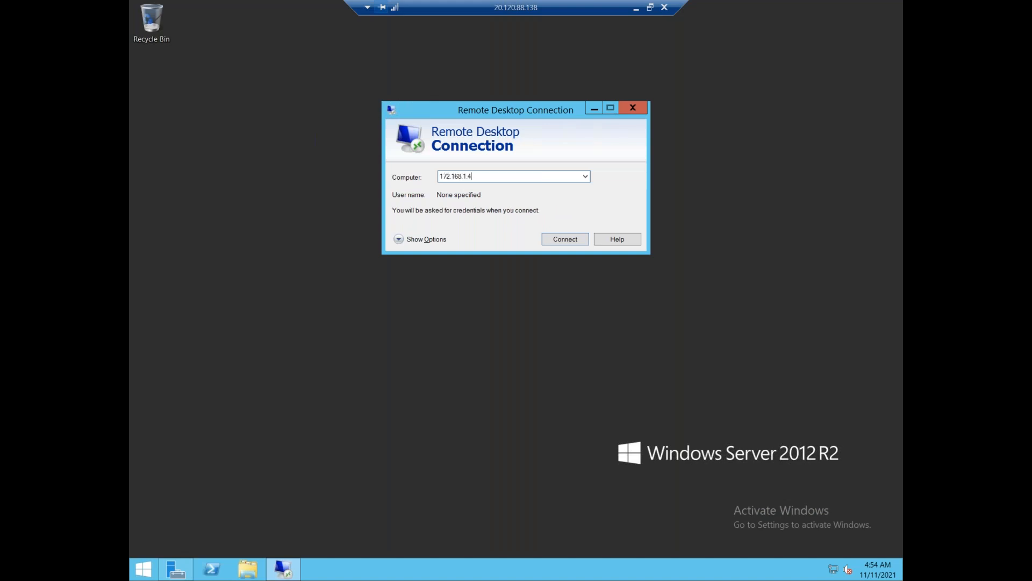
{"action": "left_click", "coordinate": [559, 239]}
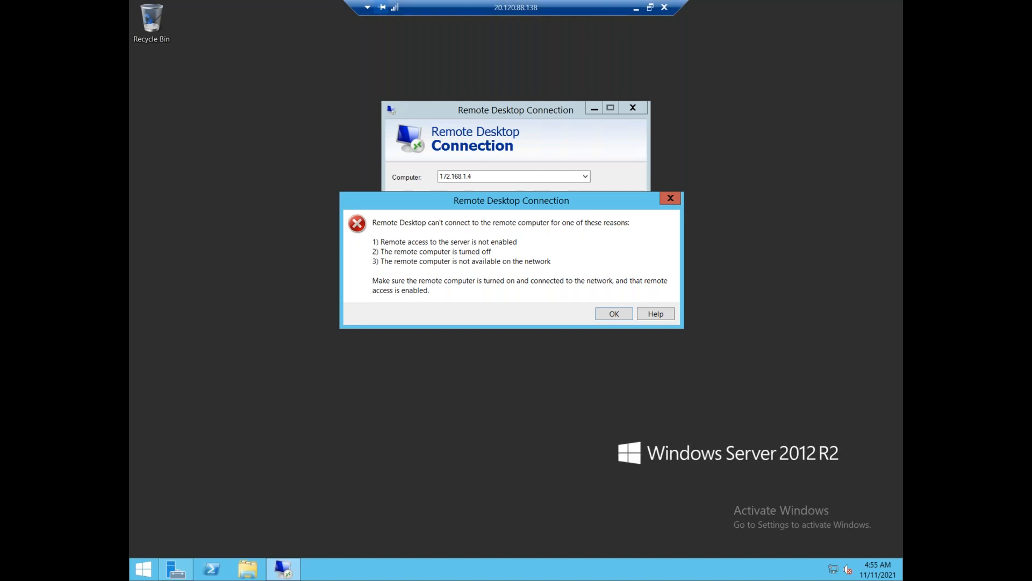
{"action": "left_click", "coordinate": [637, 8]}
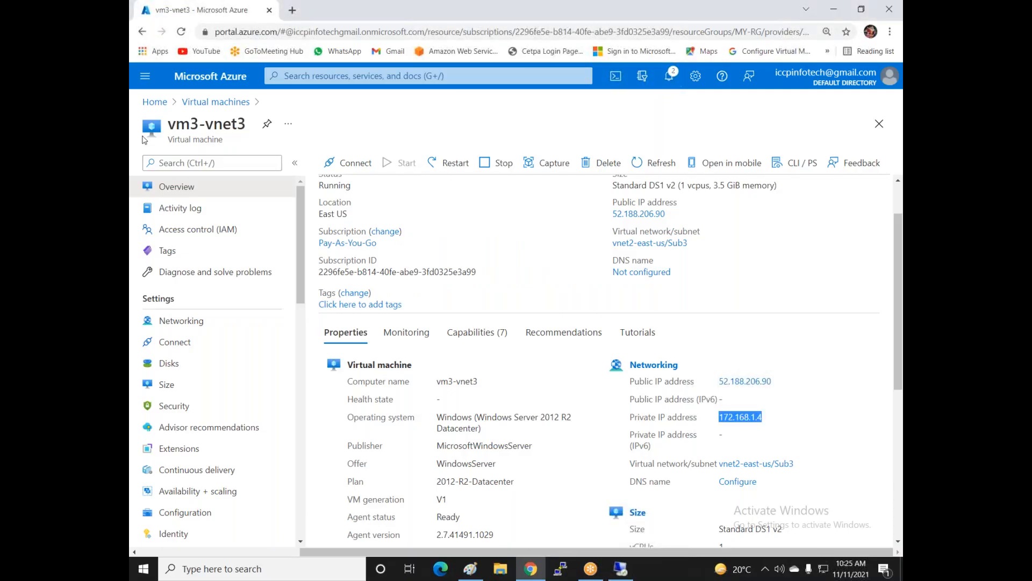
- Go from Home through Virtual networks to Vnet1-East-US's empty Peerings page
{"action": "left_click", "coordinate": [158, 102]}
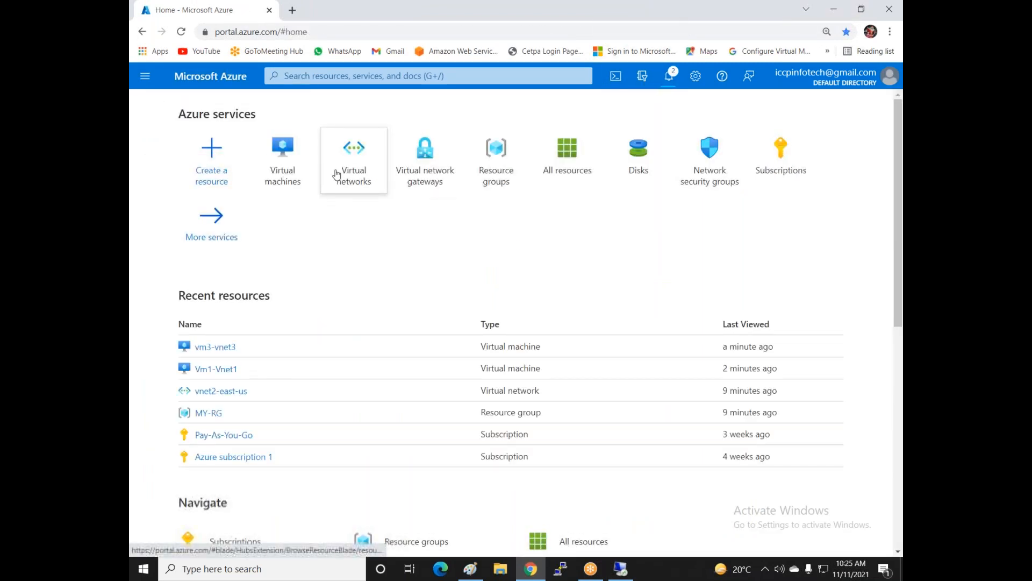
{"action": "left_click", "coordinate": [353, 180]}
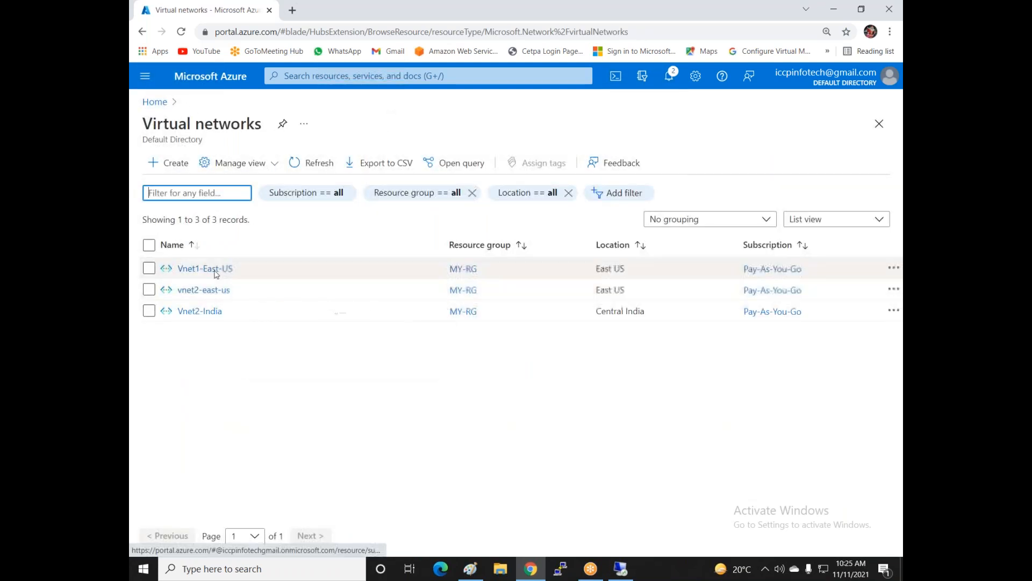
{"action": "left_click", "coordinate": [208, 269]}
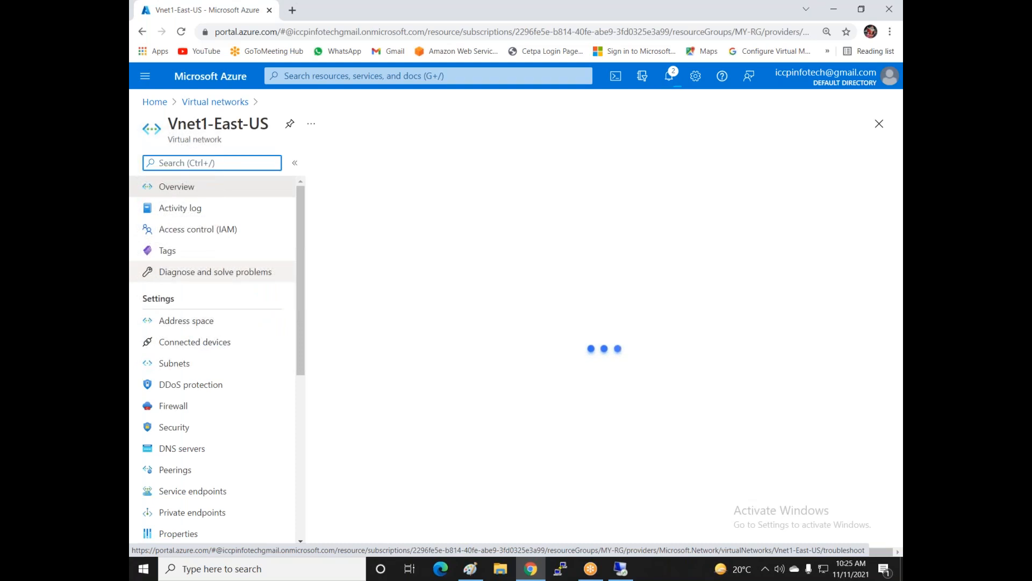
{"action": "left_click", "coordinate": [176, 471]}
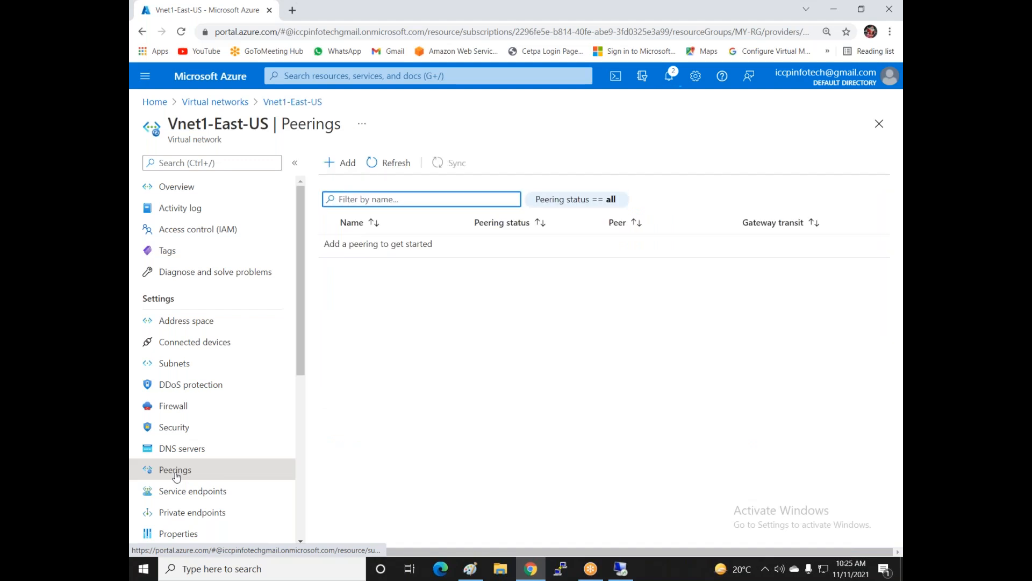
- Add a peering named vnet1-tovnet3 with remote peering link name vnet2-to-vnet1
{"action": "left_click", "coordinate": [347, 165]}
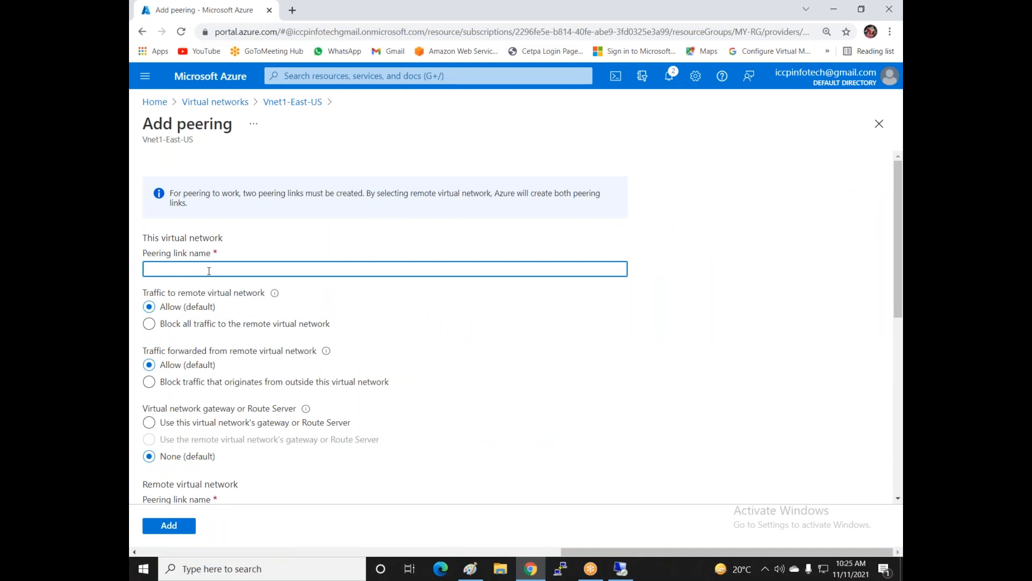
{"action": "type", "text": "vnet1-tovnet3"}
{"action": "scroll", "coordinate": [296, 327], "scroll_direction": "down", "scroll_amount": 2}
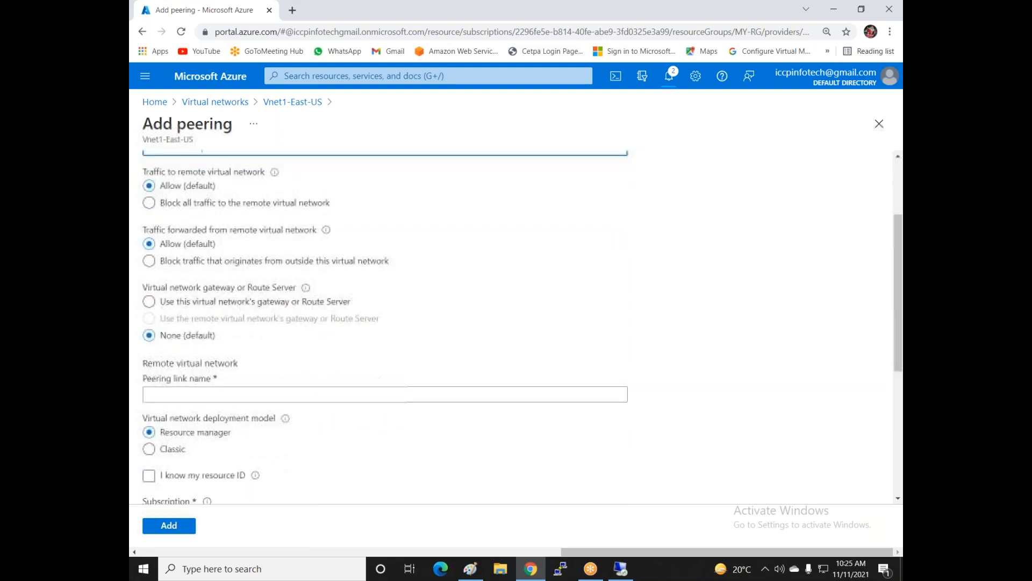
{"action": "left_click", "coordinate": [184, 395]}
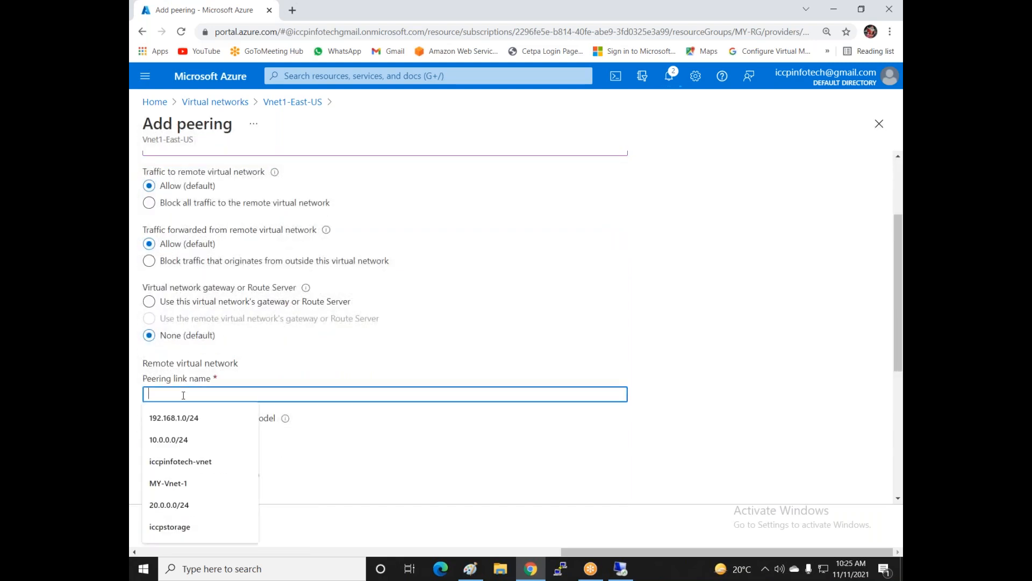
{"action": "type", "text": "vnet"}
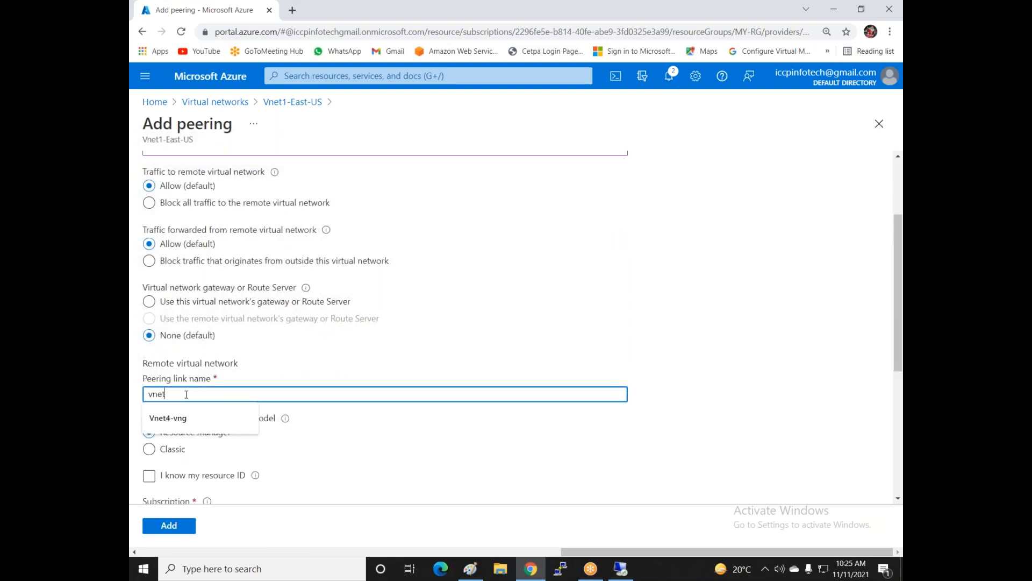
{"action": "type", "text": "2-to-vnet1"}
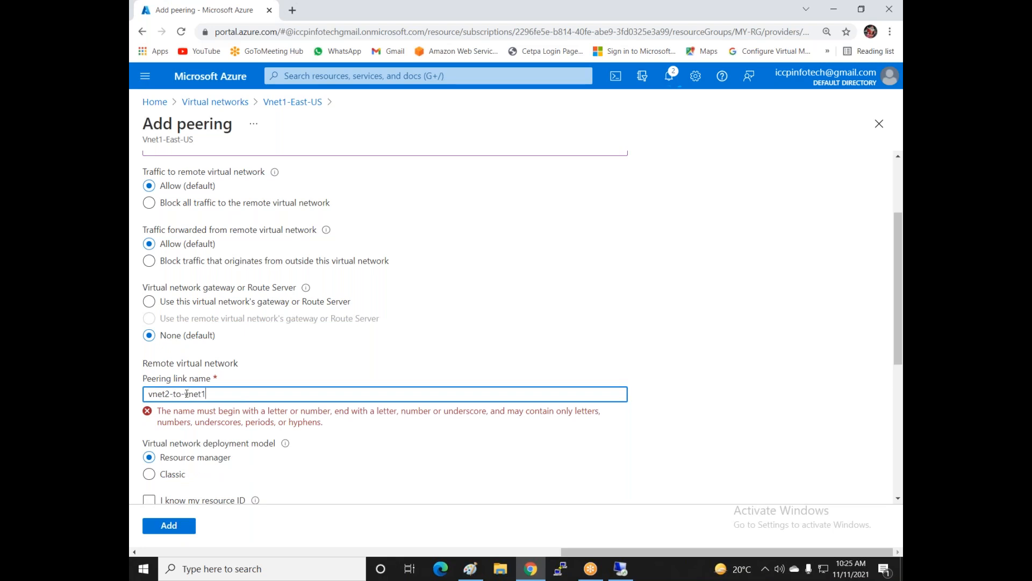
- Choose vnet2-east-us as the remote virtual network and create the peering
{"action": "scroll", "coordinate": [188, 394], "scroll_direction": "down", "scroll_amount": 2}
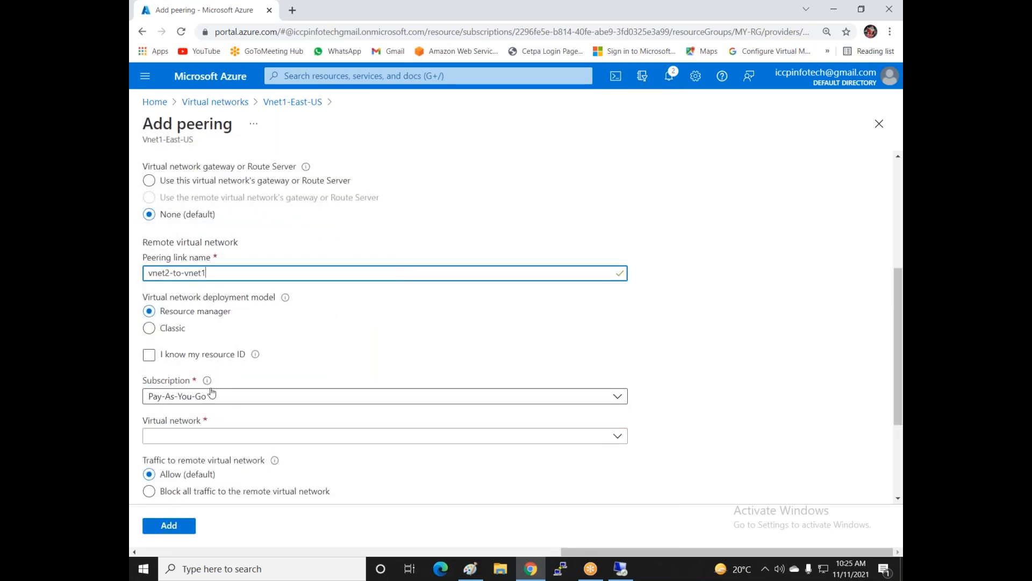
{"action": "left_click", "coordinate": [285, 440]}
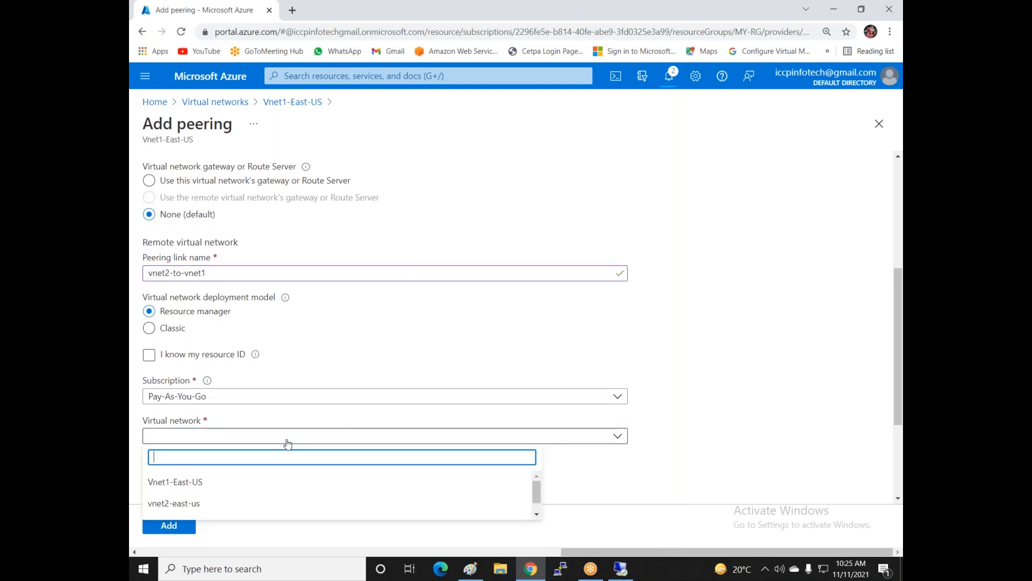
{"action": "left_click", "coordinate": [193, 506]}
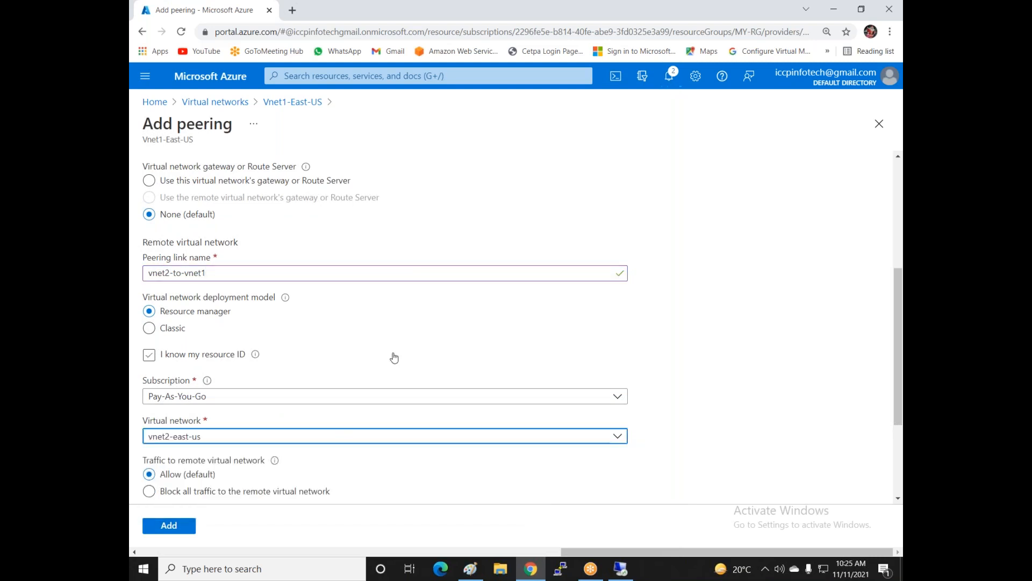
{"action": "scroll", "coordinate": [392, 357], "scroll_direction": "down", "scroll_amount": 1}
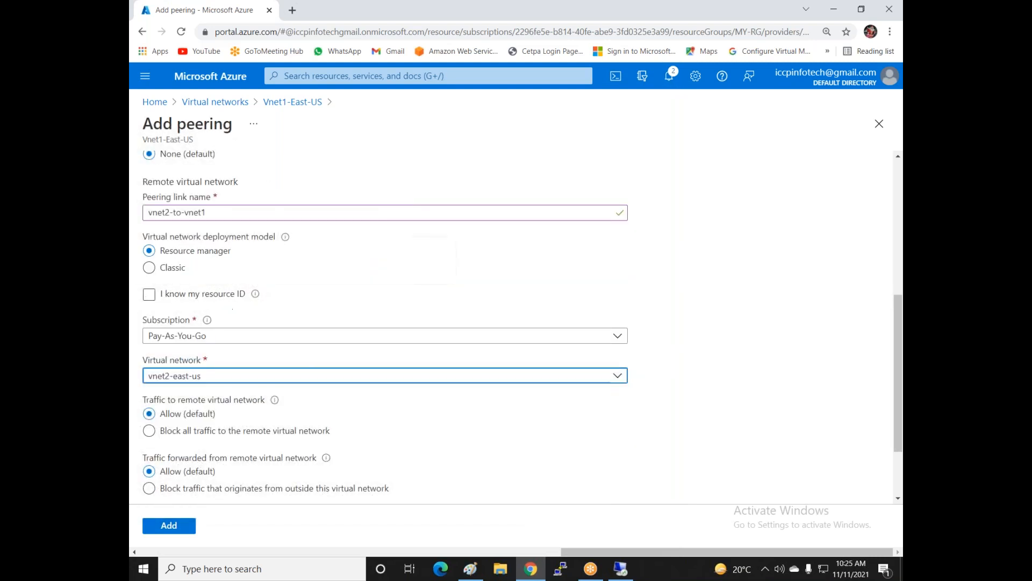
{"action": "scroll", "coordinate": [172, 291], "scroll_direction": "up", "scroll_amount": 6}
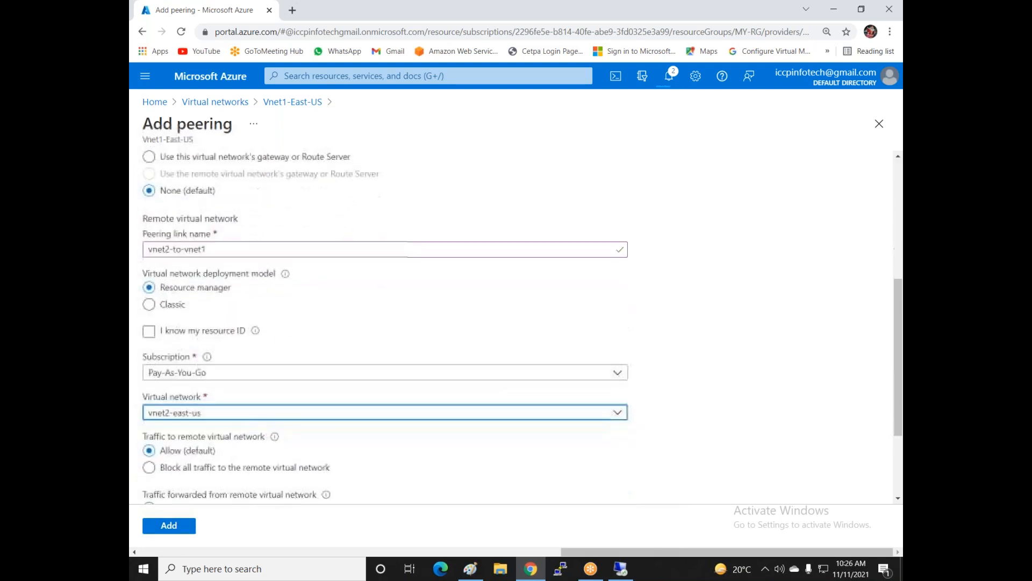
{"action": "scroll", "coordinate": [385, 323], "scroll_direction": "down", "scroll_amount": 2}
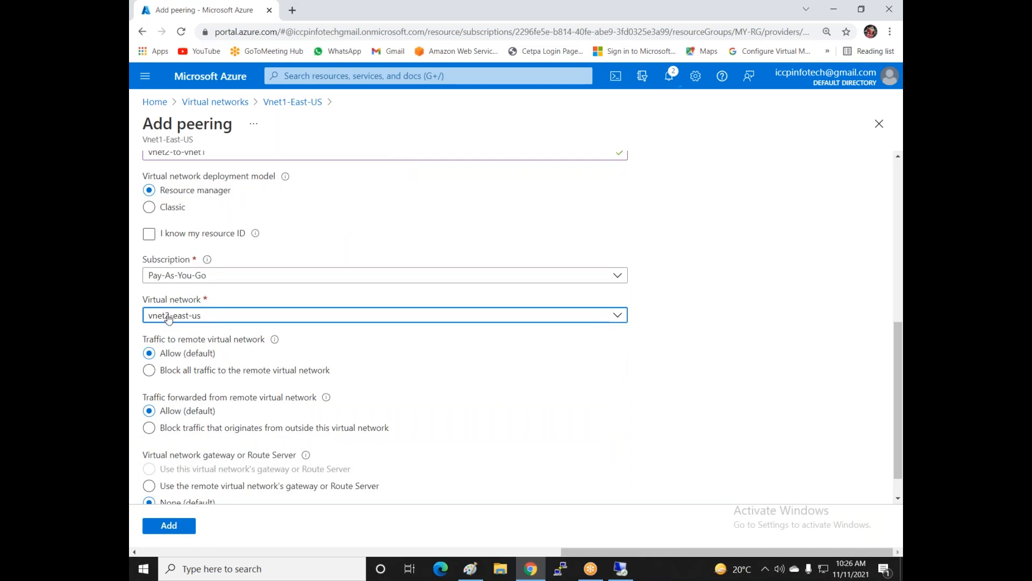
{"action": "scroll", "coordinate": [203, 396], "scroll_direction": "down", "scroll_amount": 1}
{"action": "left_click", "coordinate": [179, 531]}
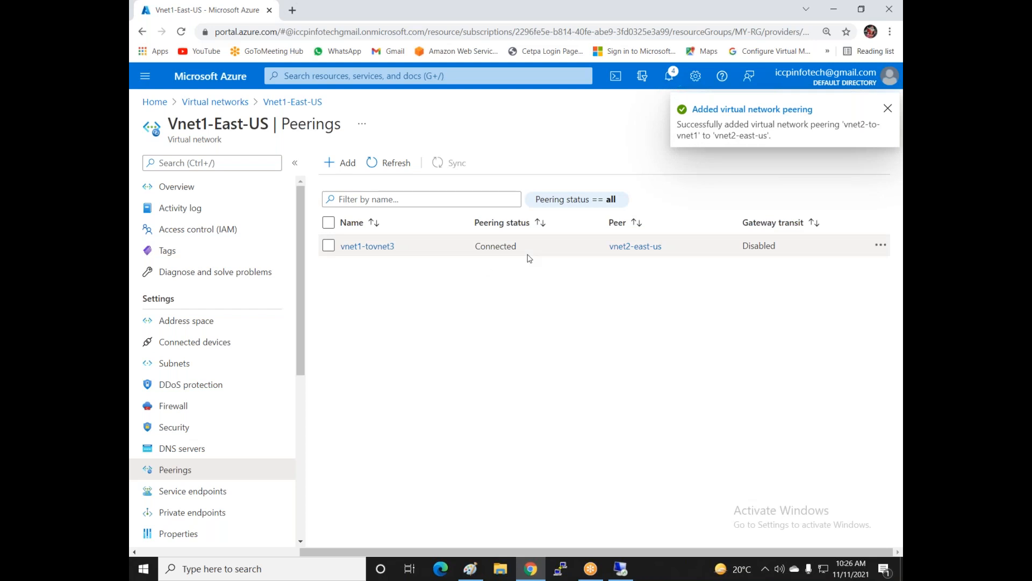
{"action": "left_click", "coordinate": [621, 568]}
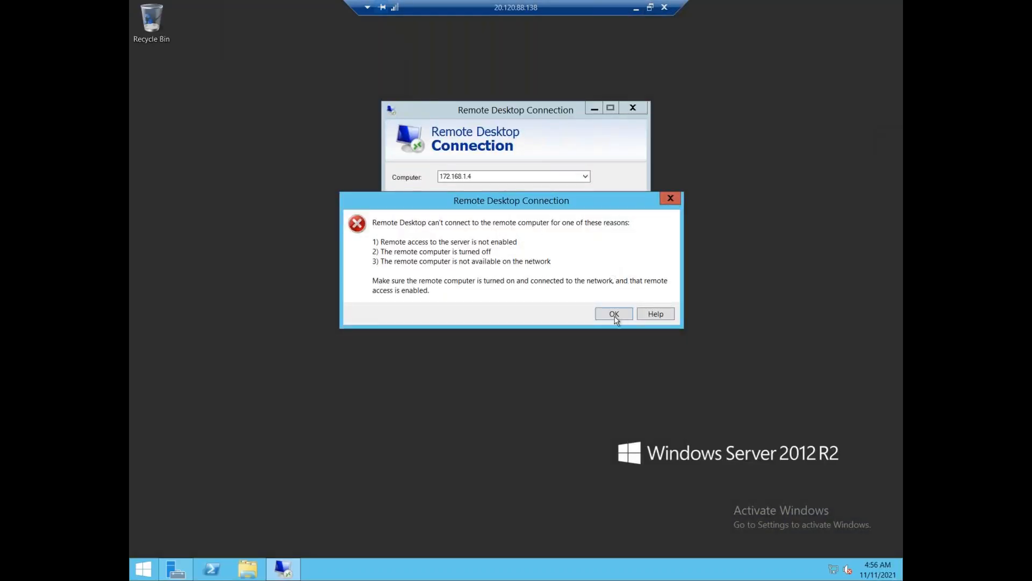
- Dismiss the error and connect to 172.168.1.4, entering the password and accepting the certificate
{"action": "left_click", "coordinate": [614, 315]}
{"action": "left_click", "coordinate": [560, 237]}
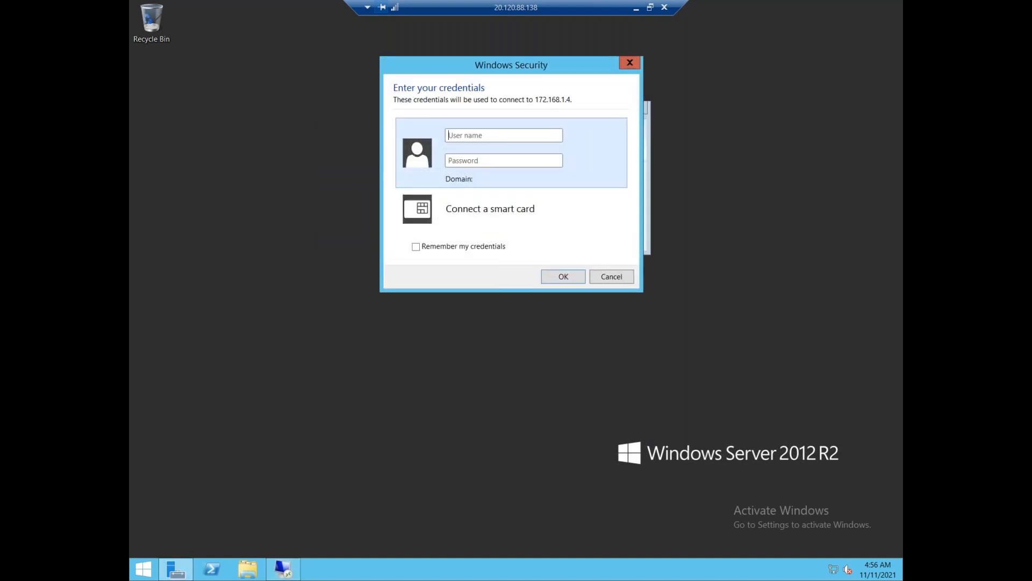
{"action": "type", "text": "ic"}
{"action": "type", "text": "*"}
{"action": "key", "text": "Return"}
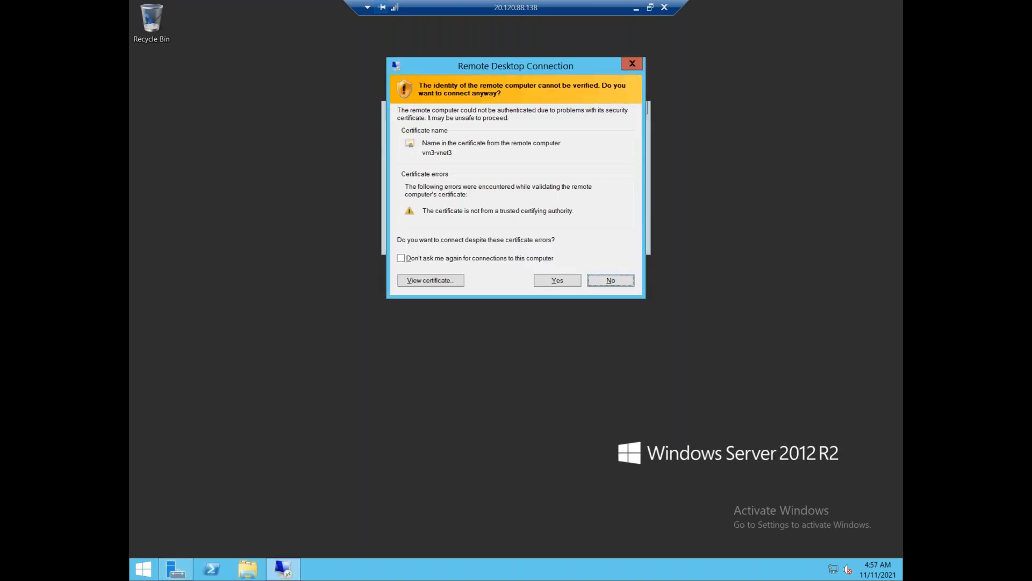
{"action": "left_click", "coordinate": [565, 285]}
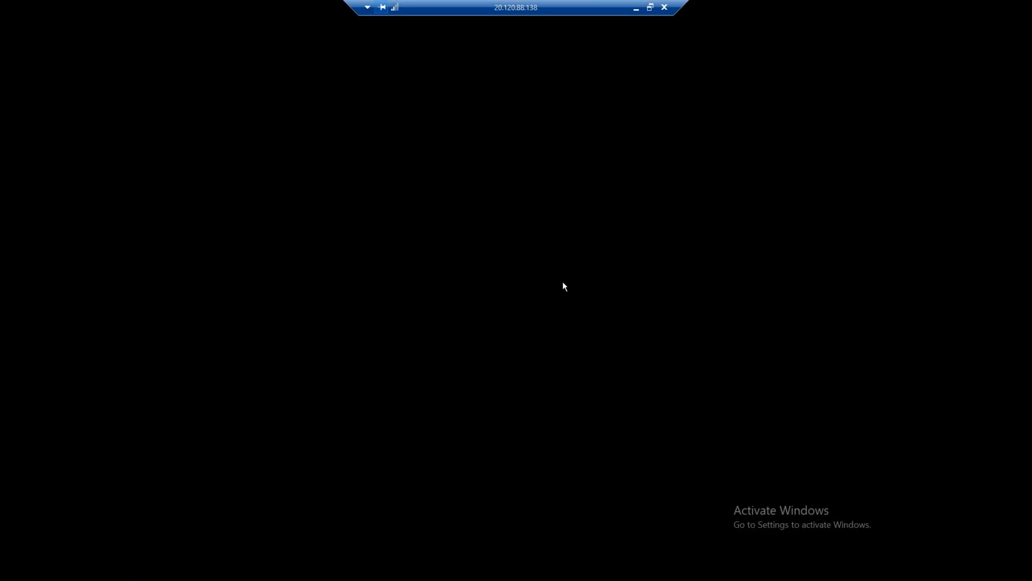
- Show the 172.168.1.4 session as a window inside the maximized outer remote desktop
{"action": "left_click", "coordinate": [650, 7]}
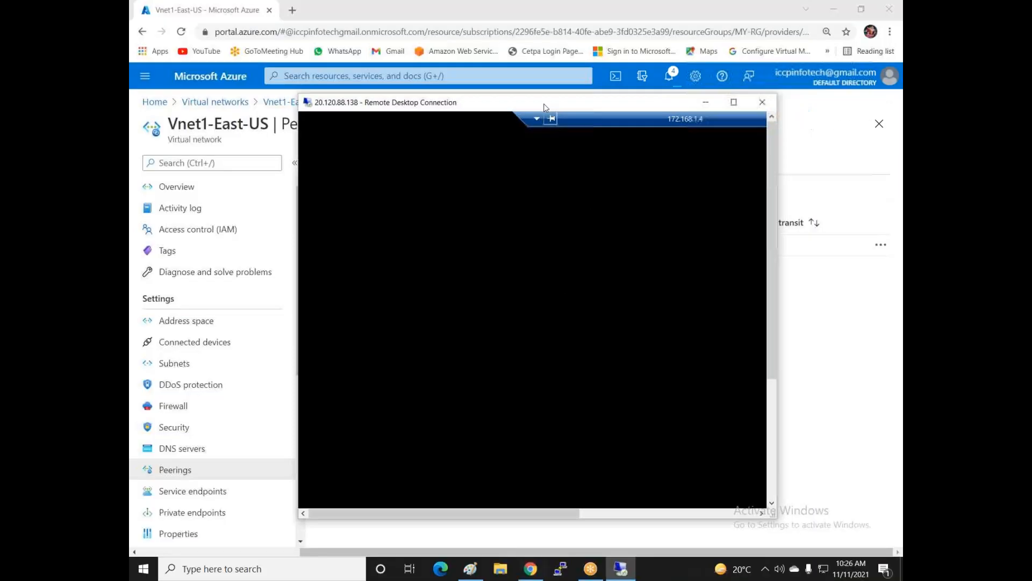
{"action": "left_click", "coordinate": [678, 118]}
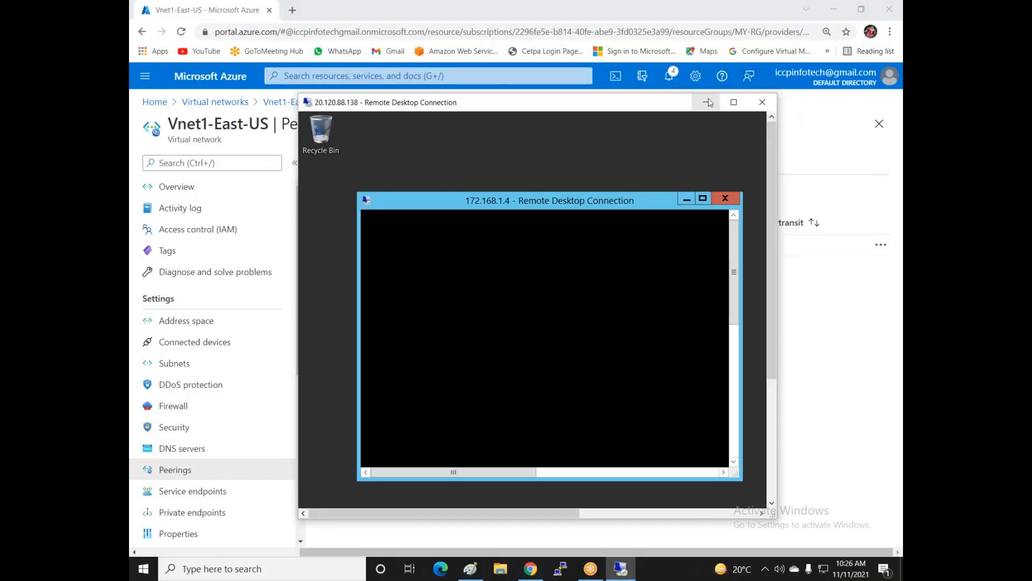
{"action": "left_click", "coordinate": [708, 103]}
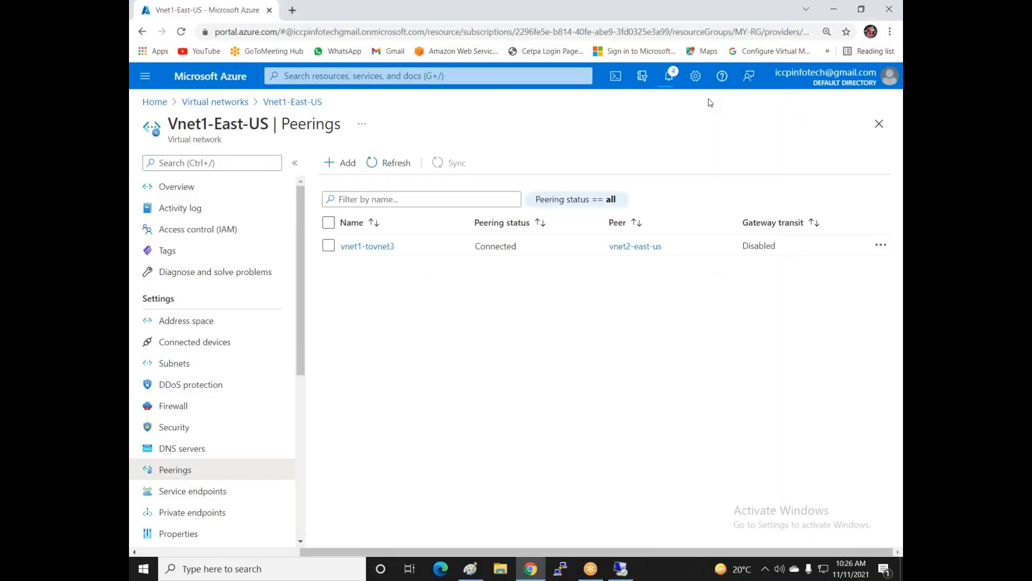
{"action": "left_click", "coordinate": [628, 572]}
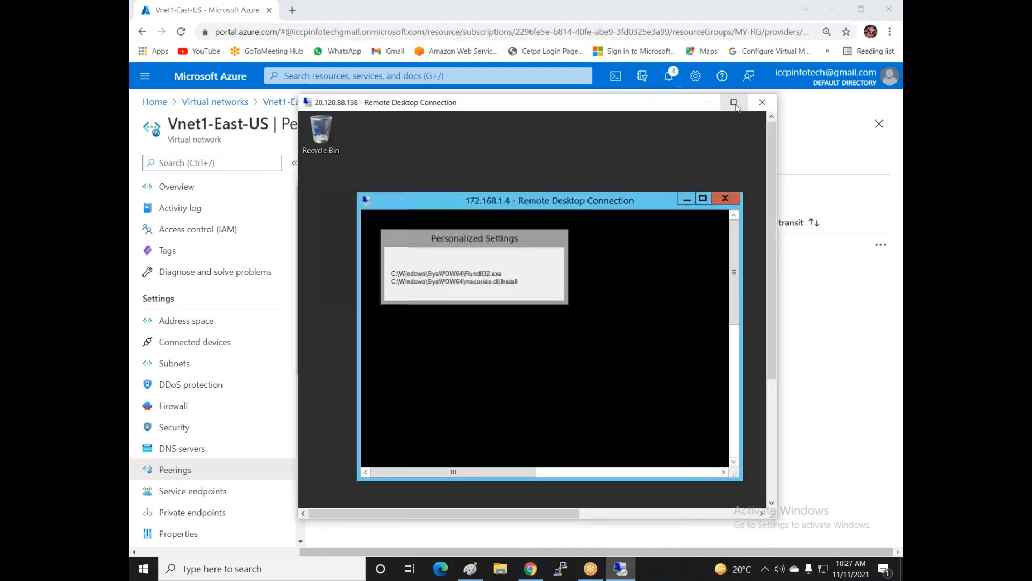
{"action": "left_click", "coordinate": [733, 103]}
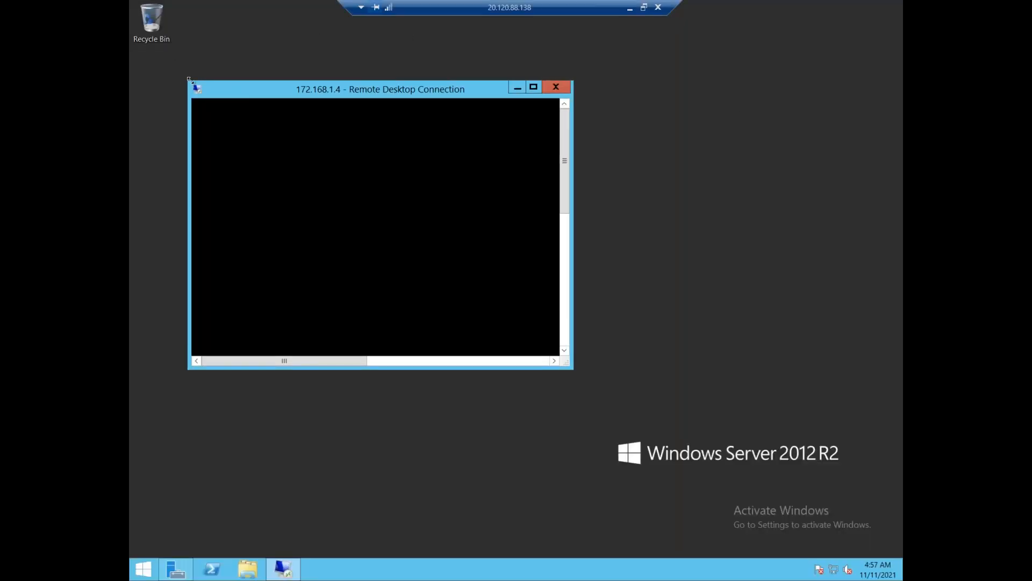
- Shrink the 172.168.1.4 window and launch a second Remote Desktop Connection through a Start search for 'remo'
{"action": "left_click_drag", "start_coordinate": [187, 79], "coordinate": [191, 119]}
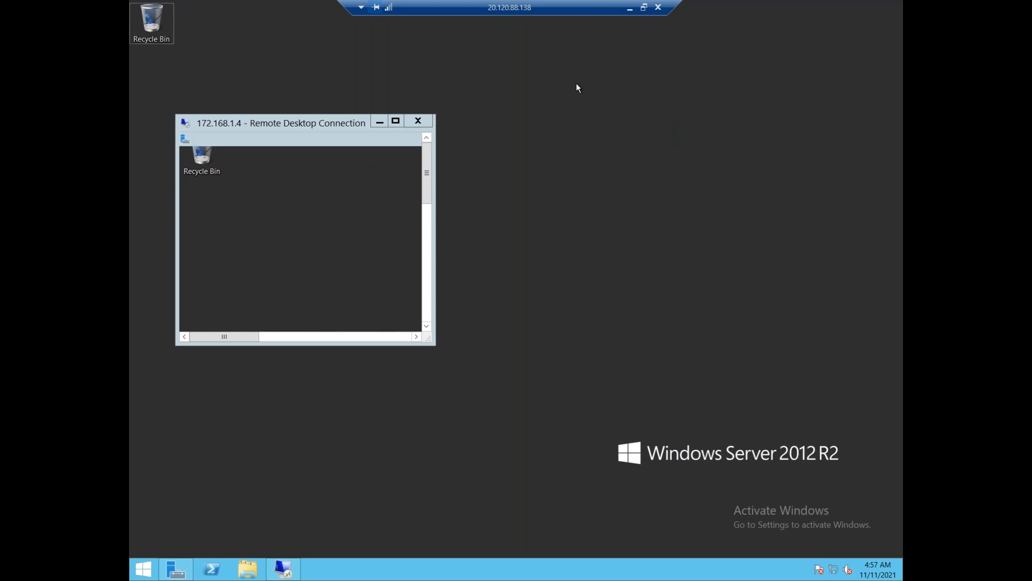
{"action": "key", "text": "super"}
{"action": "type", "text": "rem"}
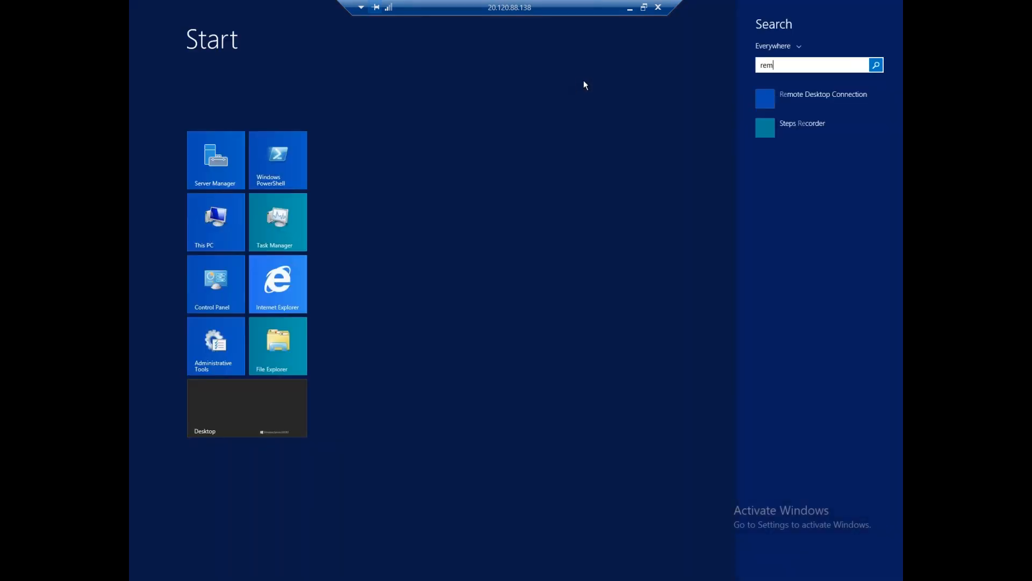
{"action": "type", "text": "ote Desktop Connection"}
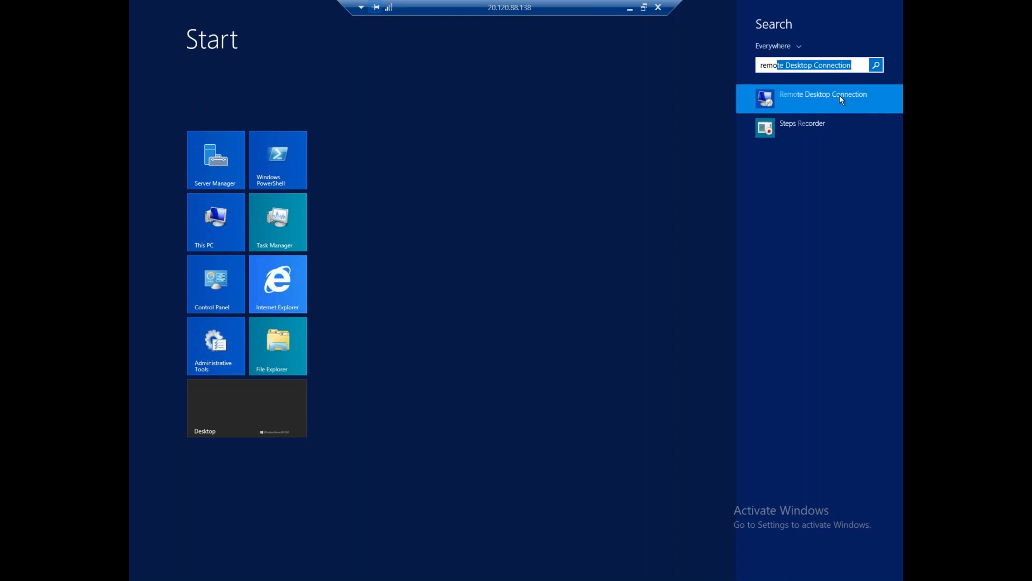
{"action": "right_click", "coordinate": [839, 96]}
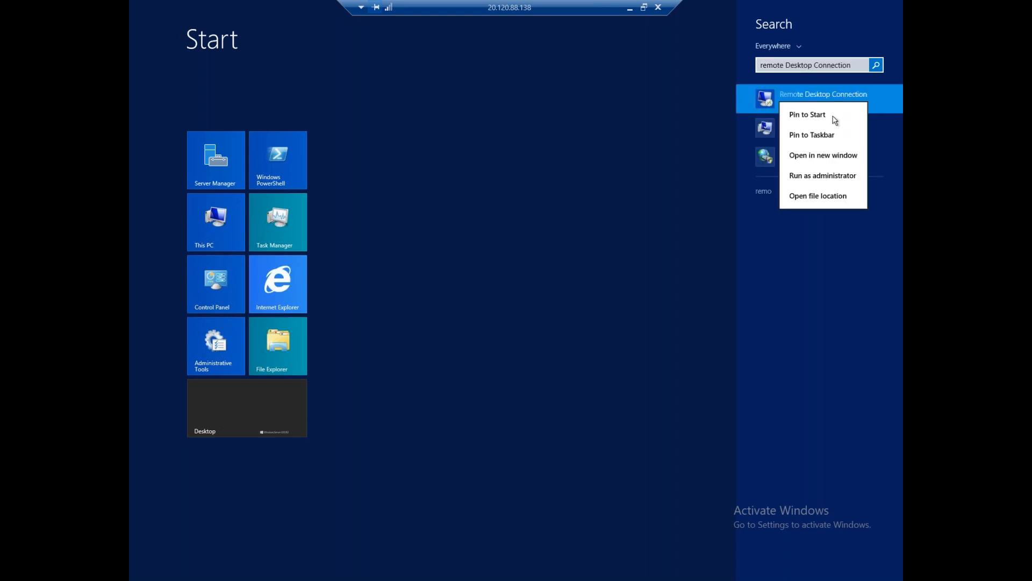
{"action": "left_click", "coordinate": [824, 155]}
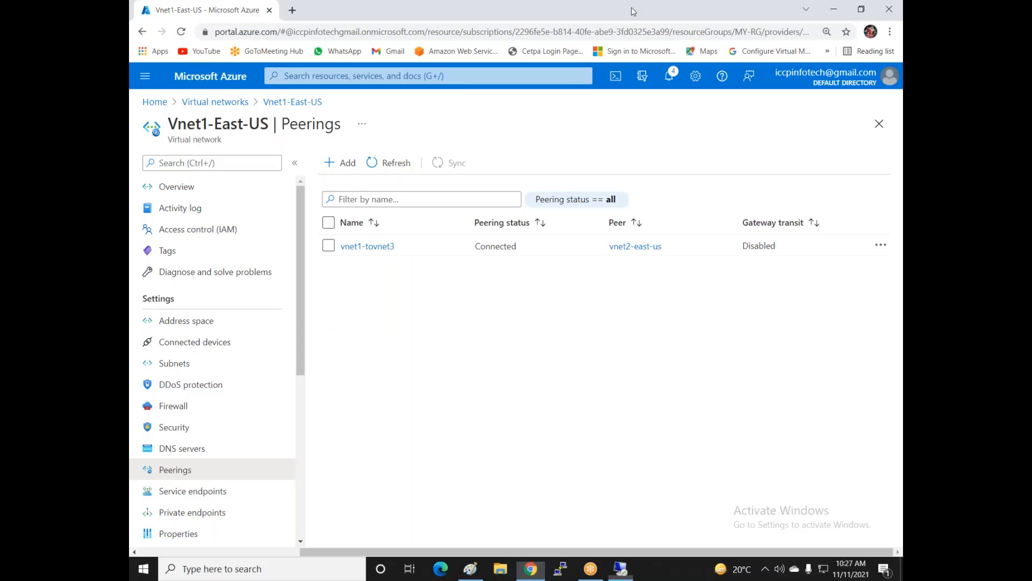
- Open Vm2-Vnet2 from the Azure Virtual machines list to find its private IP, 192.168.1.4
{"action": "left_click", "coordinate": [630, 7]}
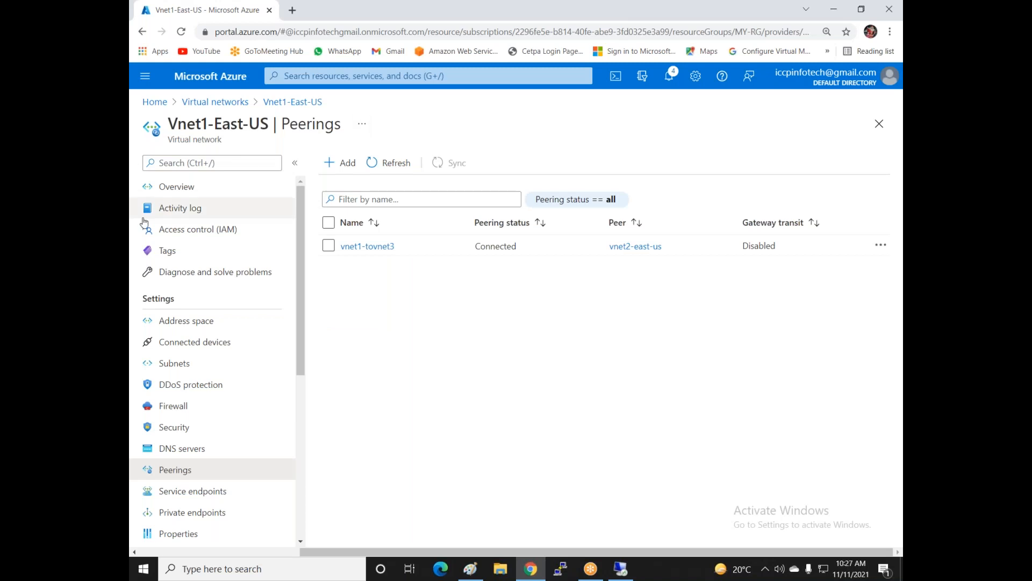
{"action": "left_click", "coordinate": [160, 104]}
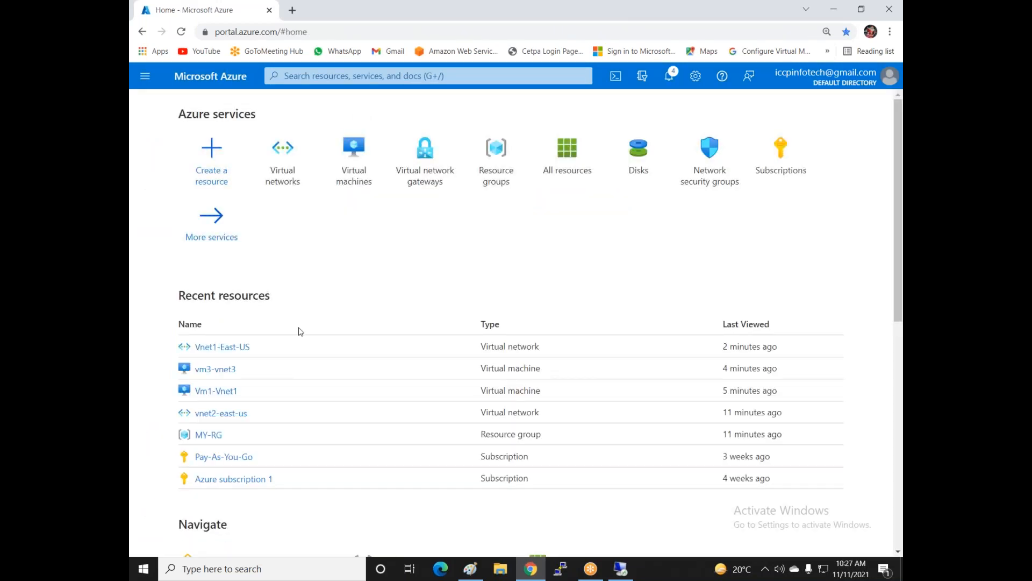
{"action": "left_click", "coordinate": [286, 171]}
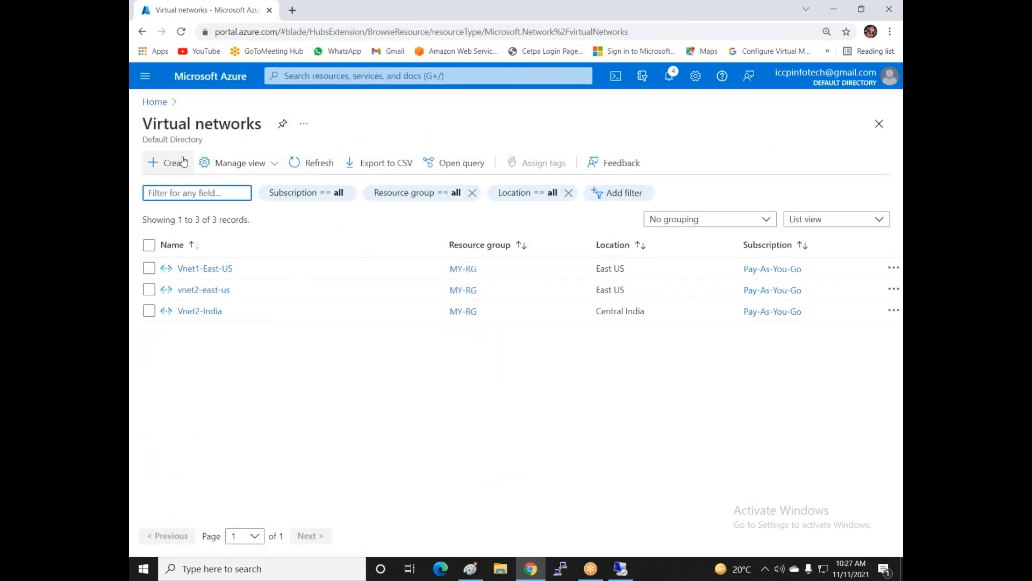
{"action": "left_click", "coordinate": [155, 101]}
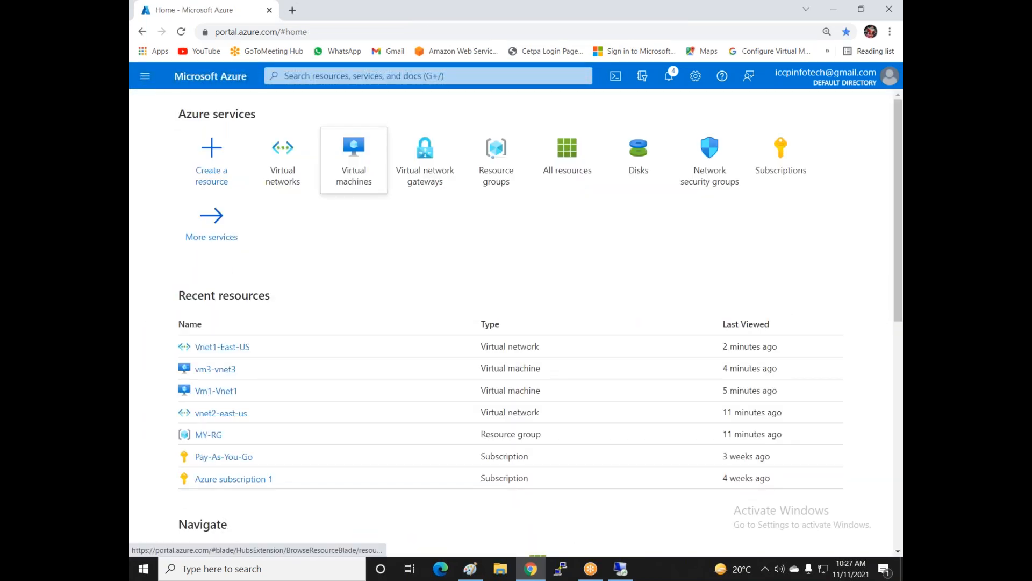
{"action": "left_click", "coordinate": [354, 180]}
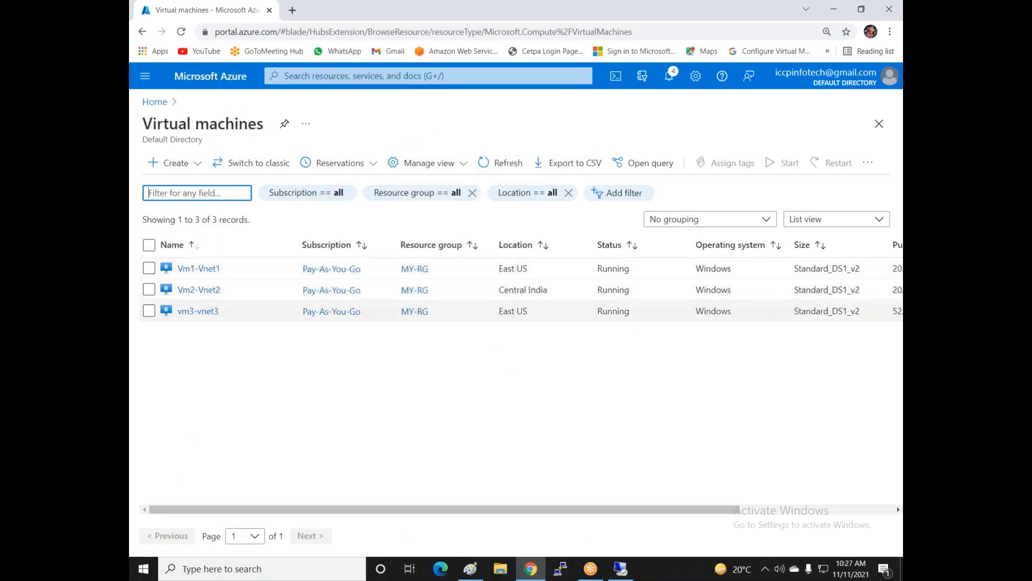
{"action": "mouse_move", "coordinate": [199, 292]}
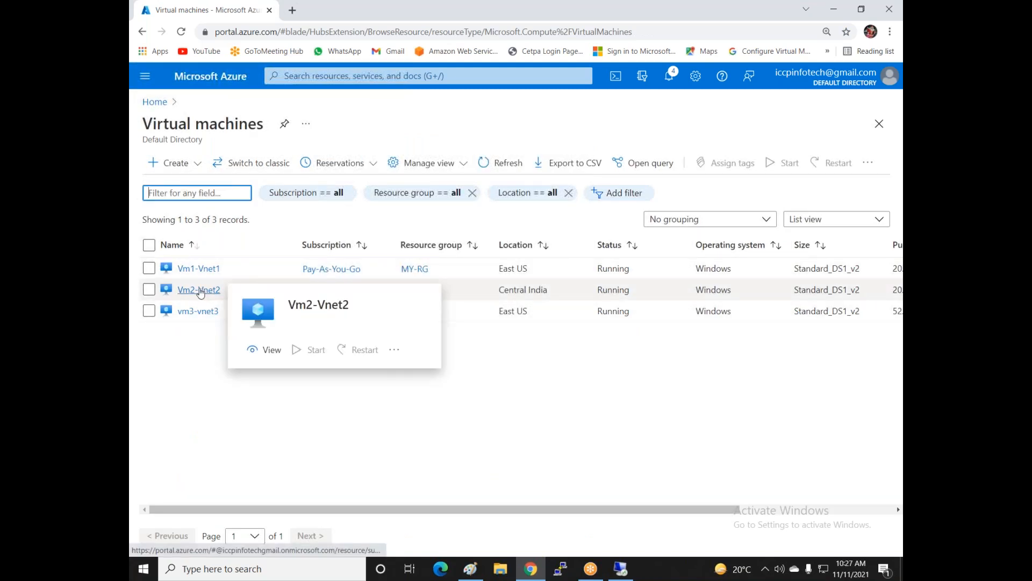
{"action": "left_click", "coordinate": [191, 296]}
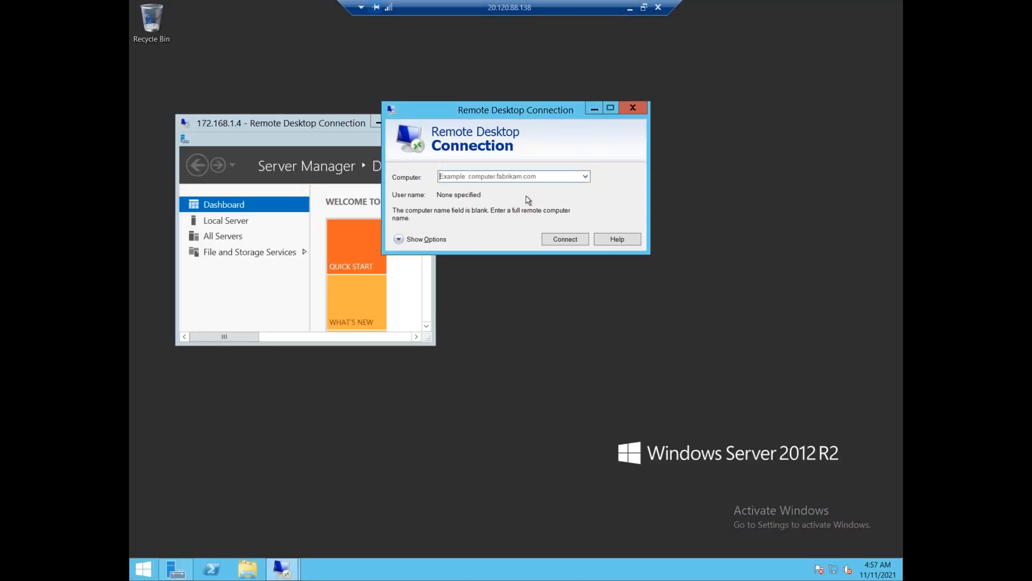
- Try a Remote Desktop connection to 192.168.1.4, which fails, then minimize back to Azure
{"action": "type", "text": "192.168.1.4"}
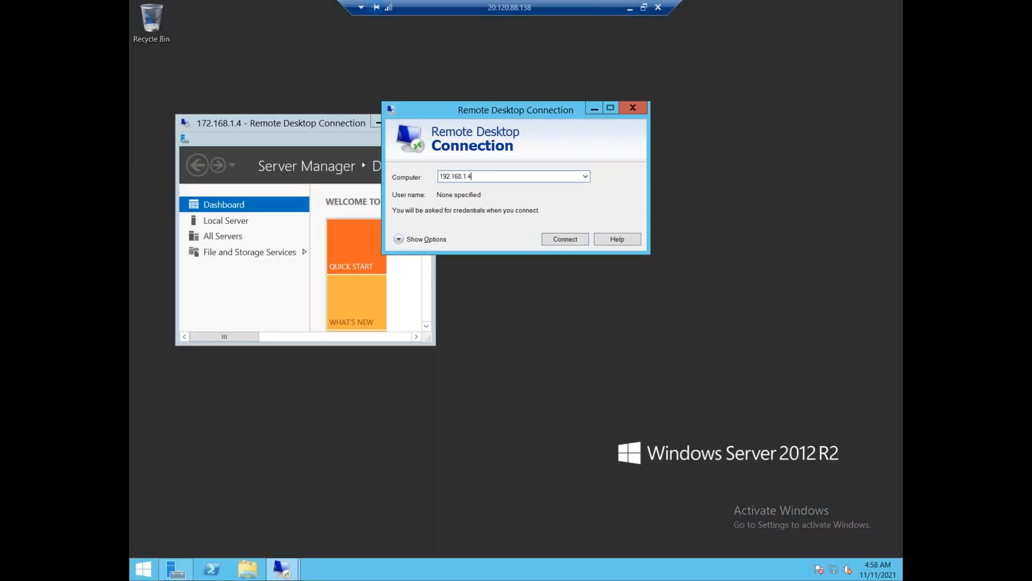
{"action": "key", "text": "Return"}
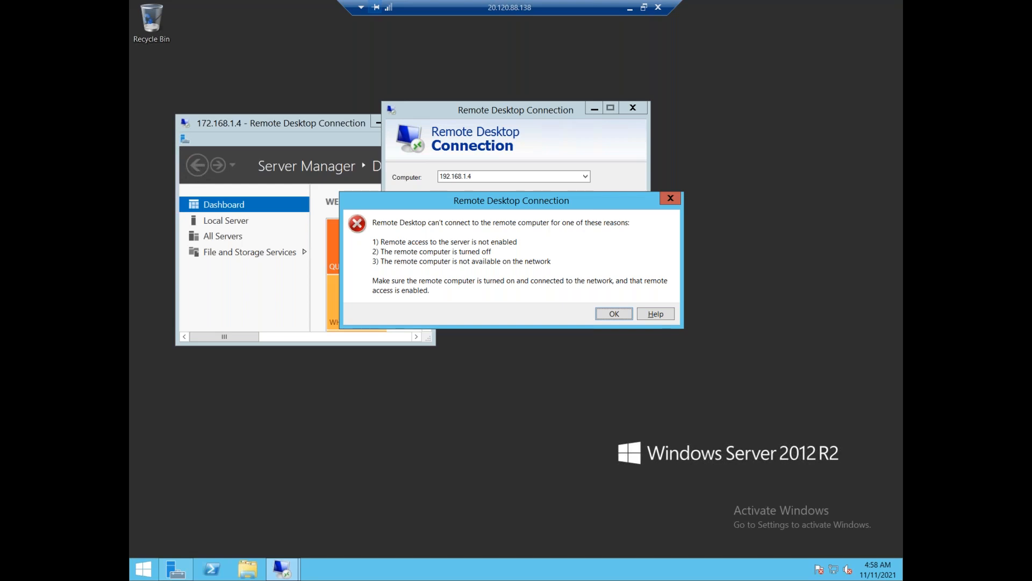
{"action": "left_click", "coordinate": [631, 11]}
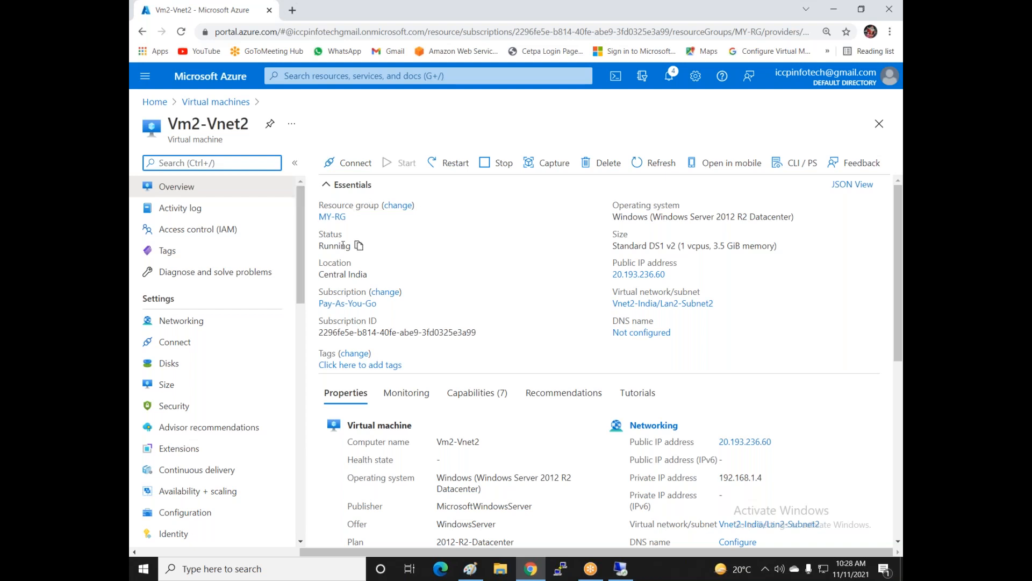
- Go from Home through Virtual network gateways to vnet1-vng's Connections page
{"action": "left_click", "coordinate": [150, 101]}
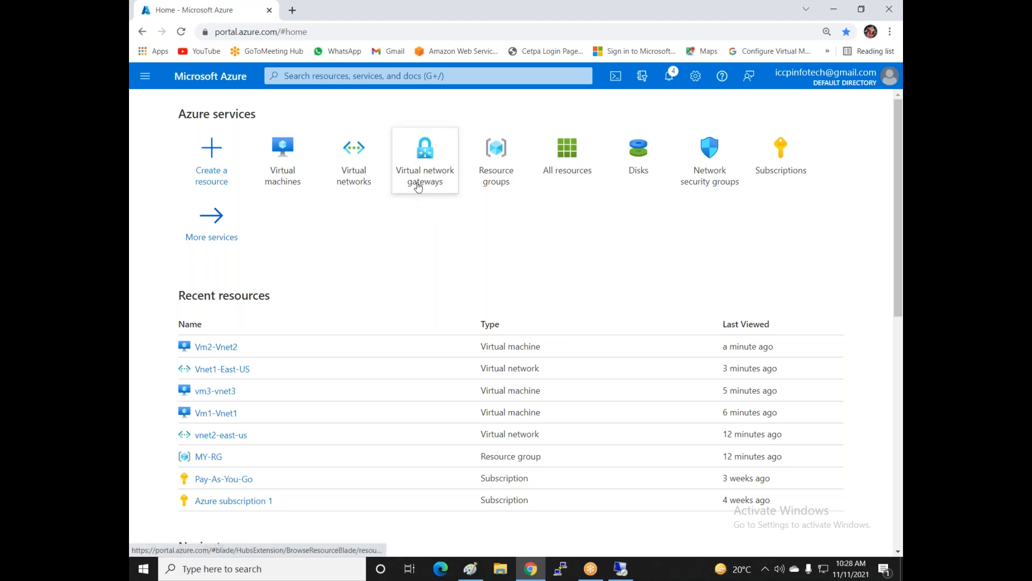
{"action": "left_click", "coordinate": [418, 185]}
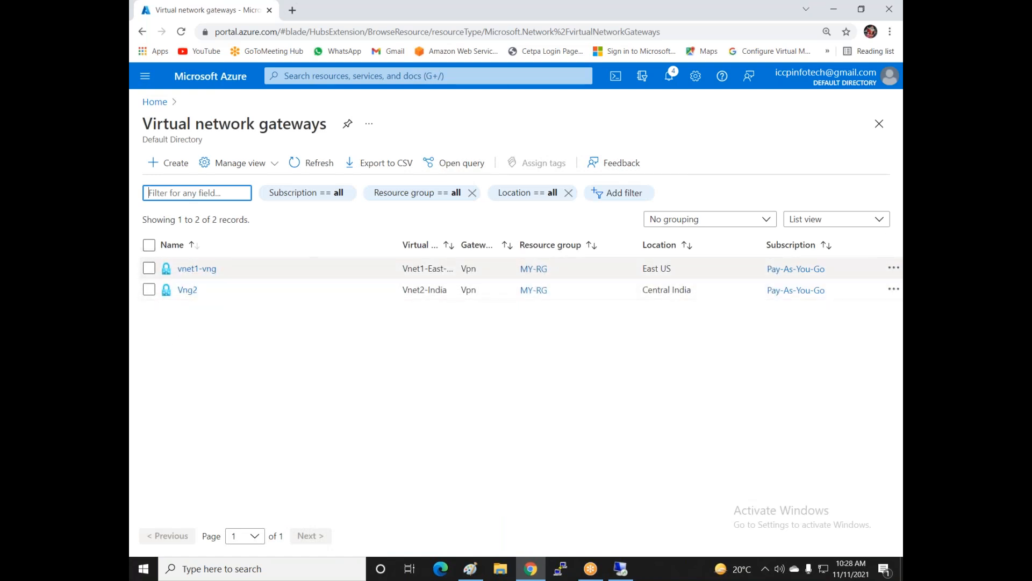
{"action": "left_click", "coordinate": [194, 268]}
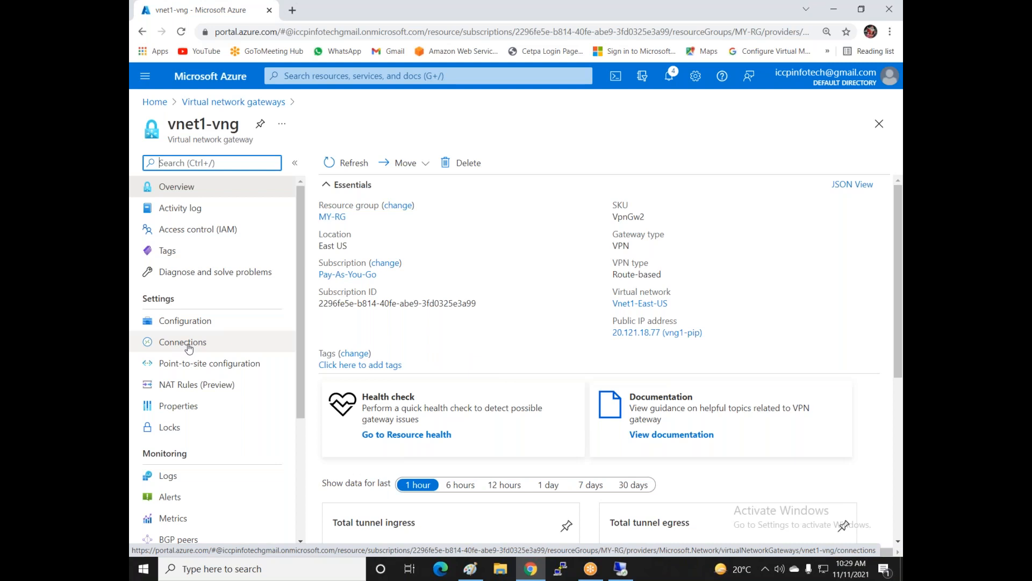
{"action": "left_click", "coordinate": [188, 348]}
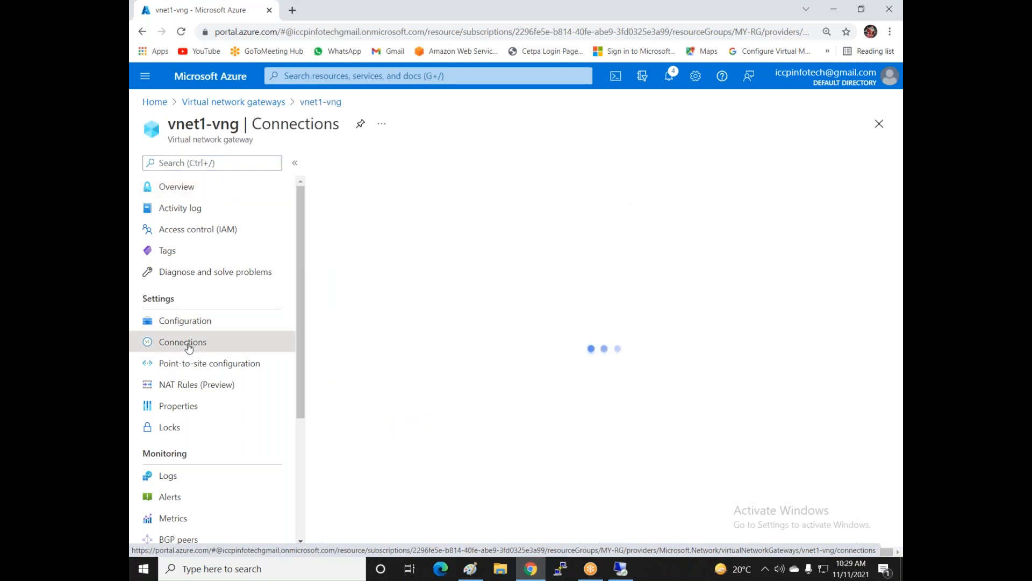
- Add a connection named vnet1-vnet2 with Vng2 as the second virtual network gateway
{"action": "left_click", "coordinate": [341, 163]}
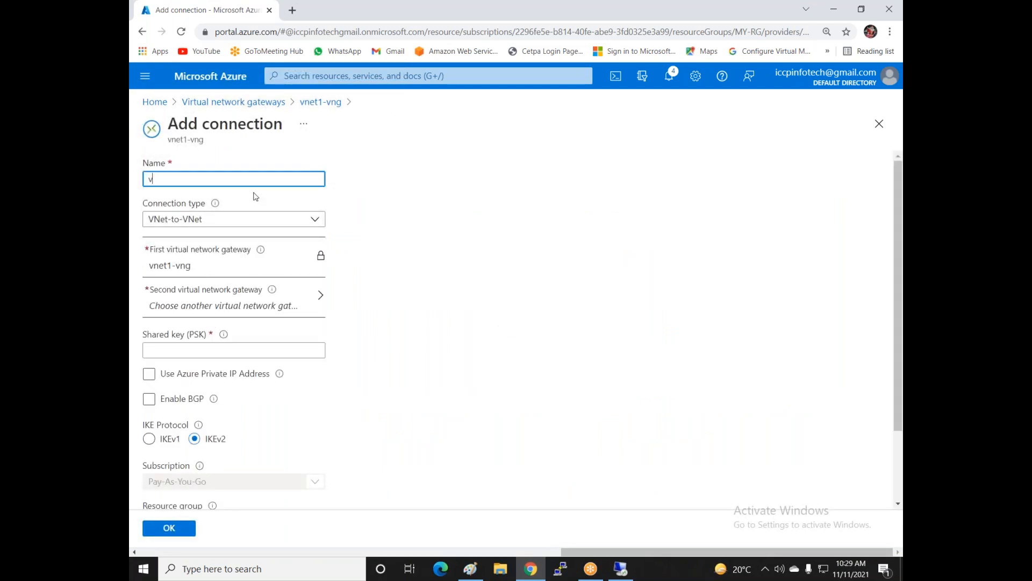
{"action": "type", "text": "vnet1-vnet2"}
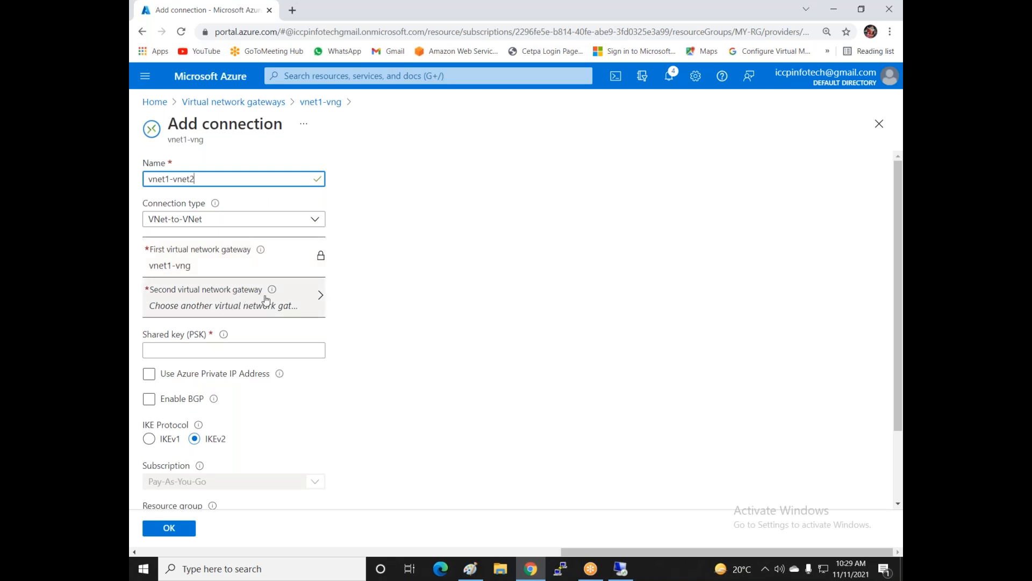
{"action": "left_click", "coordinate": [292, 297]}
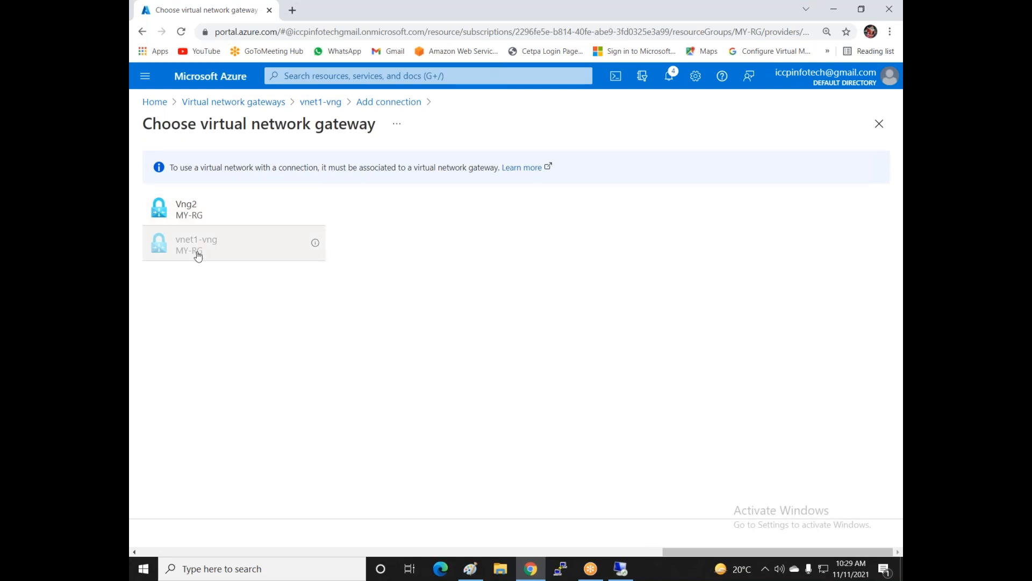
{"action": "left_click", "coordinate": [196, 210]}
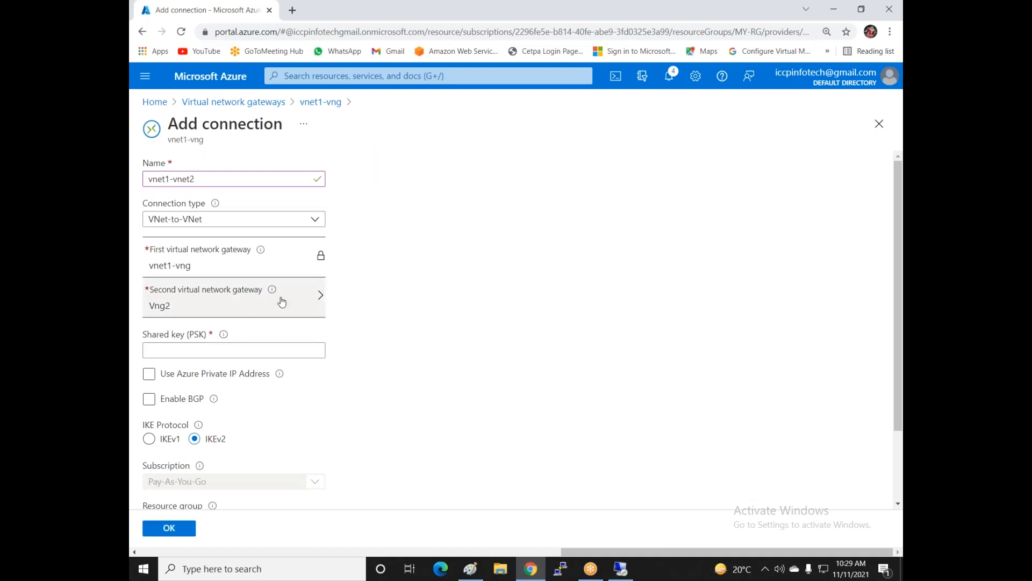
{"action": "left_click", "coordinate": [161, 353]}
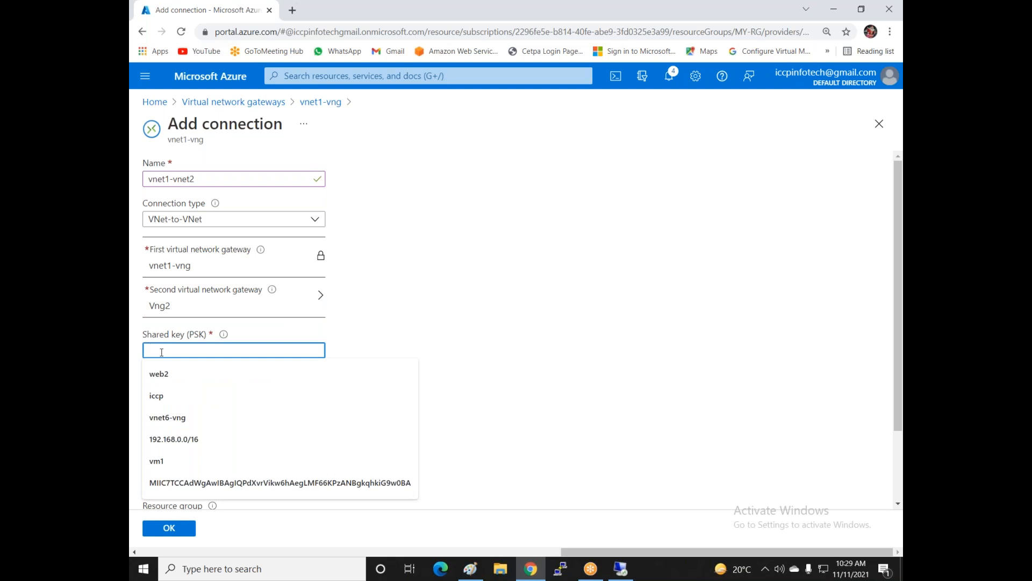
{"action": "left_click", "coordinate": [586, 290]}
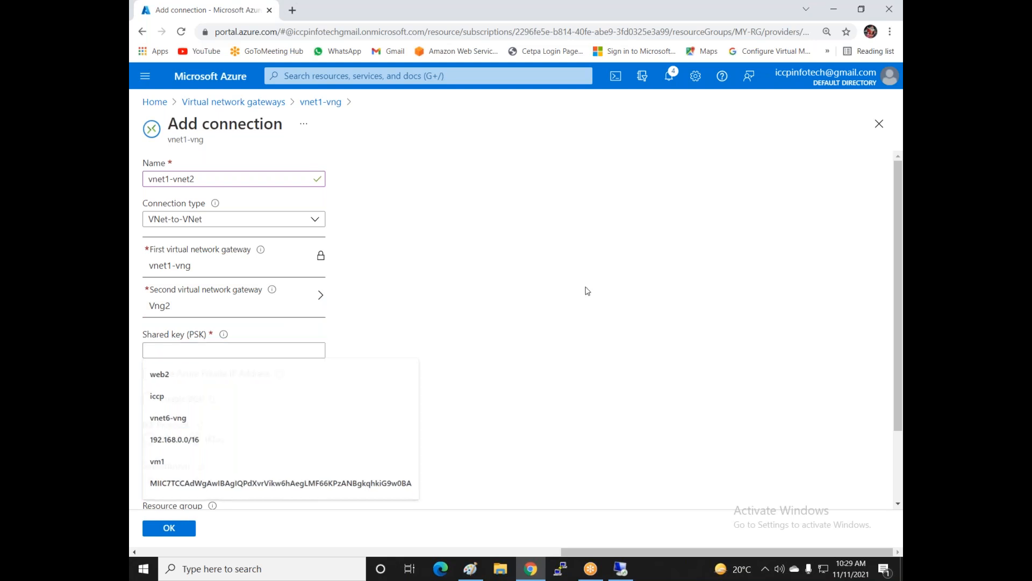
{"action": "left_click", "coordinate": [178, 348]}
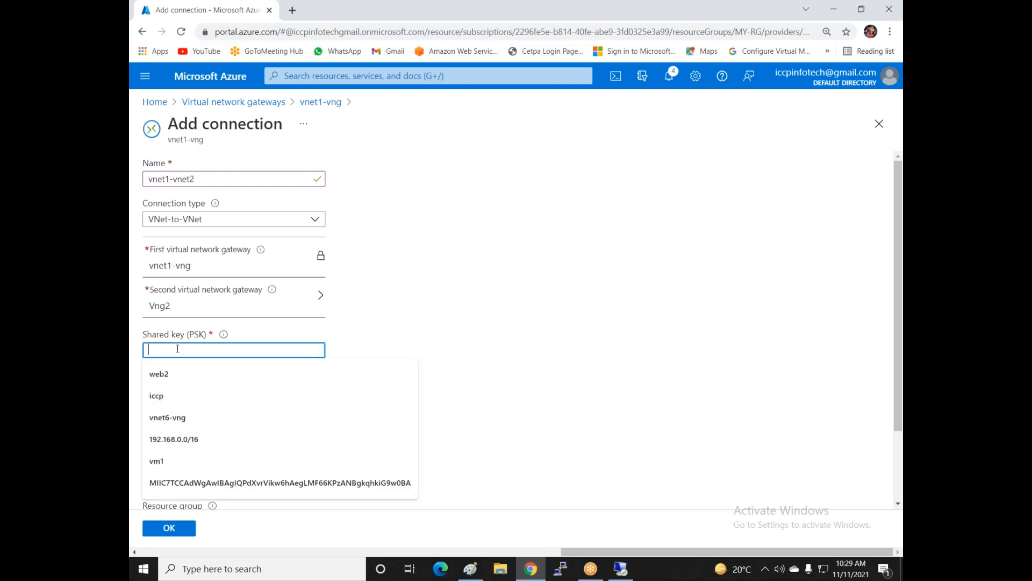
{"action": "type", "text": "1234"}
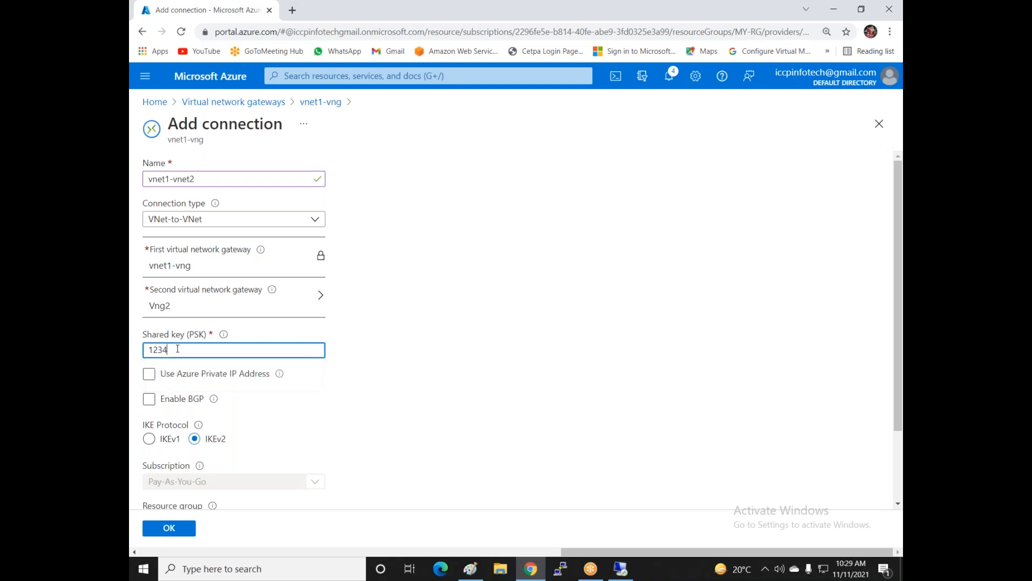
{"action": "type", "text": "56789"}
{"action": "scroll", "coordinate": [262, 376], "scroll_direction": "down", "scroll_amount": 2}
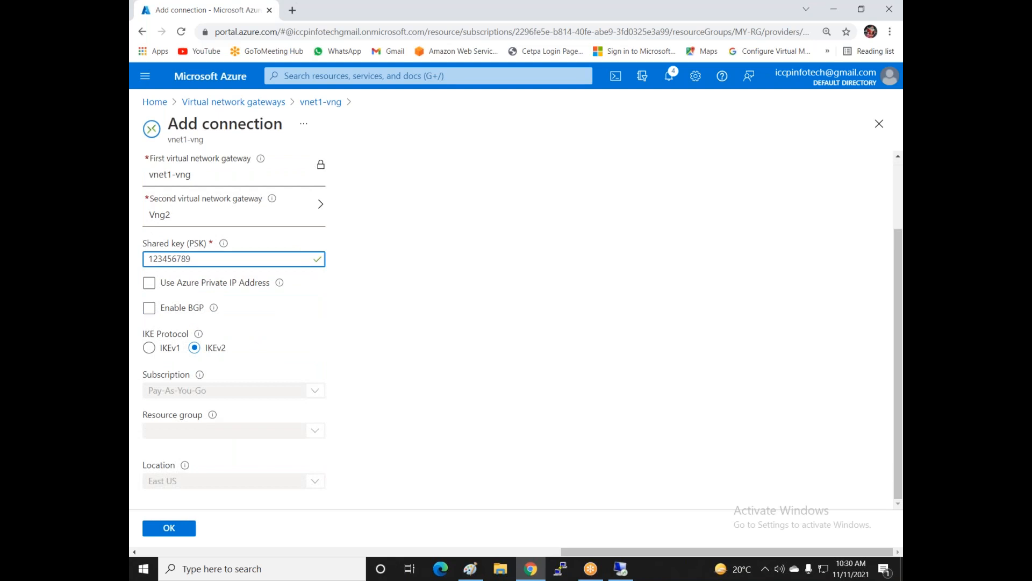
{"action": "scroll", "coordinate": [275, 358], "scroll_direction": "up", "scroll_amount": 2}
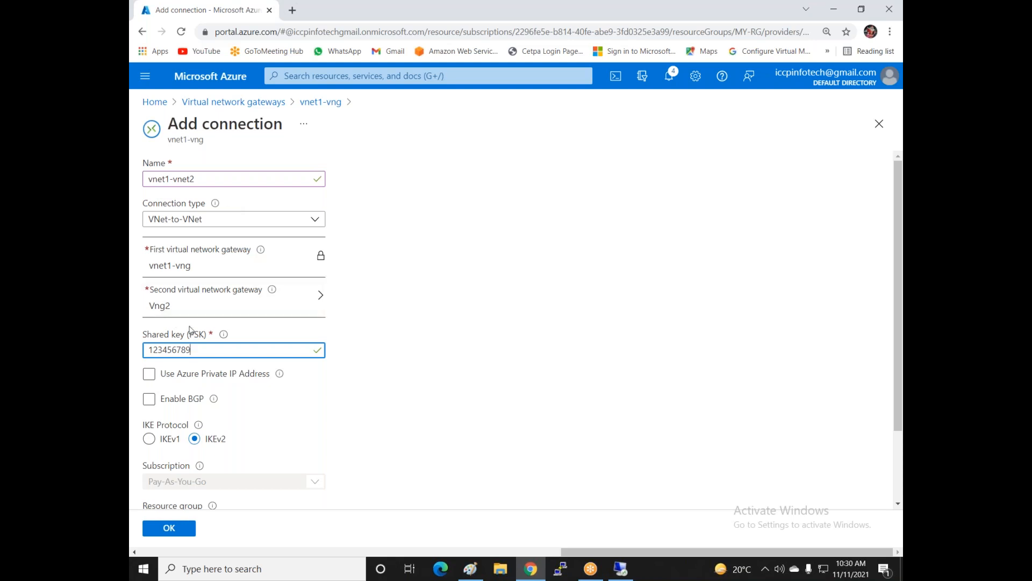
{"action": "left_click", "coordinate": [178, 530]}
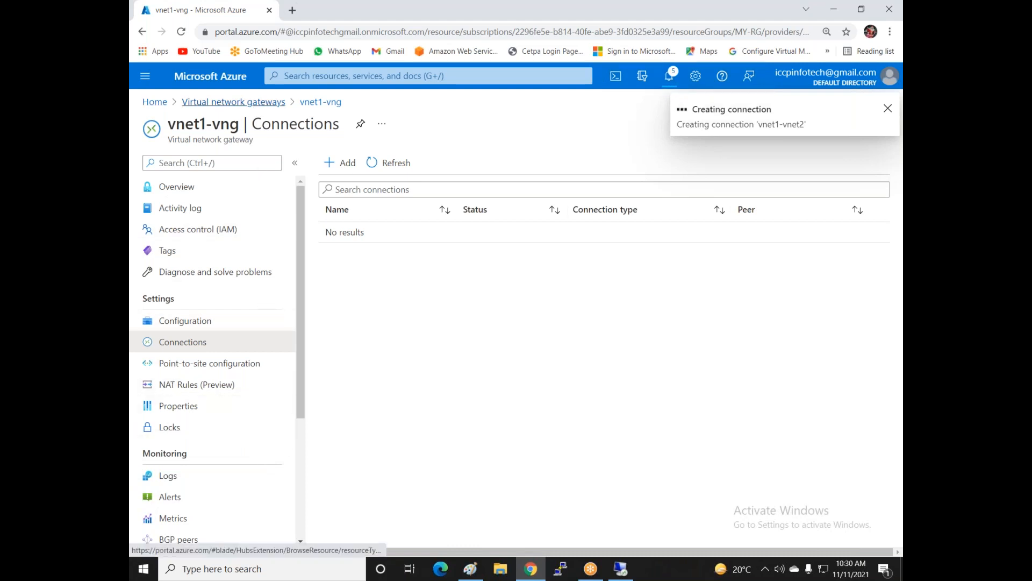
- On gateway Vng2's Connections page, add a new connection named vnet2-vnet1
{"action": "left_click", "coordinate": [221, 102]}
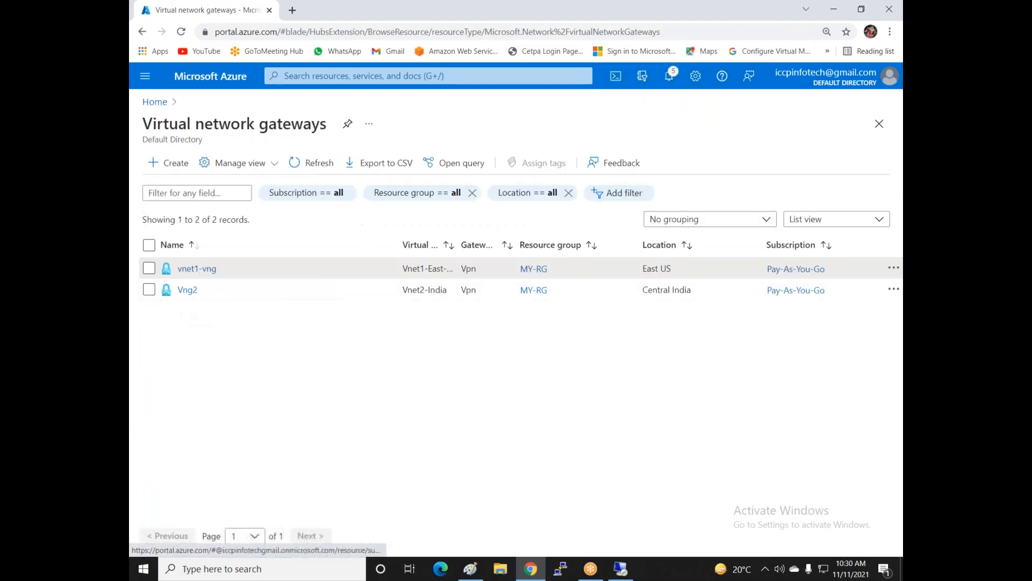
{"action": "left_click", "coordinate": [187, 290]}
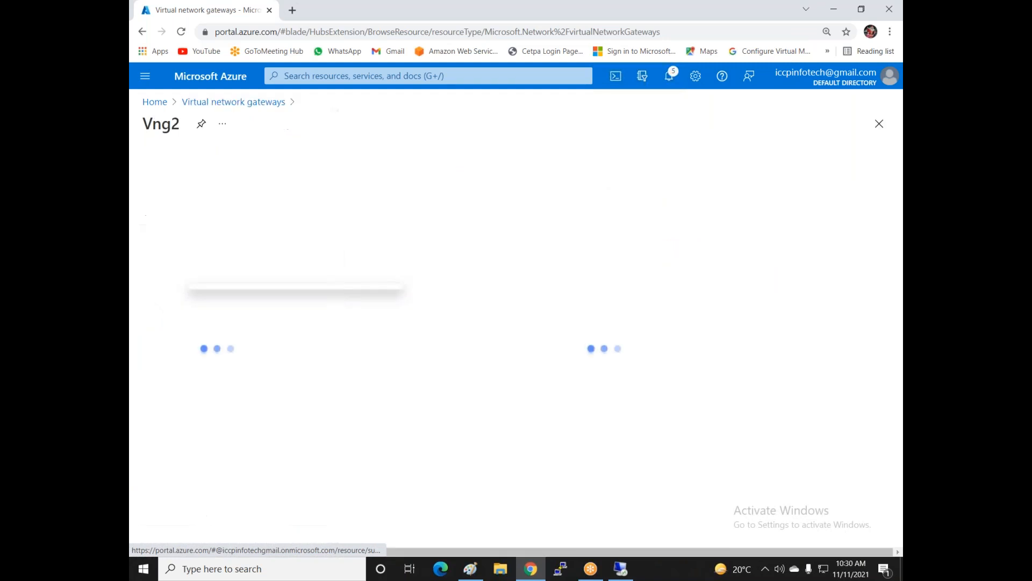
{"action": "left_click", "coordinate": [186, 342]}
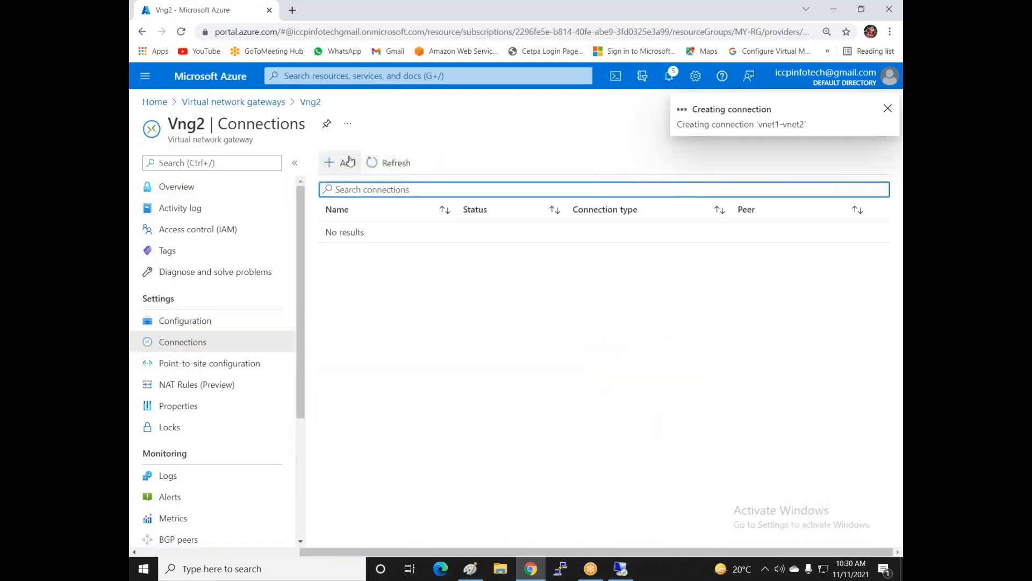
{"action": "left_click", "coordinate": [350, 161]}
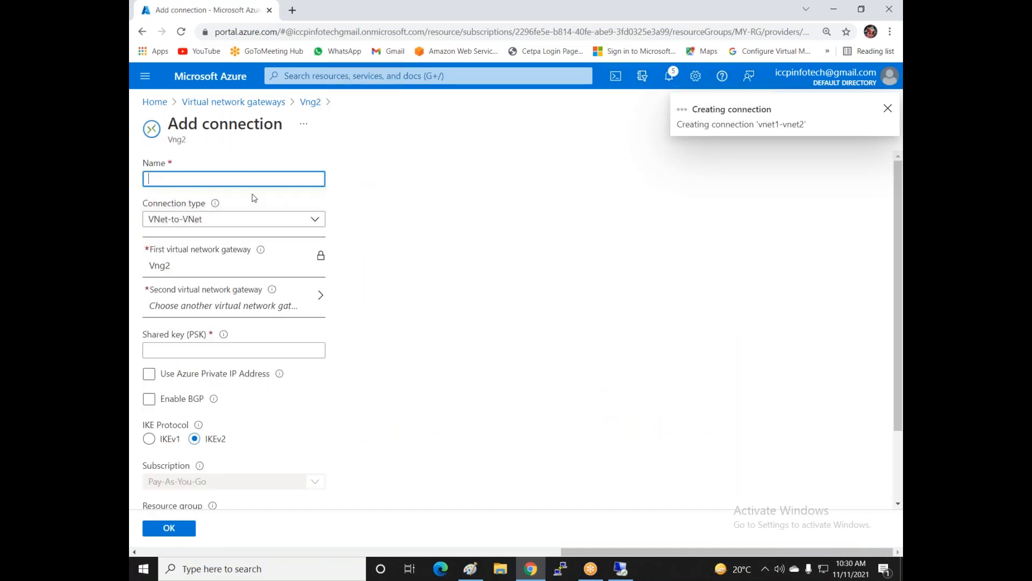
{"action": "type", "text": "vne"}
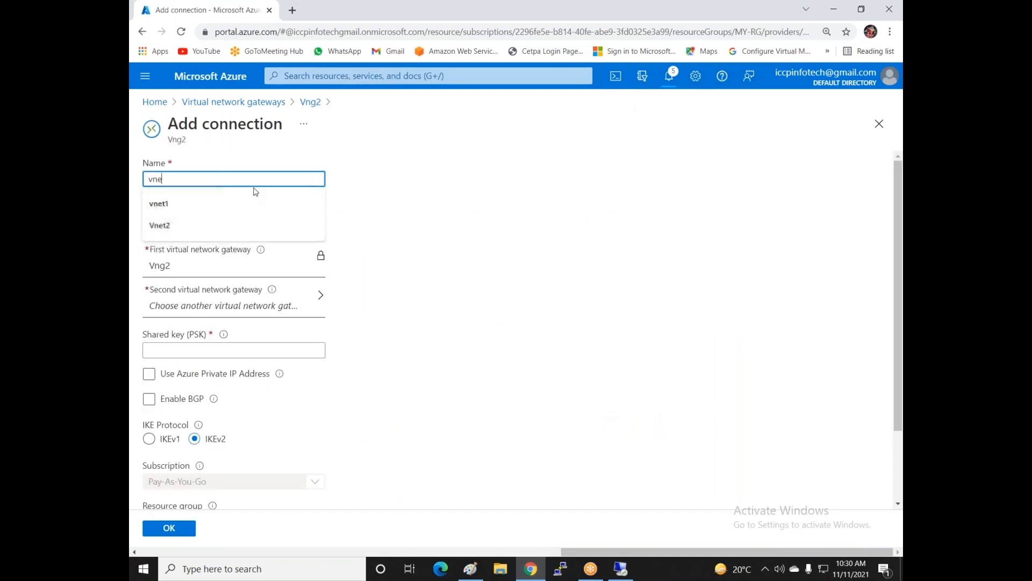
{"action": "type", "text": "t2-vnet1"}
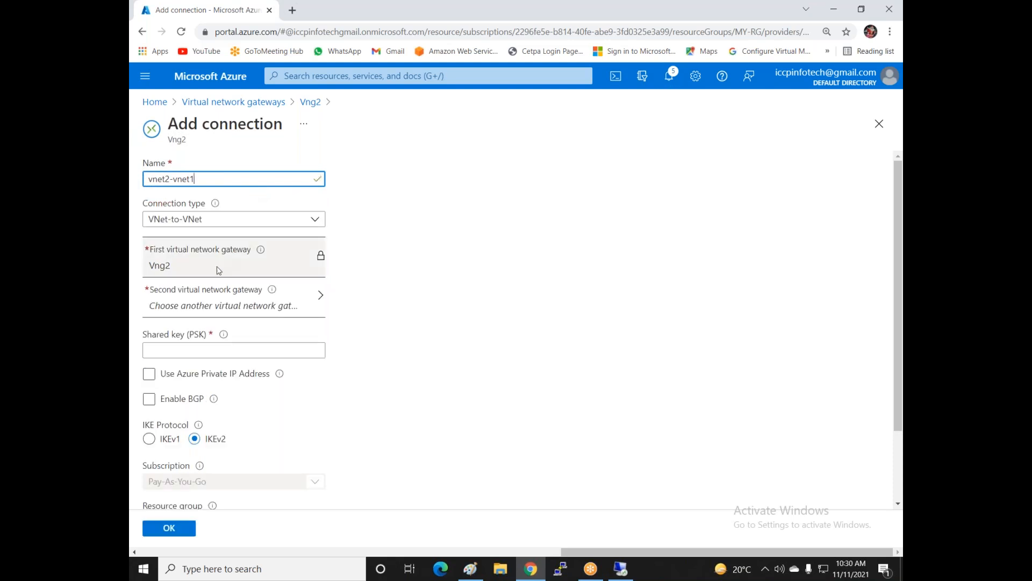
{"action": "left_click", "coordinate": [276, 310]}
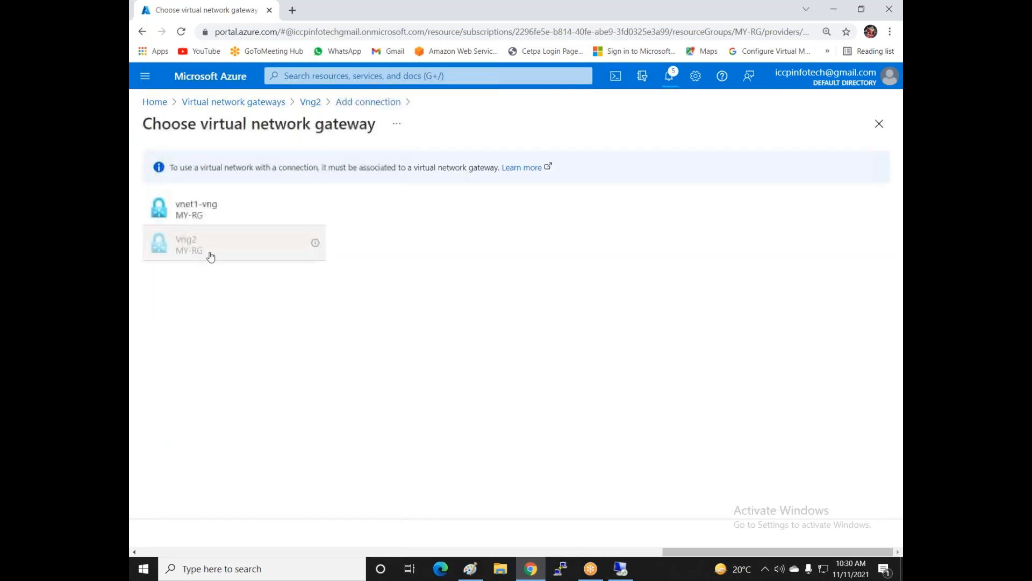
{"action": "left_click", "coordinate": [208, 209]}
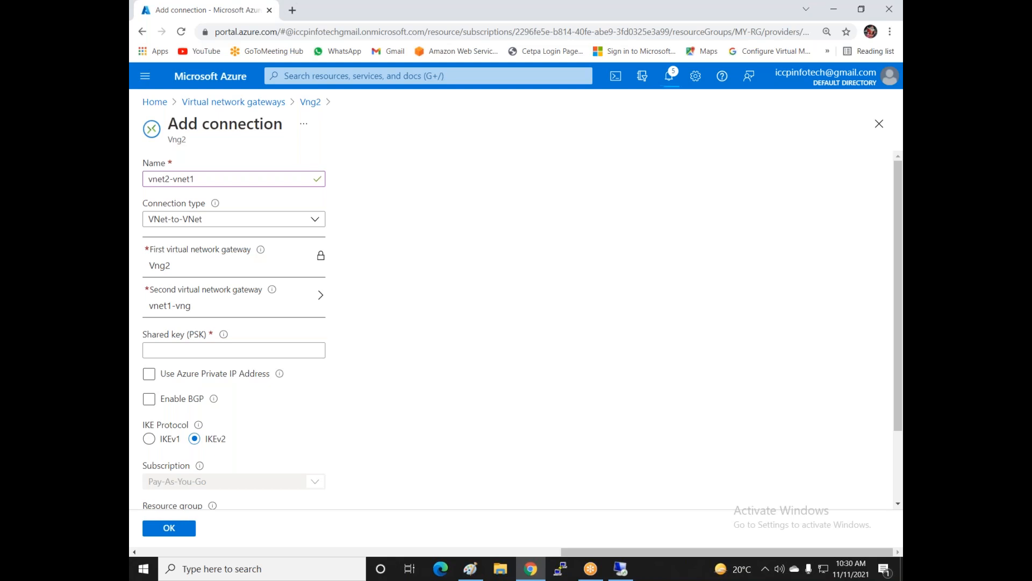
{"action": "left_click", "coordinate": [305, 297]}
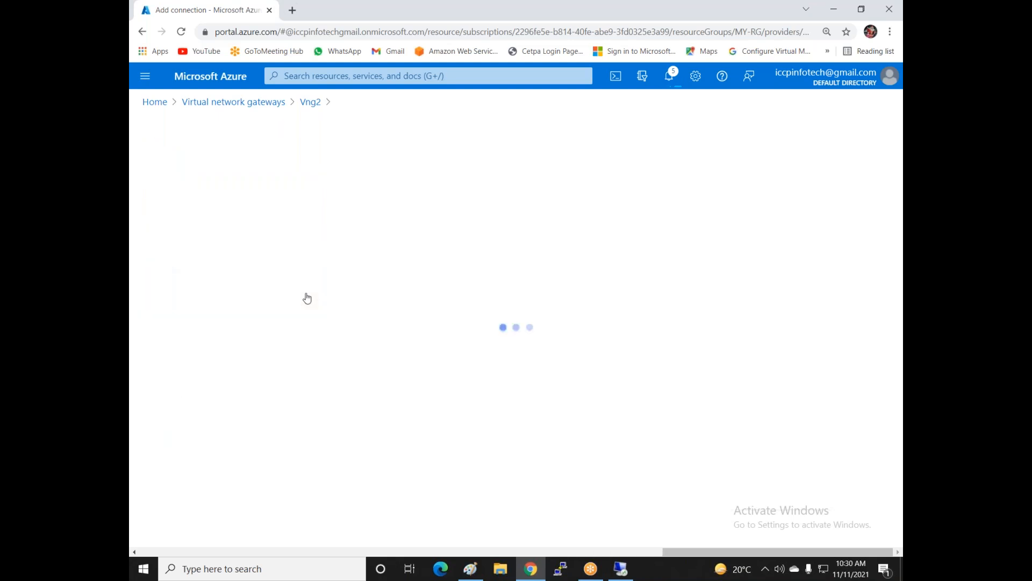
{"action": "left_click", "coordinate": [209, 217]}
{"action": "left_click", "coordinate": [202, 351]}
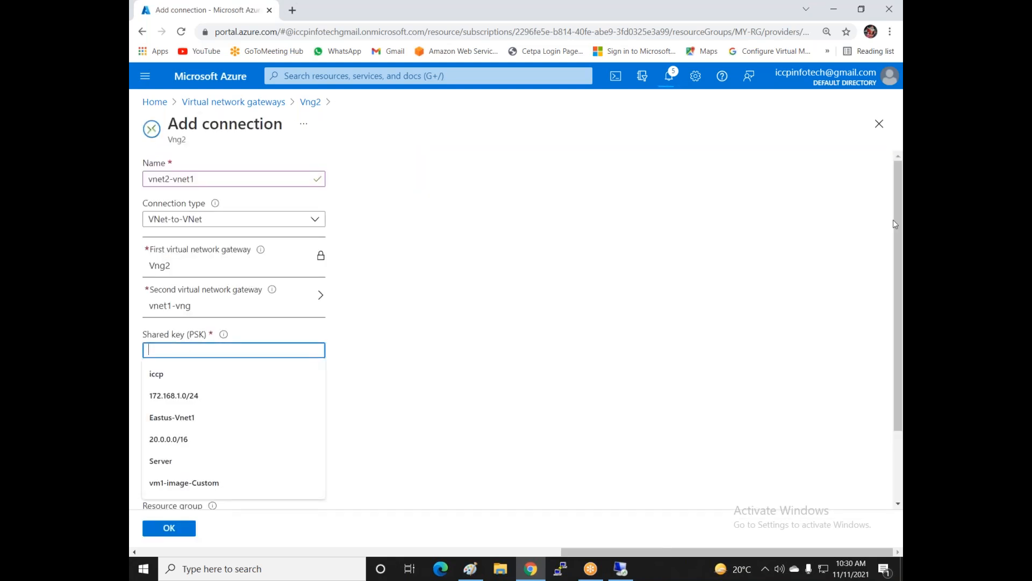
{"action": "type", "text": "123456789"}
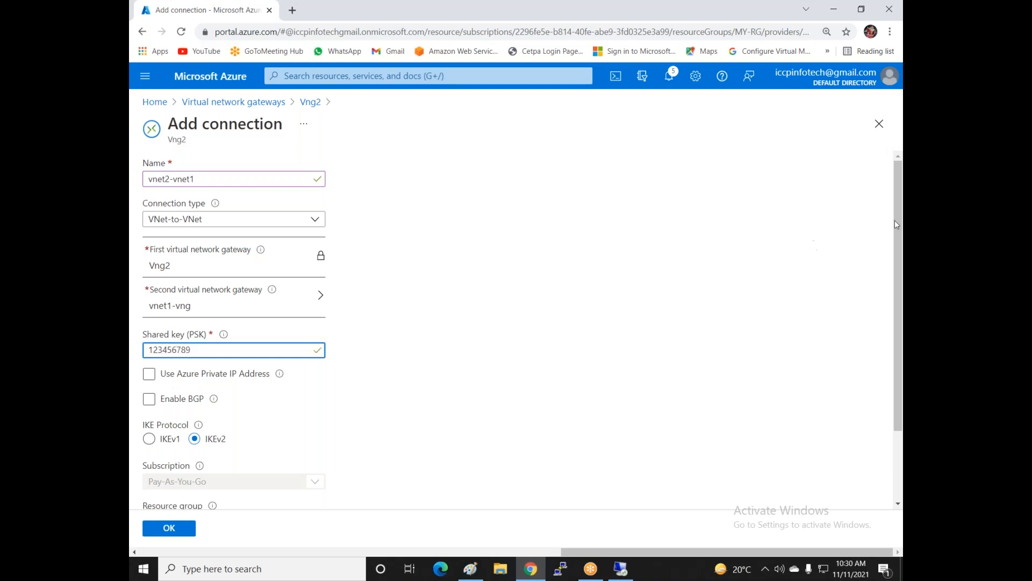
{"action": "left_click", "coordinate": [159, 531]}
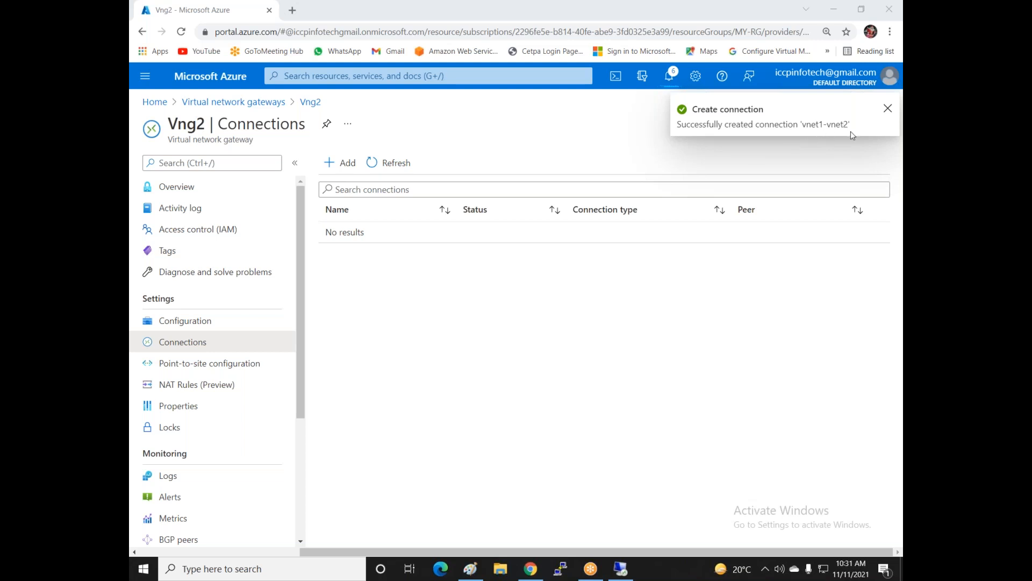
- Refresh Vng2's Connections list repeatedly until both vnet1-vnet2 and vnet2-vnet1 appear
{"action": "left_click", "coordinate": [388, 162]}
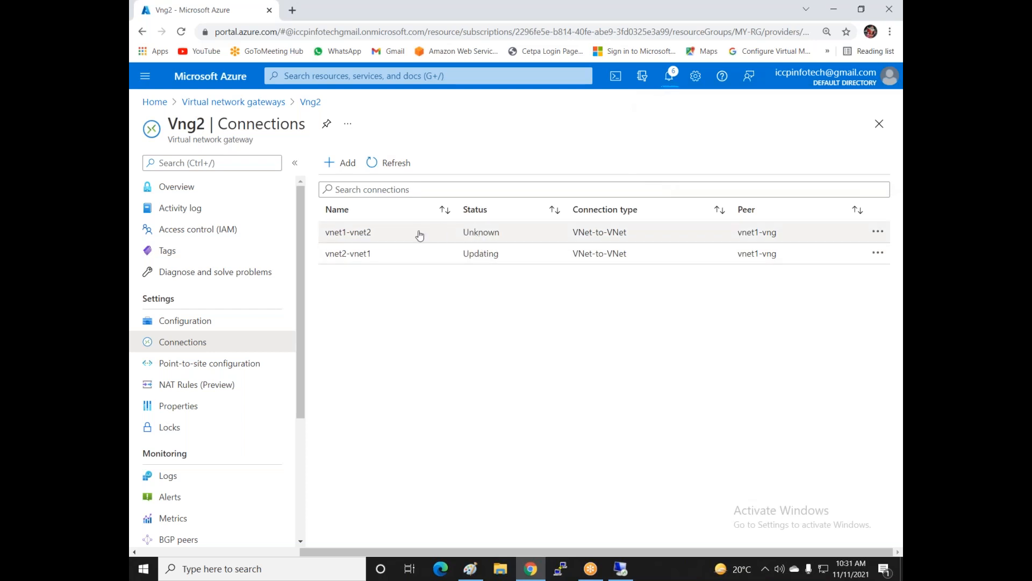
{"action": "left_click", "coordinate": [388, 164]}
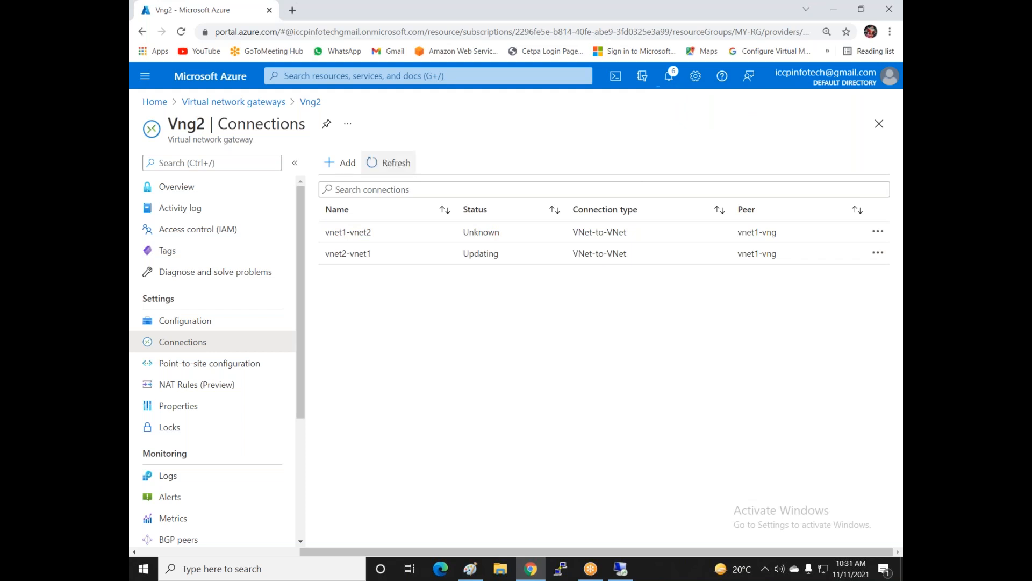
{"action": "left_click", "coordinate": [393, 164]}
{"action": "left_click", "coordinate": [392, 163]}
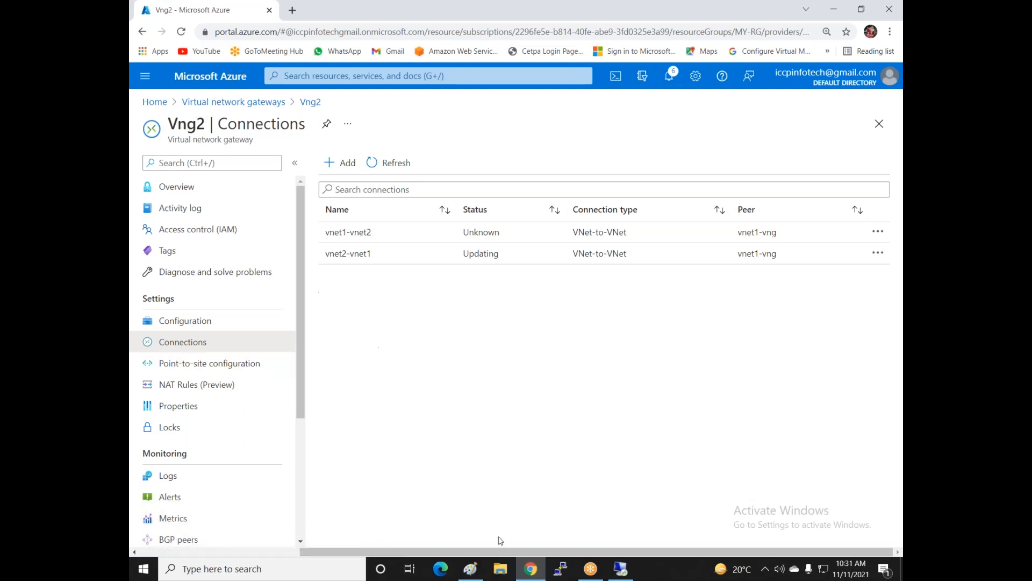
- Switch to Paint and scroll through the Vnet1, Vnet2 and VNG-1/VNG-2 peering diagram
{"action": "left_click", "coordinate": [470, 569]}
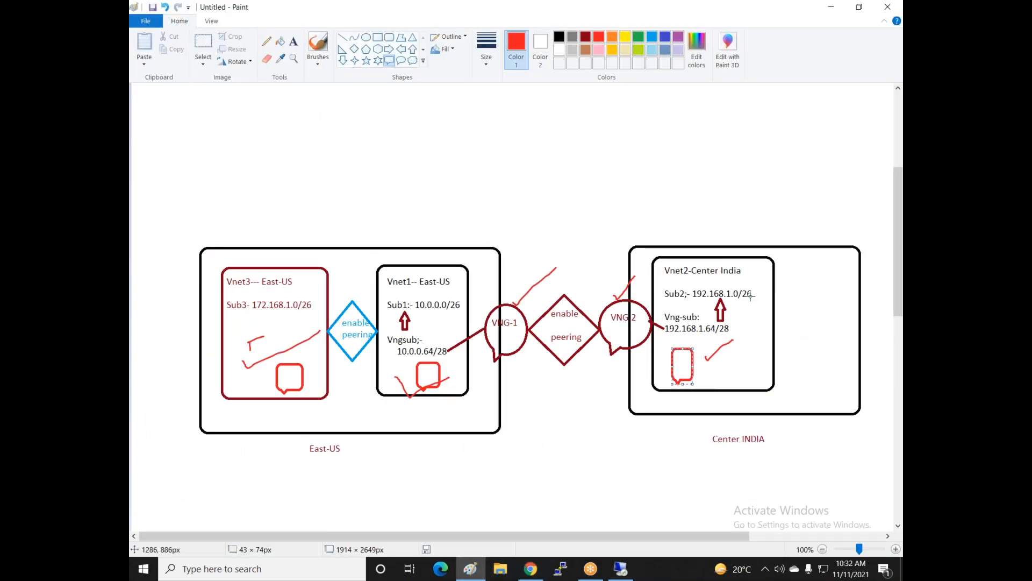
{"action": "scroll", "coordinate": [318, 311], "scroll_direction": "down", "scroll_amount": 3}
{"action": "scroll", "coordinate": [320, 310], "scroll_direction": "up", "scroll_amount": 7}
{"action": "scroll", "coordinate": [320, 310], "scroll_direction": "down", "scroll_amount": 6}
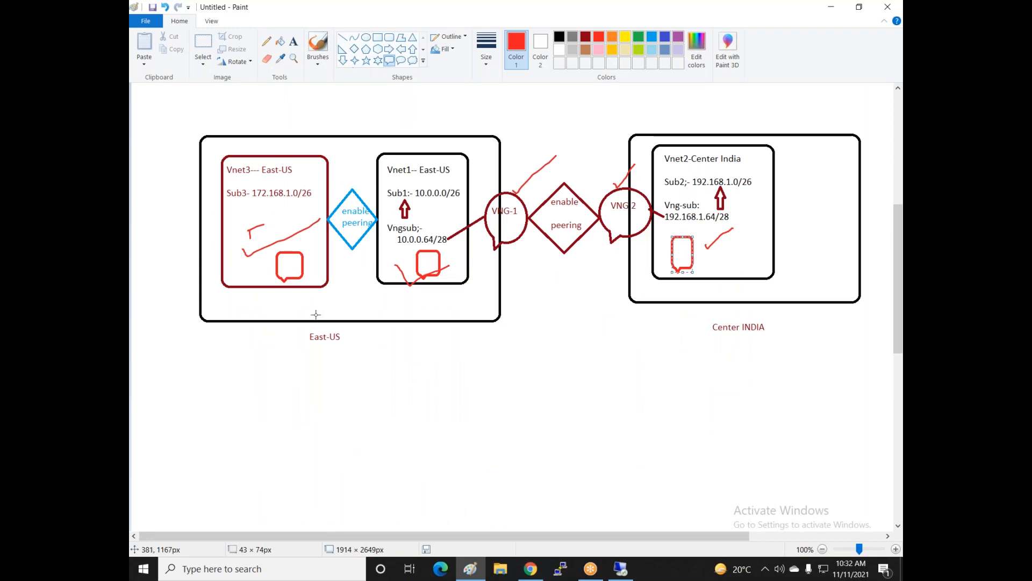
{"action": "scroll", "coordinate": [315, 312], "scroll_direction": "down", "scroll_amount": 8}
{"action": "scroll", "coordinate": [316, 312], "scroll_direction": "up", "scroll_amount": 4}
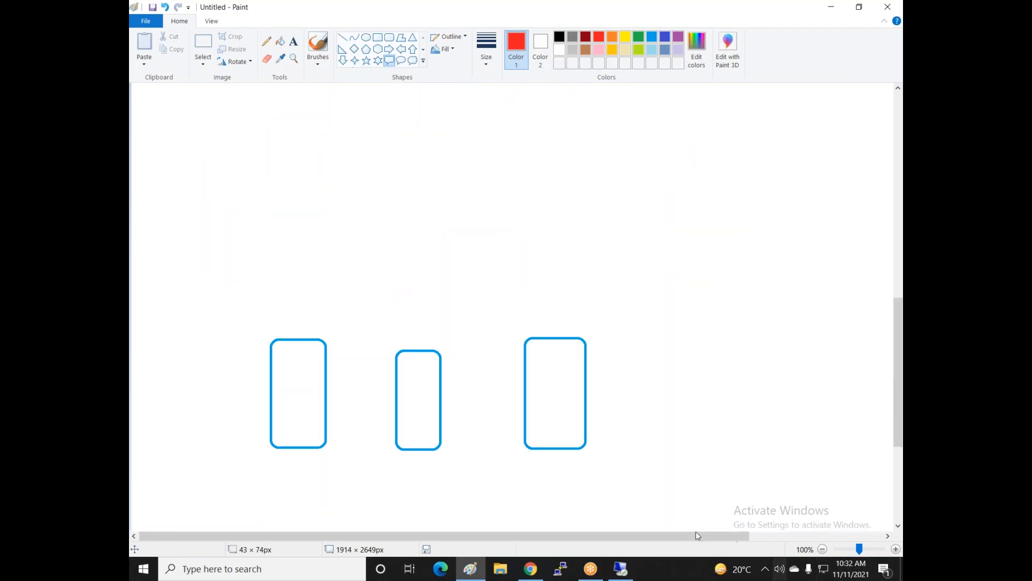
- Reconnect to 192.168.1.4, entering the account password and accepting the certificate warning
{"action": "left_click", "coordinate": [621, 568]}
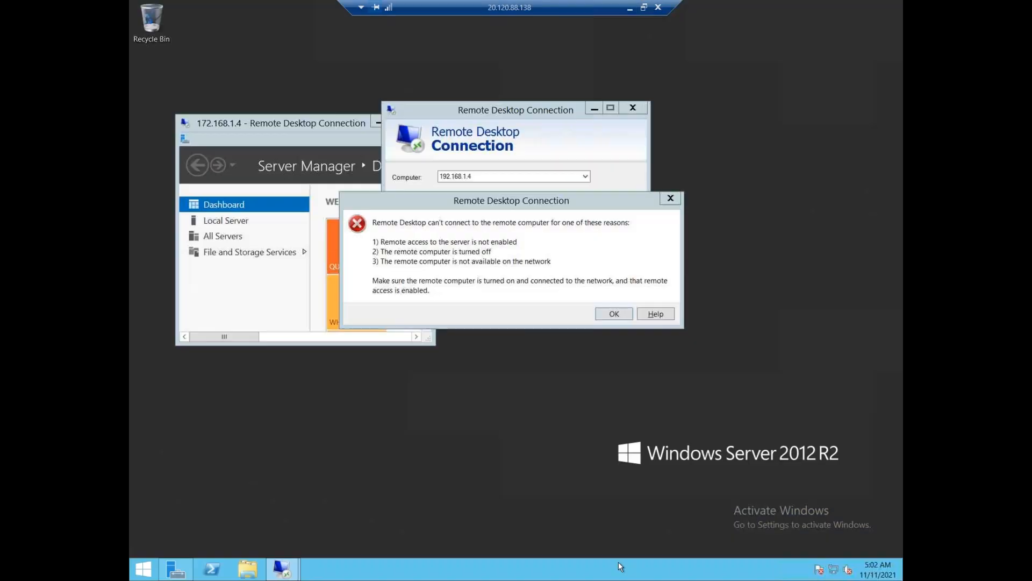
{"action": "left_click", "coordinate": [604, 315]}
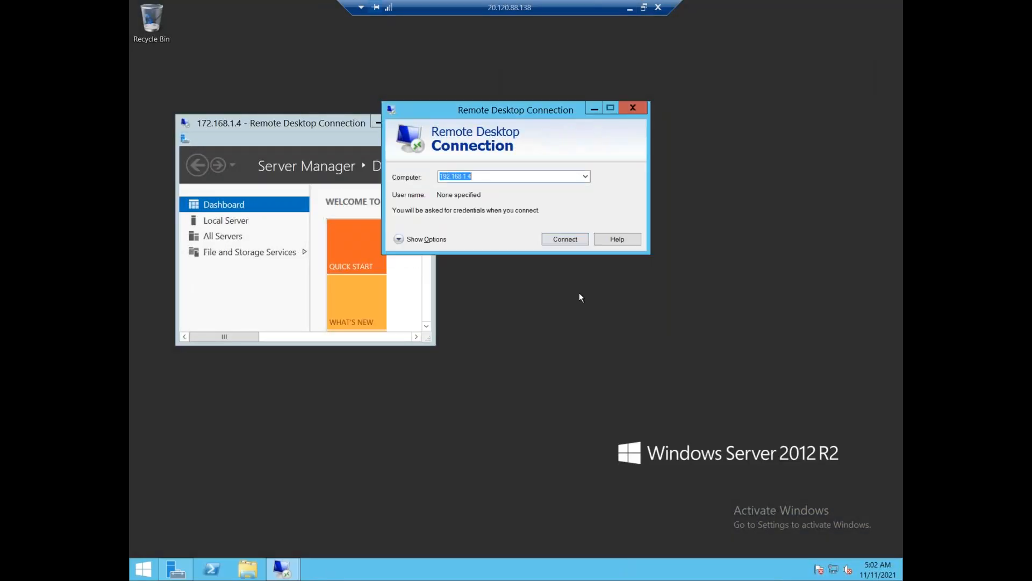
{"action": "left_click", "coordinate": [569, 238]}
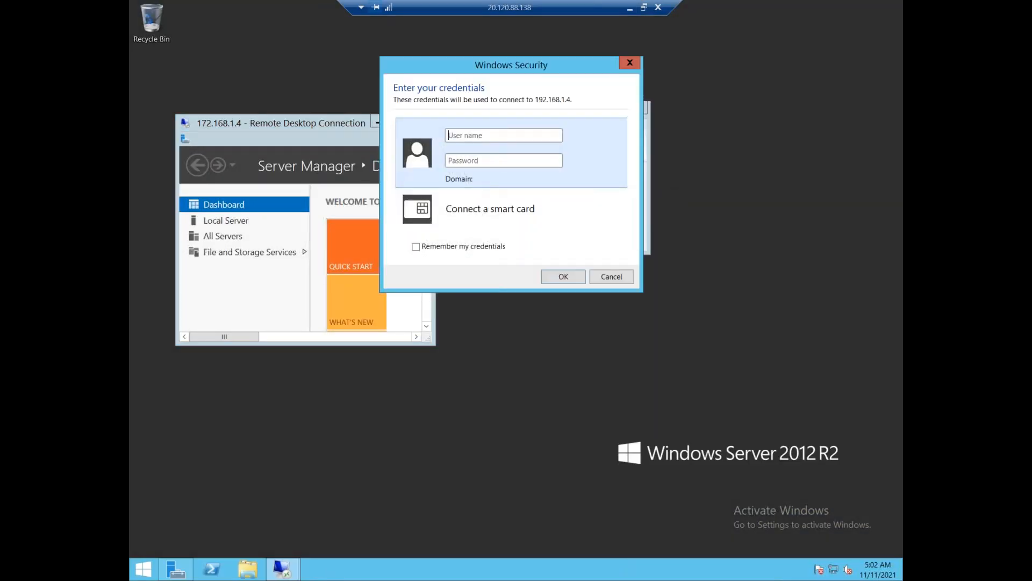
{"action": "type", "text": "iccp************"}
{"action": "key", "text": "Return"}
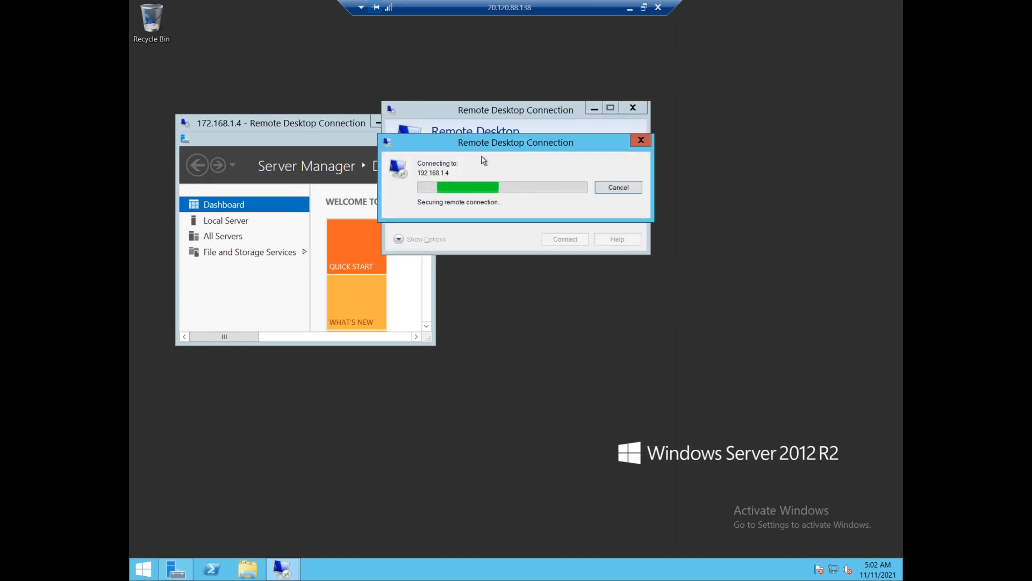
{"action": "left_click", "coordinate": [557, 281]}
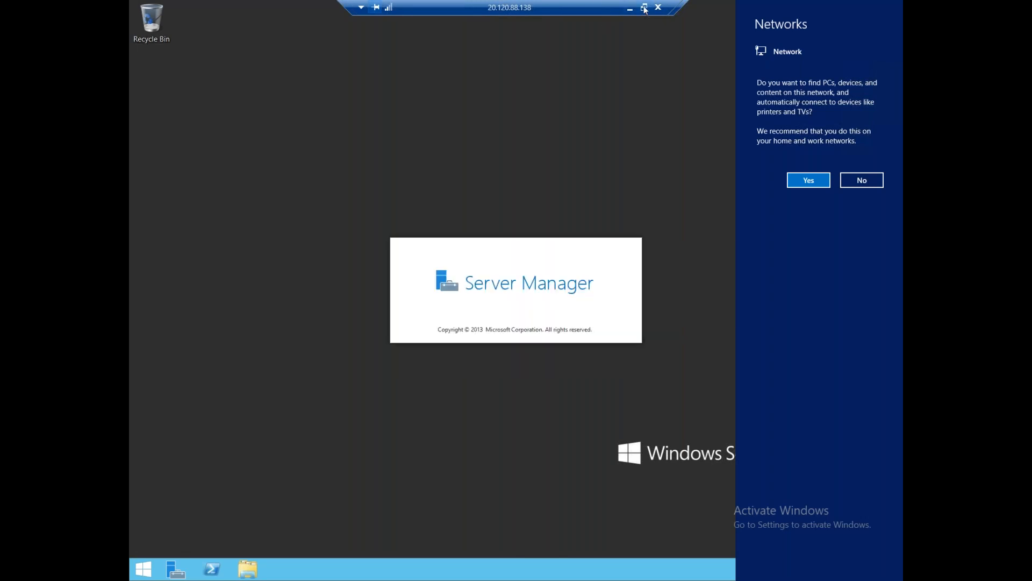
- Return the remote server to full screen and move the 192.168.1.4 window toward the centre
{"action": "left_click_drag", "start_coordinate": [566, 6], "coordinate": [502, 25]}
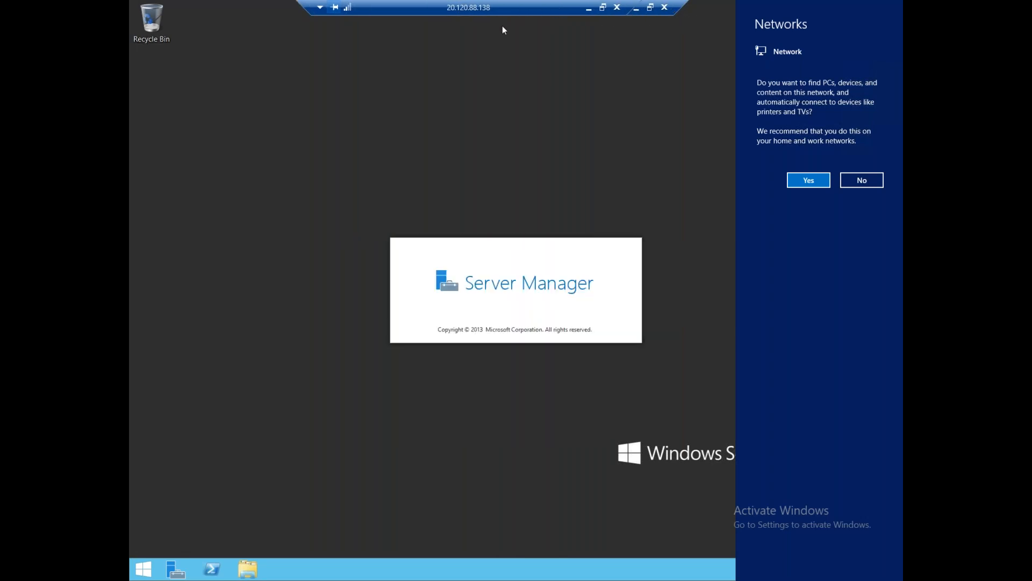
{"action": "left_click", "coordinate": [603, 7]}
{"action": "left_click_drag", "start_coordinate": [564, 48], "coordinate": [498, 74]}
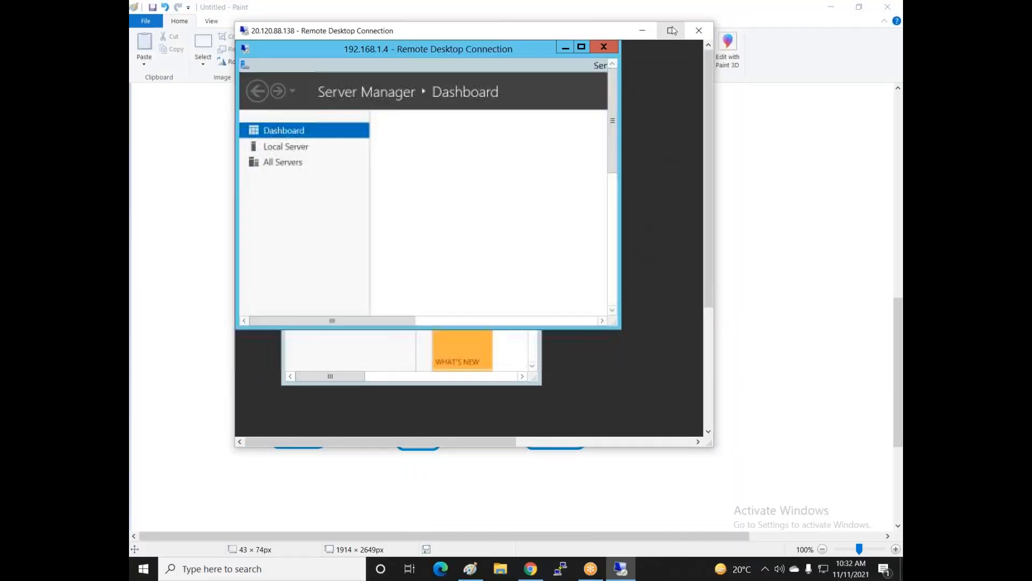
{"action": "left_click", "coordinate": [670, 30]}
{"action": "left_click_drag", "start_coordinate": [162, 10], "coordinate": [460, 213]}
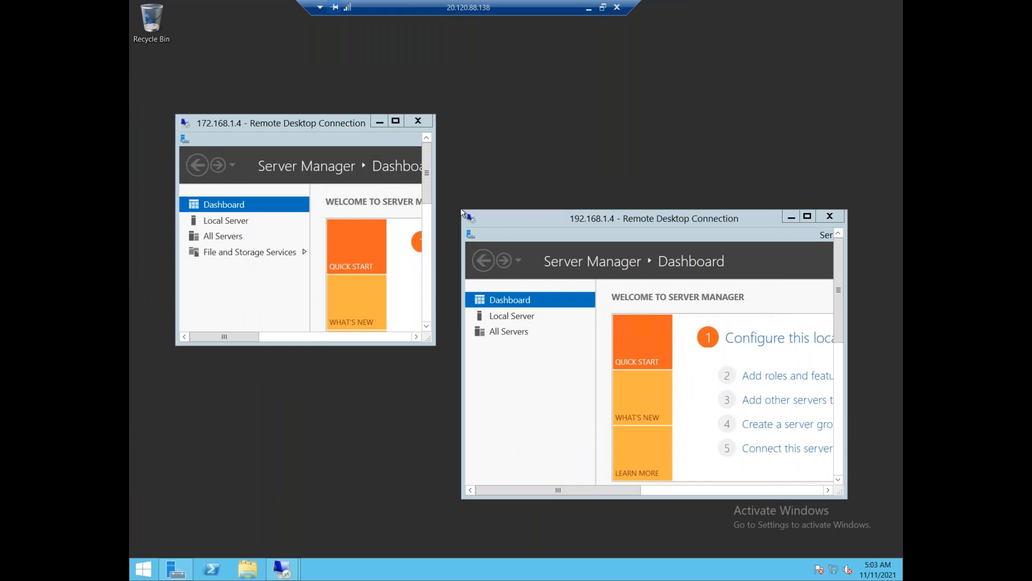
- Shrink the 192.168.1.4 window, move it up-left, then minimize the remote session back to Paint
{"action": "left_click_drag", "start_coordinate": [473, 210], "coordinate": [653, 273]}
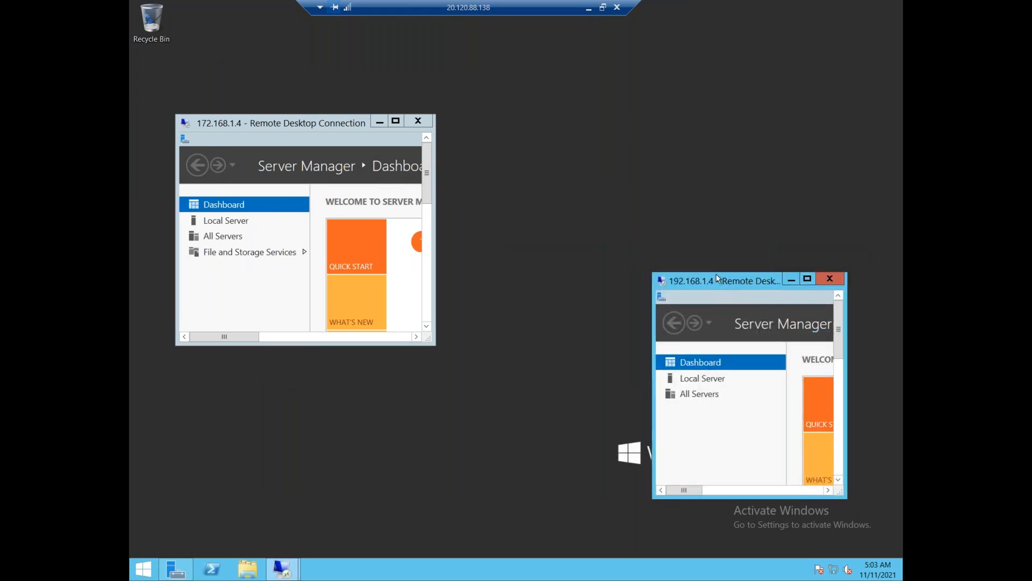
{"action": "left_click_drag", "start_coordinate": [721, 276], "coordinate": [672, 161]}
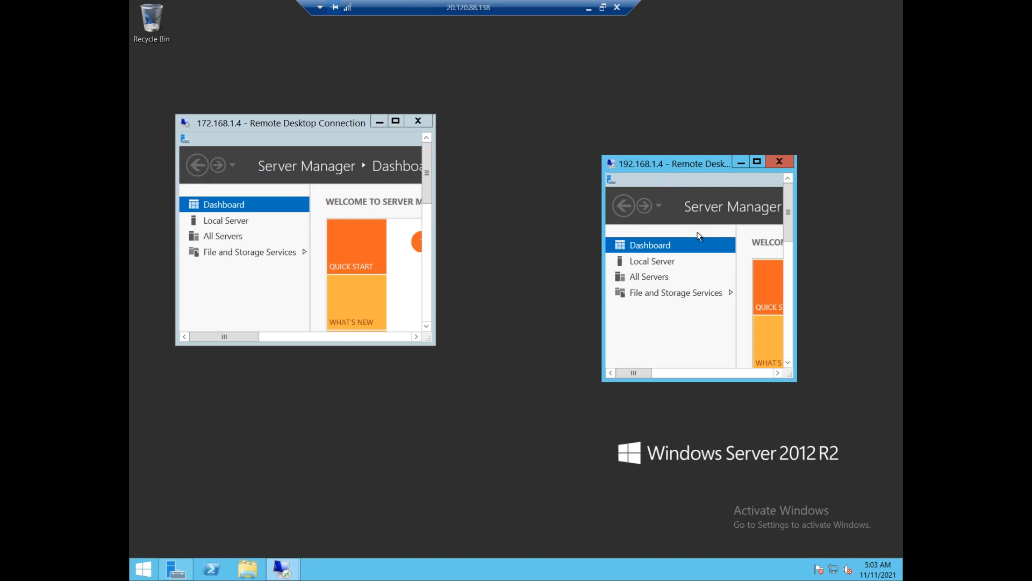
{"action": "left_click", "coordinate": [589, 7]}
{"action": "scroll", "coordinate": [344, 248], "scroll_direction": "up", "scroll_amount": 7}
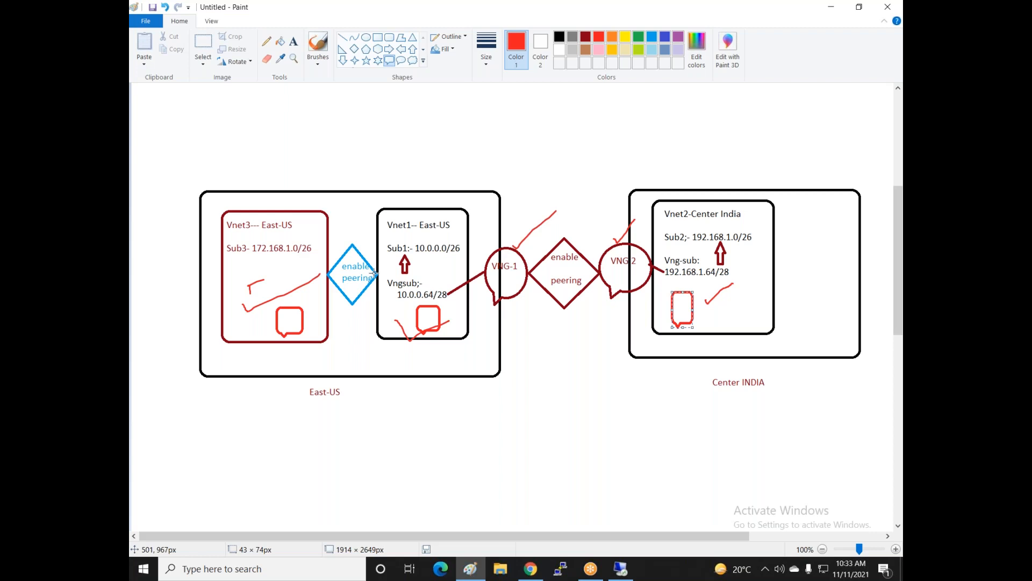
- Draw red freehand arcs from Vnet3 and Vnet2 and cross out Vnet1's top-right corner
{"action": "left_click", "coordinate": [317, 46]}
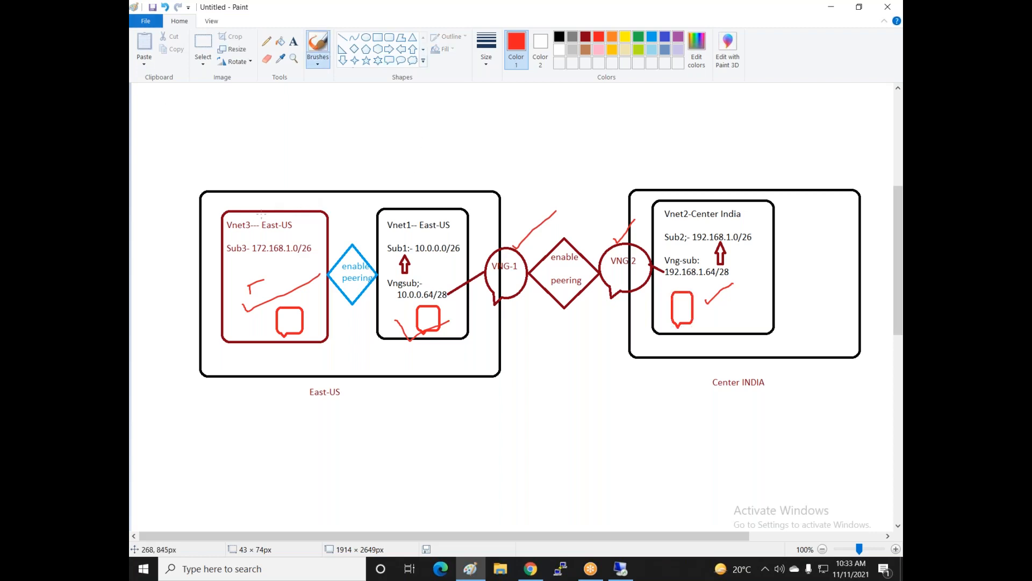
{"action": "mouse_move", "coordinate": [261, 215]}
{"action": "left_mouse_down"}
{"action": "mouse_move", "coordinate": [284, 149]}
{"action": "mouse_move", "coordinate": [377, 125]}
{"action": "mouse_move", "coordinate": [430, 139]}
{"action": "mouse_move", "coordinate": [426, 154]}
{"action": "mouse_move", "coordinate": [406, 157]}
{"action": "left_mouse_up"}
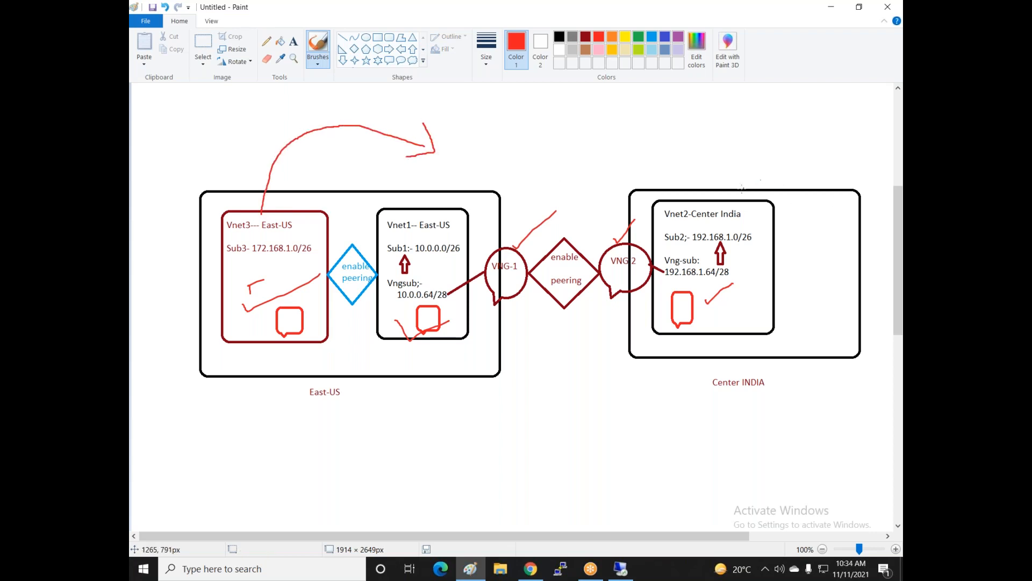
{"action": "mouse_move", "coordinate": [708, 196]}
{"action": "left_mouse_down"}
{"action": "mouse_move", "coordinate": [715, 171]}
{"action": "mouse_move", "coordinate": [624, 138]}
{"action": "mouse_move", "coordinate": [556, 148]}
{"action": "mouse_move", "coordinate": [545, 159]}
{"action": "mouse_move", "coordinate": [555, 163]}
{"action": "left_mouse_up"}
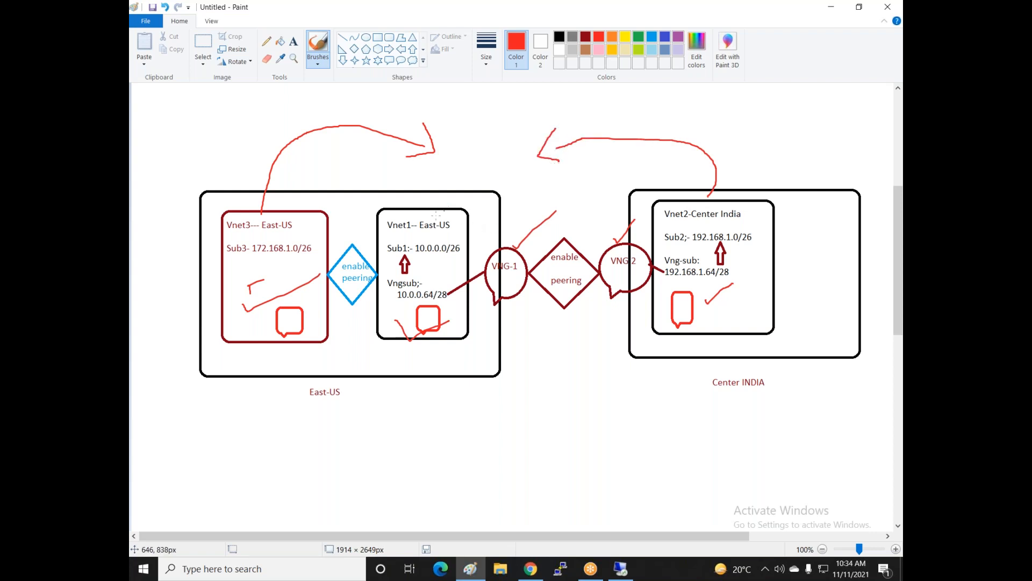
{"action": "mouse_move", "coordinate": [488, 202]}
{"action": "left_mouse_down"}
{"action": "mouse_move", "coordinate": [468, 222]}
{"action": "mouse_move", "coordinate": [493, 226]}
{"action": "left_mouse_up"}
- Add a red oval where the two arcs meet above the diagram
{"action": "left_click", "coordinate": [366, 37]}
{"action": "mouse_move", "coordinate": [440, 109]}
{"action": "left_mouse_down"}
{"action": "mouse_move", "coordinate": [466, 173]}
{"action": "mouse_move", "coordinate": [486, 179]}
{"action": "left_mouse_up"}
{"action": "left_click_drag", "start_coordinate": [468, 139], "coordinate": [458, 137]}
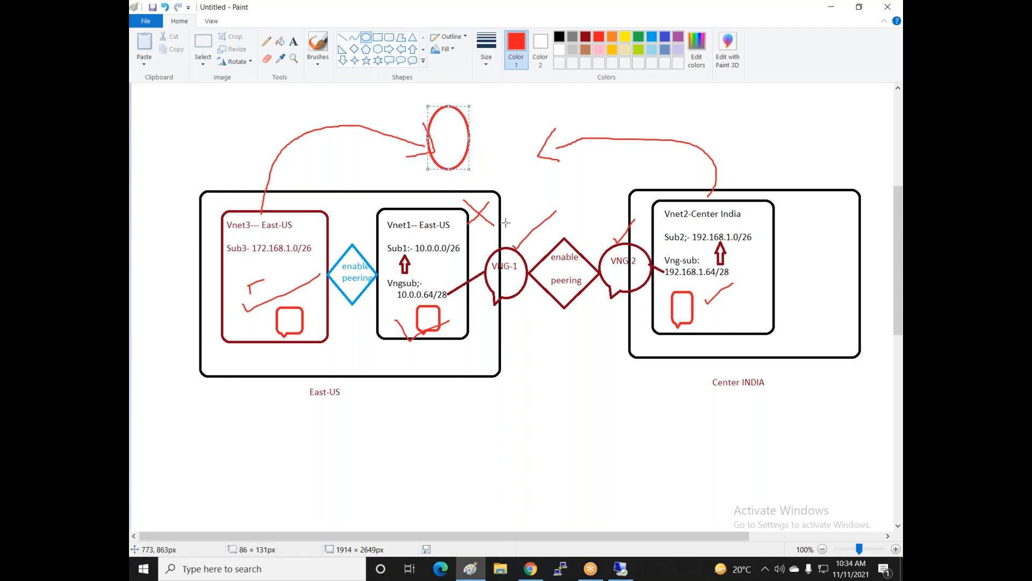
{"action": "left_click", "coordinate": [573, 107]}
- Draw red strokes linking the oval down to VNG-2 and back into the oval
{"action": "left_click", "coordinate": [318, 44]}
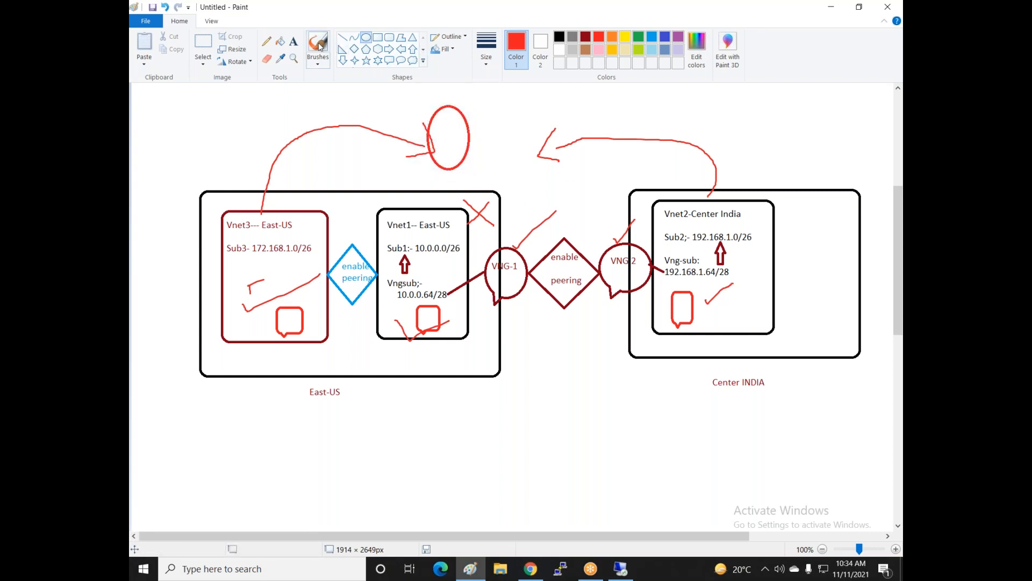
{"action": "mouse_move", "coordinate": [471, 127]}
{"action": "left_mouse_down"}
{"action": "mouse_move", "coordinate": [610, 124]}
{"action": "mouse_move", "coordinate": [633, 245]}
{"action": "mouse_move", "coordinate": [649, 220]}
{"action": "left_mouse_up"}
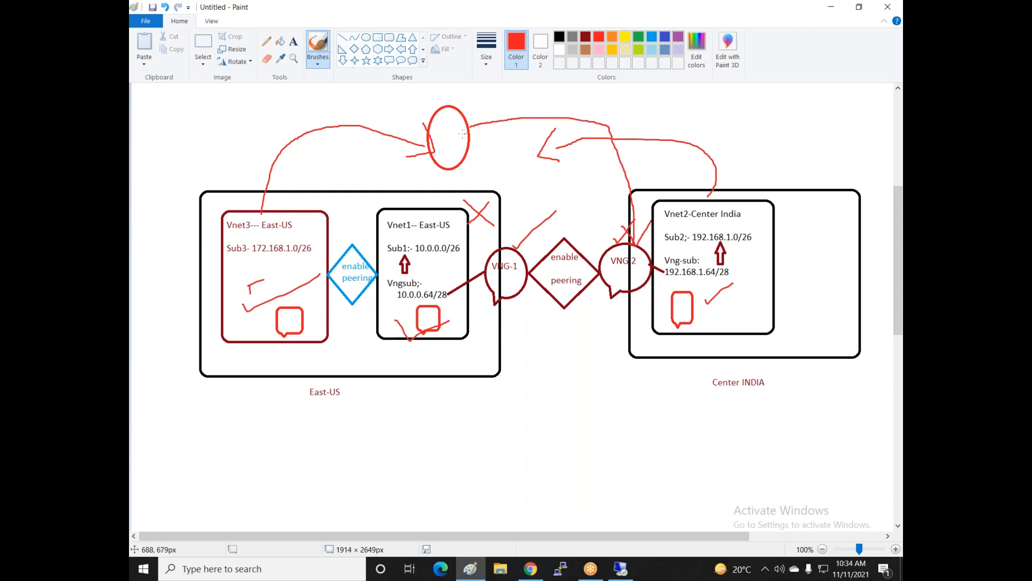
{"action": "mouse_move", "coordinate": [486, 112]}
{"action": "left_mouse_down"}
{"action": "mouse_move", "coordinate": [469, 121]}
{"action": "mouse_move", "coordinate": [473, 137]}
{"action": "left_mouse_up"}
{"action": "scroll", "coordinate": [420, 258], "scroll_direction": "down", "scroll_amount": 6}
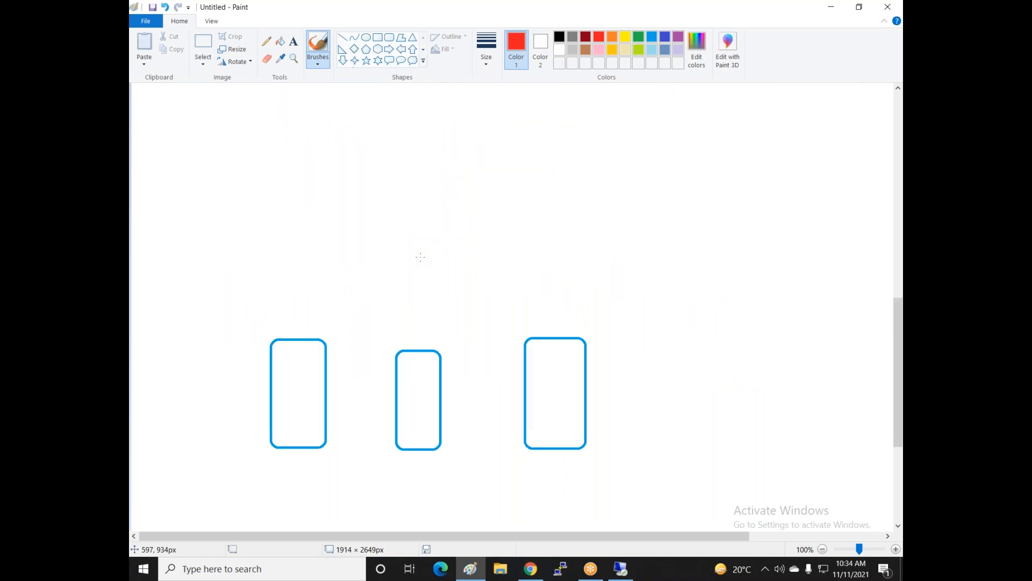
- Draw four red speech-bubble callouts in a row above the blue boxes
{"action": "left_click", "coordinate": [401, 61]}
{"action": "left_click_drag", "start_coordinate": [261, 146], "coordinate": [326, 232]}
{"action": "left_click_drag", "start_coordinate": [398, 156], "coordinate": [469, 242]}
{"action": "left_click_drag", "start_coordinate": [436, 202], "coordinate": [424, 185]}
{"action": "mouse_move", "coordinate": [514, 144]}
{"action": "left_mouse_down"}
{"action": "mouse_move", "coordinate": [543, 163]}
{"action": "mouse_move", "coordinate": [581, 232]}
{"action": "left_mouse_up"}
{"action": "mouse_move", "coordinate": [664, 146]}
{"action": "left_mouse_down"}
{"action": "mouse_move", "coordinate": [689, 228]}
{"action": "mouse_move", "coordinate": [722, 242]}
{"action": "left_mouse_up"}
{"action": "left_click_drag", "start_coordinate": [708, 187], "coordinate": [693, 180]}
{"action": "left_click", "coordinate": [544, 263]}
- Link the bubbles with a green straight line and green freehand curves
{"action": "left_click", "coordinate": [343, 38]}
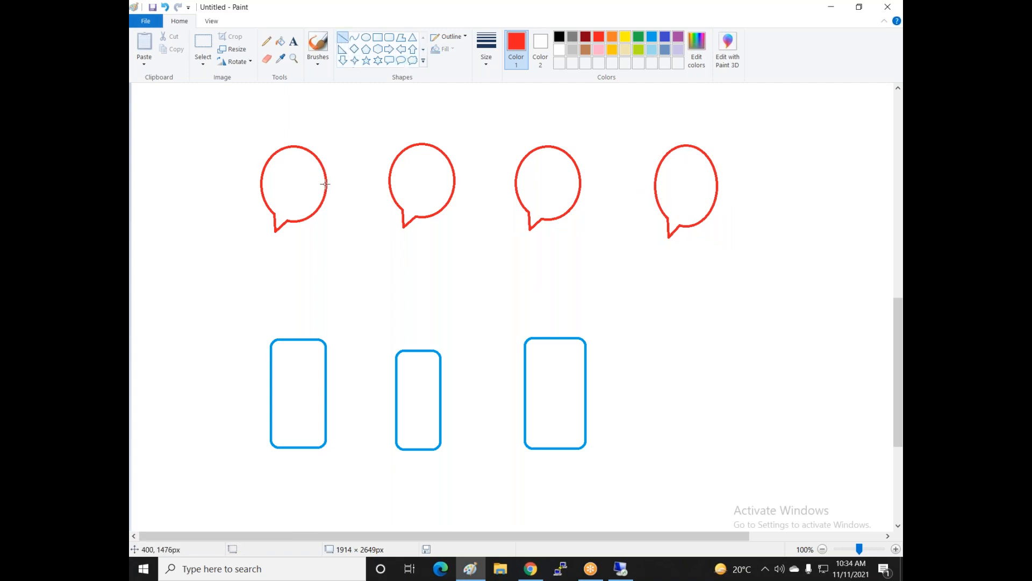
{"action": "left_click", "coordinate": [639, 37]}
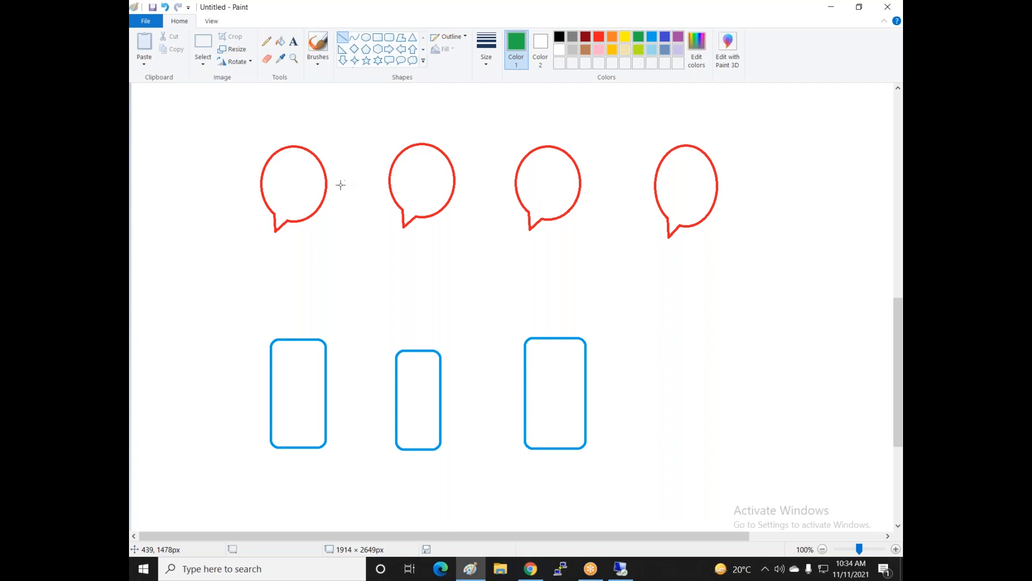
{"action": "left_click_drag", "start_coordinate": [326, 182], "coordinate": [389, 182]}
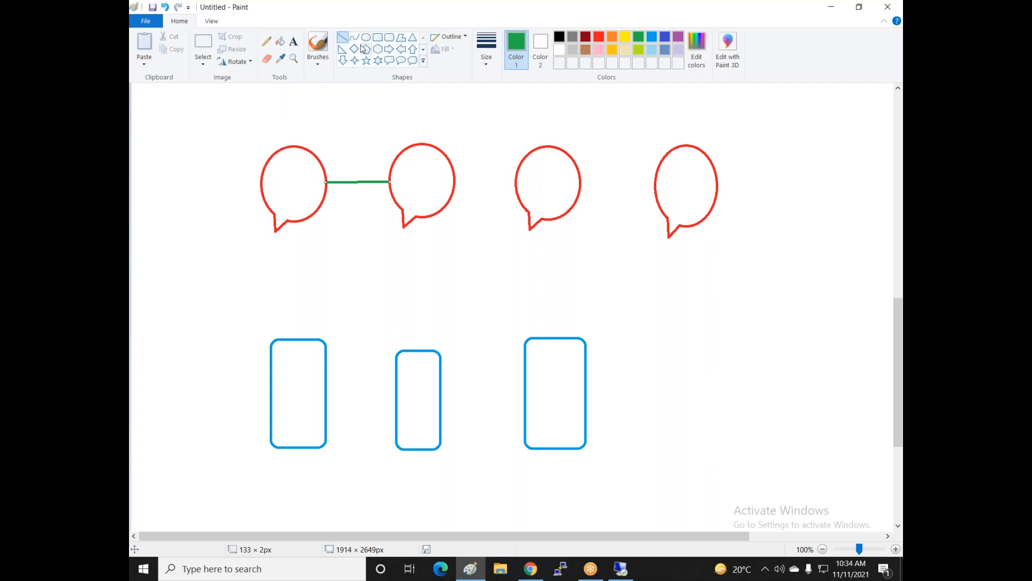
{"action": "left_click", "coordinate": [325, 48]}
{"action": "mouse_move", "coordinate": [301, 146]}
{"action": "left_mouse_down"}
{"action": "mouse_move", "coordinate": [350, 119]}
{"action": "mouse_move", "coordinate": [538, 139]}
{"action": "mouse_move", "coordinate": [540, 152]}
{"action": "left_mouse_up"}
{"action": "mouse_move", "coordinate": [296, 219]}
{"action": "left_mouse_down"}
{"action": "mouse_move", "coordinate": [458, 299]}
{"action": "mouse_move", "coordinate": [639, 227]}
{"action": "mouse_move", "coordinate": [661, 195]}
{"action": "mouse_move", "coordinate": [659, 213]}
{"action": "left_mouse_up"}
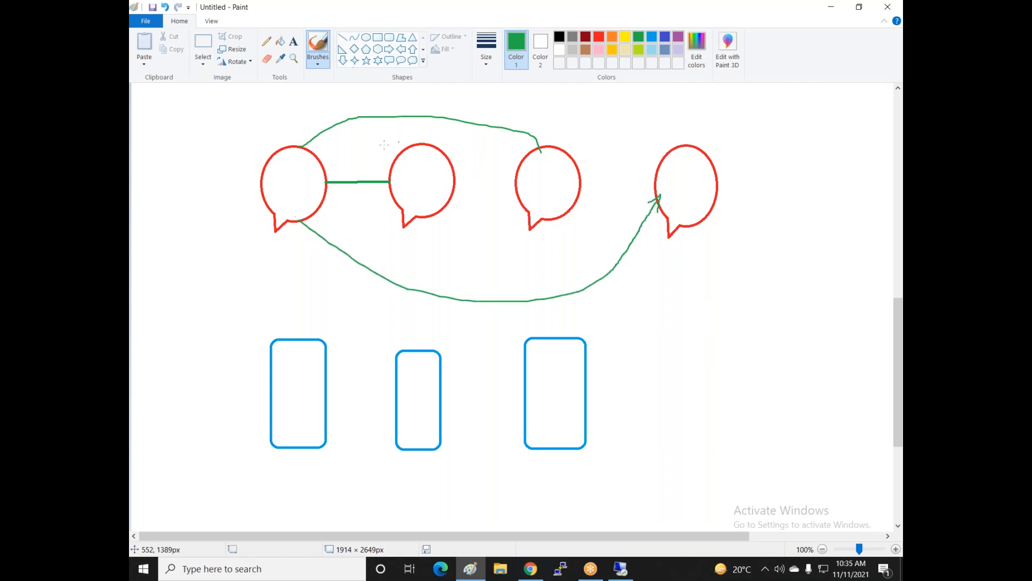
{"action": "mouse_move", "coordinate": [312, 189]}
{"action": "left_mouse_down"}
{"action": "mouse_move", "coordinate": [495, 173]}
{"action": "mouse_move", "coordinate": [683, 182]}
{"action": "left_mouse_up"}
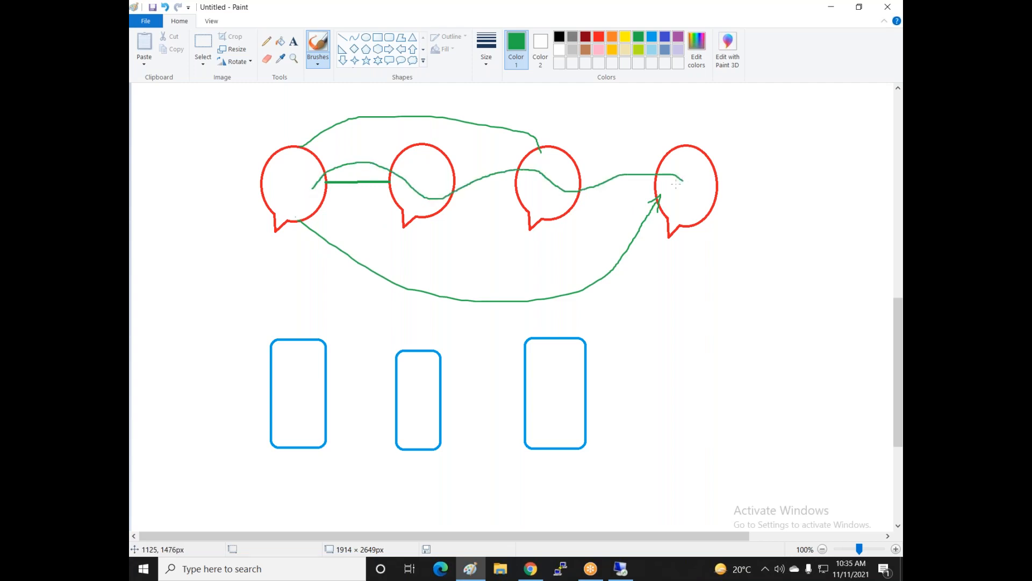
- Mark green Xs between neighbouring bubbles, crossing out the first-to-second line
{"action": "left_click_drag", "start_coordinate": [612, 157], "coordinate": [582, 211]}
{"action": "left_click_drag", "start_coordinate": [581, 169], "coordinate": [614, 200]}
{"action": "mouse_move", "coordinate": [491, 151]}
{"action": "left_mouse_down"}
{"action": "mouse_move", "coordinate": [462, 212]}
{"action": "mouse_move", "coordinate": [498, 201]}
{"action": "left_mouse_up"}
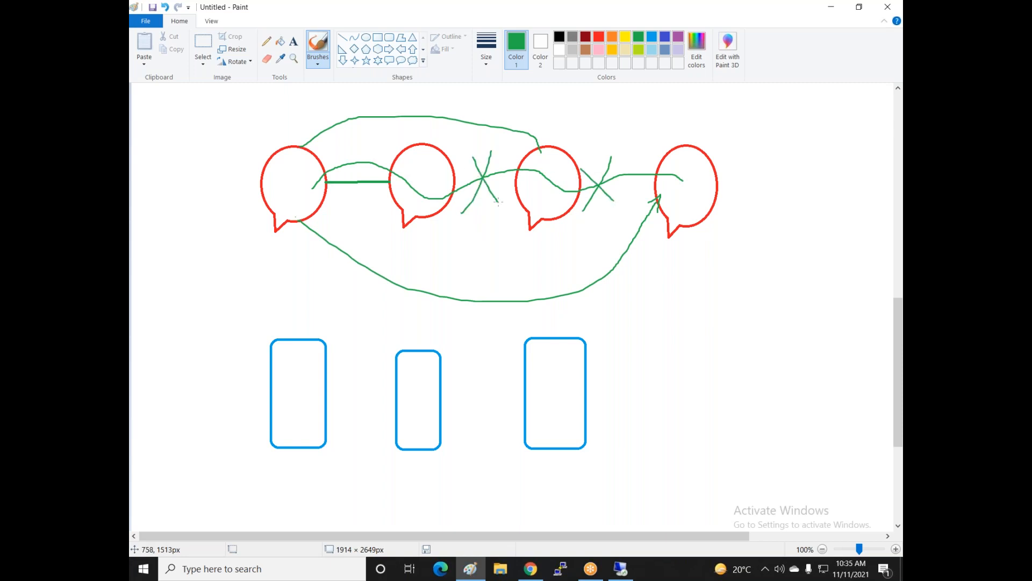
{"action": "mouse_move", "coordinate": [368, 150]}
{"action": "left_mouse_down"}
{"action": "mouse_move", "coordinate": [354, 186]}
{"action": "mouse_move", "coordinate": [388, 184]}
{"action": "left_mouse_up"}
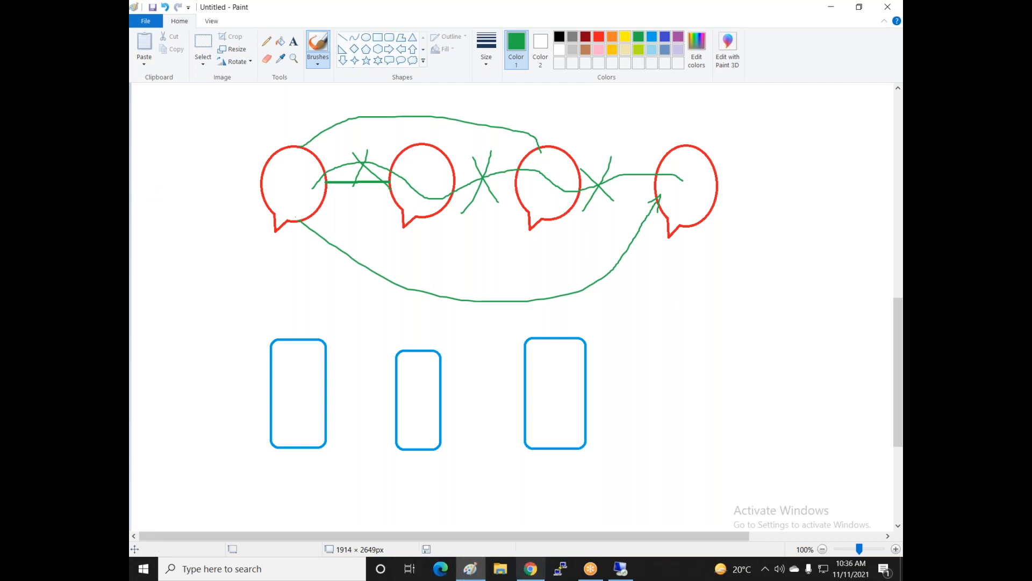
- Draw green strokes from Vnet3 over the diagram into Vnet2 and a green X in Vnet1
{"action": "scroll", "coordinate": [410, 384], "scroll_direction": "up", "scroll_amount": 9}
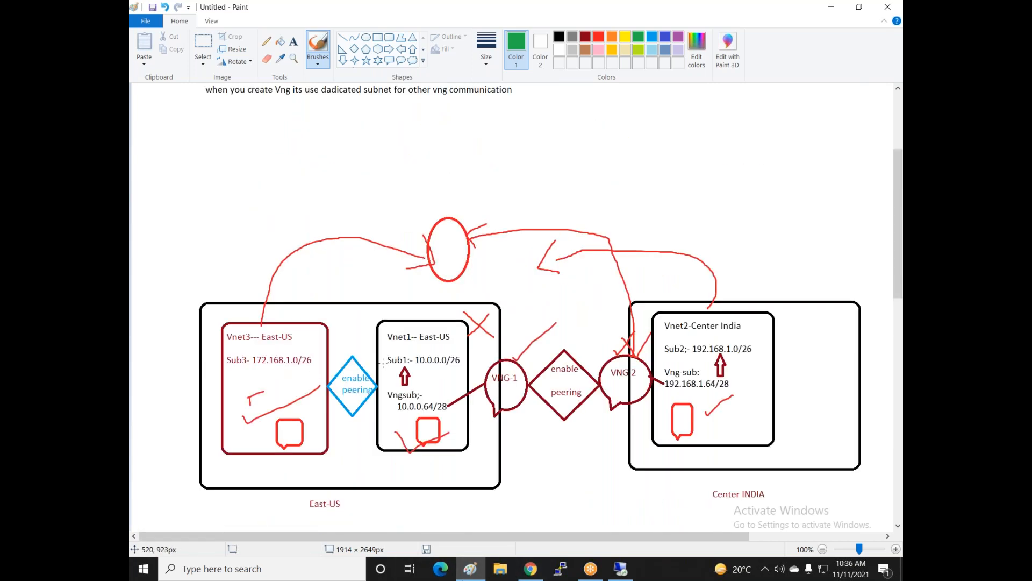
{"action": "mouse_move", "coordinate": [369, 360]}
{"action": "left_mouse_down"}
{"action": "mouse_move", "coordinate": [363, 366]}
{"action": "mouse_move", "coordinate": [382, 375]}
{"action": "mouse_move", "coordinate": [371, 376]}
{"action": "left_mouse_up"}
{"action": "mouse_move", "coordinate": [455, 359]}
{"action": "left_mouse_down"}
{"action": "mouse_move", "coordinate": [438, 387]}
{"action": "mouse_move", "coordinate": [454, 394]}
{"action": "left_mouse_up"}
{"action": "mouse_move", "coordinate": [305, 365]}
{"action": "left_mouse_down"}
{"action": "mouse_move", "coordinate": [342, 345]}
{"action": "mouse_move", "coordinate": [530, 354]}
{"action": "mouse_move", "coordinate": [626, 333]}
{"action": "left_mouse_up"}
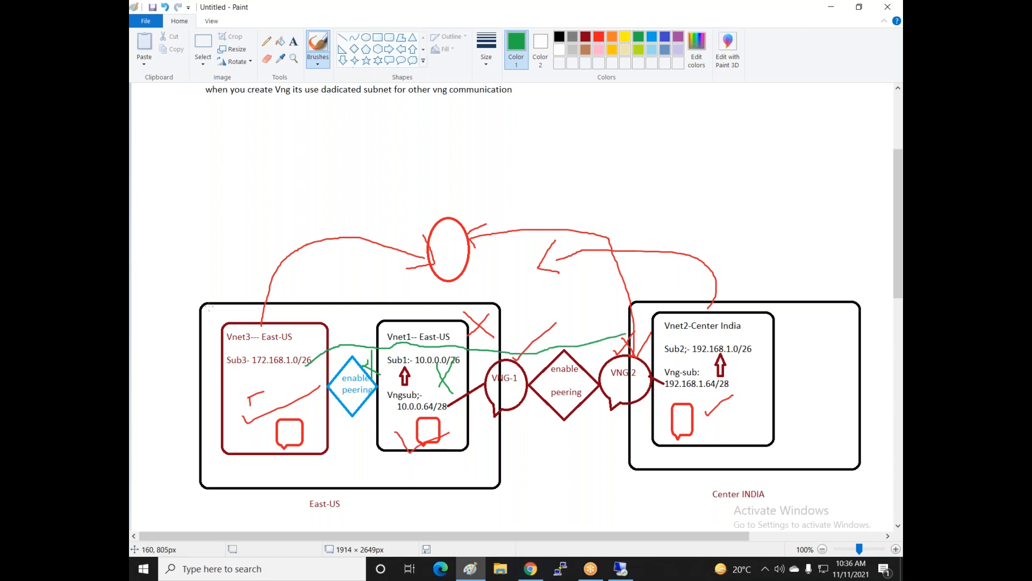
{"action": "mouse_move", "coordinate": [240, 330]}
{"action": "left_mouse_down"}
{"action": "mouse_move", "coordinate": [389, 205]}
{"action": "mouse_move", "coordinate": [639, 313]}
{"action": "left_mouse_up"}
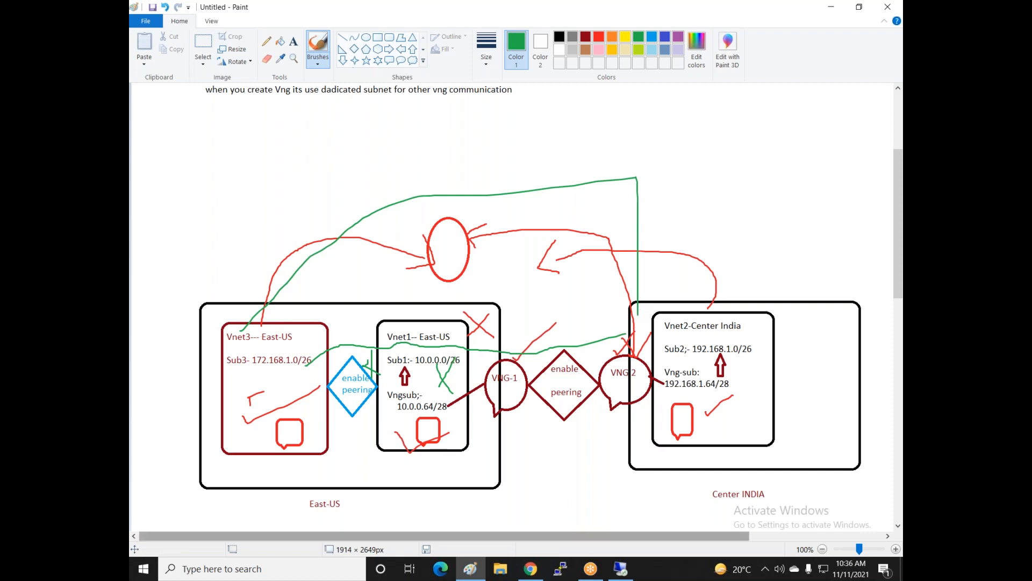
{"action": "scroll", "coordinate": [479, 498], "scroll_direction": "down", "scroll_amount": 3}
{"action": "scroll", "coordinate": [479, 498], "scroll_direction": "up", "scroll_amount": 3}
{"action": "scroll", "coordinate": [385, 196], "scroll_direction": "up", "scroll_amount": 3}
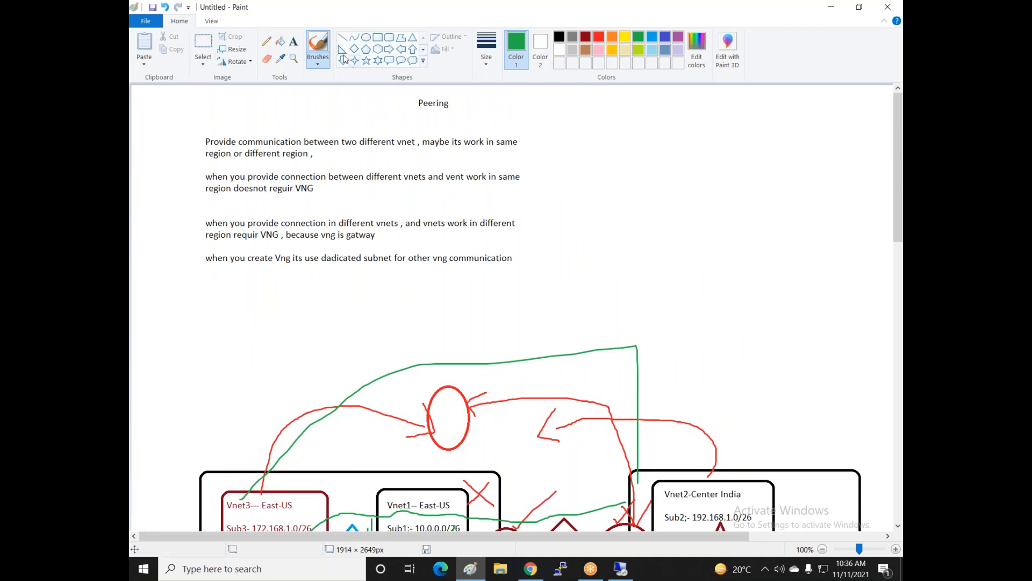
- Type the green text 'vpn' to the right of the Peering heading
{"action": "left_click", "coordinate": [294, 42]}
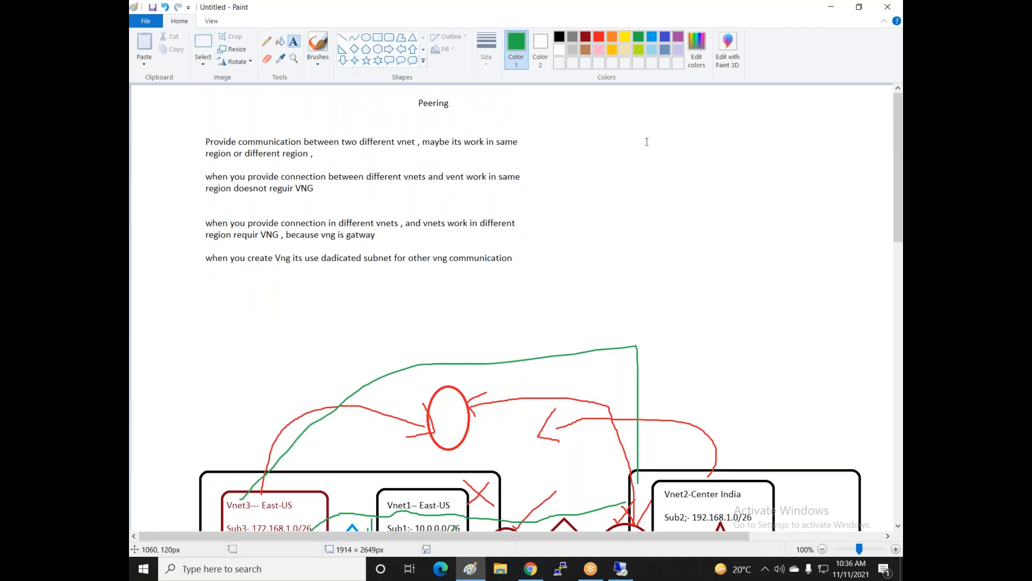
{"action": "left_click", "coordinate": [621, 119]}
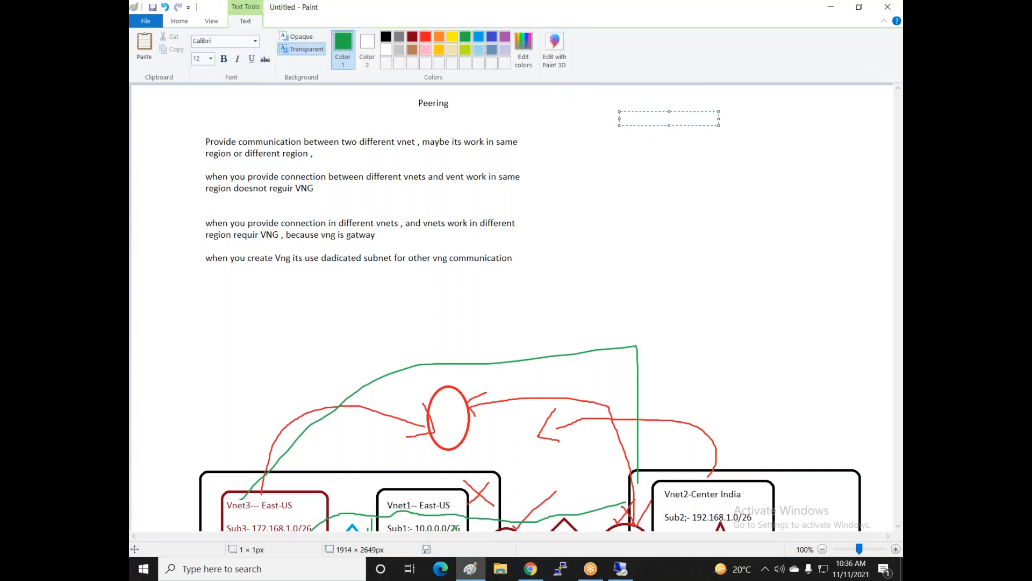
{"action": "type", "text": "vpn"}
- List 'Loadbalancer', 'app services', 'traficmanager' and 'firewall' on separate lines below vpn
{"action": "key", "text": "Return"}
{"action": "key", "text": "Return"}
{"action": "key", "text": "Return"}
{"action": "type", "text": "Loadbalancer"}
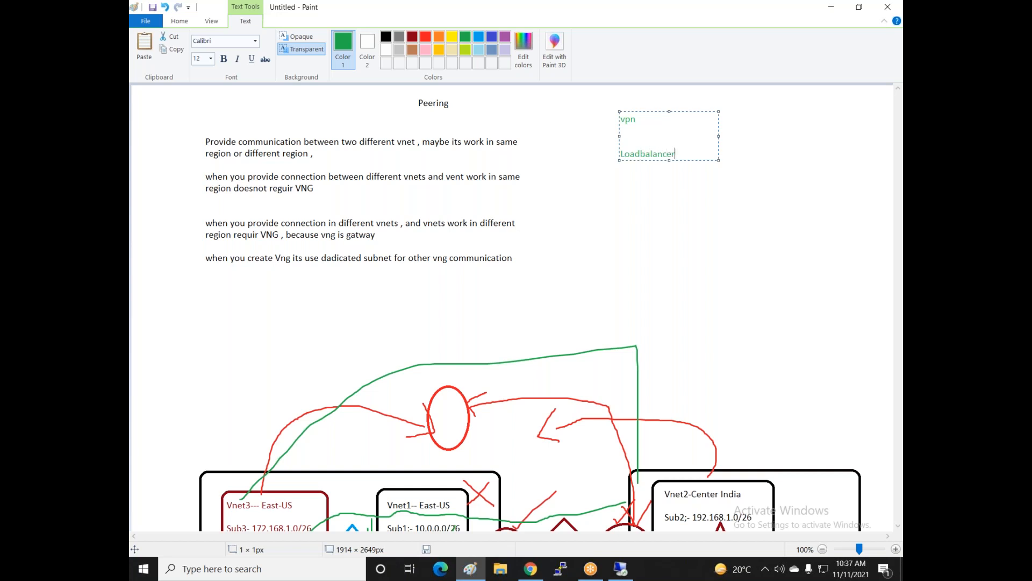
{"action": "key", "text": "Return"}
{"action": "type", "text": "app services"}
{"action": "key", "text": "Return"}
{"action": "type", "text": "tr"}
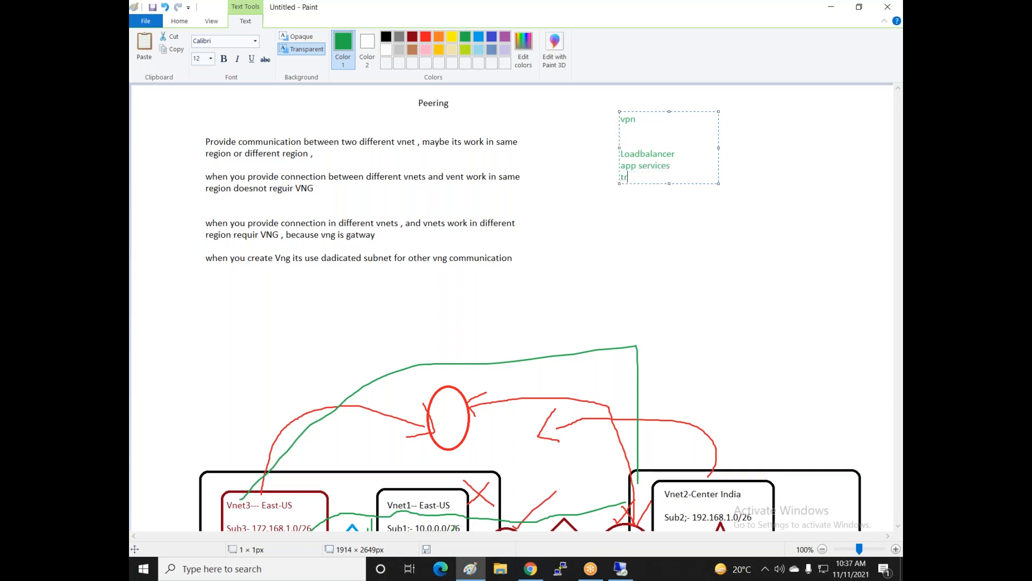
{"action": "type", "text": "afi"}
{"action": "type", "text": "manager"}
{"action": "key", "text": "Return"}
{"action": "type", "text": "firewall"}
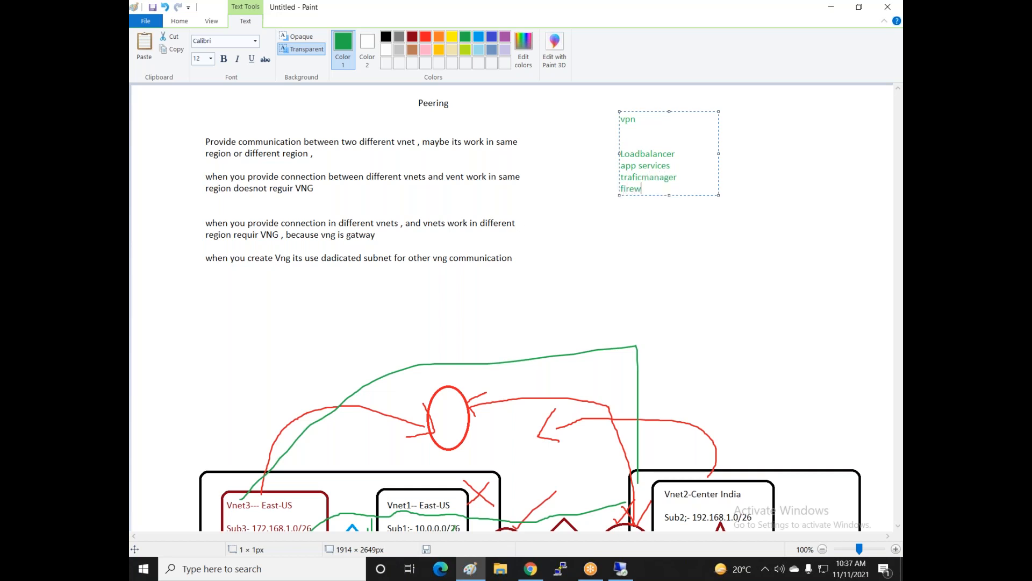